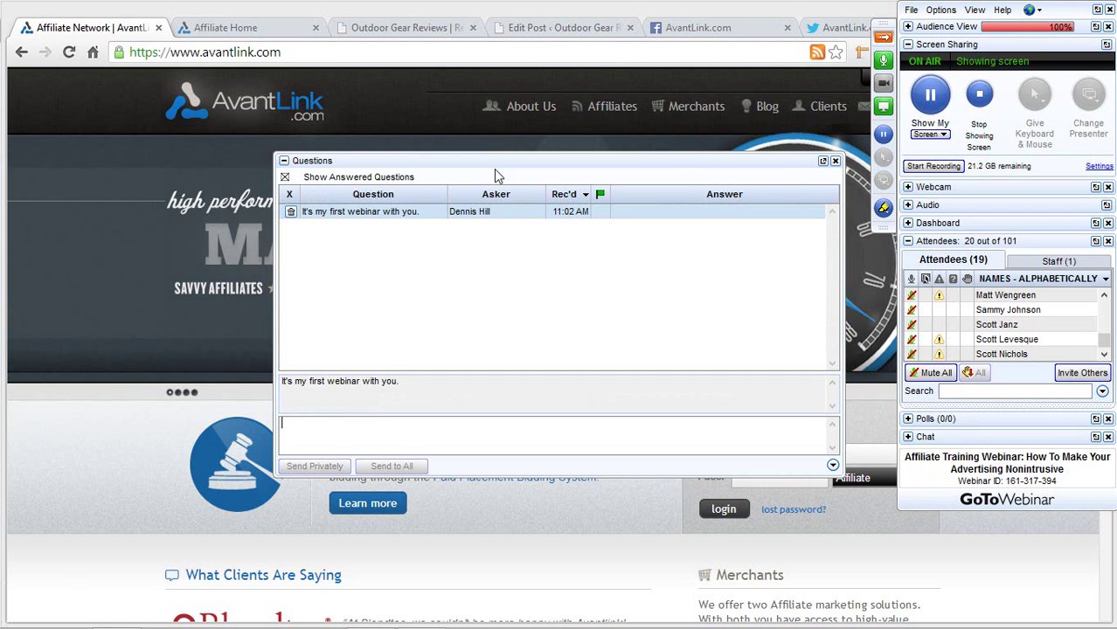
Step: Dock the floating Questions window back into the GoToWebinar control panel
left_click(823, 163)
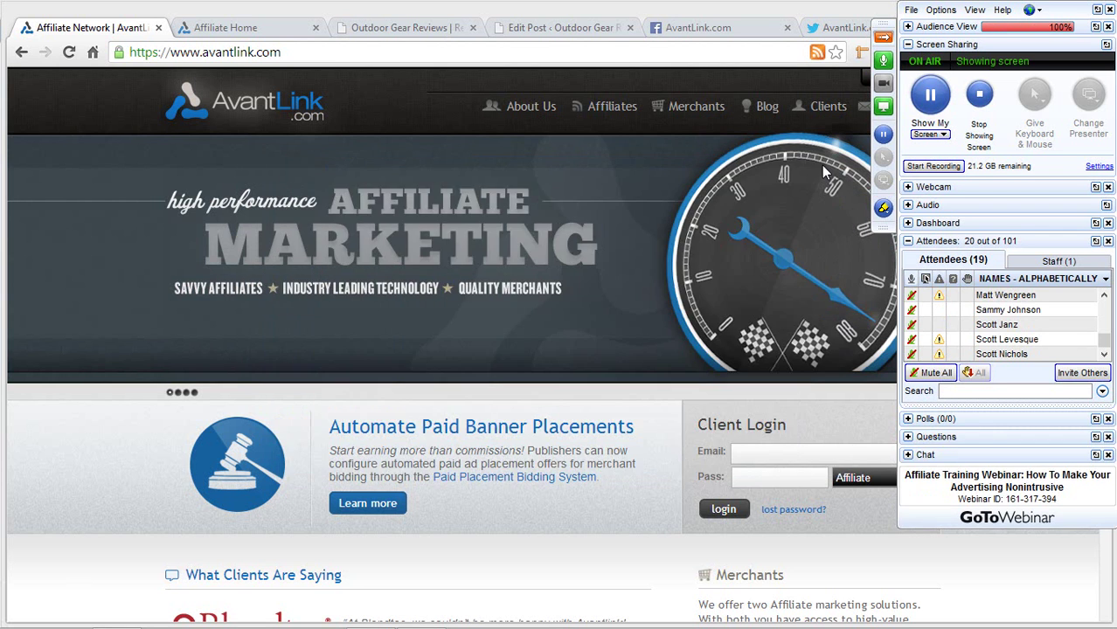
Step: Hide the GoToWebinar control panel so the AvantLink home page fills the screen
left_click(884, 39)
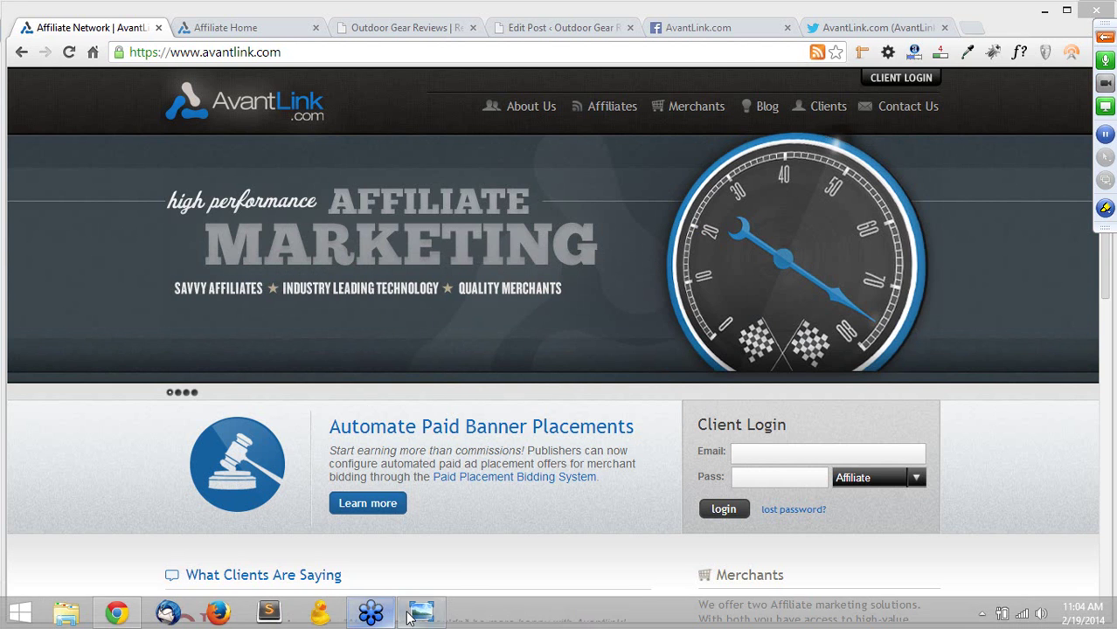
Step: Switch to the hand-raise screenshot from the taskbar
left_click(421, 616)
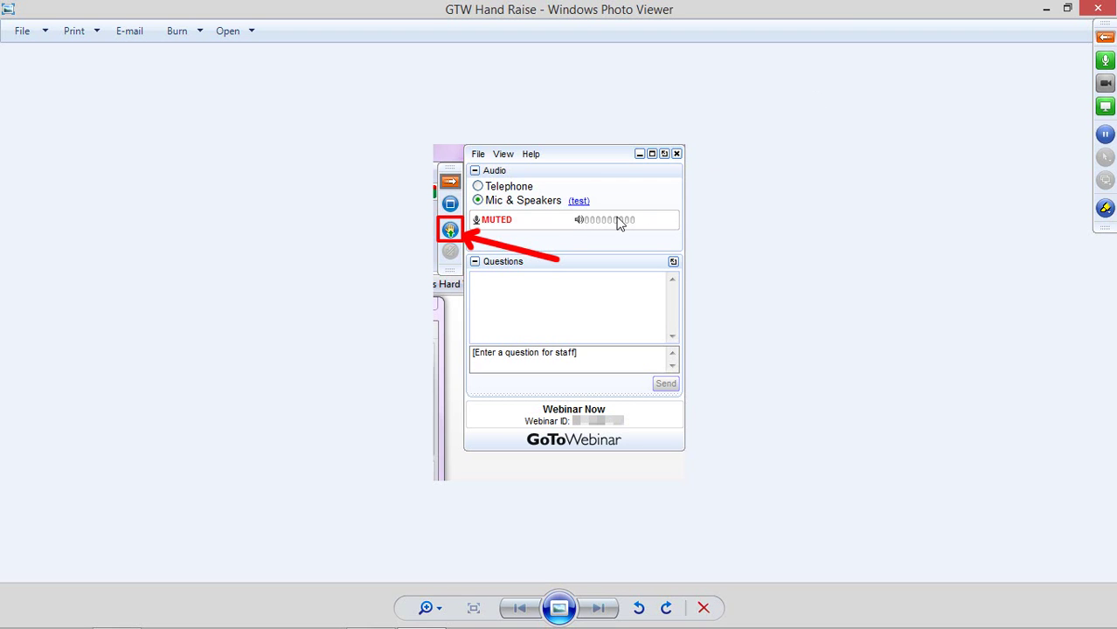
Step: Display the GTW Hand Raise screenshot in Photo Viewer and restore the full webinar control panel
left_click(450, 230)
left_click(1106, 36)
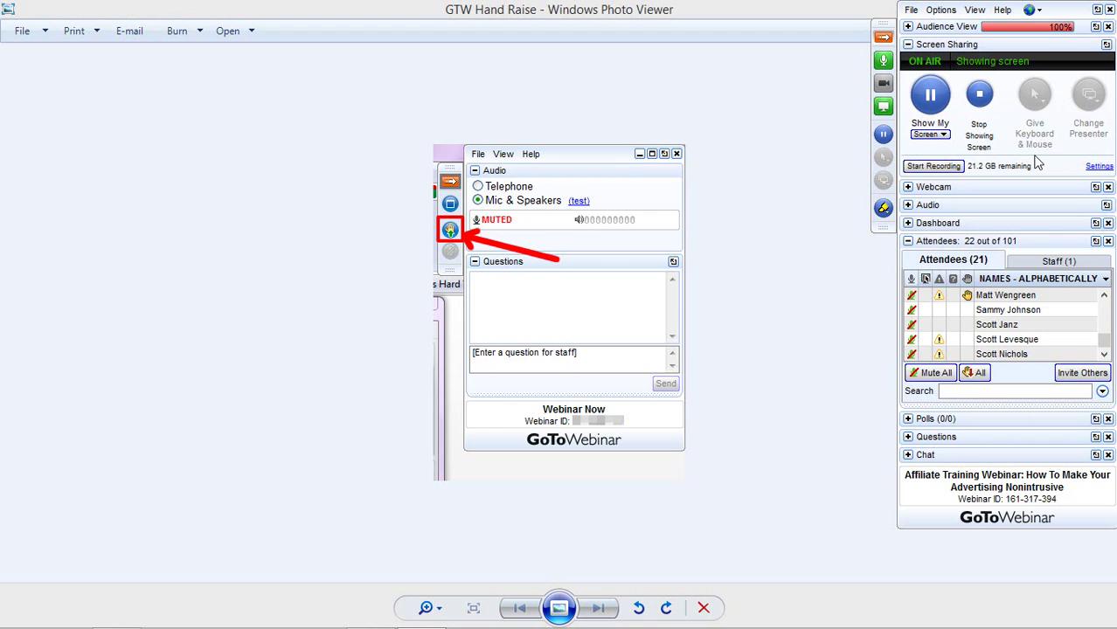
Step: Lower all attendees' raised hands in the Attendees pane, then bring the AvantLink site back to the front
mouse_move(1107, 339)
left_mouse_down()
mouse_move(1107, 299)
mouse_move(1108, 350)
left_mouse_up()
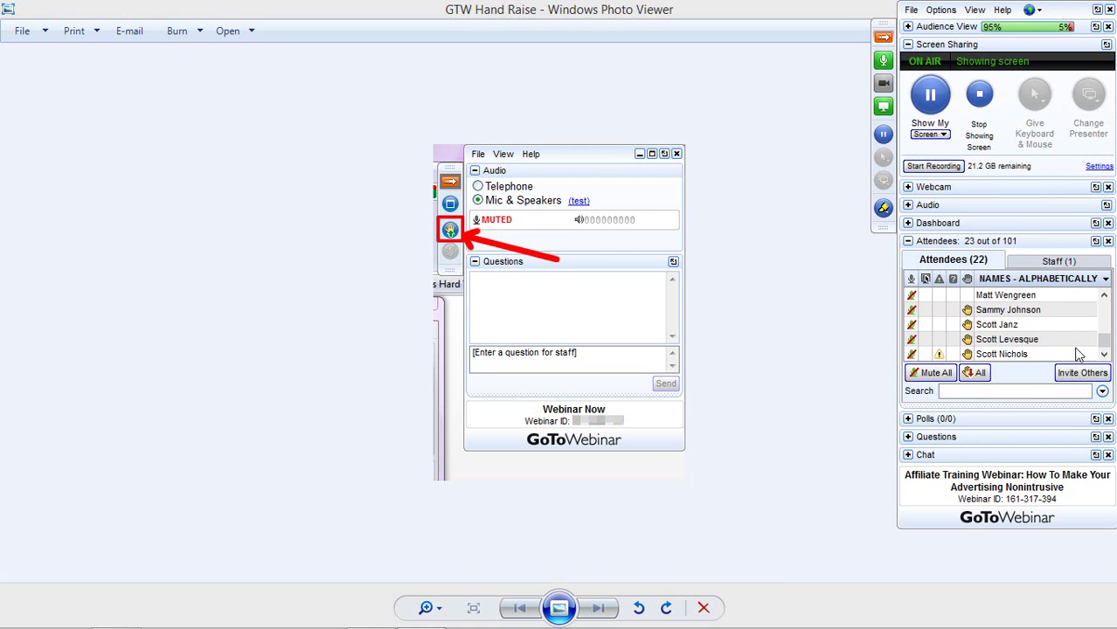
left_click(975, 373)
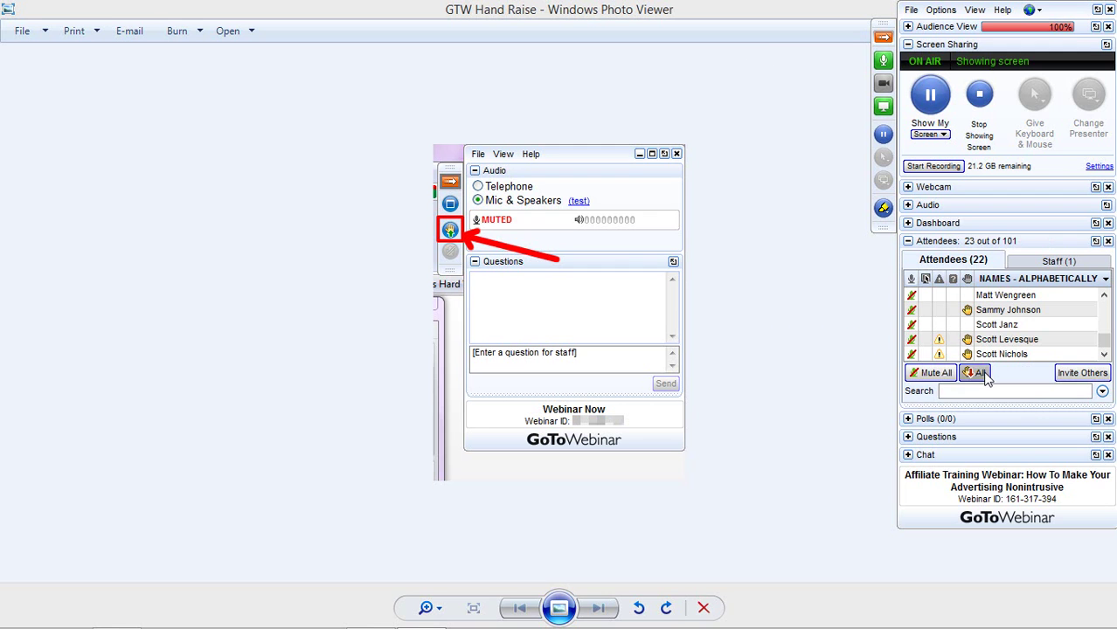
left_click_drag(1102, 343, 1106, 315)
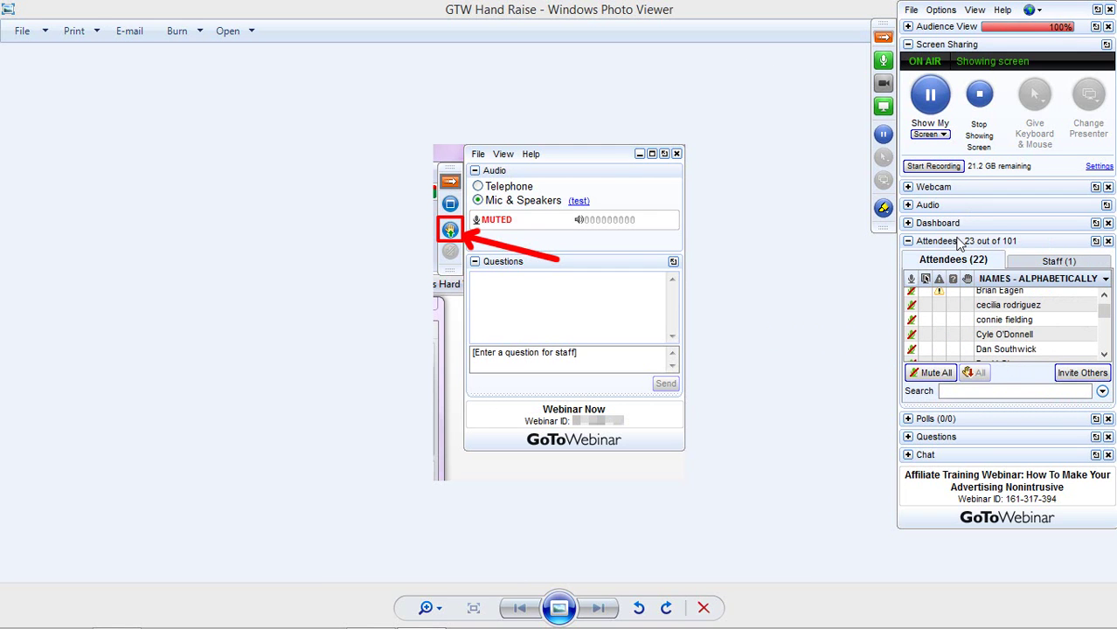
left_click_drag(1106, 316, 1108, 341)
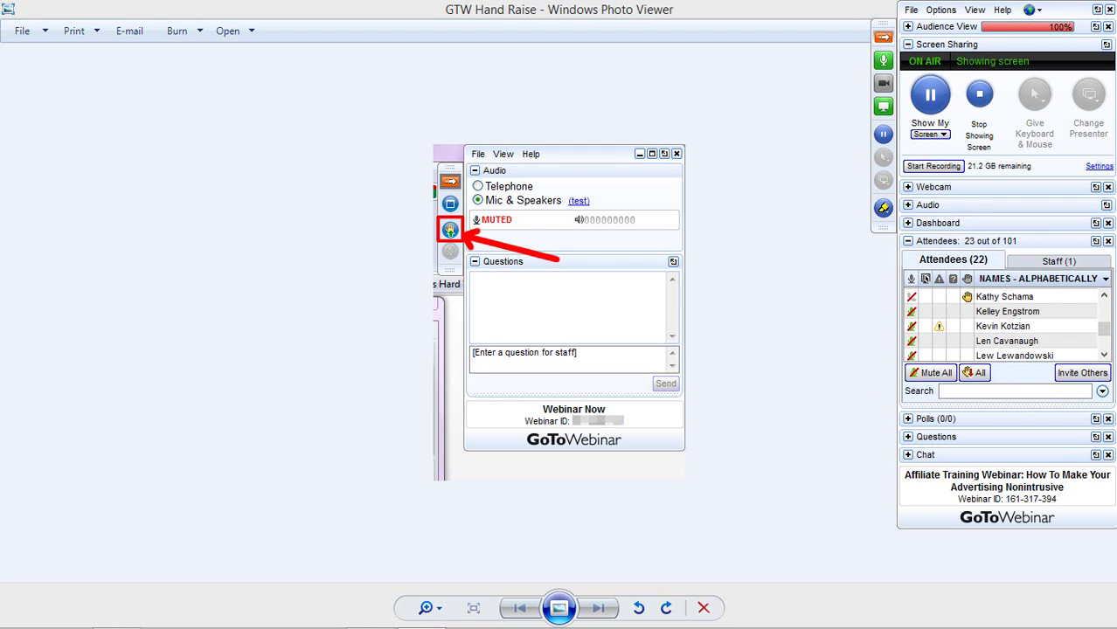
left_click(976, 374)
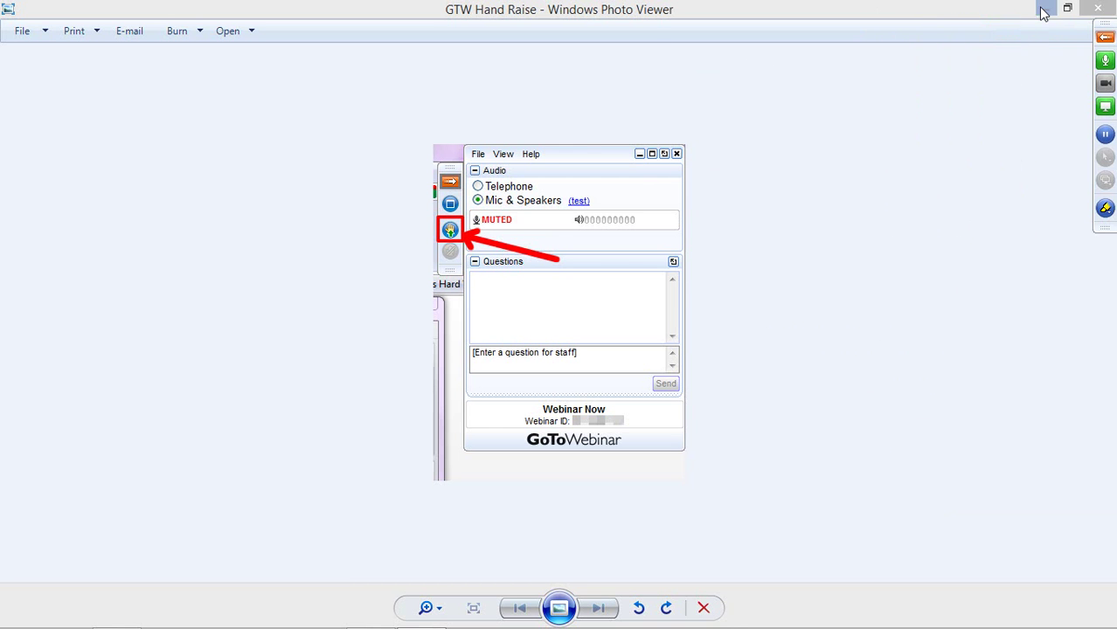
left_click(136, 619)
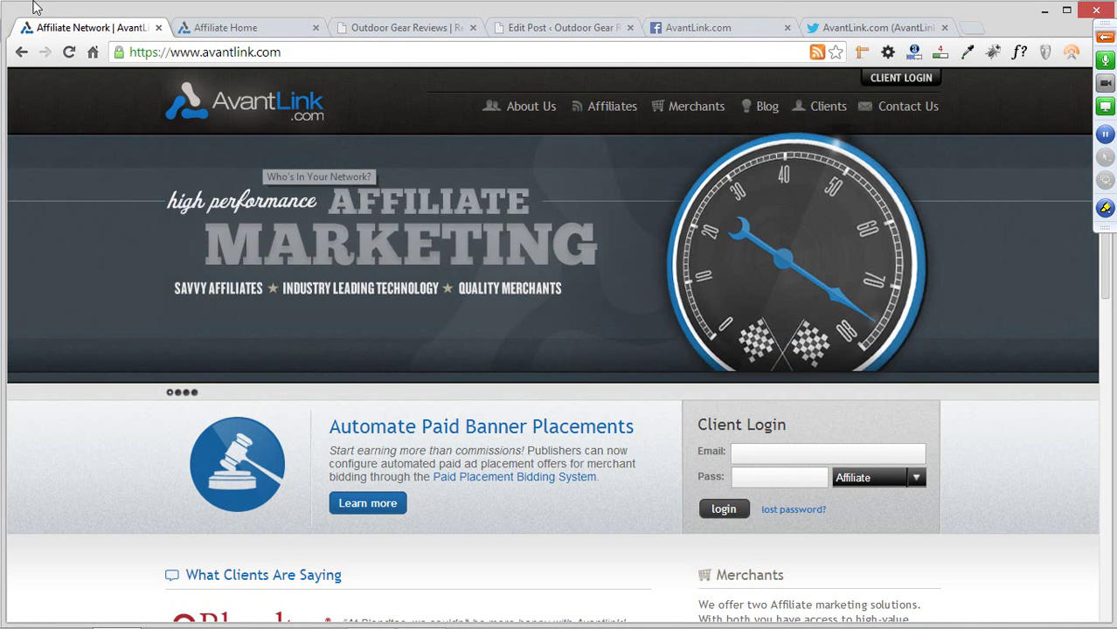
Step: Go to the Affiliate Home dashboard with Quick Stats, Announcements and New Merchants
left_click(247, 32)
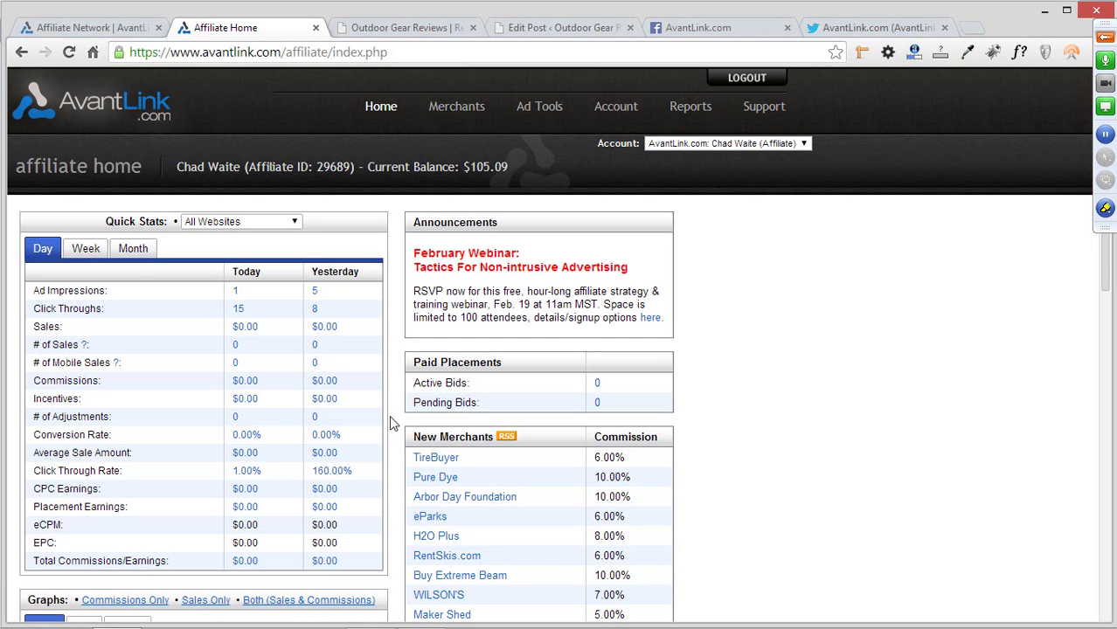
left_click_drag(99, 228, 158, 224)
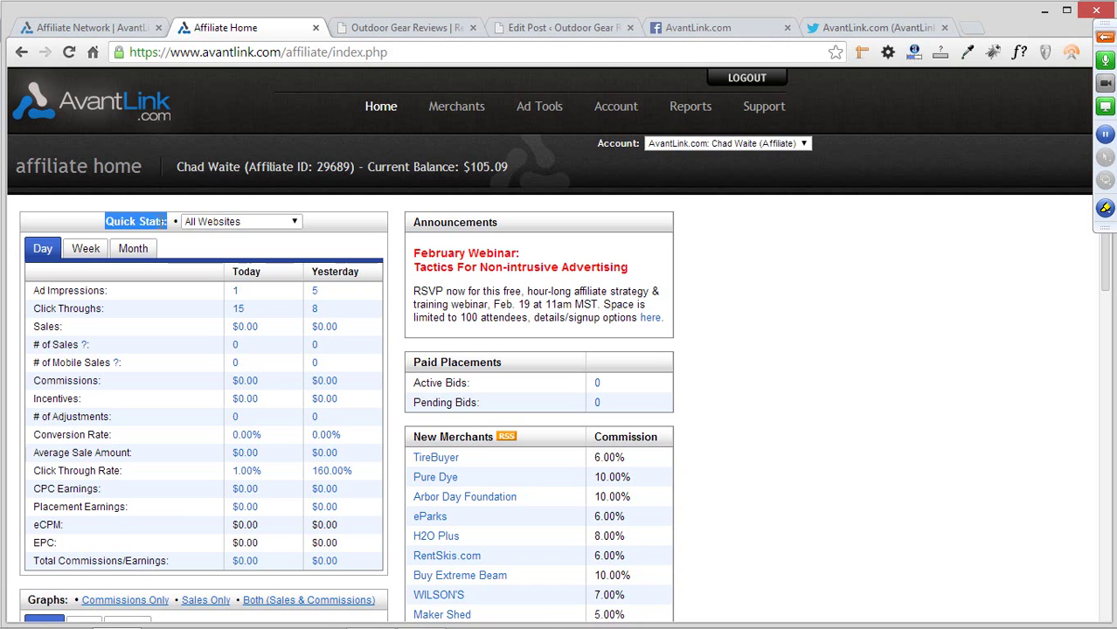
left_click(173, 221)
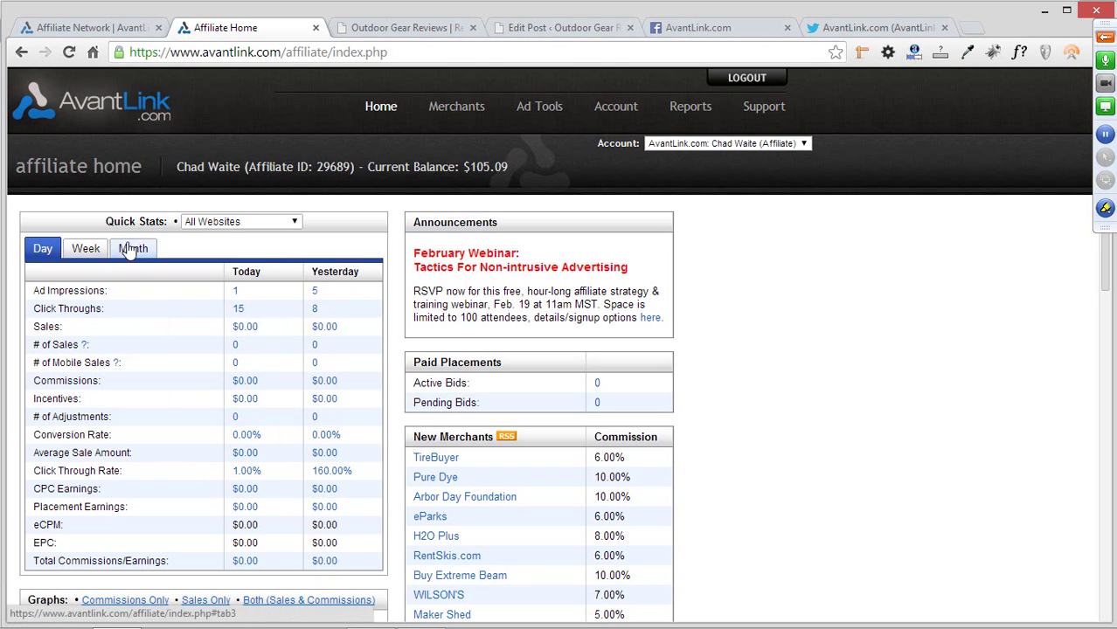
left_click_drag(414, 224, 522, 253)
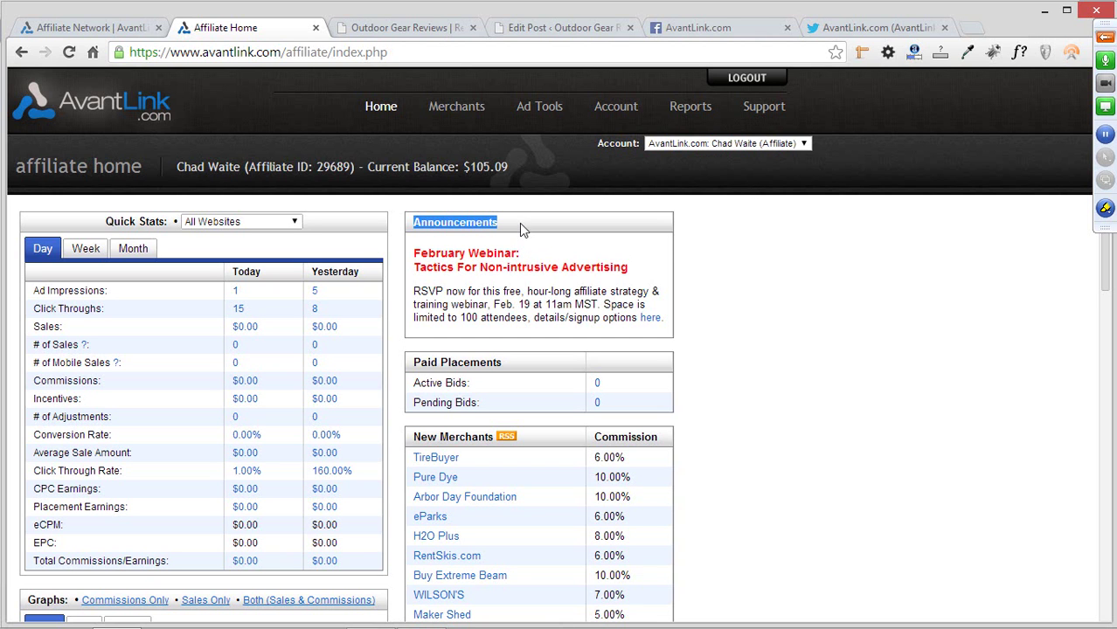
left_click(519, 223)
left_click_drag(413, 223, 506, 232)
left_click(507, 232)
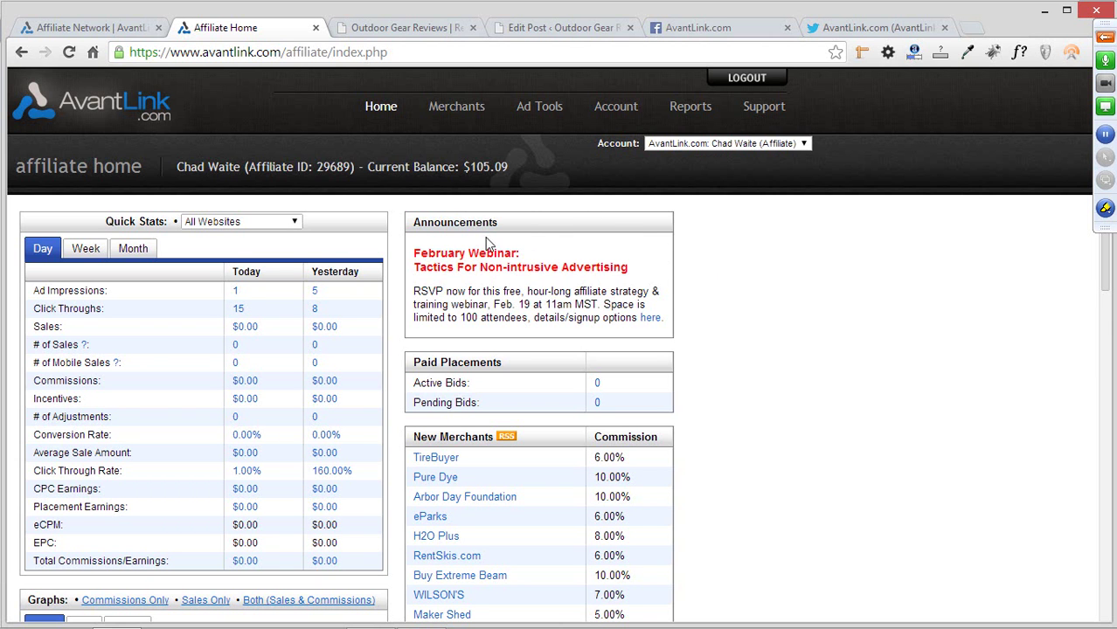
scroll(488, 244, "down", 3)
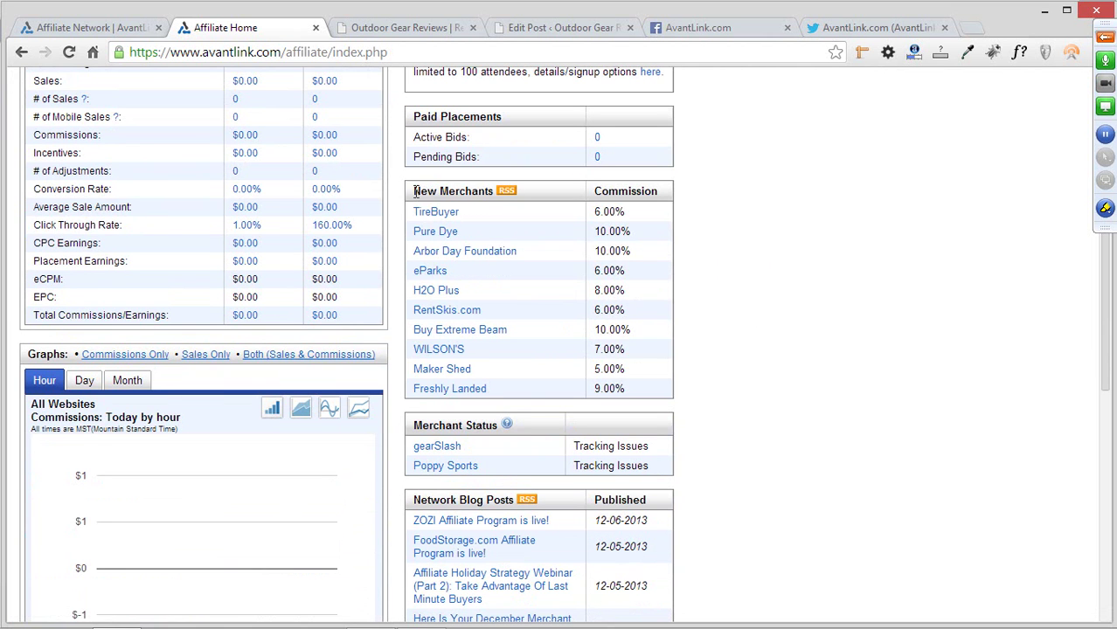
left_click_drag(416, 192, 495, 192)
left_click(765, 318)
scroll(766, 318, "up", 1)
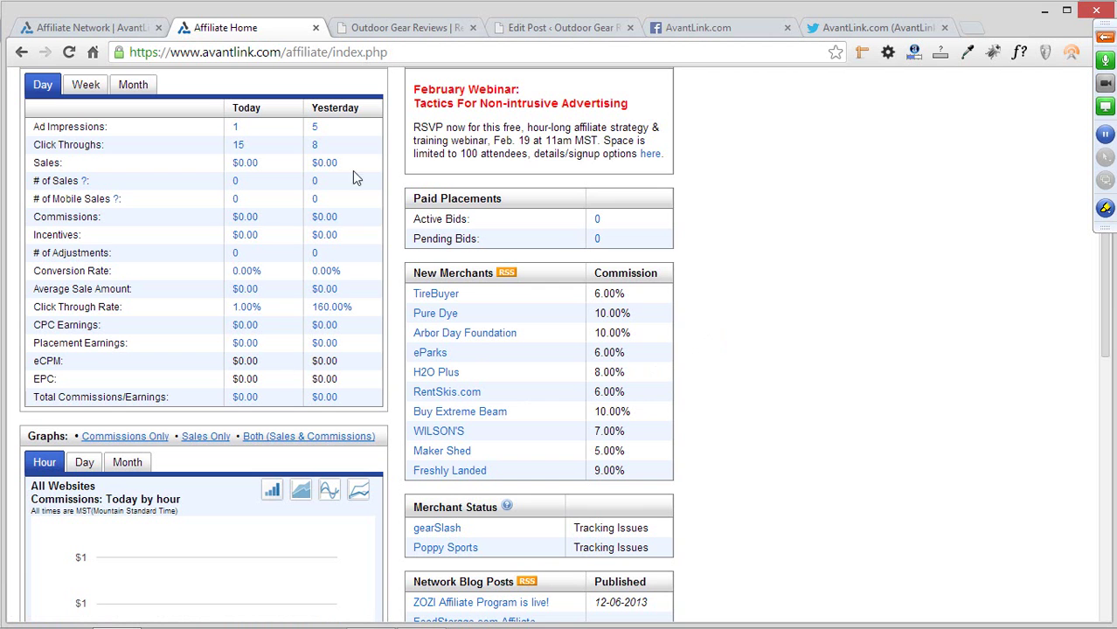
scroll(630, 332, "up", 2)
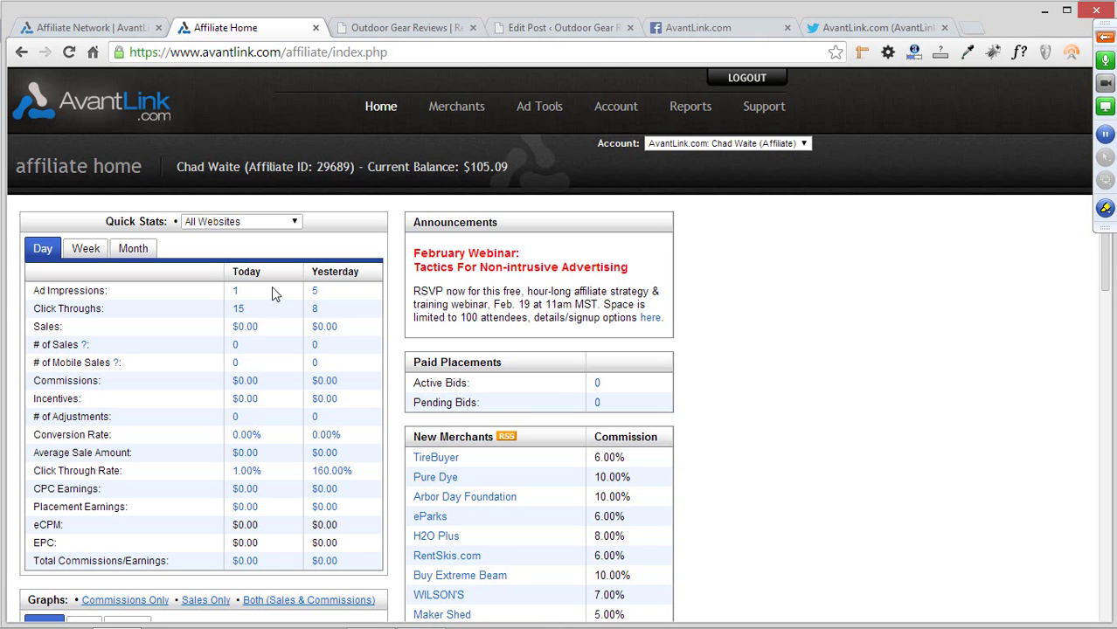
left_click(1104, 37)
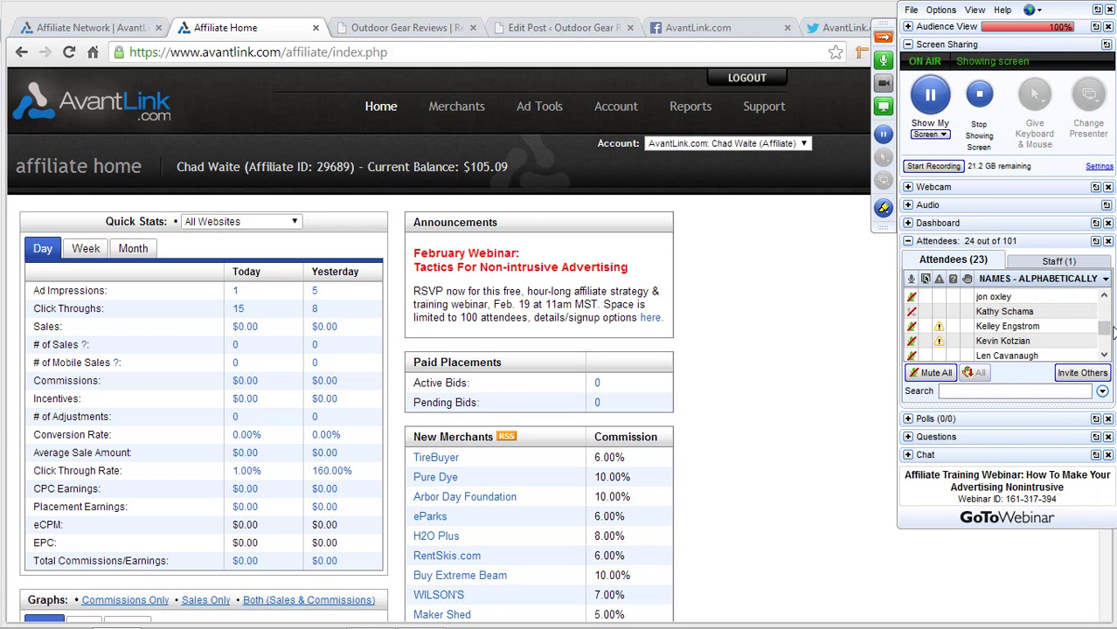
left_click_drag(1105, 328, 1112, 305)
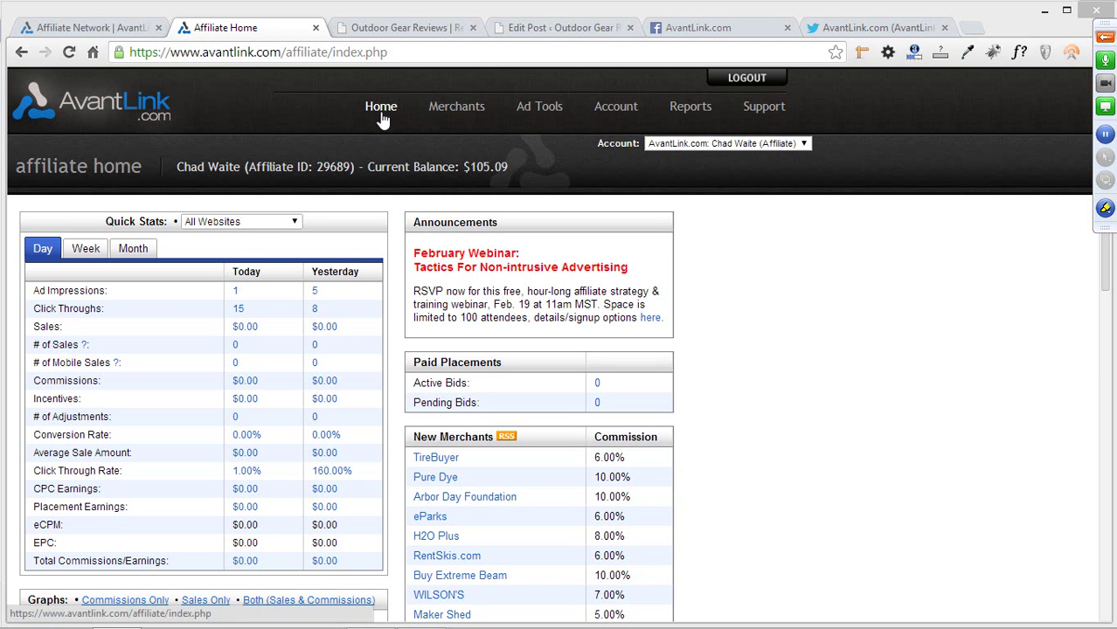
Step: Open the Merchants program list and refresh it with the AvantLink Exclusive filter applied
left_click(443, 115)
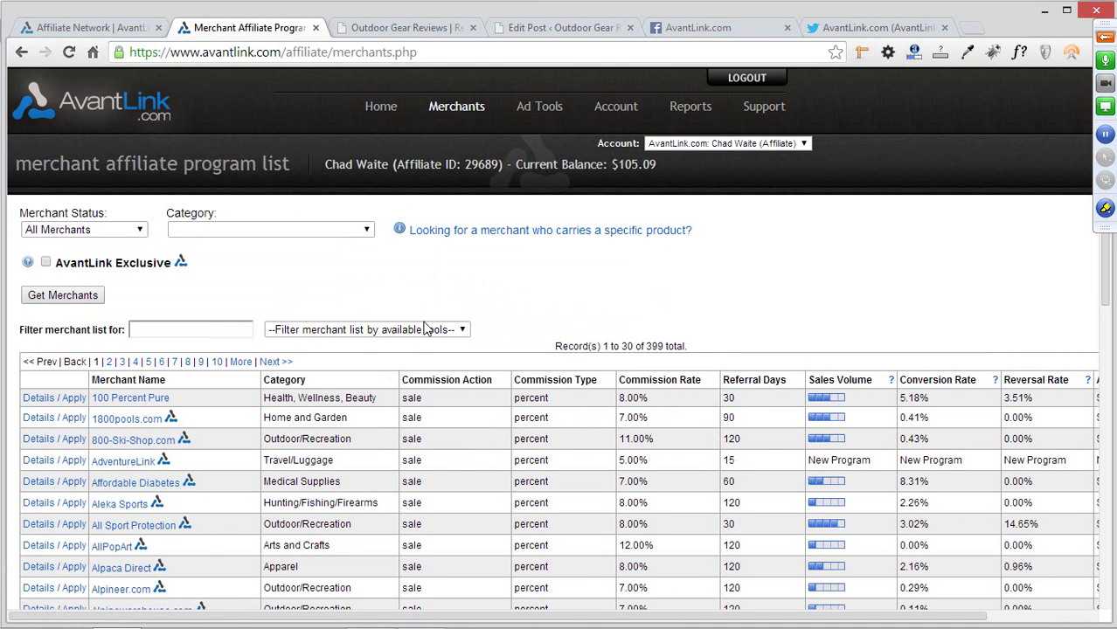
scroll(571, 272, "down", 3)
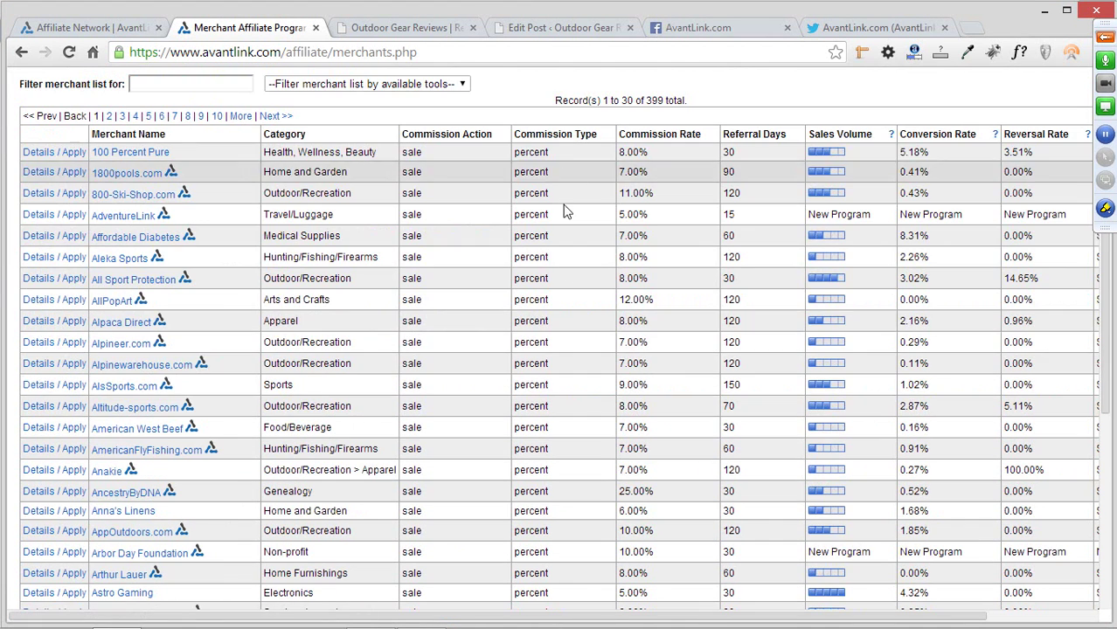
scroll(560, 349, "up", 2)
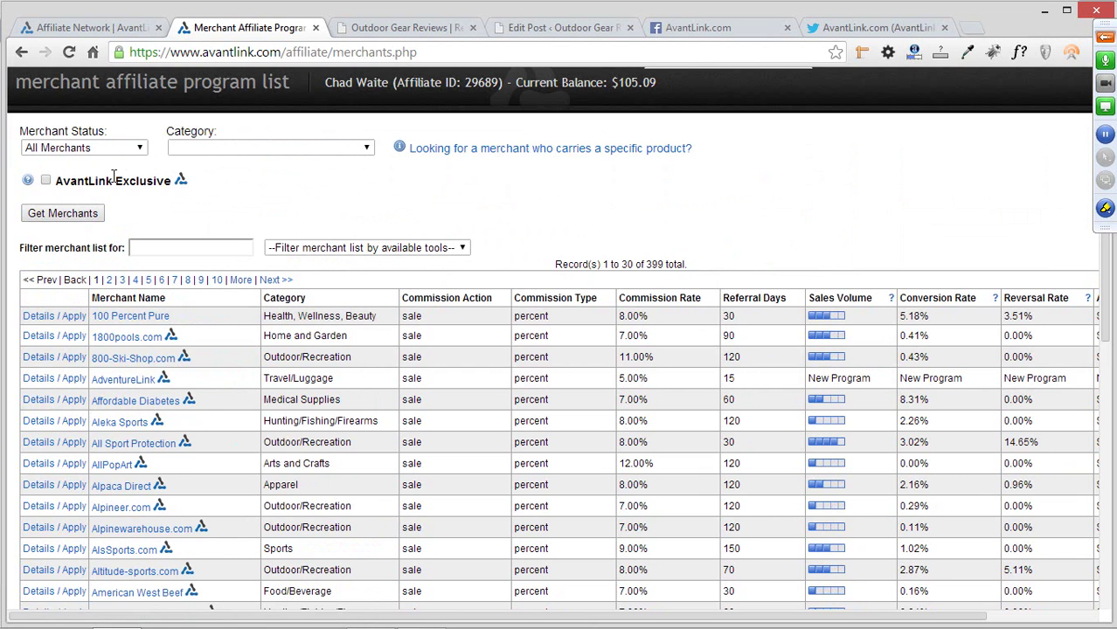
left_click(62, 214)
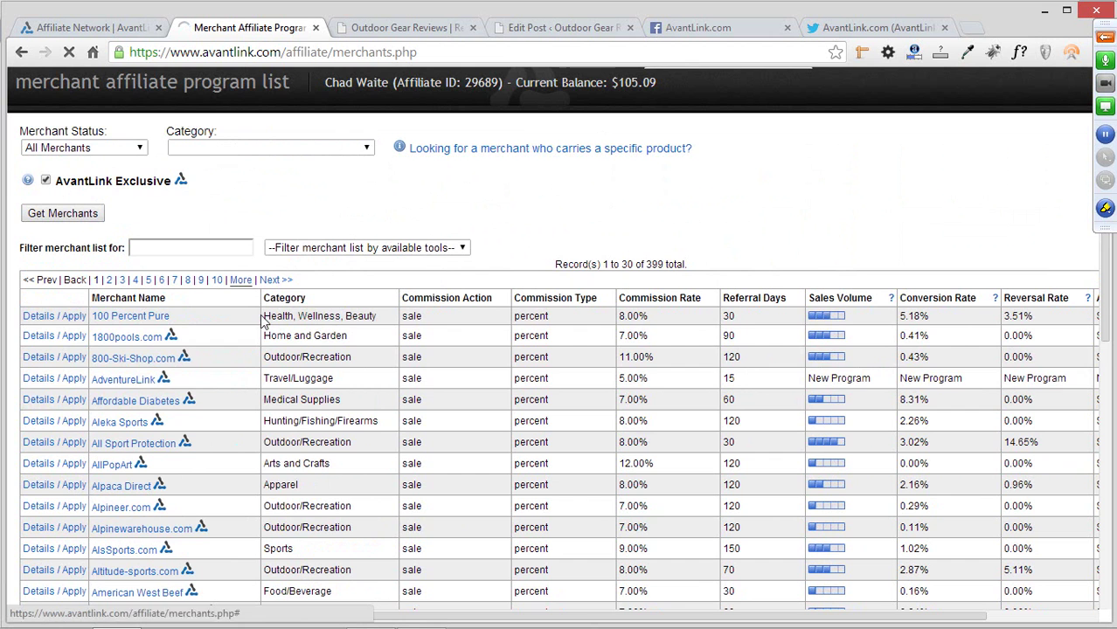
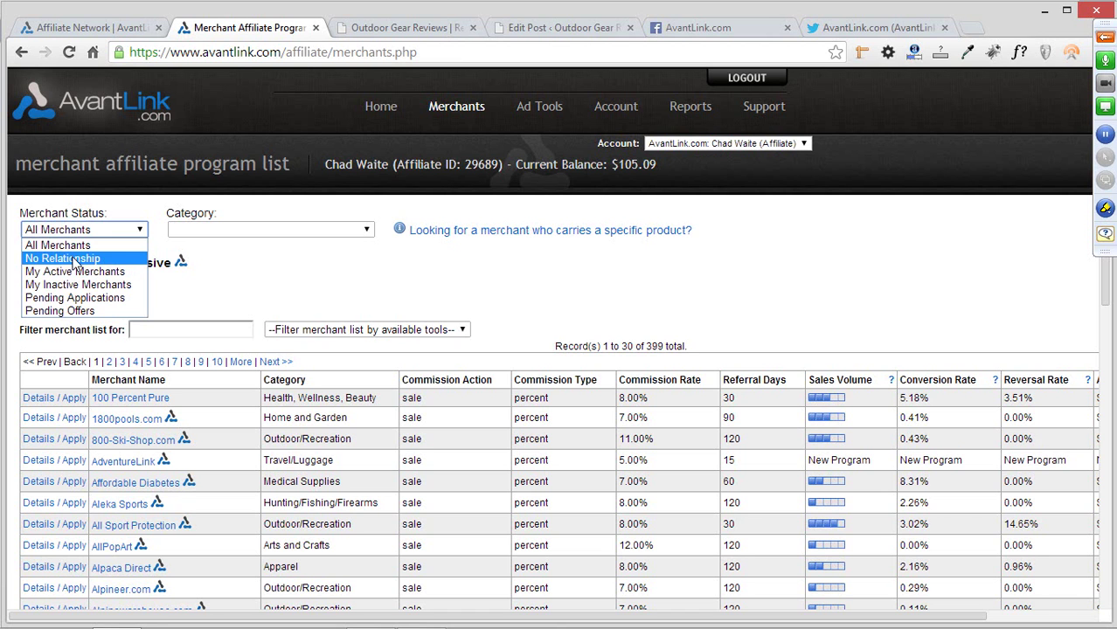
Step: Filter AvantLink merchants to 'No Relationship' (327 programs) and dock the GoToWebinar Questions pane
left_click(74, 258)
left_click(73, 299)
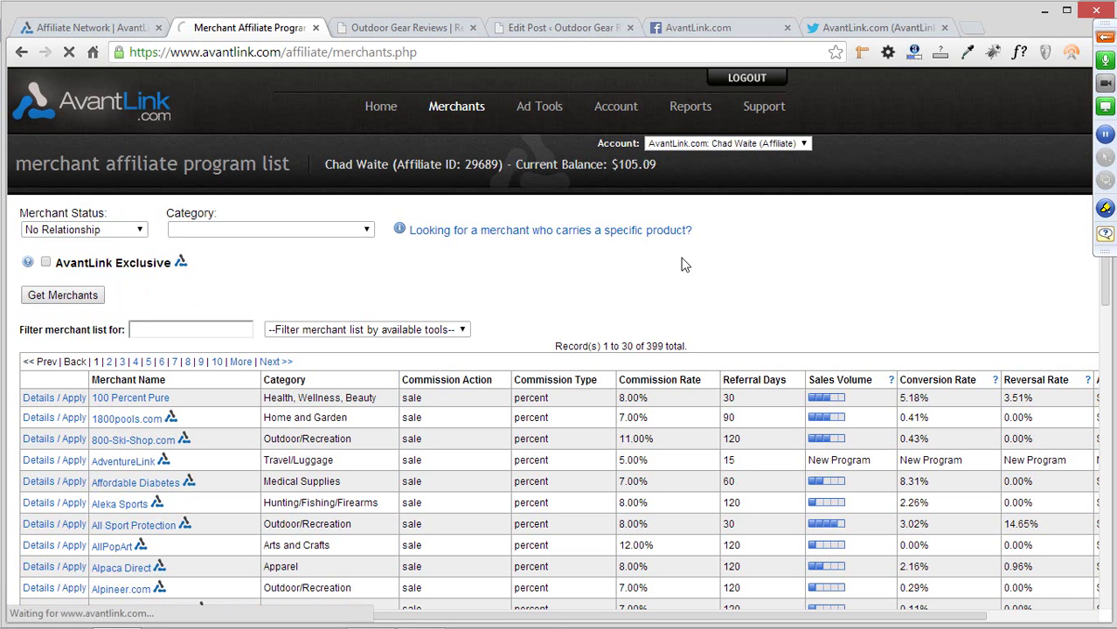
left_click(1104, 234)
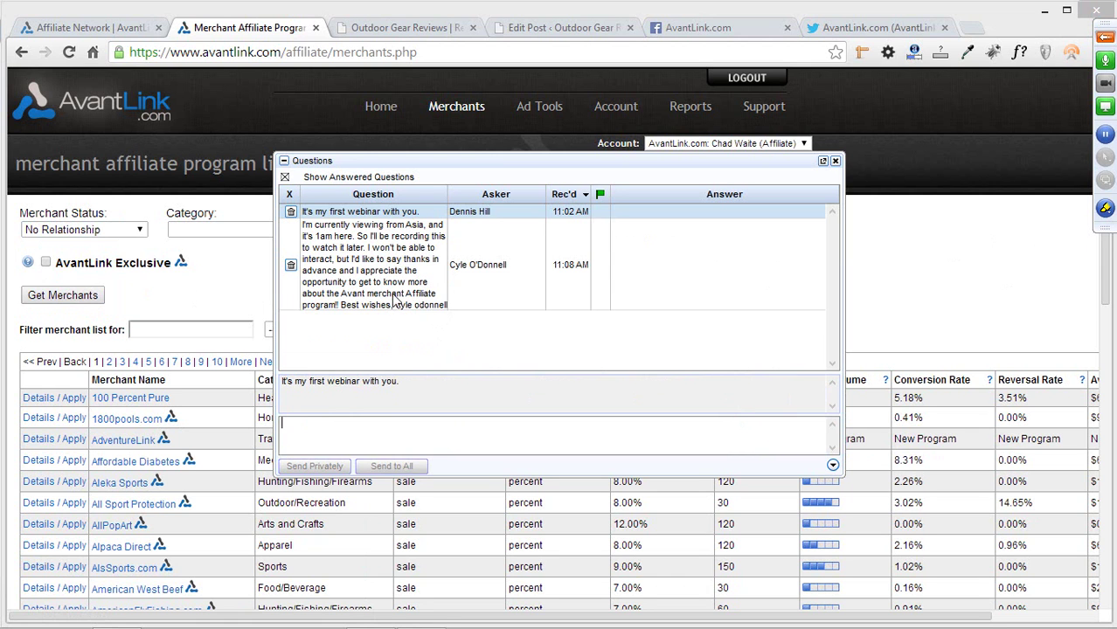
left_click(284, 167)
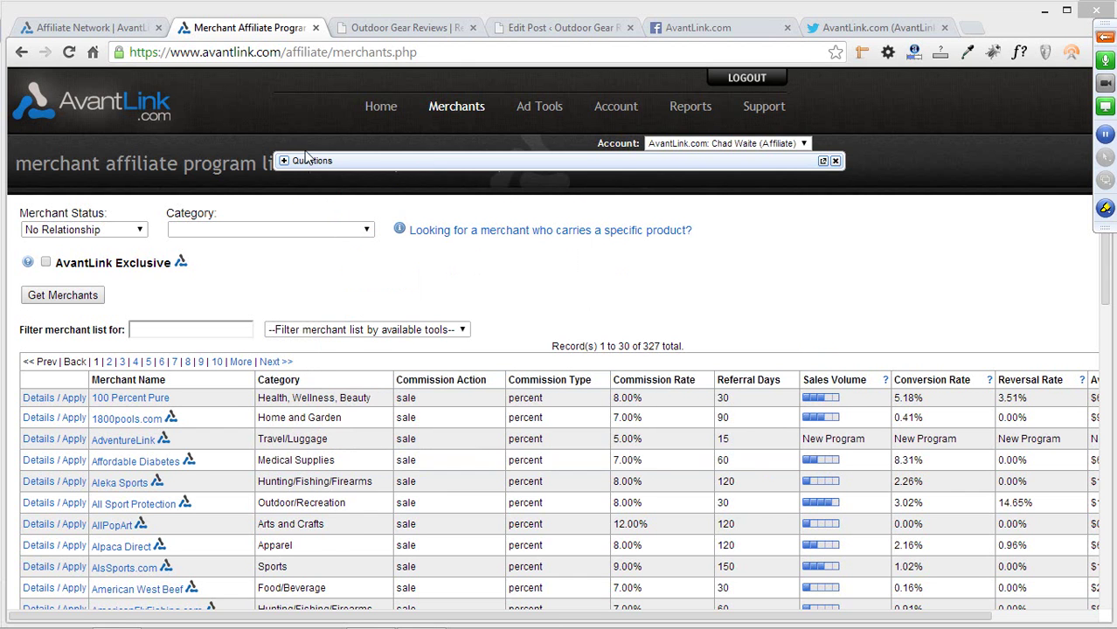
left_click(282, 162)
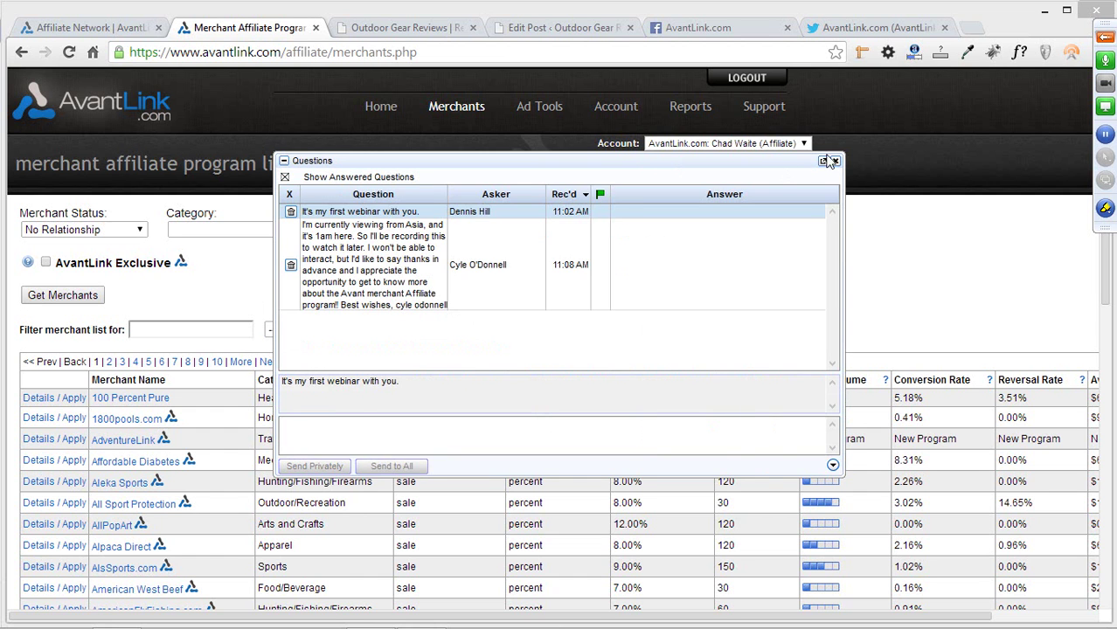
left_click(821, 163)
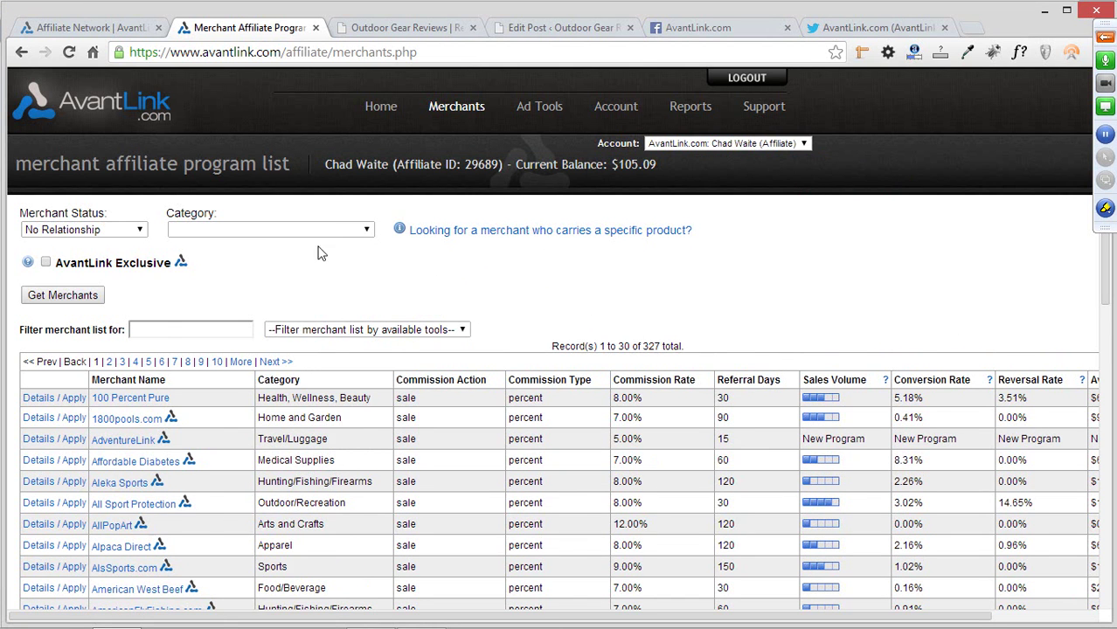
scroll(263, 197, "down", 1)
scroll(225, 184, "down", 1)
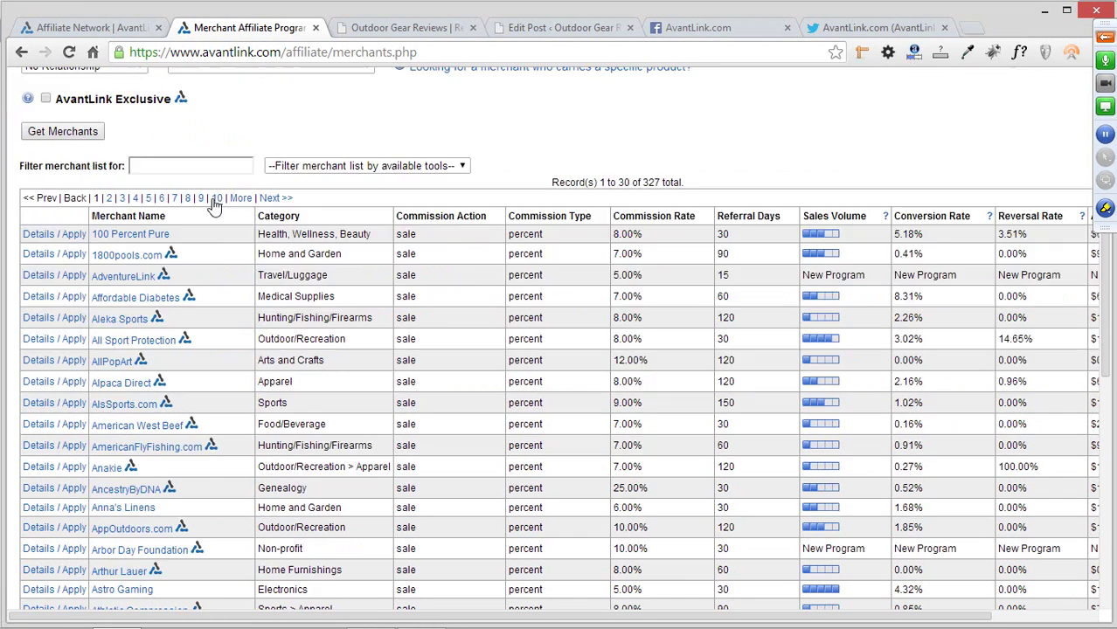
scroll(227, 241, "up", 1)
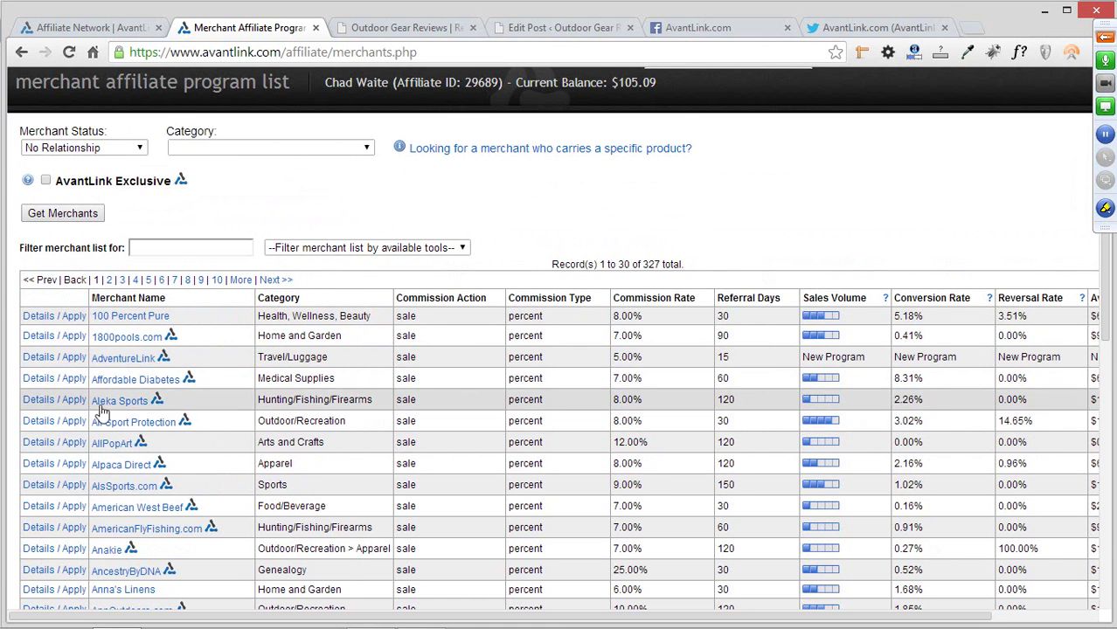
scroll(127, 406, "down", 1)
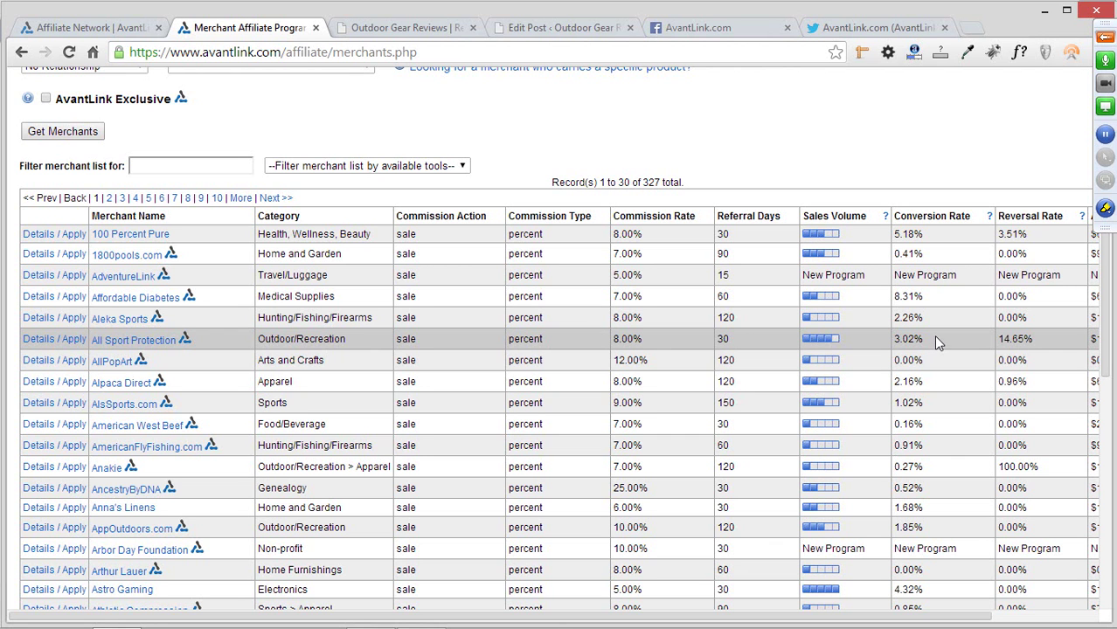
left_click_drag(843, 617, 979, 622)
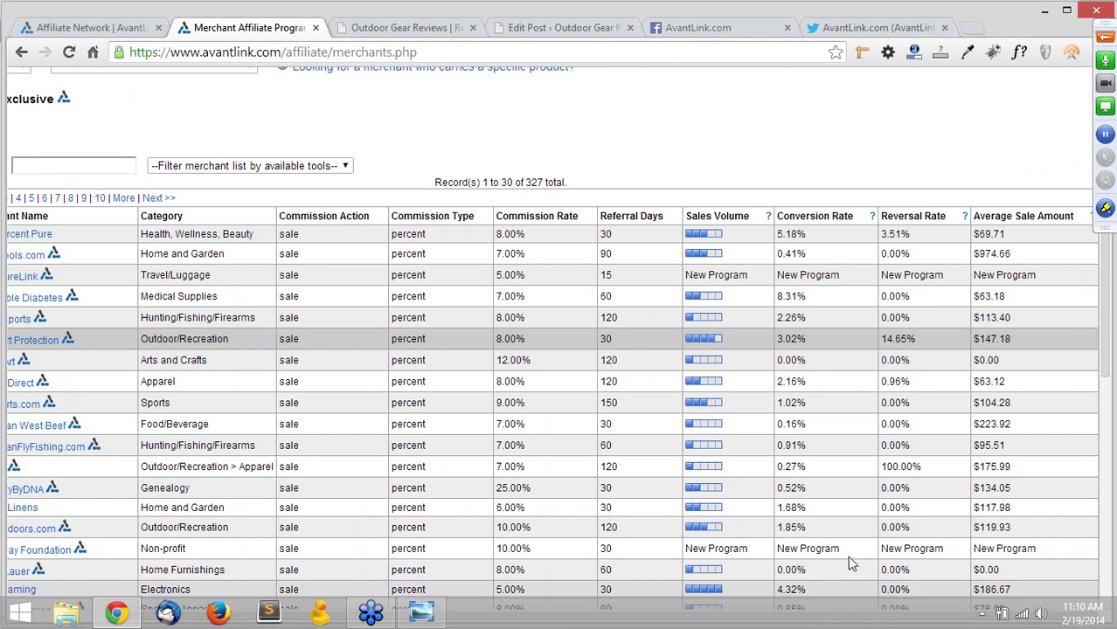
left_click_drag(842, 619, 708, 620)
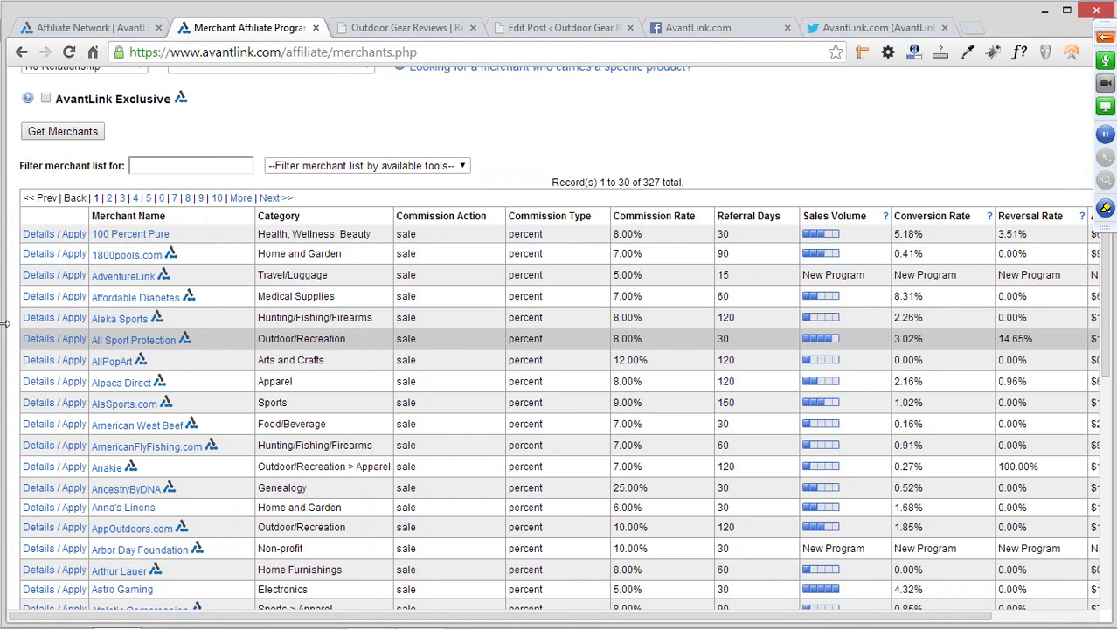
Step: Open All Sport Protection's program details and tick 'I accept the terms & conditions'
left_click(54, 342)
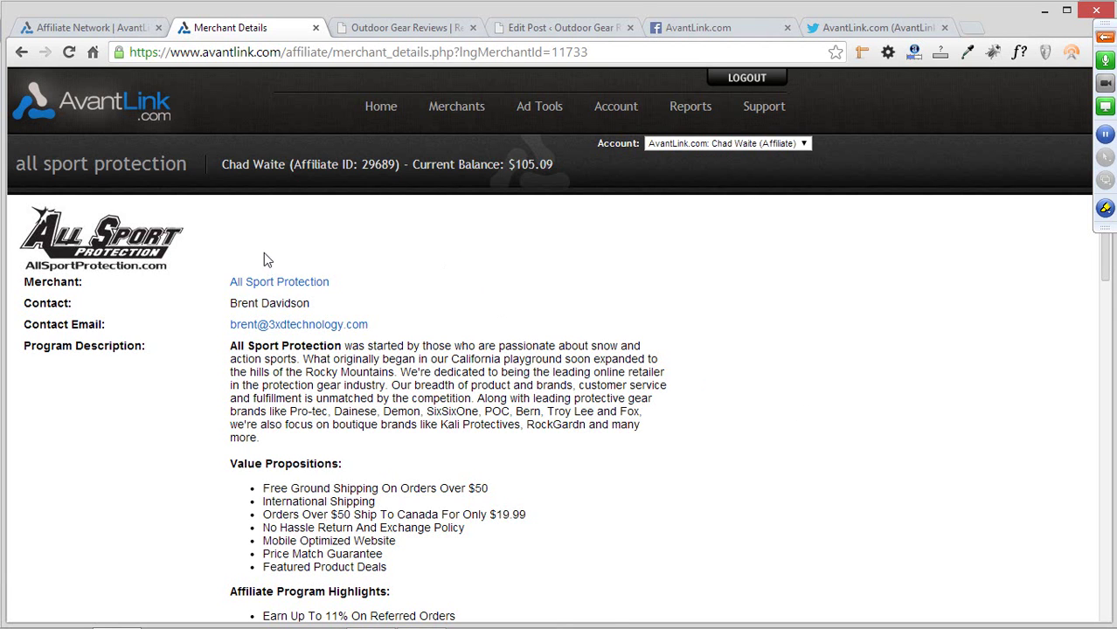
scroll(241, 219, "down", 1)
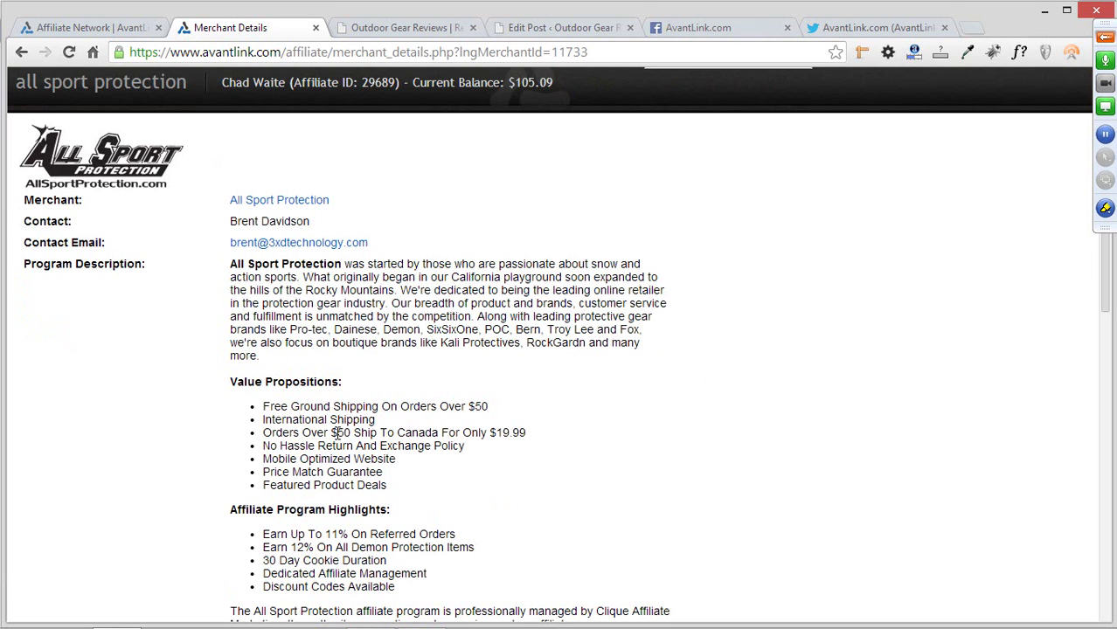
scroll(336, 253, "down", 2)
scroll(327, 129, "down", 3)
scroll(330, 131, "down", 4)
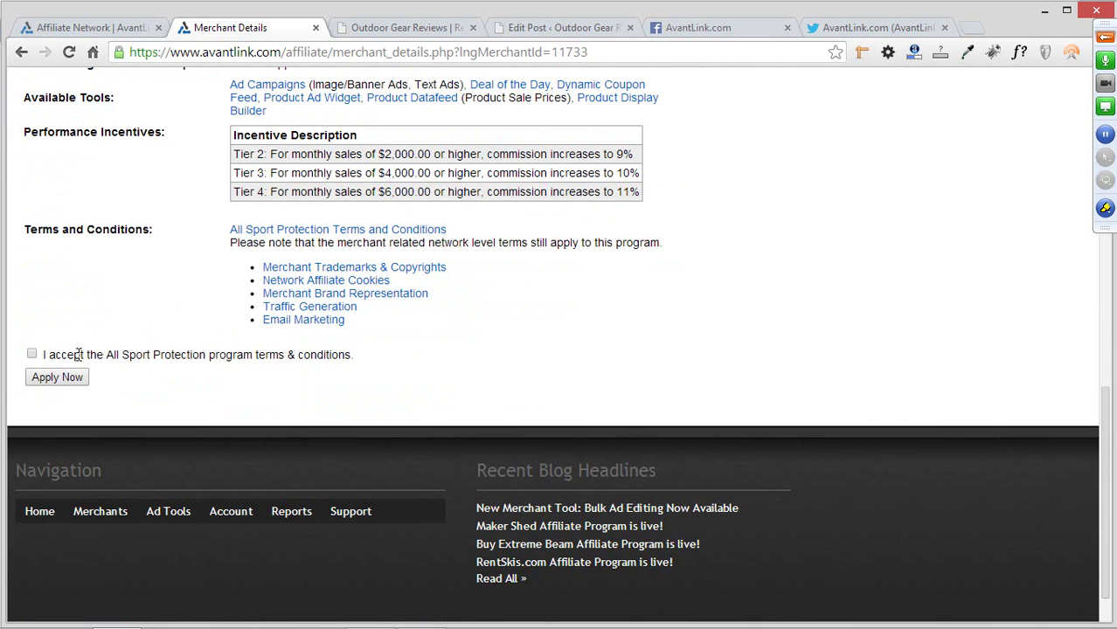
left_click(32, 354)
Step: Review All Sport Protection's program description and its up to 11% commission
scroll(289, 252, "up", 4)
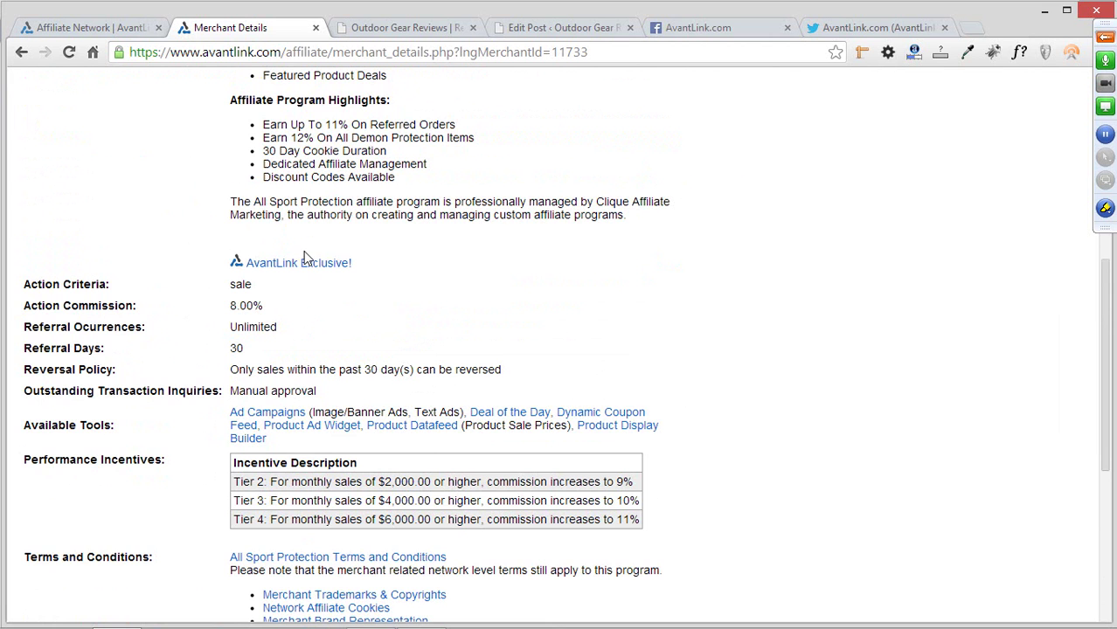
scroll(340, 239, "down", 2)
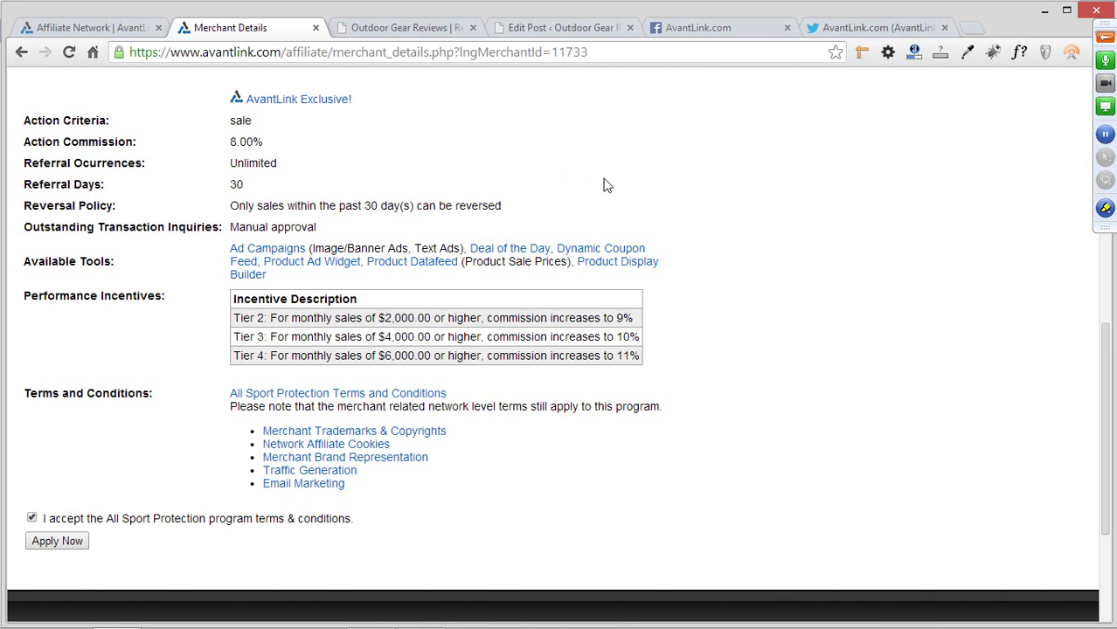
scroll(600, 188, "up", 1)
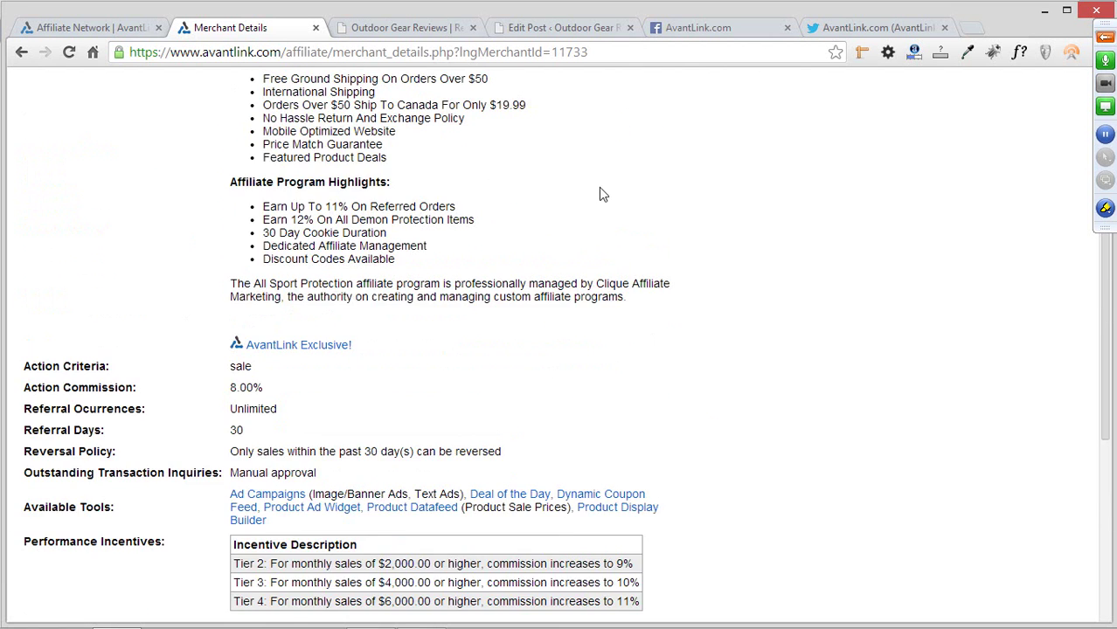
scroll(13, 560, "down", 2)
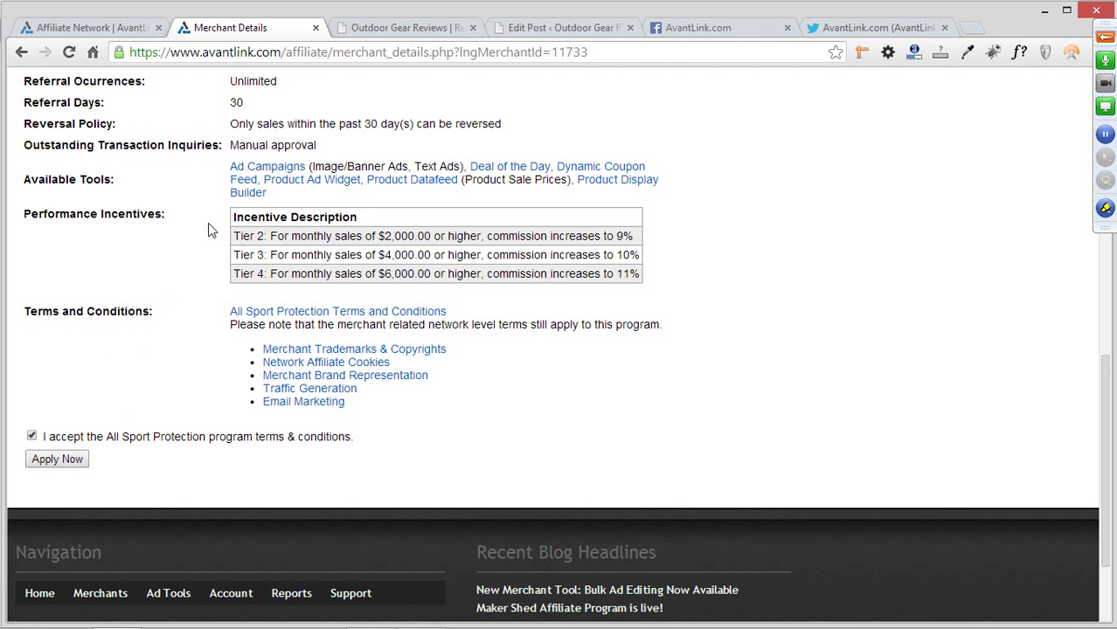
scroll(204, 235, "up", 1)
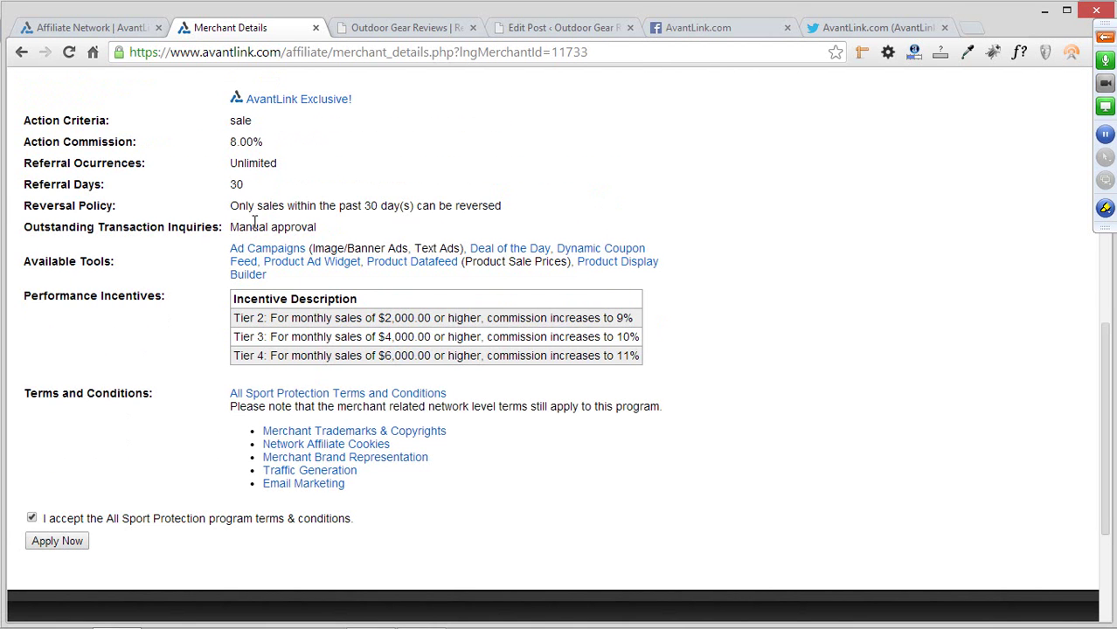
scroll(413, 426, "up", 2)
scroll(412, 426, "up", 6)
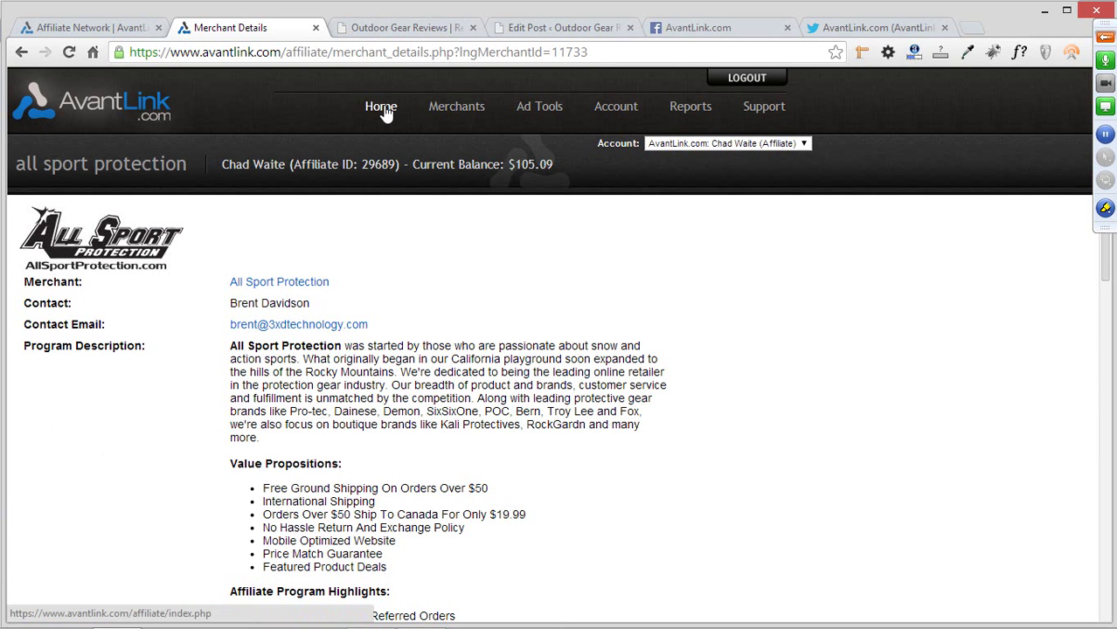
Step: Go to Reports and open CampSaver.com's 13 click throughs for today
left_click(690, 110)
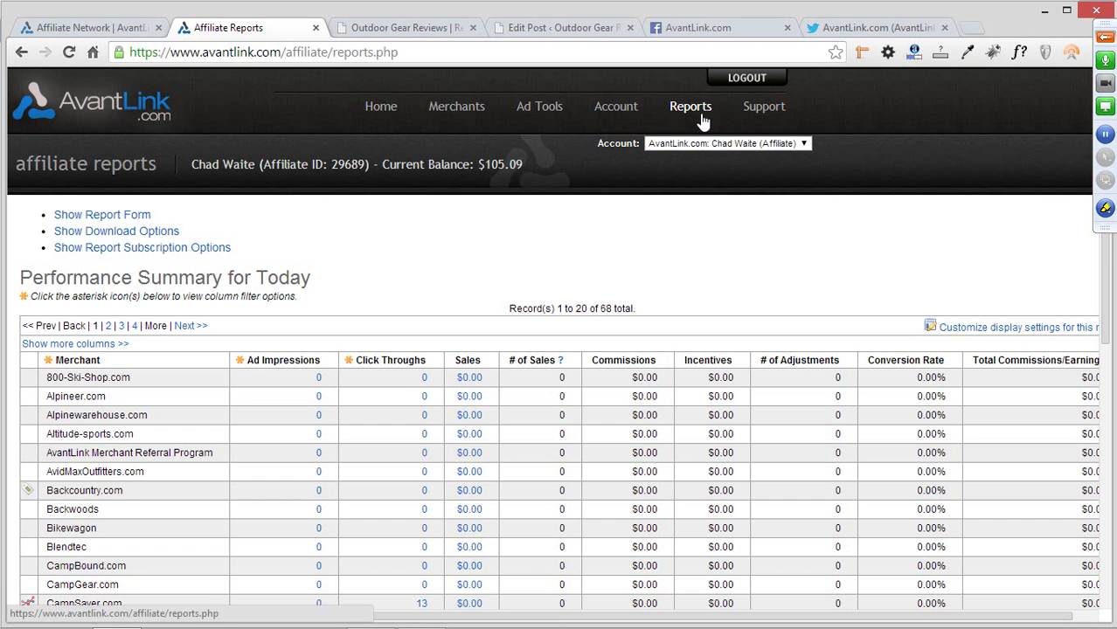
scroll(549, 220, "down", 1)
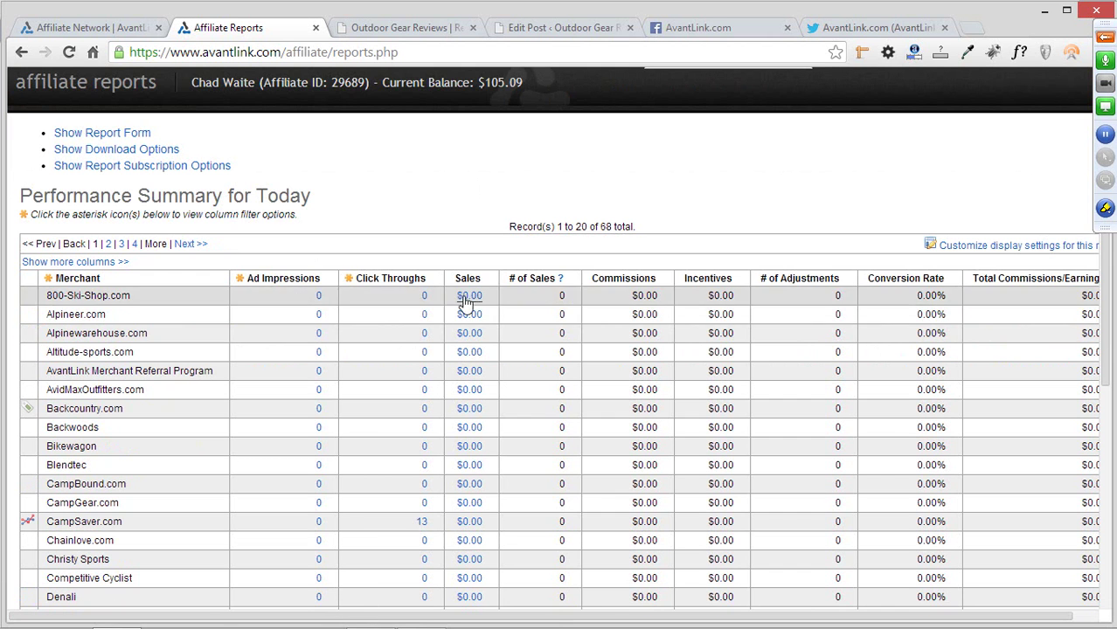
scroll(615, 181, "up", 1)
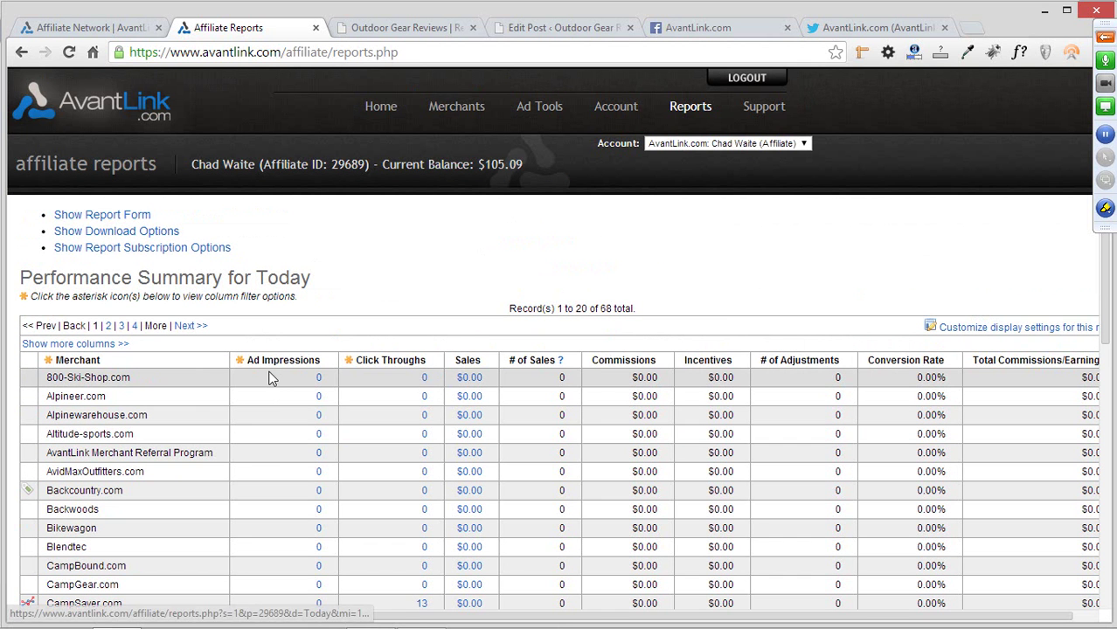
scroll(418, 376, "down", 2)
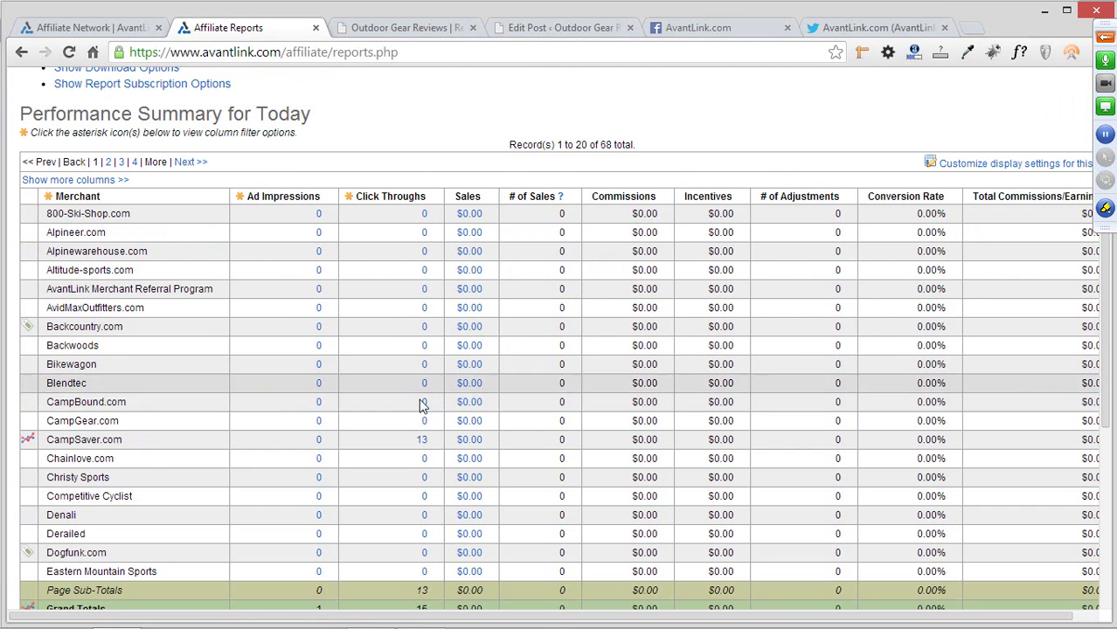
left_click(421, 441)
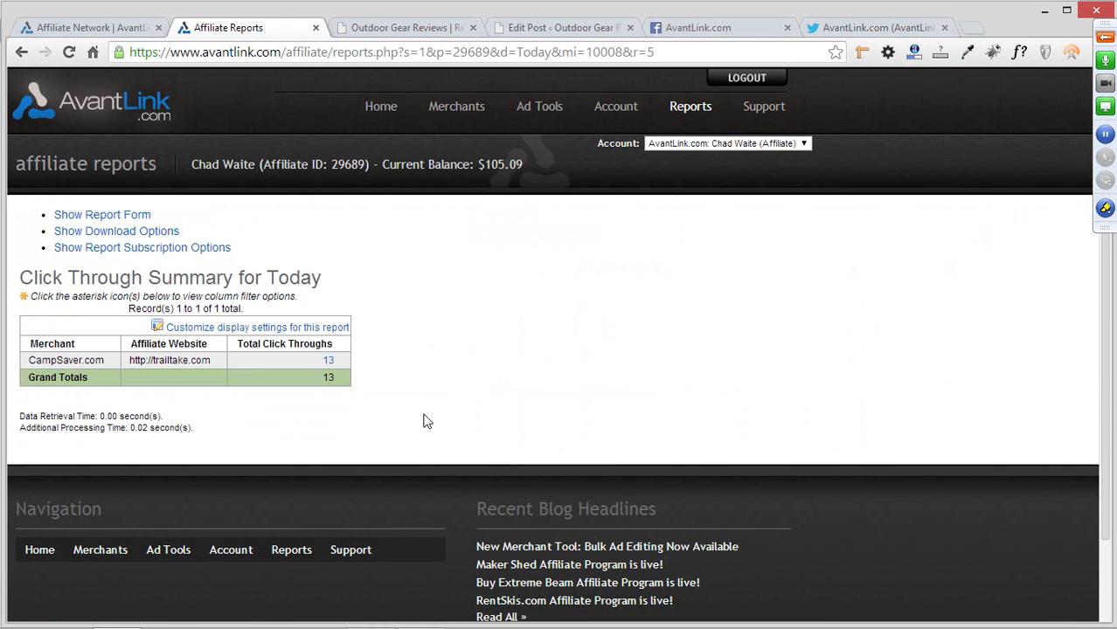
Step: Inspect the trailtake.com affiliate website listed in the click-through summary
left_click(19, 54)
scroll(402, 350, "down", 1)
left_click_drag(222, 361, 129, 365)
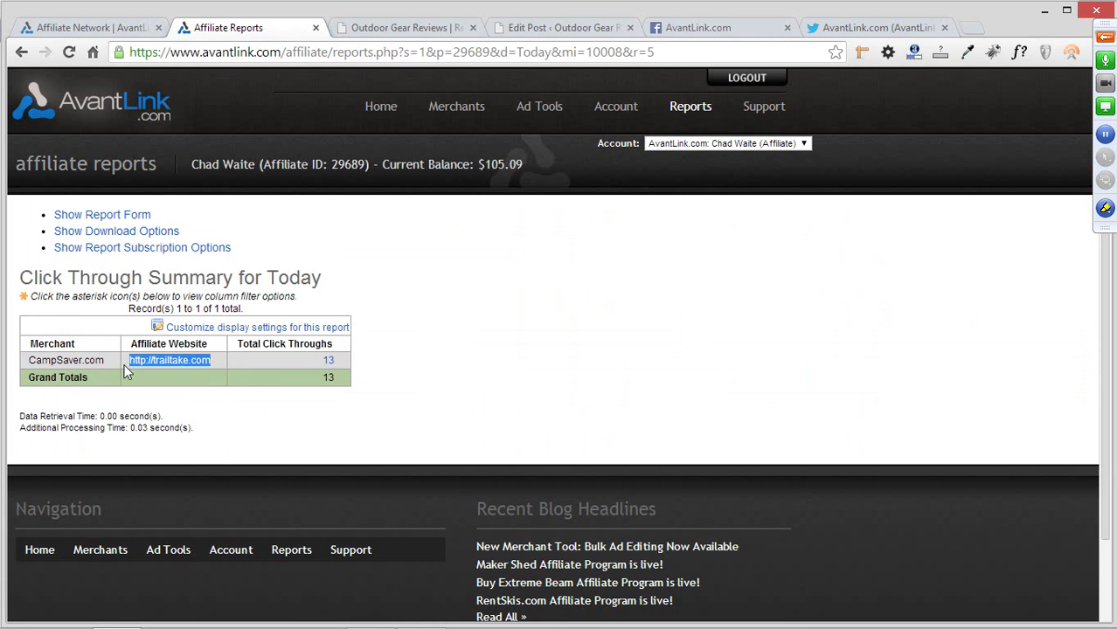
left_click(288, 358)
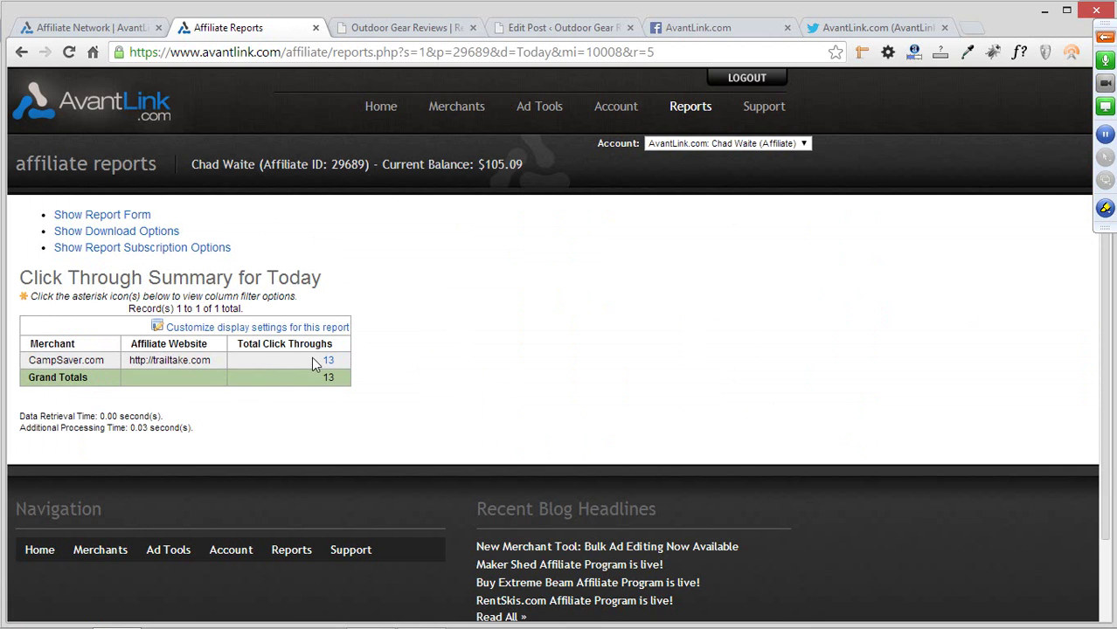
Step: Drill into the 13 individual click-through records, then return to the Performance Summary
left_click(328, 360)
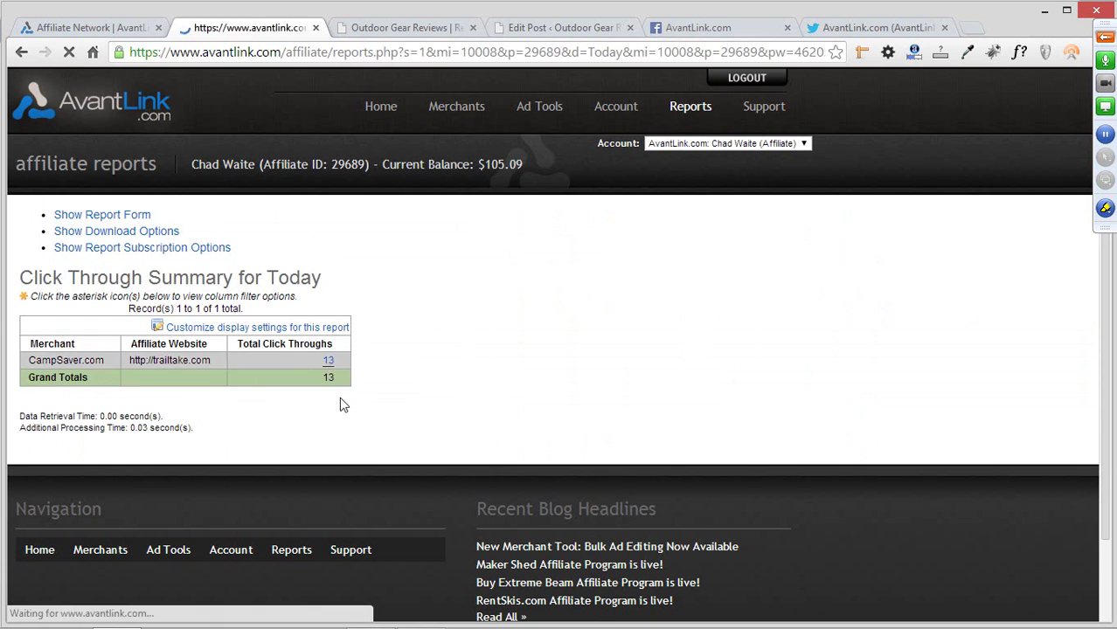
left_click_drag(338, 360, 245, 365)
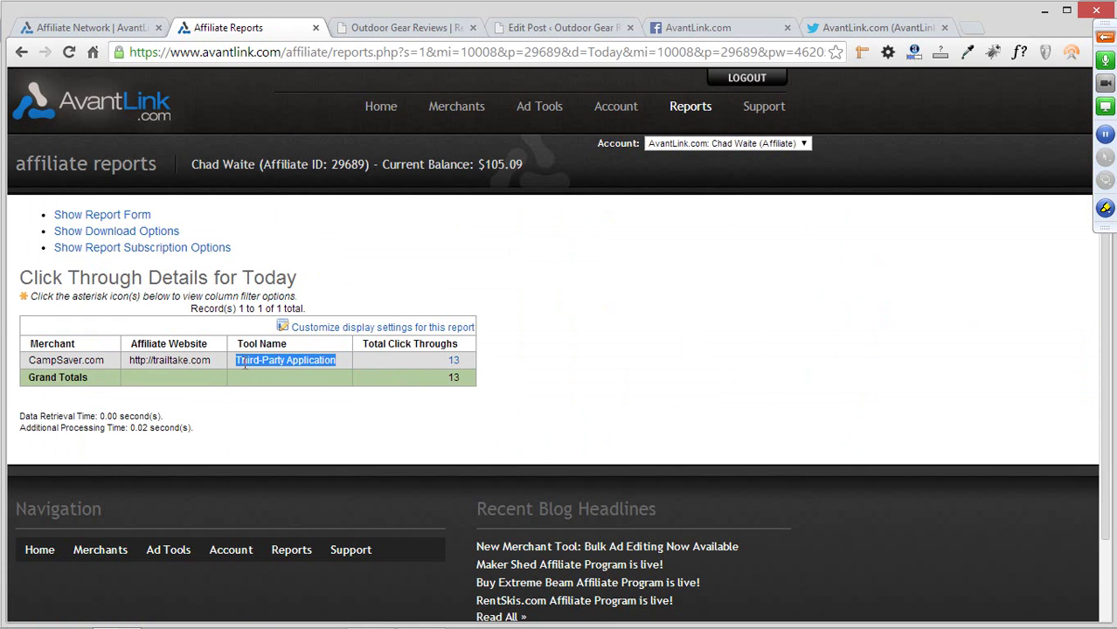
left_click(454, 360)
scroll(562, 245, "down", 2)
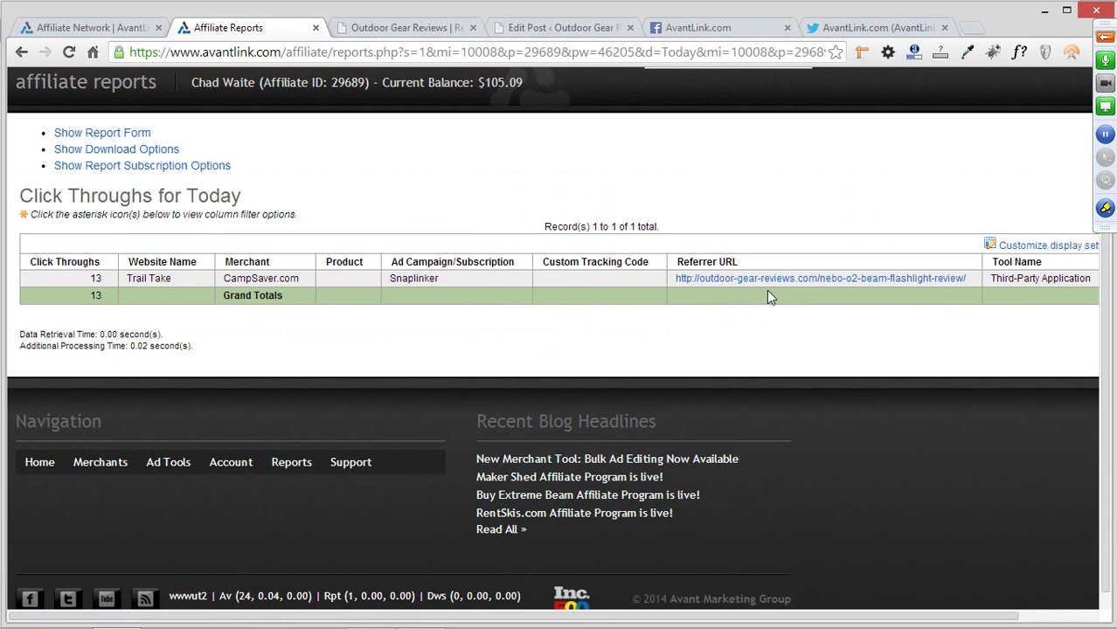
scroll(213, 82, "up", 2)
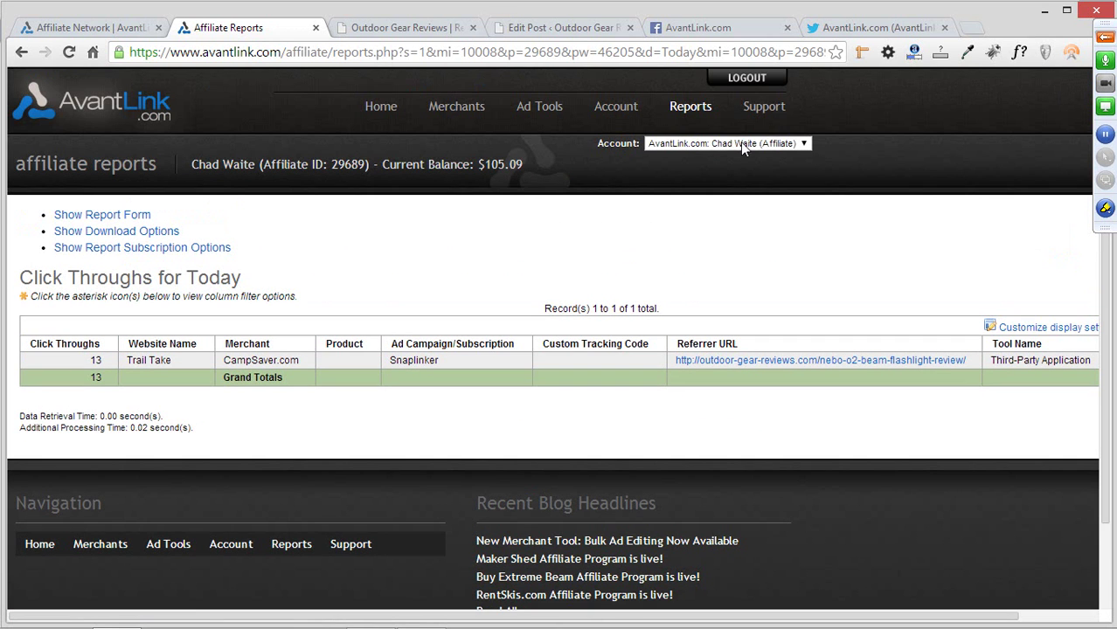
left_click(705, 117)
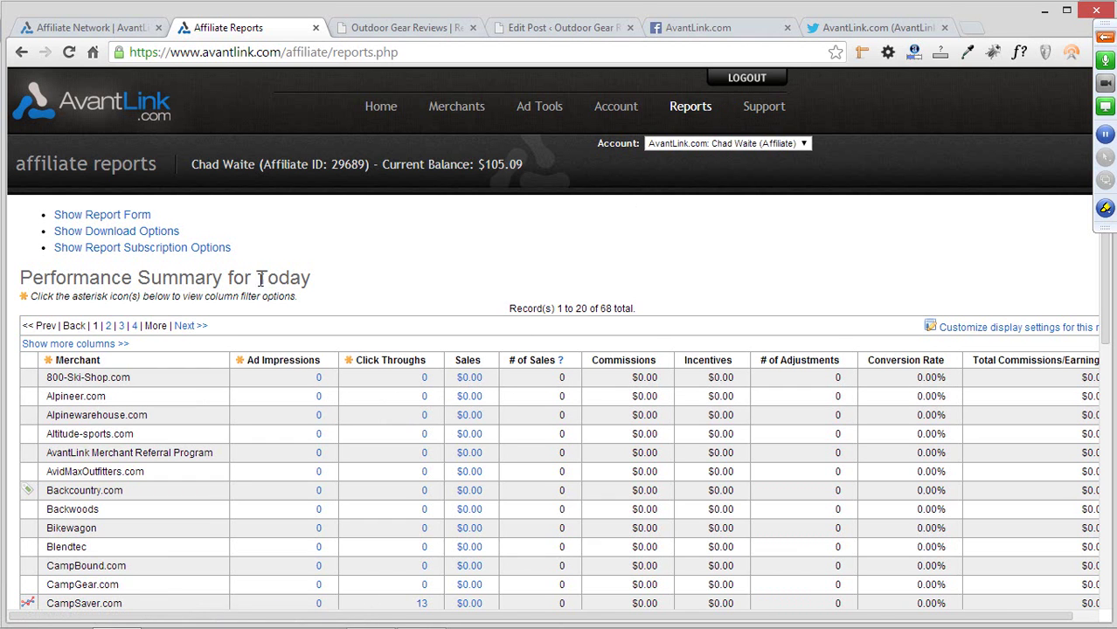
Step: Browse the report types in the report form, keep Performance Summary, then return Home
left_click(91, 215)
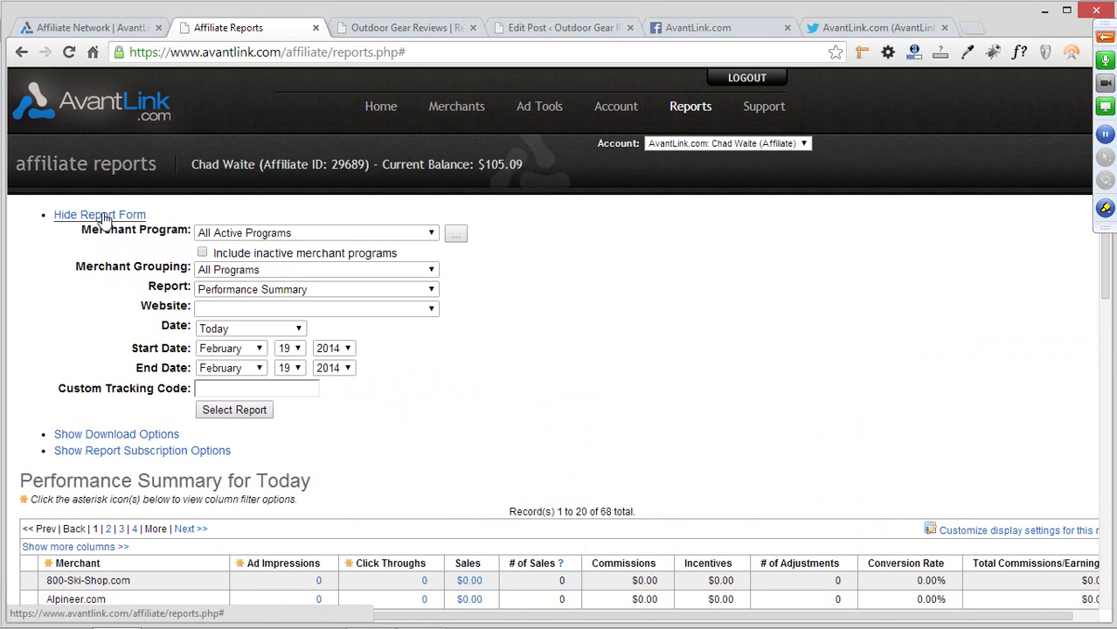
left_click(299, 294)
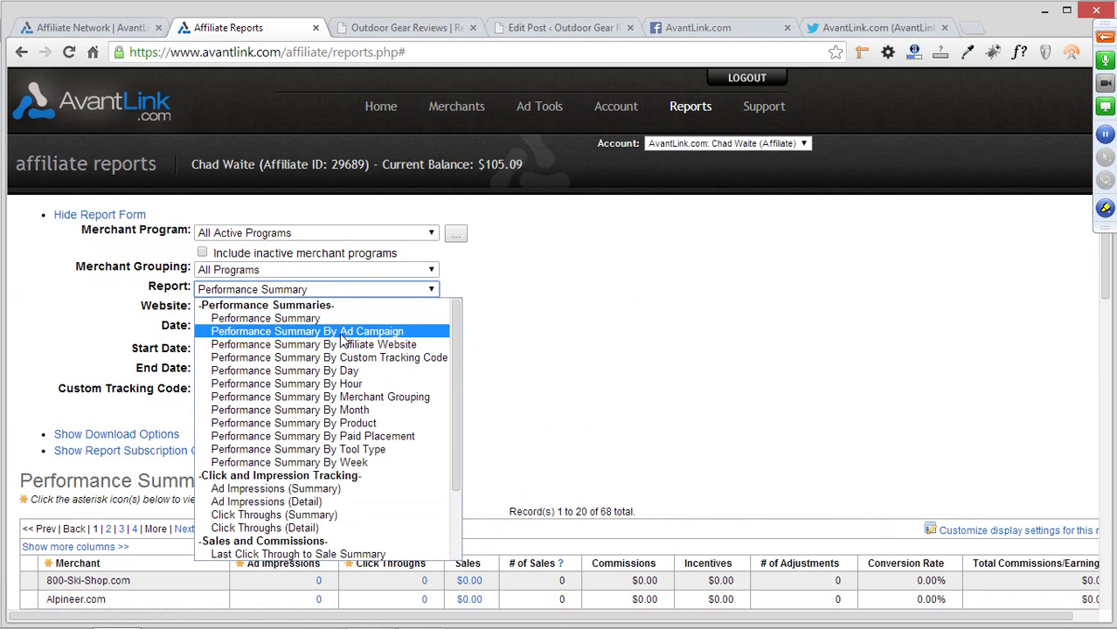
scroll(308, 348, "down", 3)
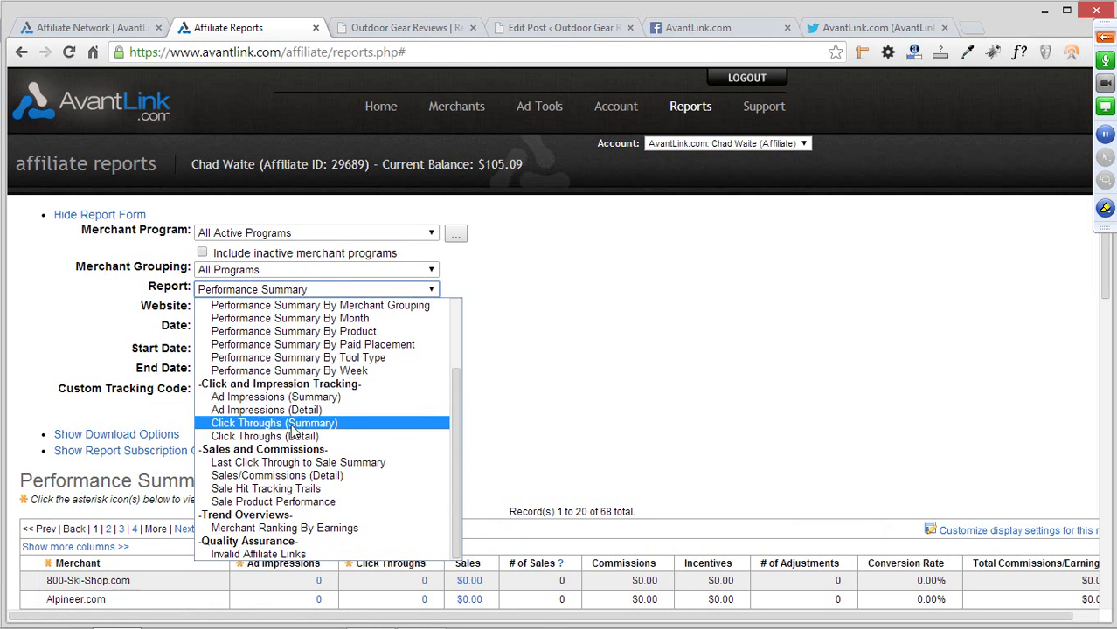
scroll(288, 422, "up", 3)
left_click(340, 289)
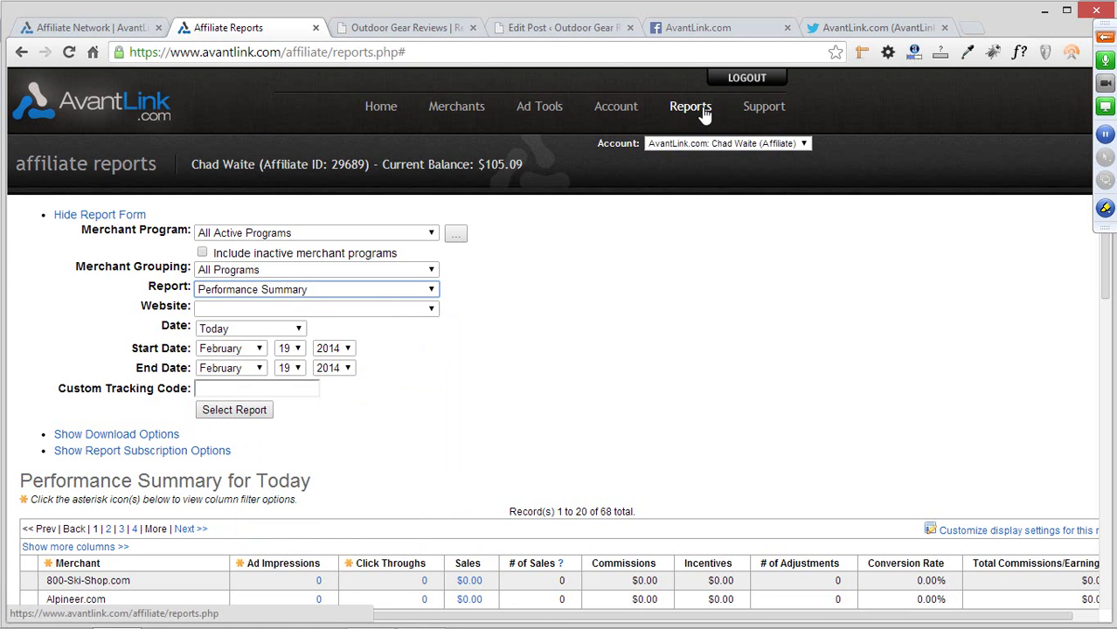
left_click(391, 119)
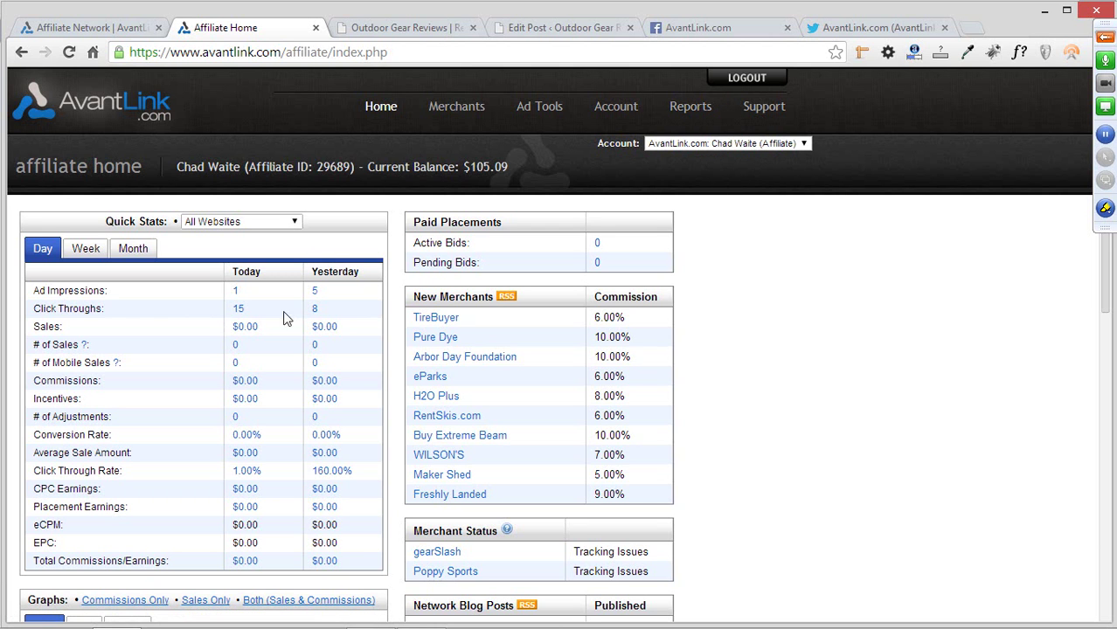
Step: Review today's click throughs by merchant, then open the Account administration menu
left_click(238, 311)
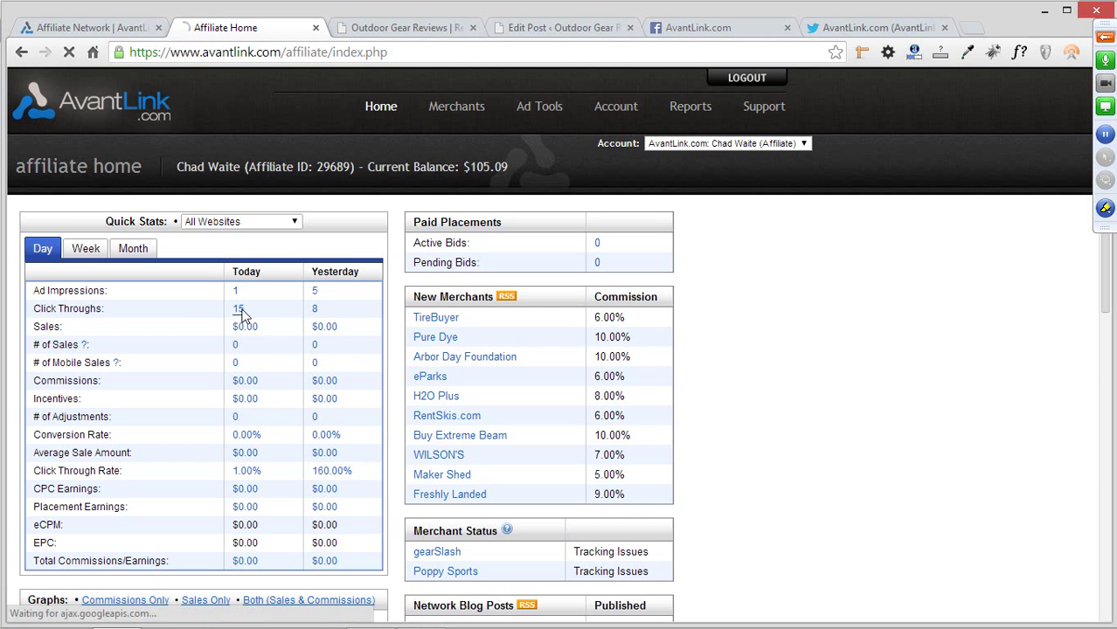
scroll(394, 198, "down", 1)
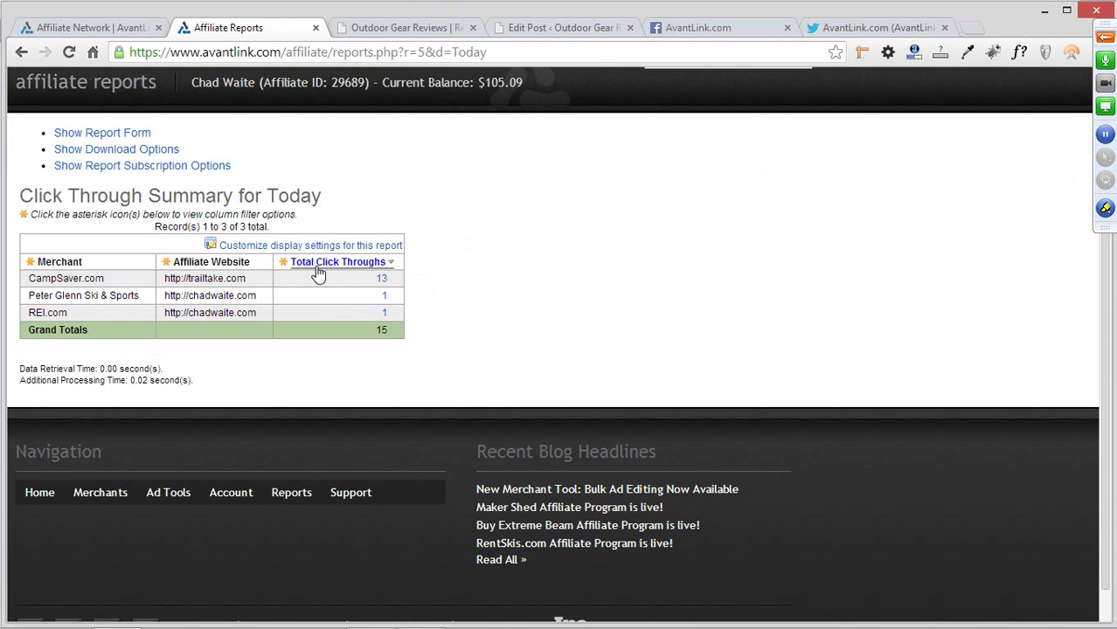
scroll(395, 288, "up", 1)
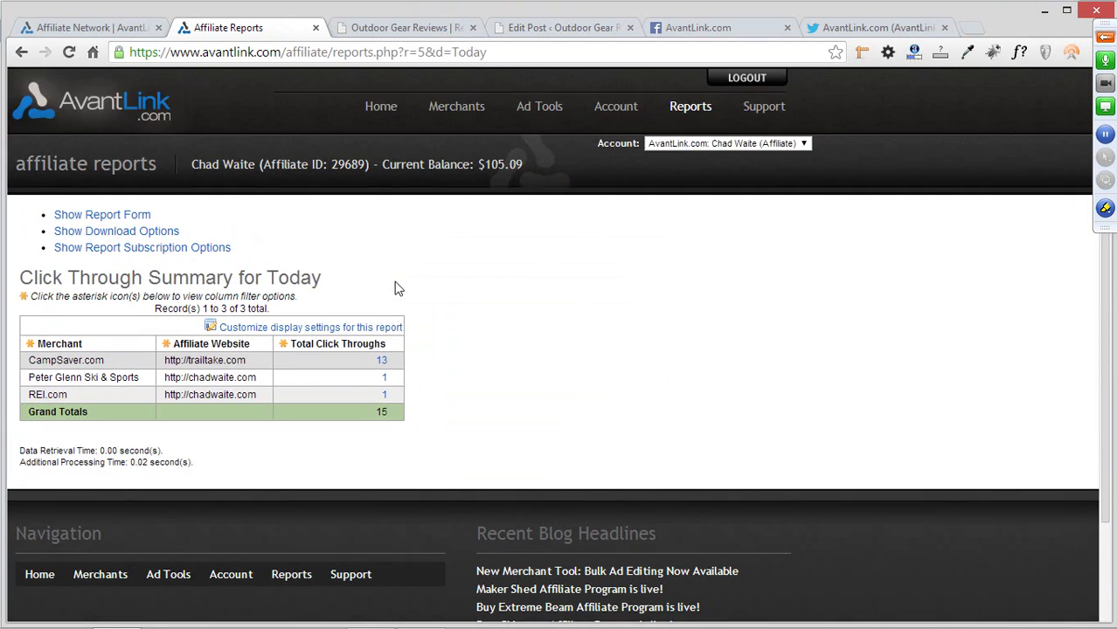
left_click(380, 106)
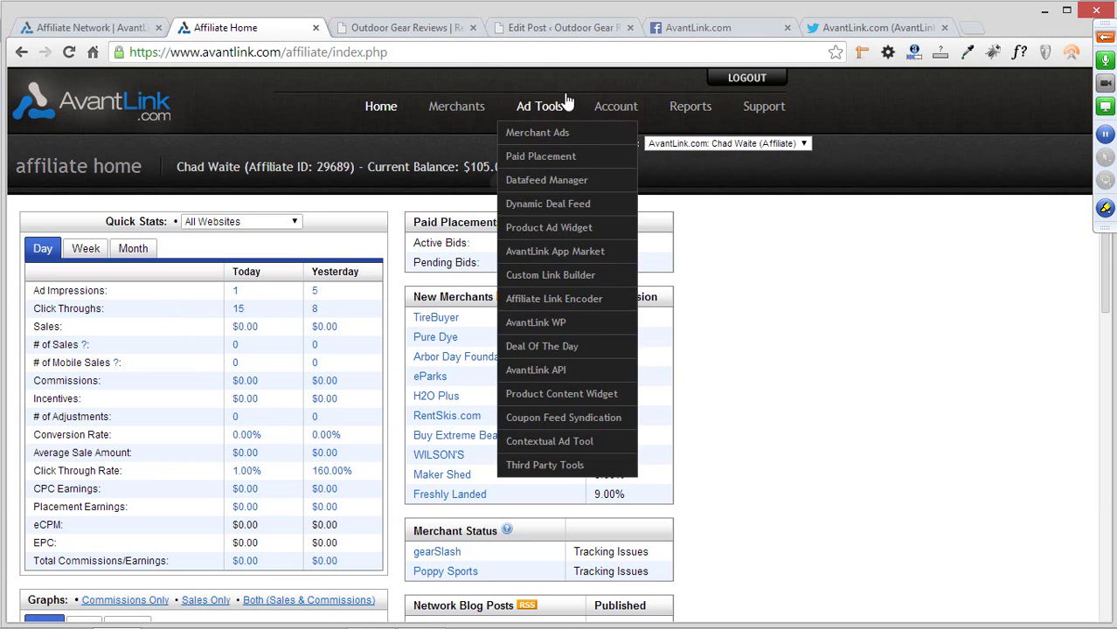
left_click(622, 113)
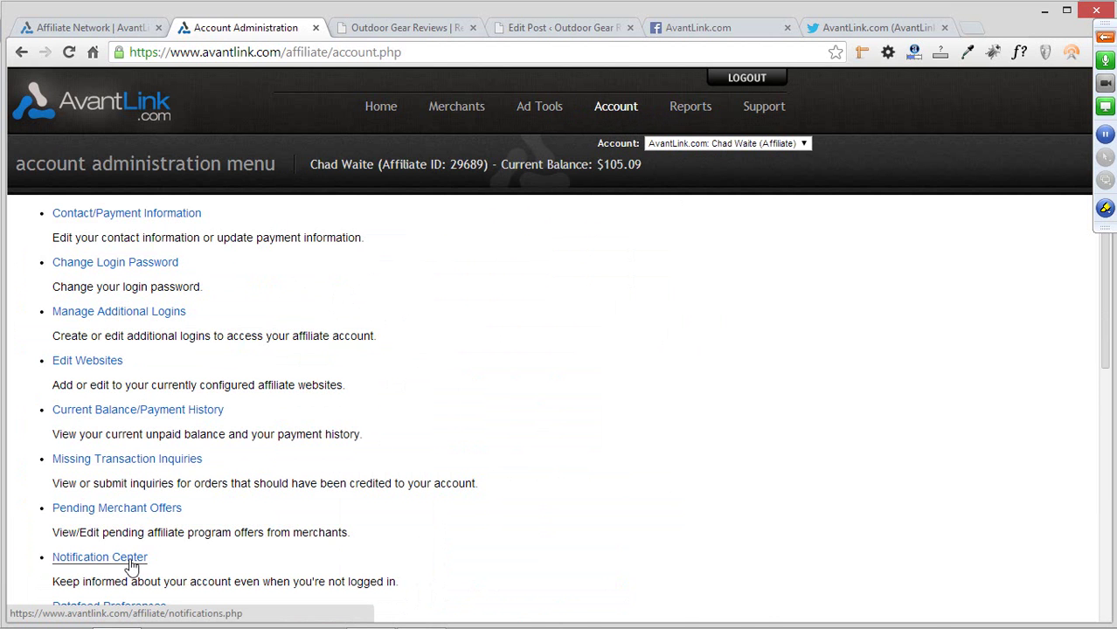
Step: Open the Notification Center and highlight the Email Event Notifications heading
left_click(130, 565)
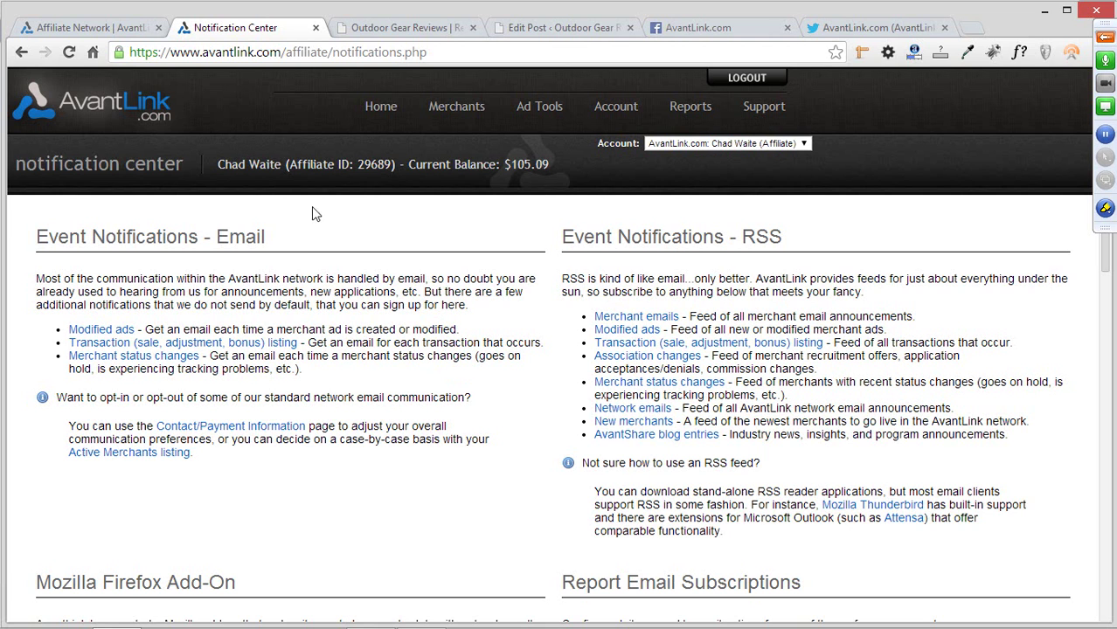
left_click_drag(36, 240, 206, 238)
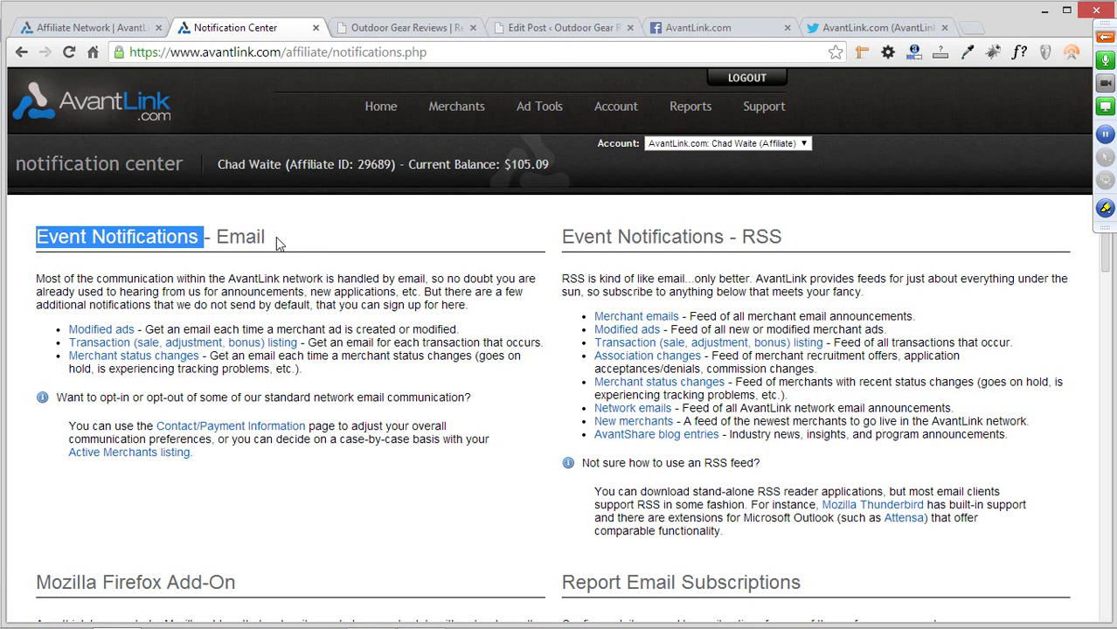
left_click(278, 239)
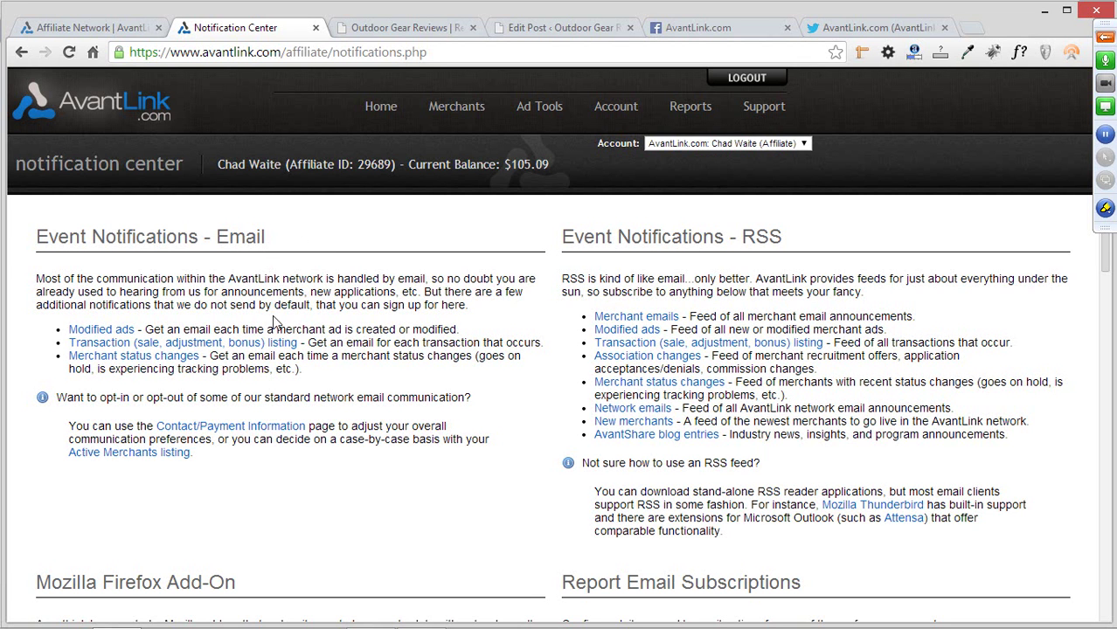
double_click(224, 237)
left_click(137, 272)
Step: Scroll through the Mozilla Firefox Add-On and later sections, highlighting their headings
scroll(324, 275, "down", 4)
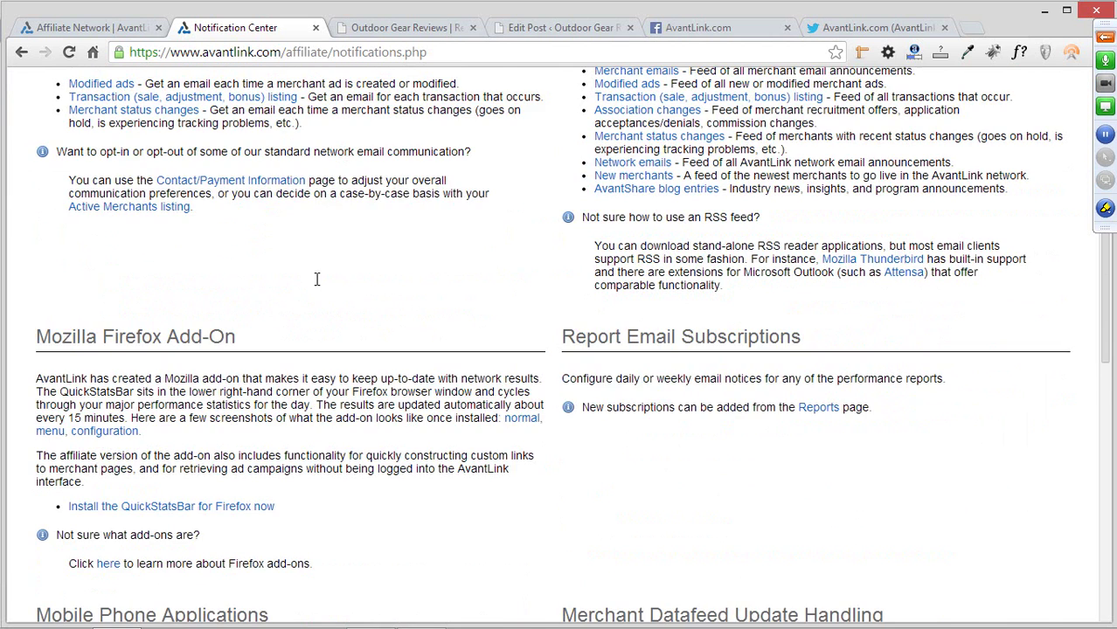
left_click_drag(49, 254, 270, 250)
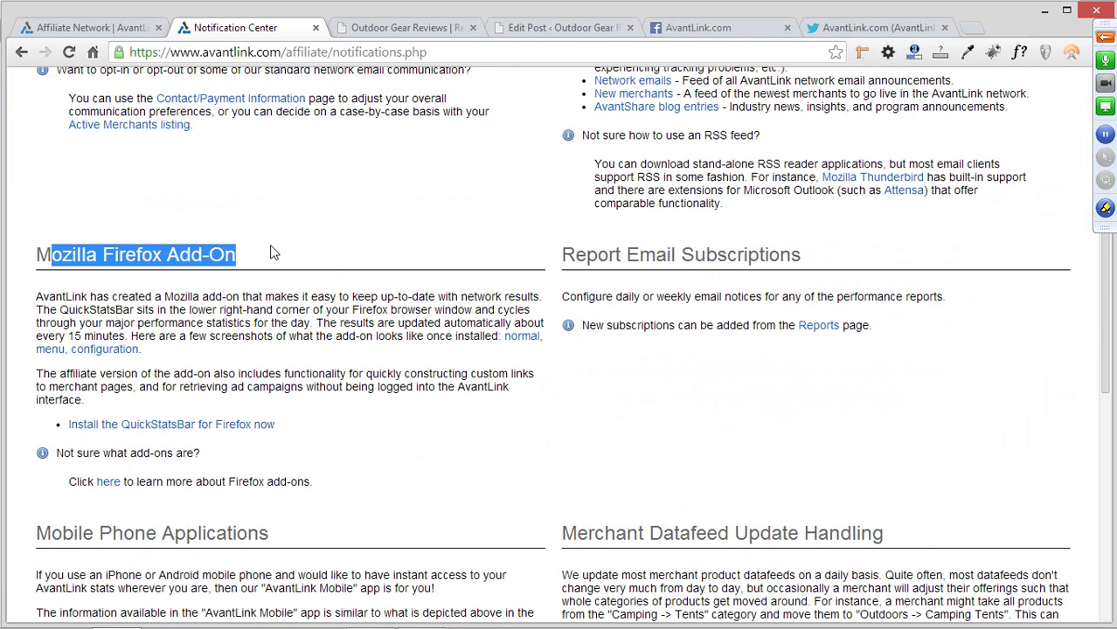
left_click(273, 251)
scroll(273, 253, "down", 2)
scroll(271, 291, "down", 1)
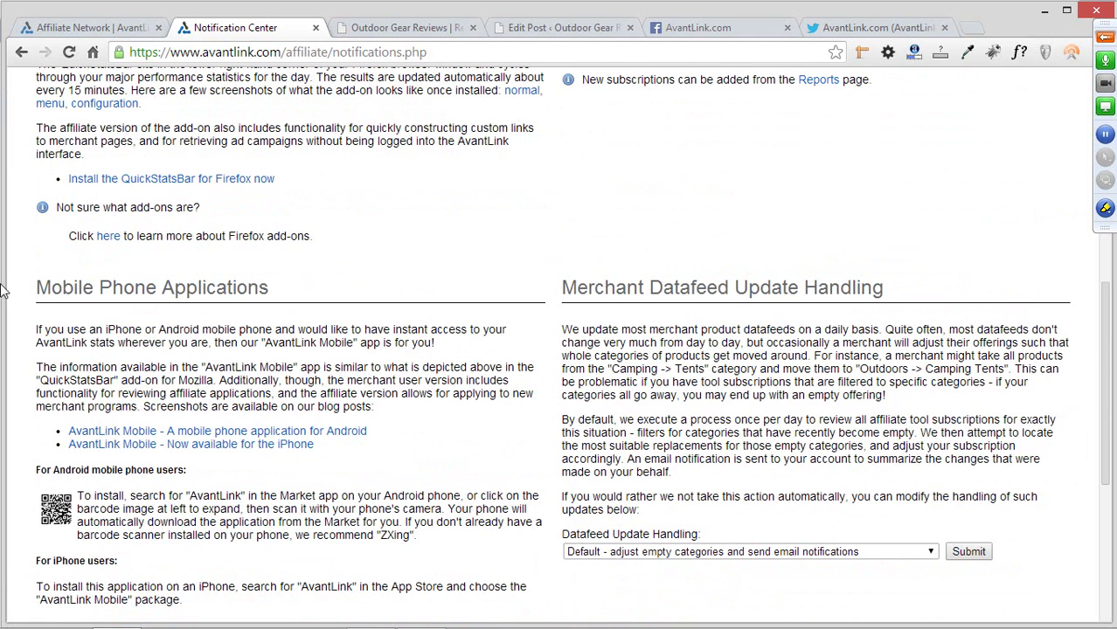
mouse_move(32, 278)
left_mouse_down()
mouse_move(297, 328)
mouse_move(297, 294)
mouse_move(39, 294)
left_mouse_up()
left_click(206, 343)
scroll(203, 423, "up", 5)
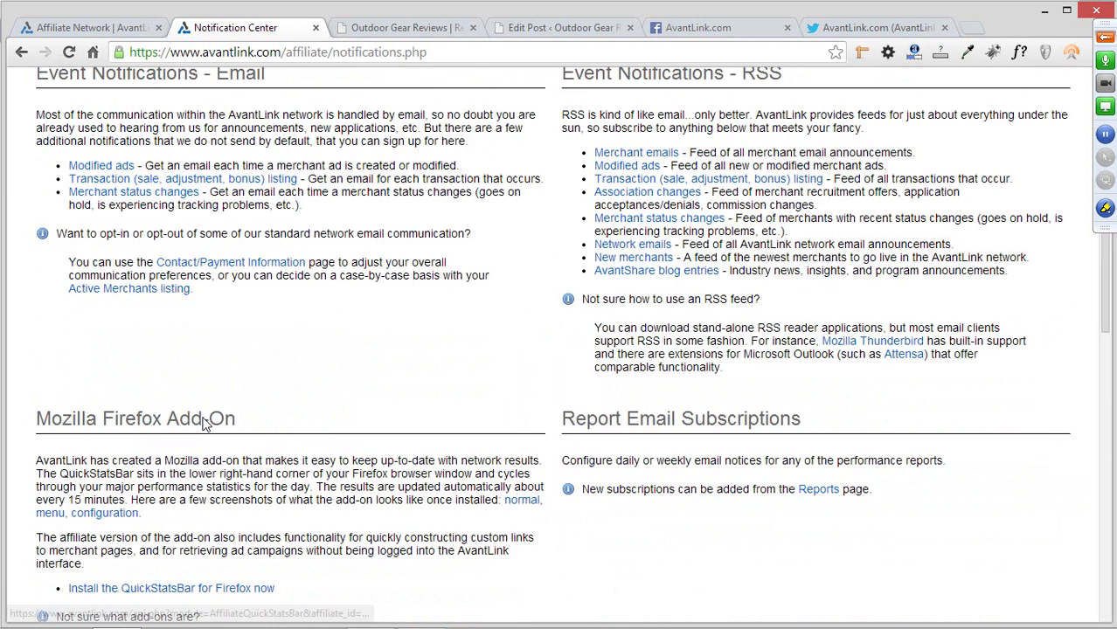
scroll(203, 423, "up", 2)
Step: Return to the affiliate home page showing new merchants like TireBuyer at 6.00%
left_click(381, 107)
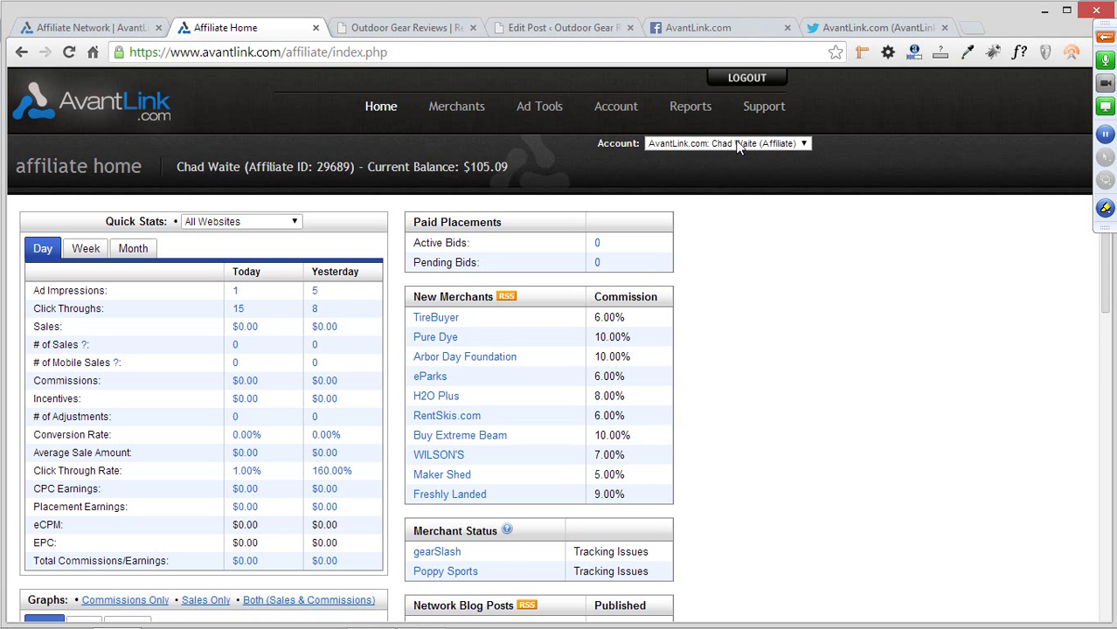
Step: Open the Support menu and highlight the Submit a Support Ticket heading
left_click(782, 113)
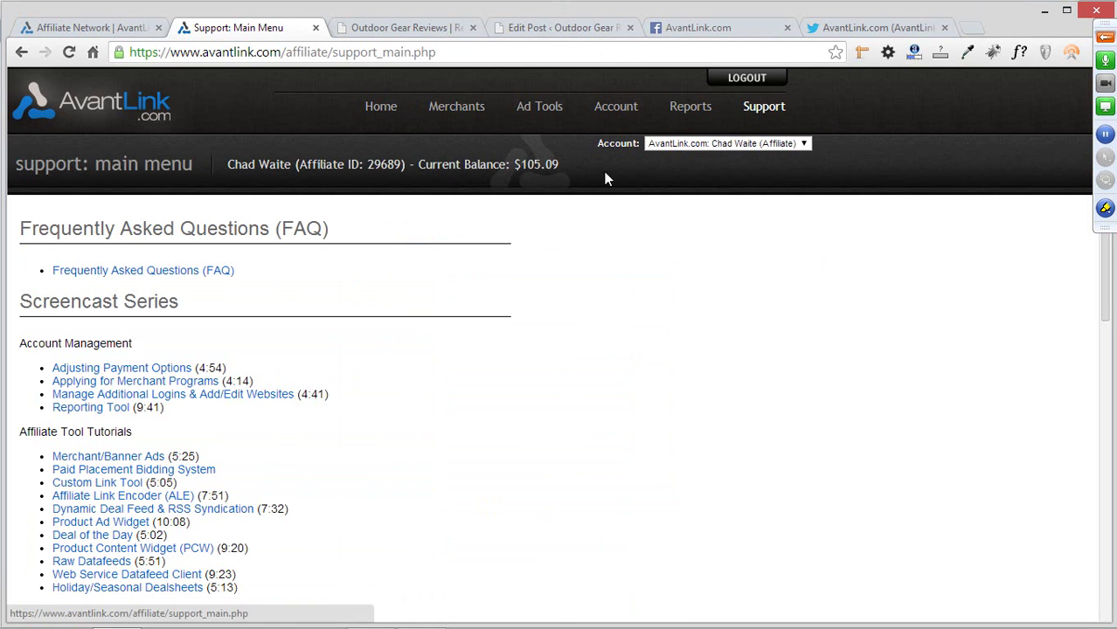
scroll(412, 233, "down", 6)
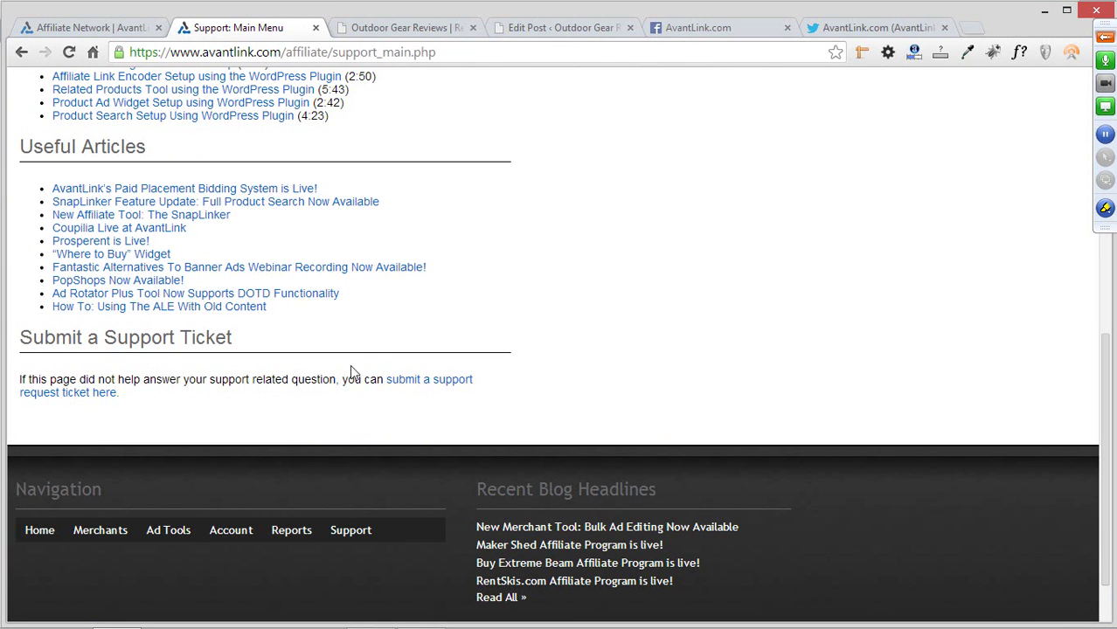
left_click_drag(27, 337, 250, 340)
left_click(249, 340)
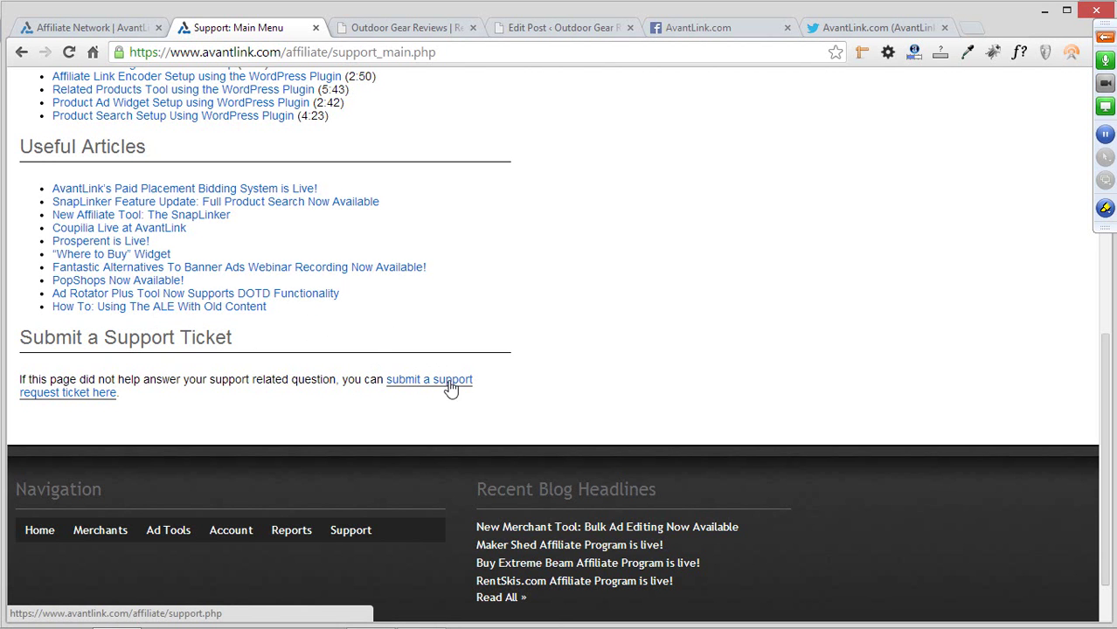
Step: Highlight the Screencast Series heading and review the screencast tutorials
scroll(471, 408, "up", 4)
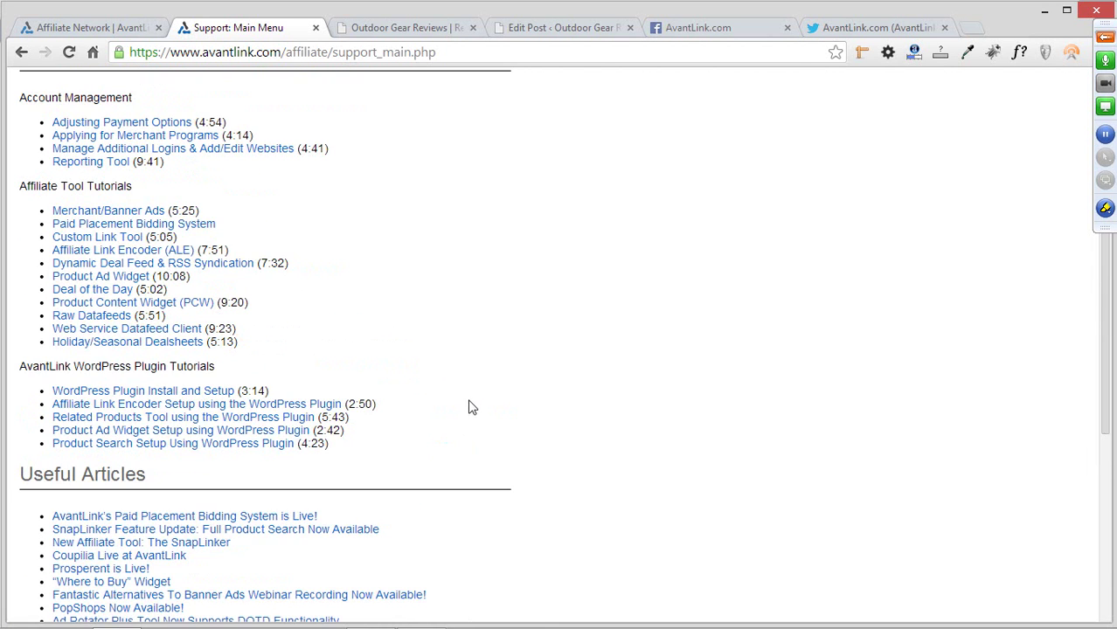
scroll(466, 315, "up", 1)
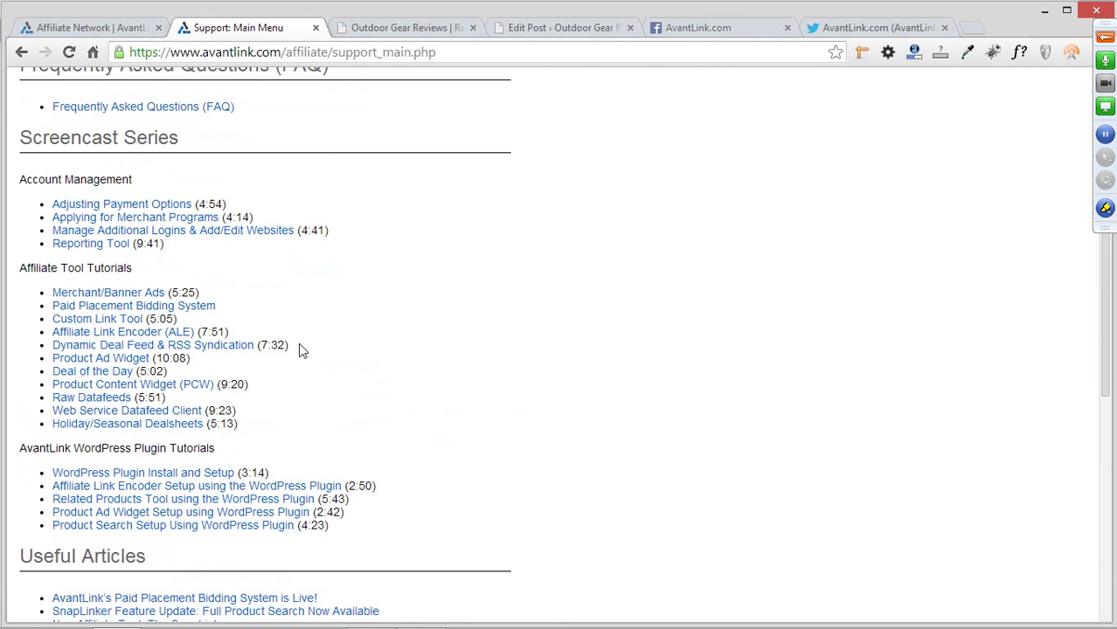
scroll(300, 245, "up", 1)
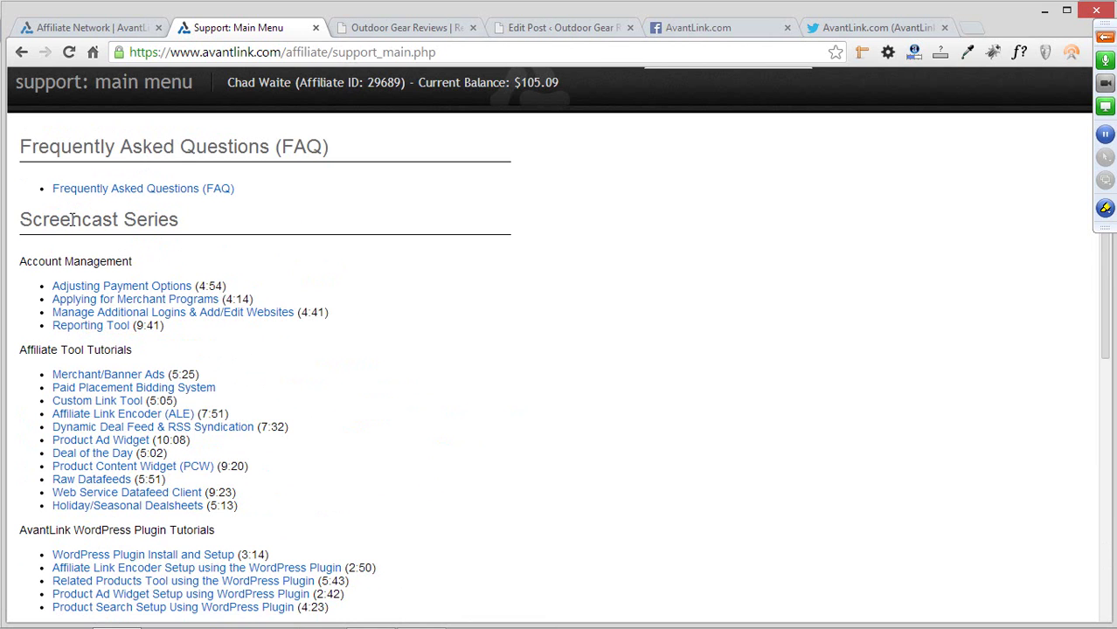
left_click_drag(22, 220, 181, 227)
left_click(184, 227)
scroll(231, 227, "down", 1)
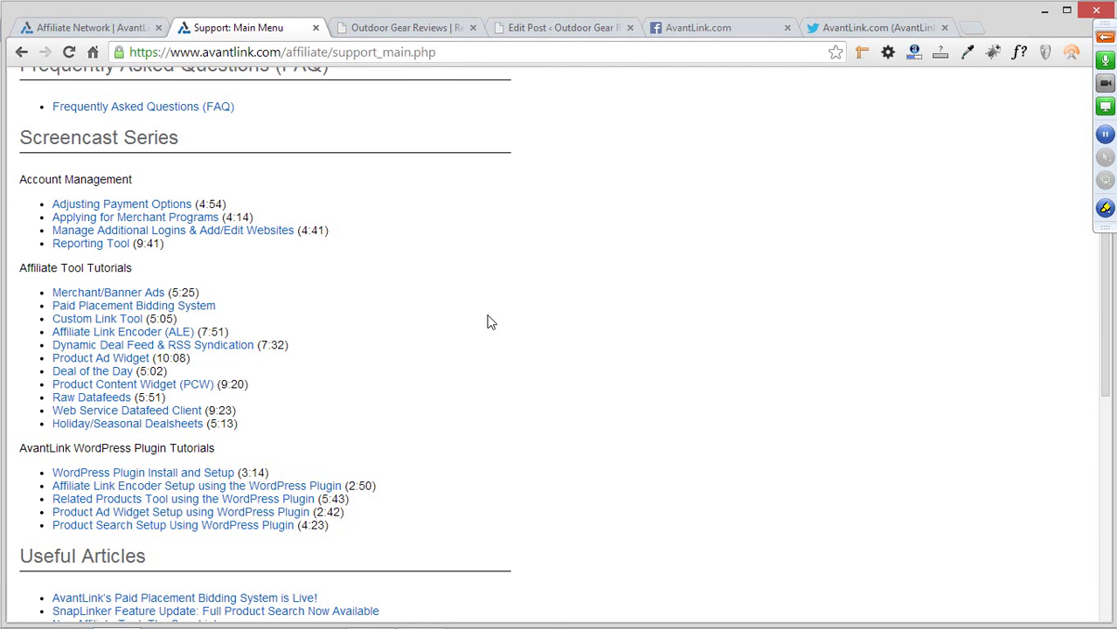
scroll(529, 341, "up", 2)
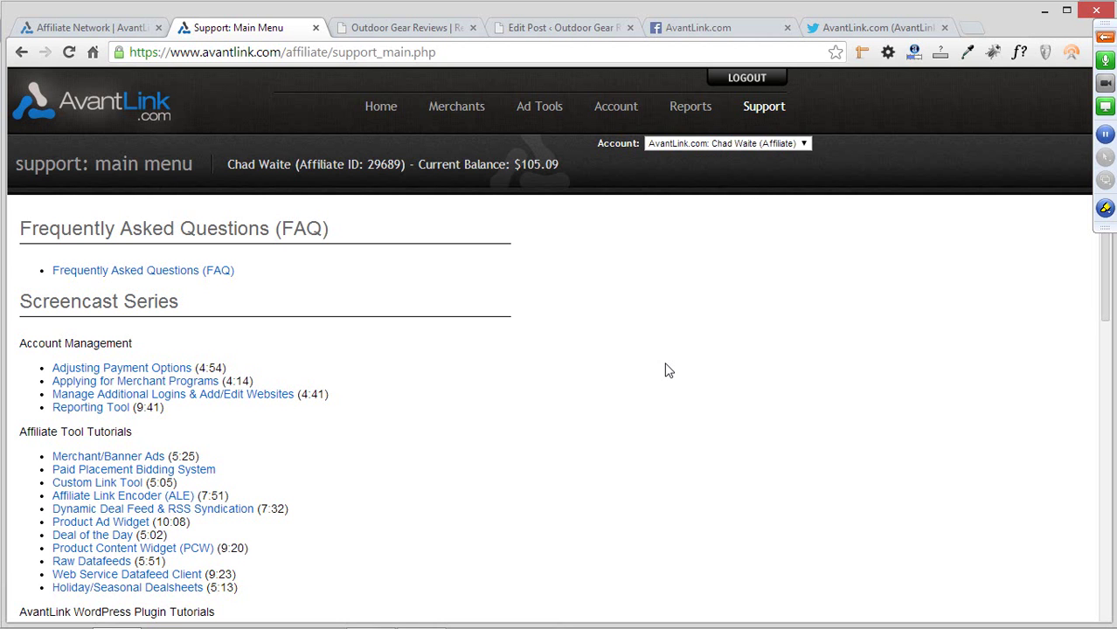
Step: Reload the affiliate home page and bring up the GoToWebinar hand-raise instruction image
left_click(393, 112)
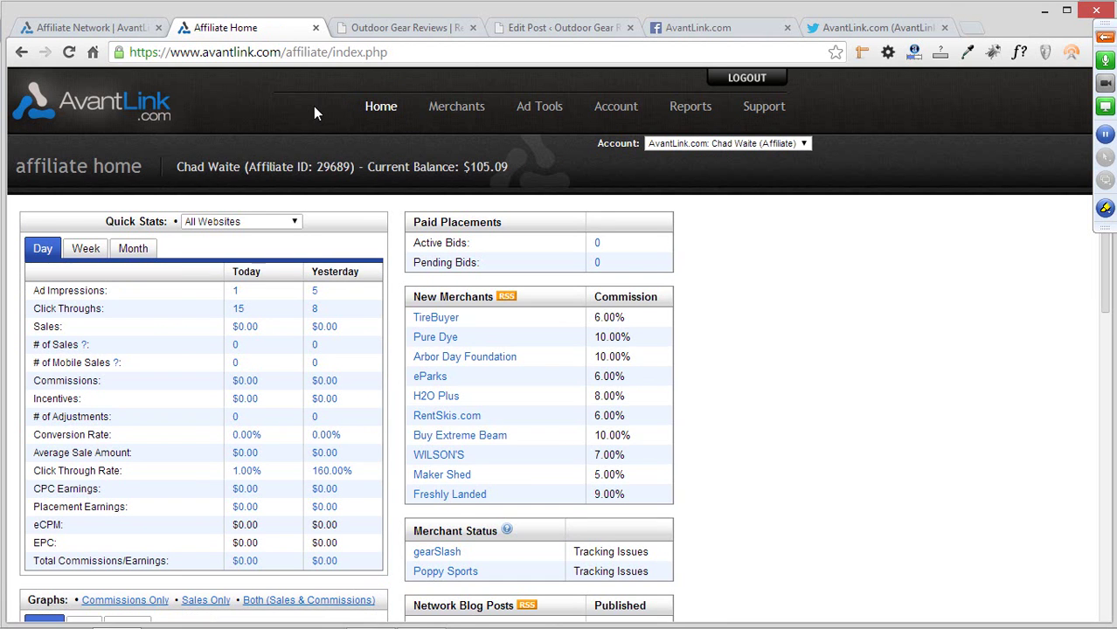
left_click(1105, 37)
left_click_drag(1105, 302, 1106, 346)
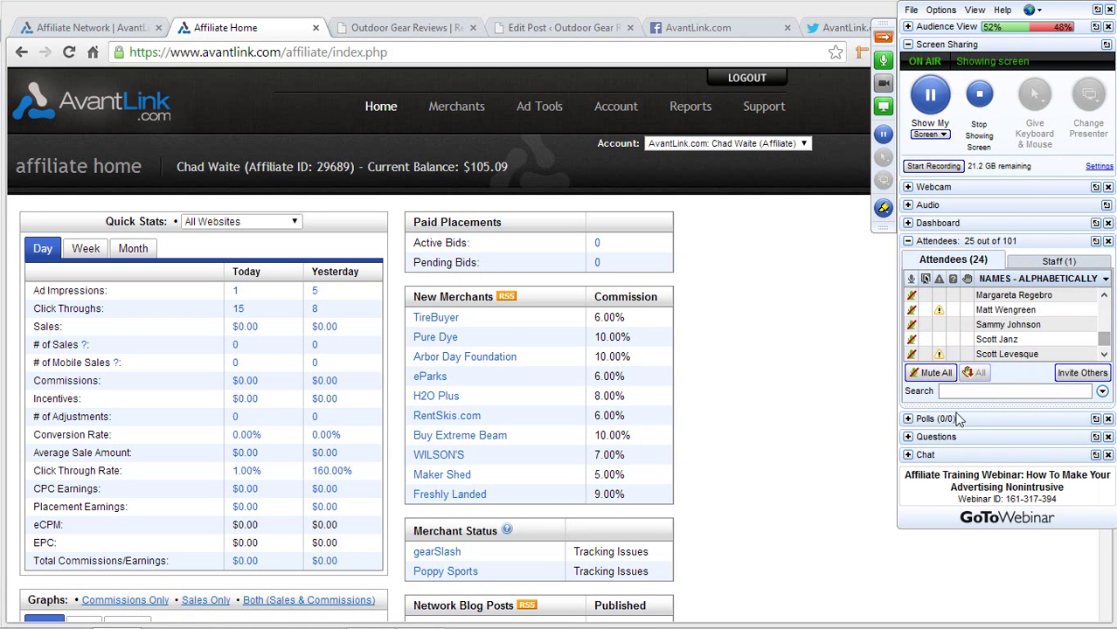
left_click(907, 438)
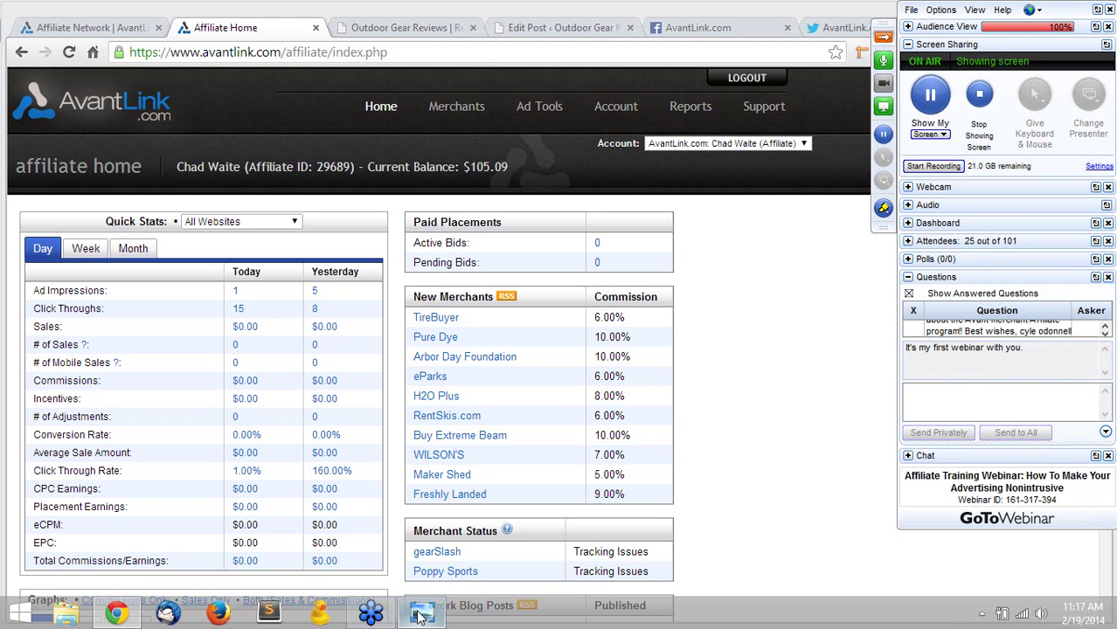
left_click(420, 612)
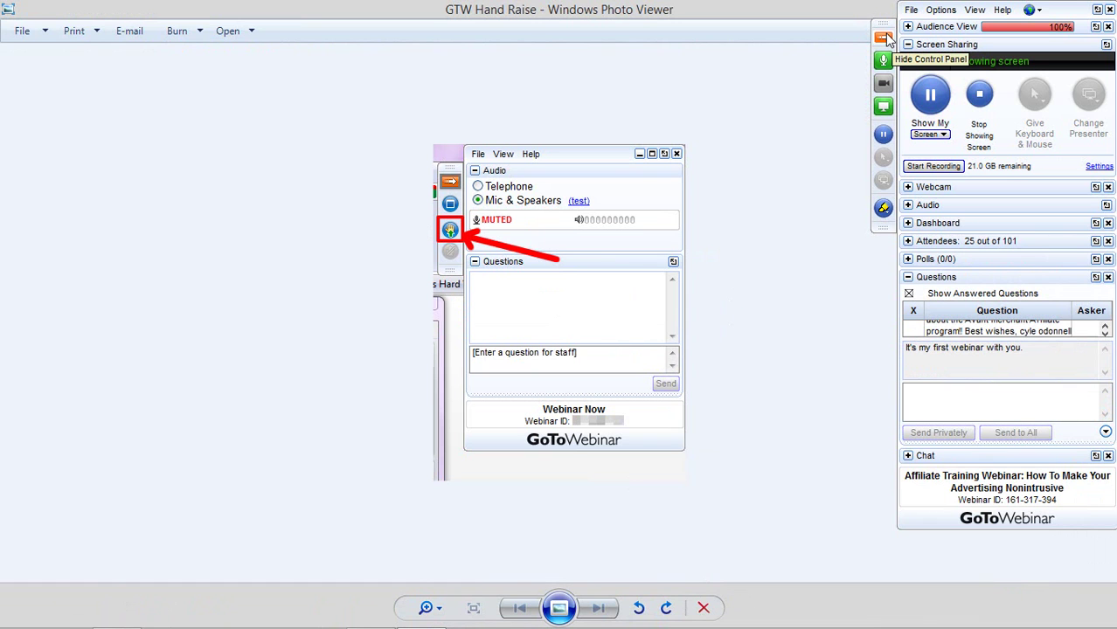
Step: Collapse Questions, expand Audio, and minimize the photo viewer to reveal AvantLink
left_click(908, 277)
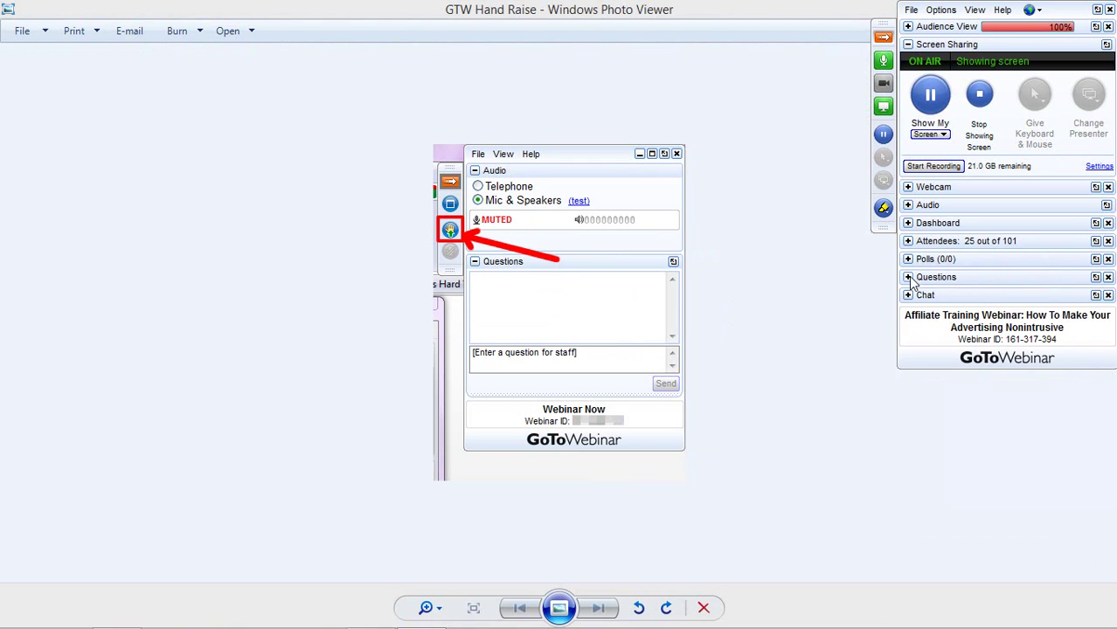
left_click(908, 204)
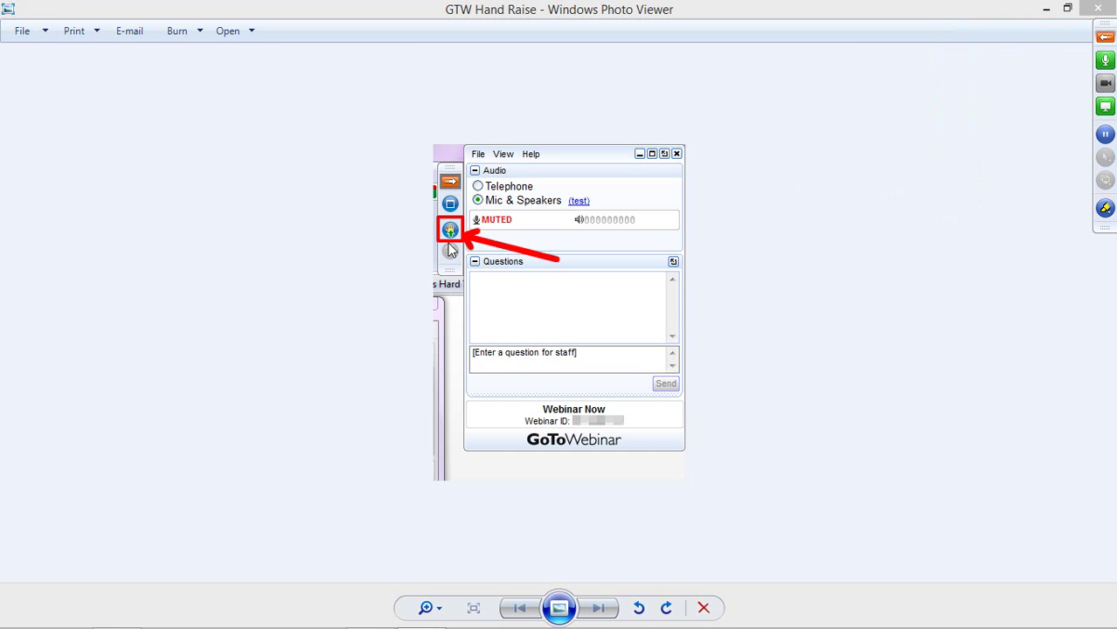
left_click(1044, 10)
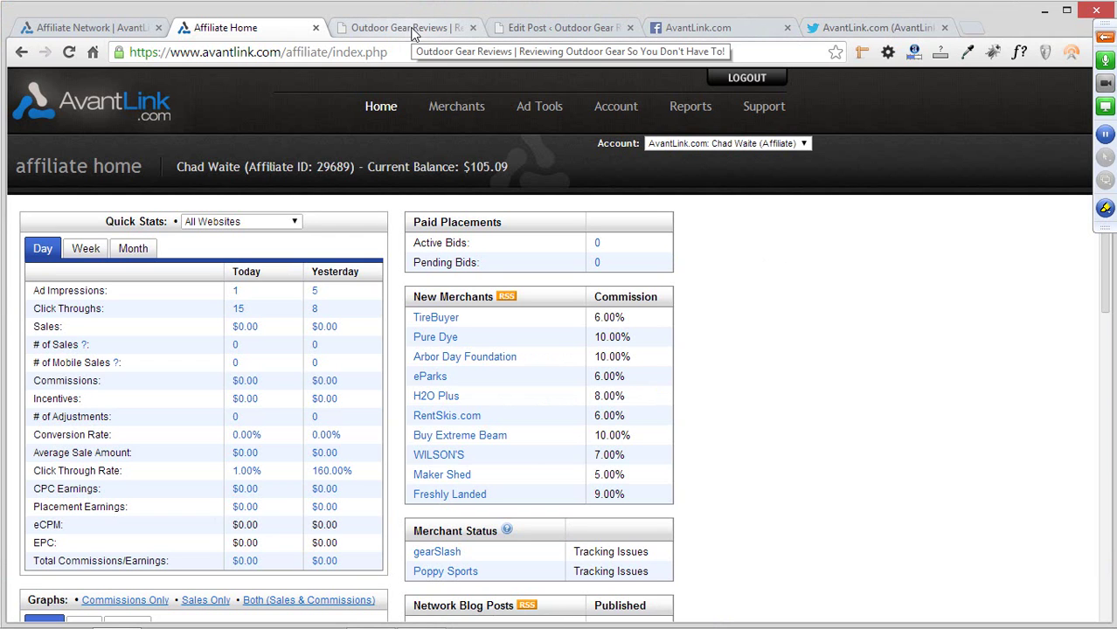
Step: Switch to the Outdoor Gear Reviews site, briefly opening and closing the attendee questions list
left_click(411, 21)
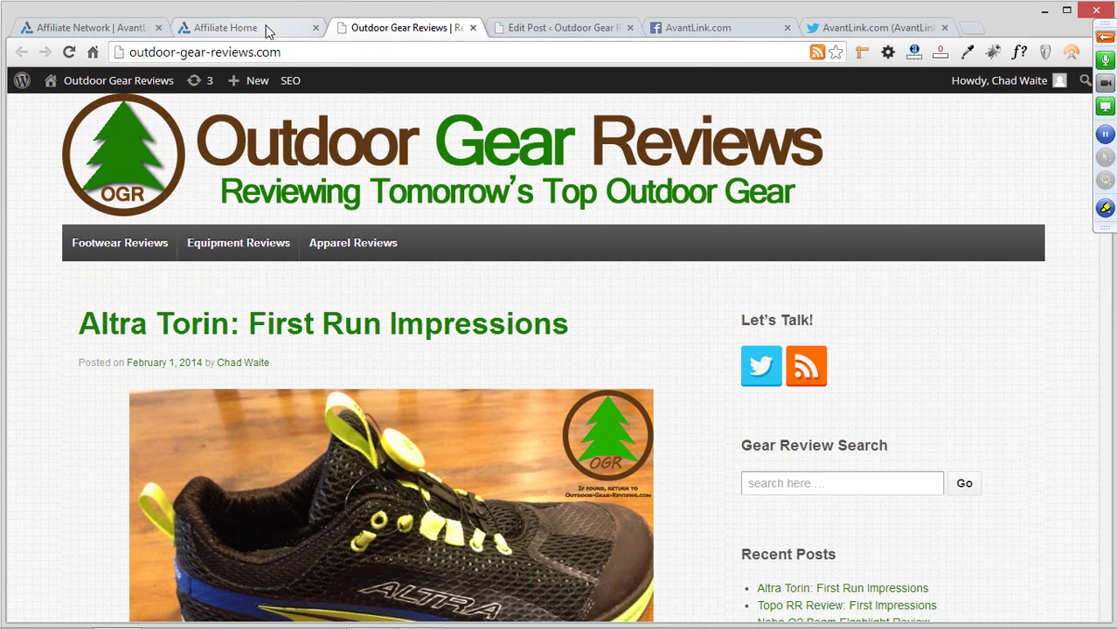
left_click(268, 32)
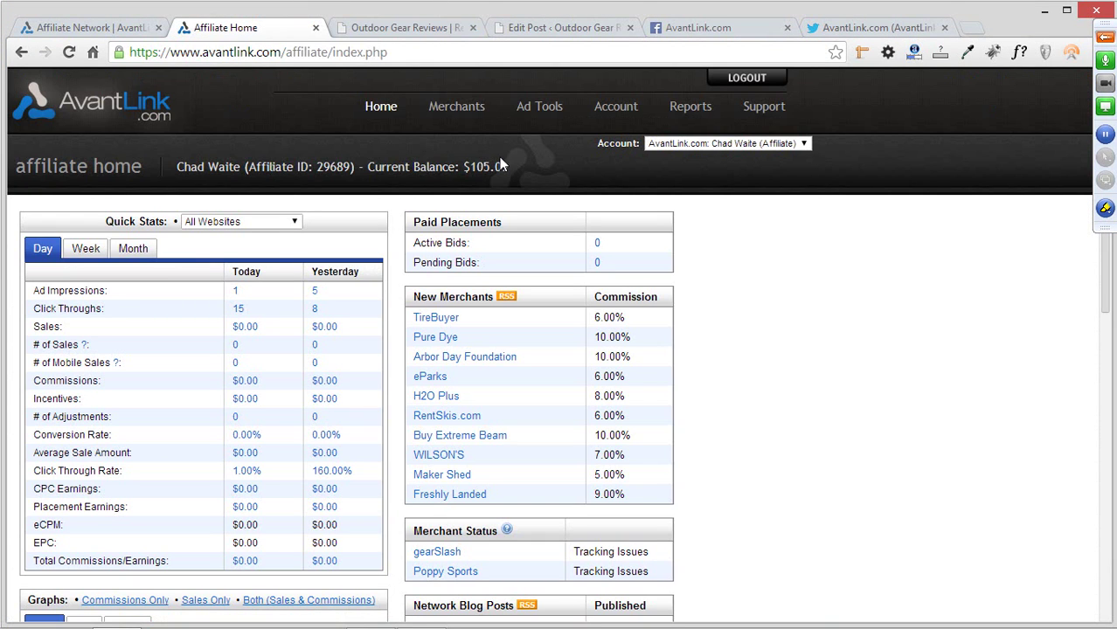
left_click(428, 25)
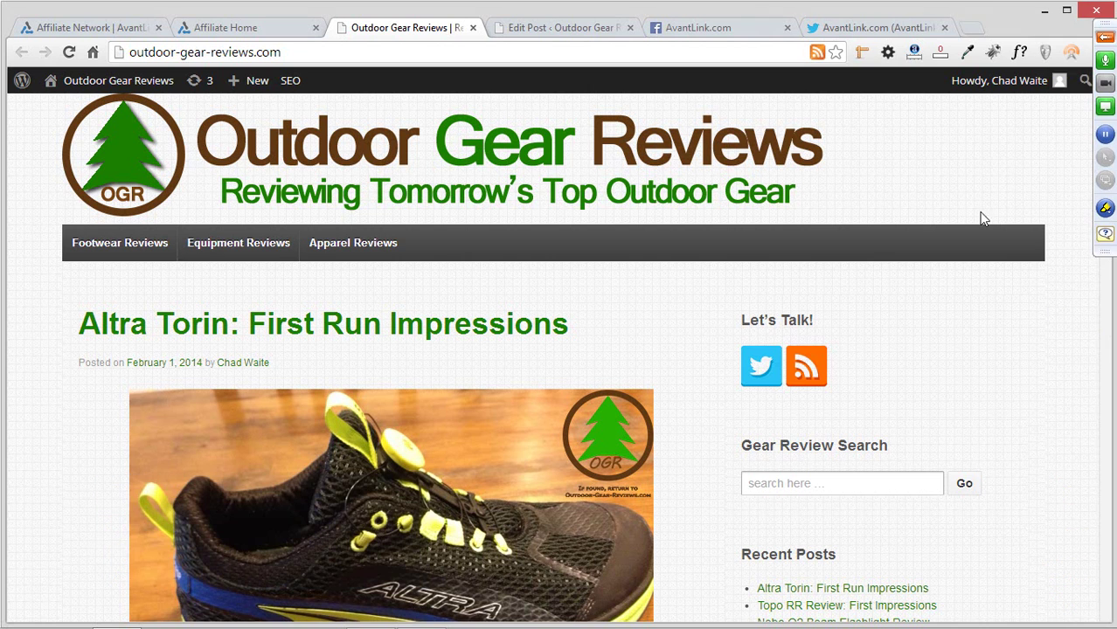
left_click(1103, 236)
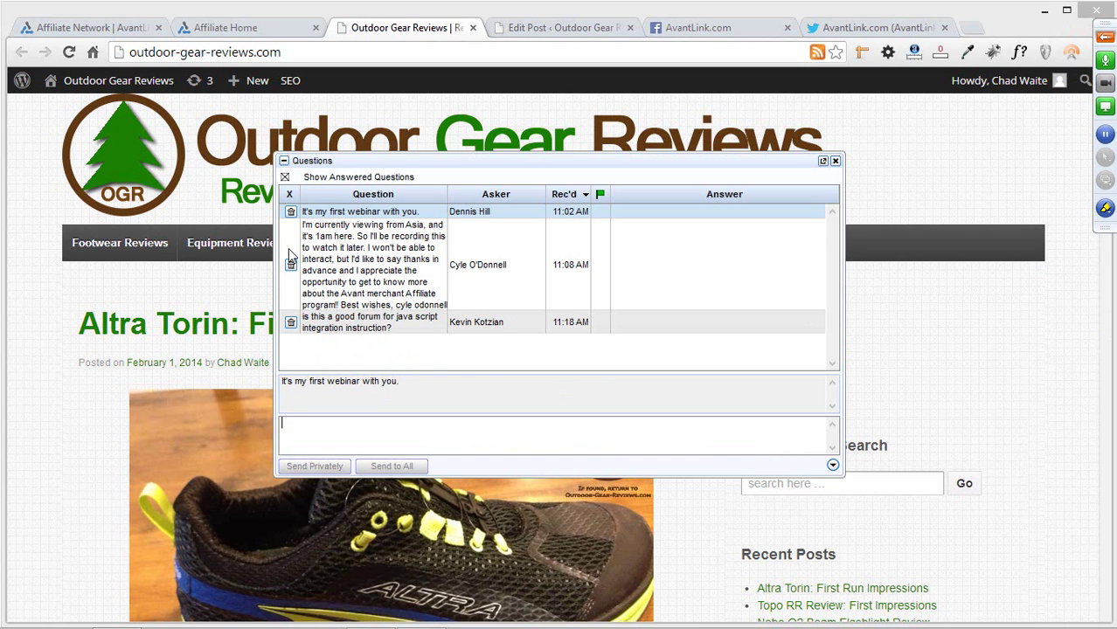
left_click(823, 161)
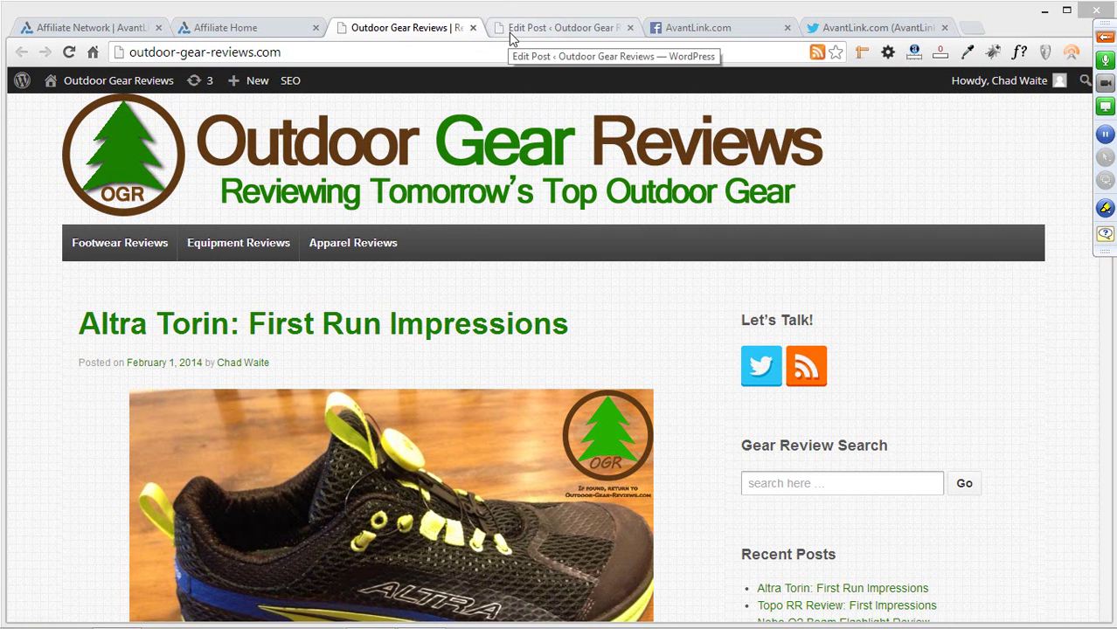
Step: Open the Marmot Zeus review in the post editor and look over the draft text
left_click(513, 35)
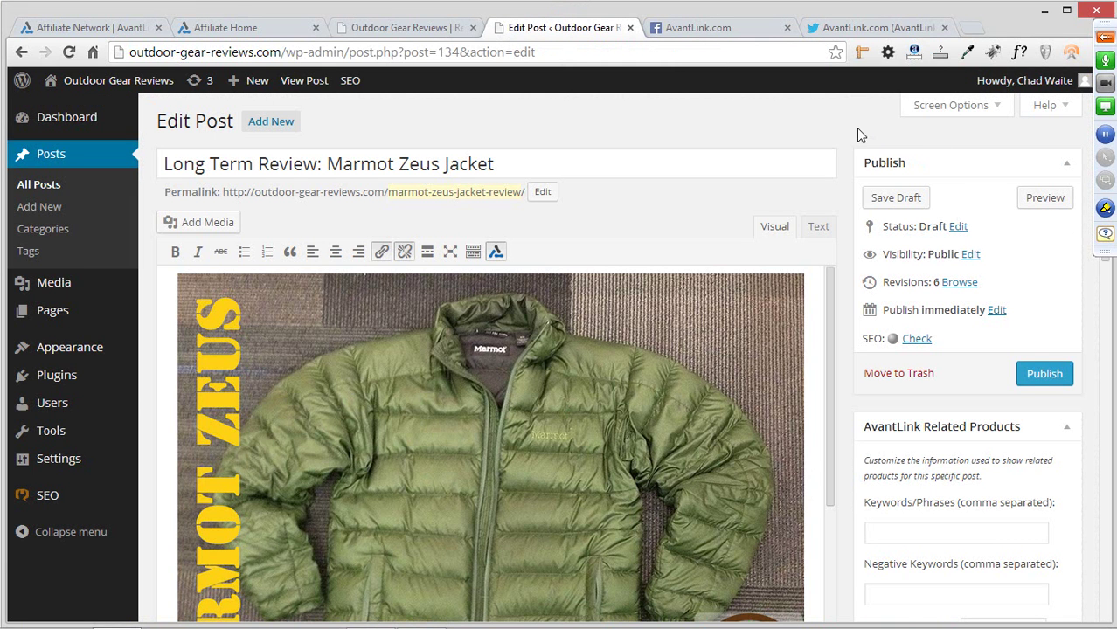
scroll(819, 142, "down", 1)
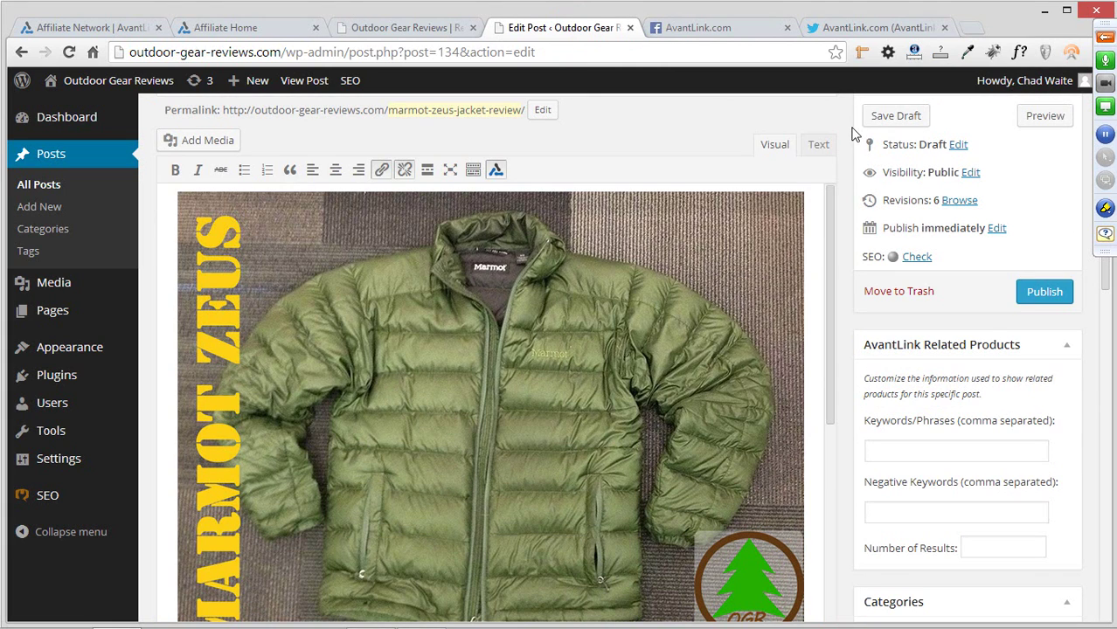
scroll(673, 294, "down", 7)
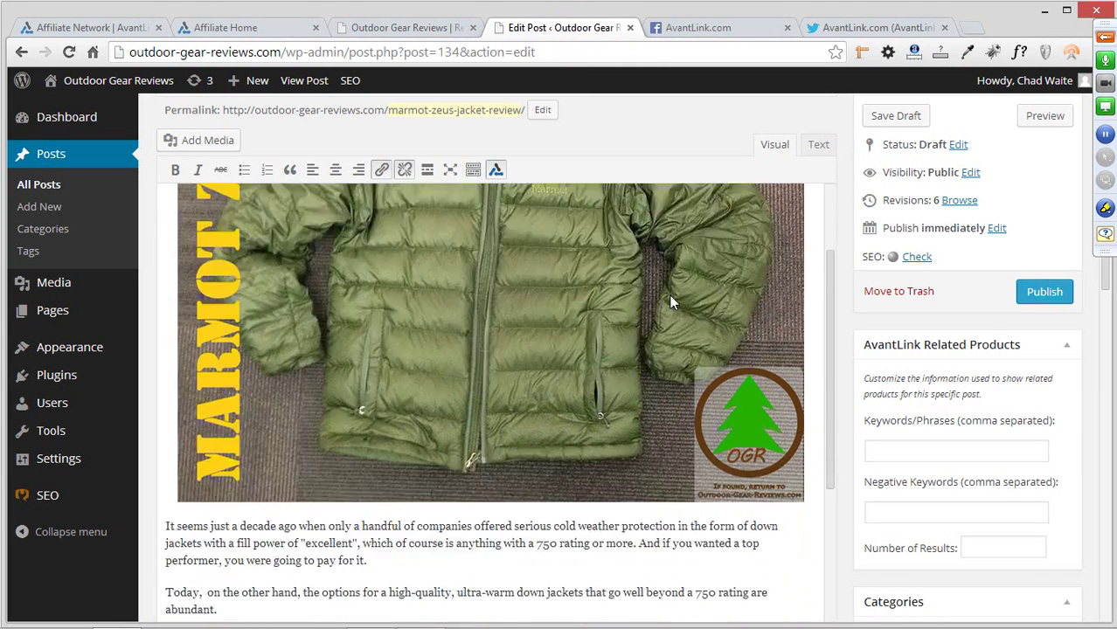
scroll(677, 295, "up", 1)
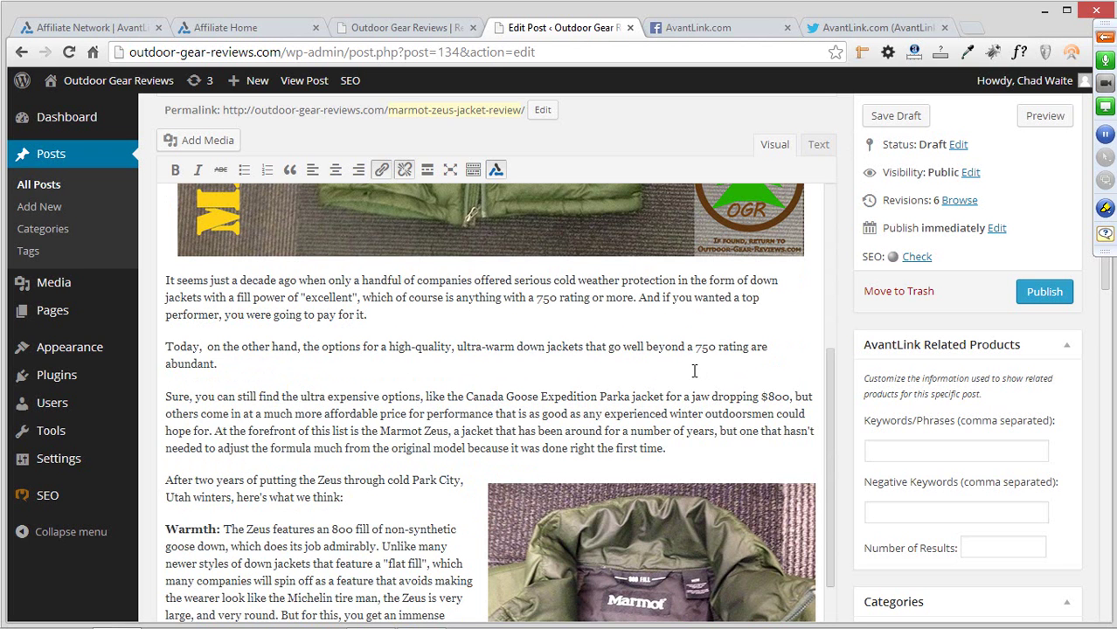
scroll(643, 381, "up", 5)
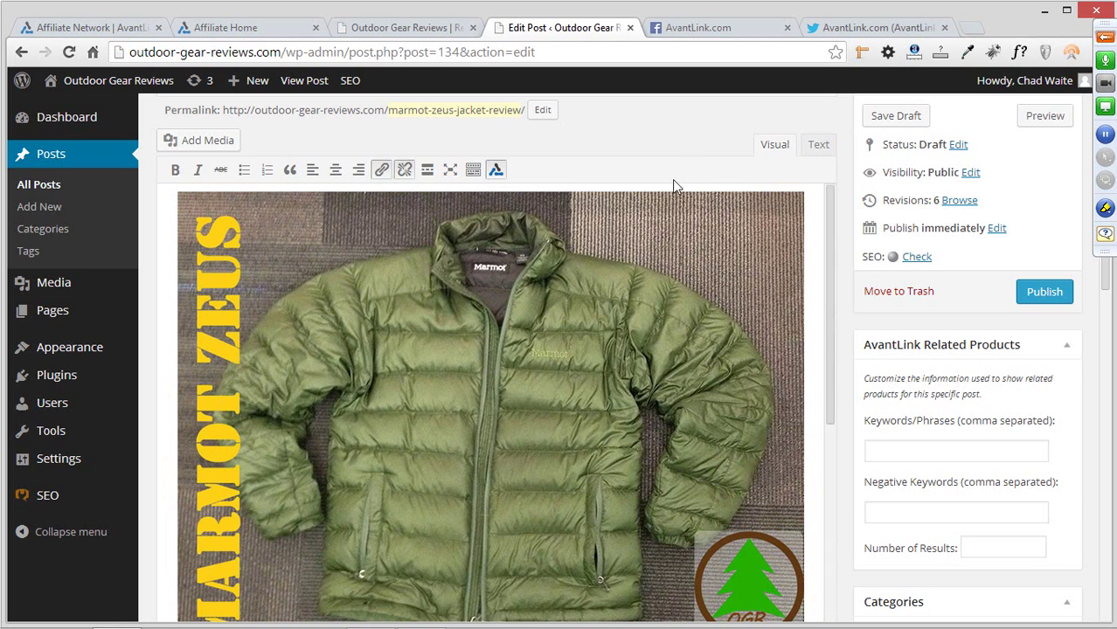
scroll(704, 122, "down", 1)
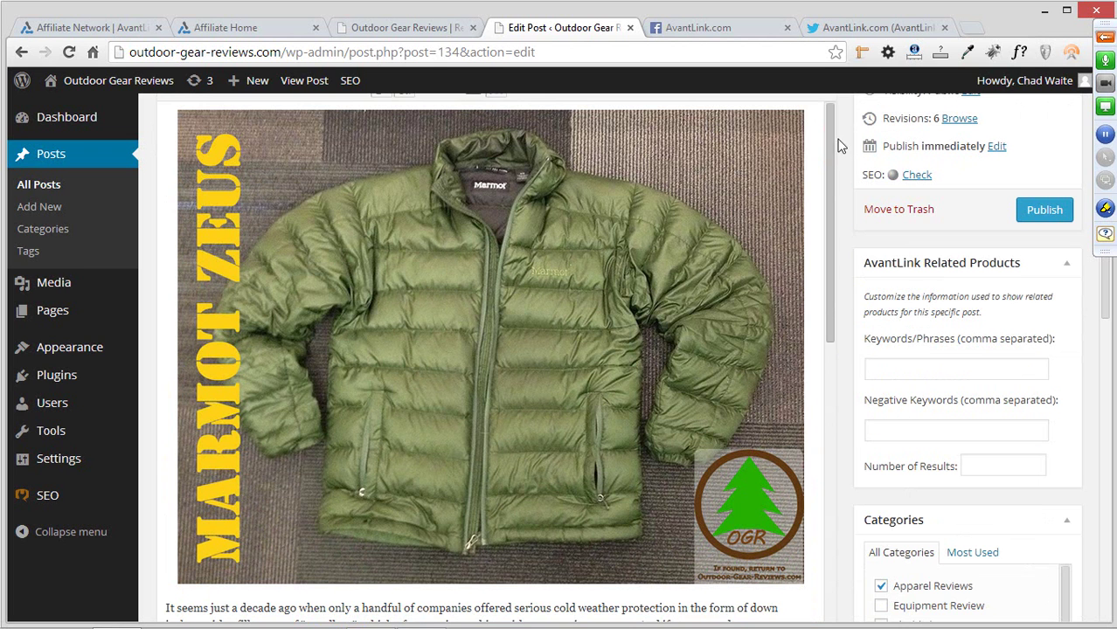
scroll(643, 241, "down", 4)
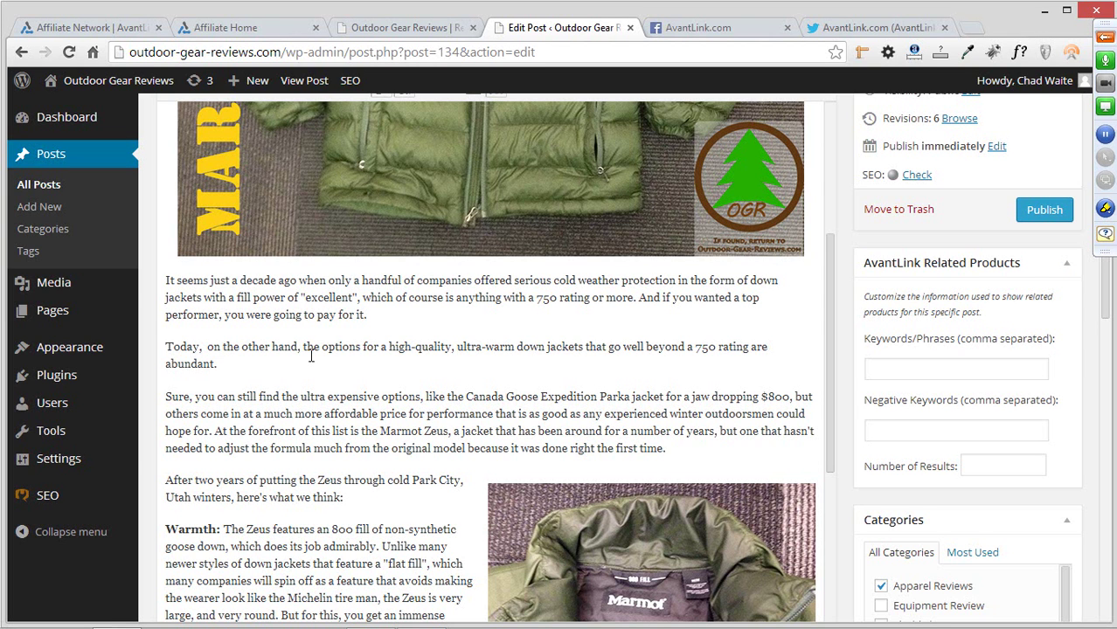
left_click(380, 425)
left_click(1104, 237)
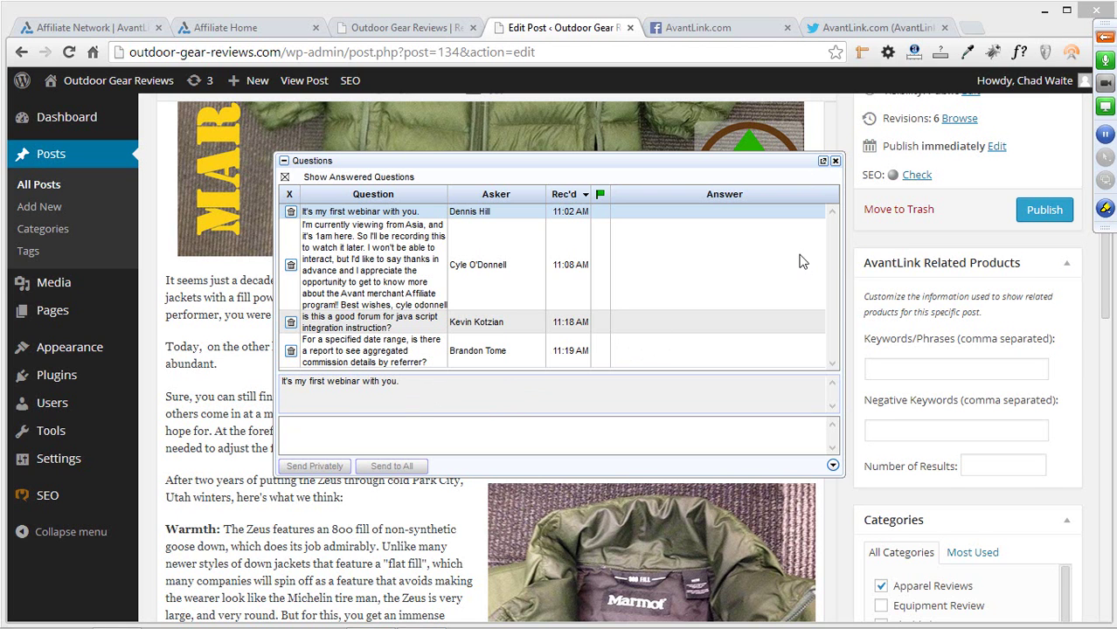
left_click(826, 163)
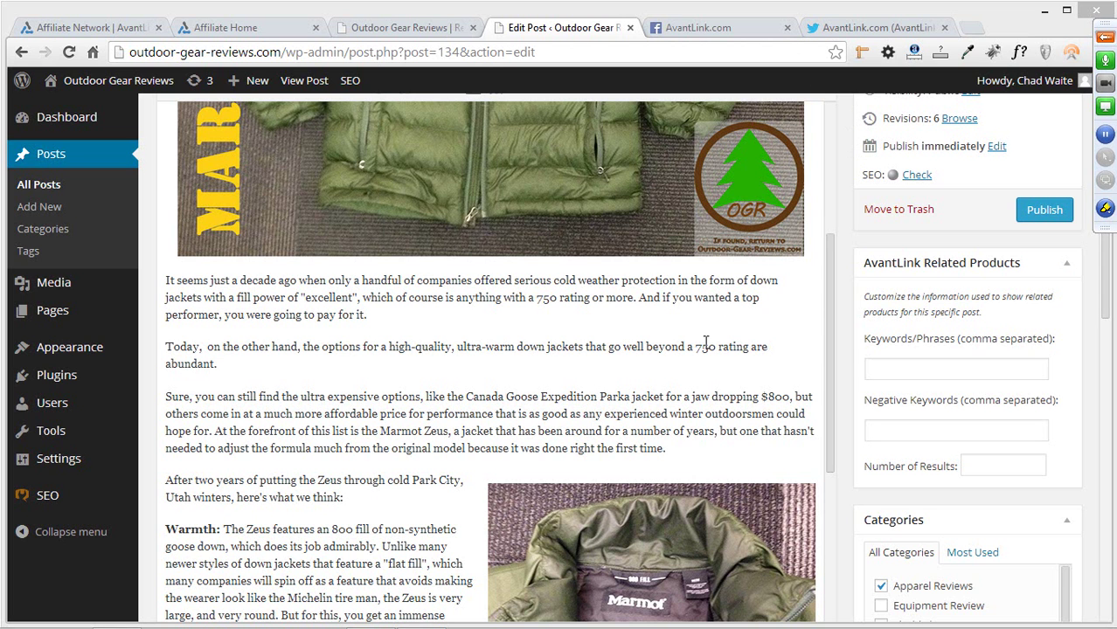
Step: Close the Facebook and Twitter AvantLink browser tabs
scroll(529, 385, "up", 1)
scroll(530, 386, "down", 1)
left_click(537, 394)
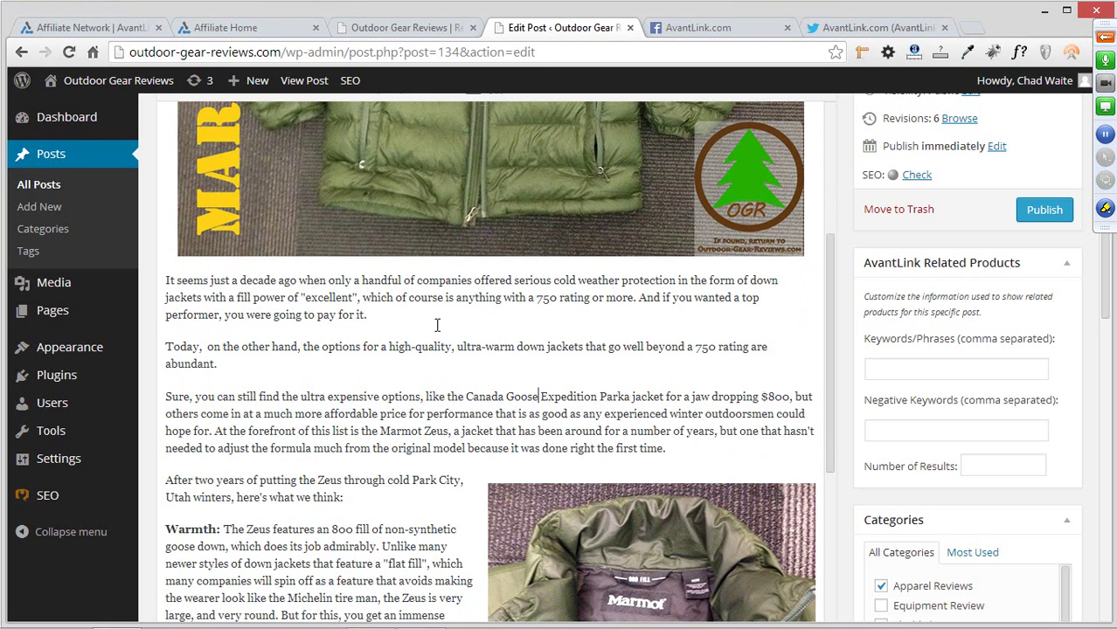
left_click(512, 322)
left_click(787, 28)
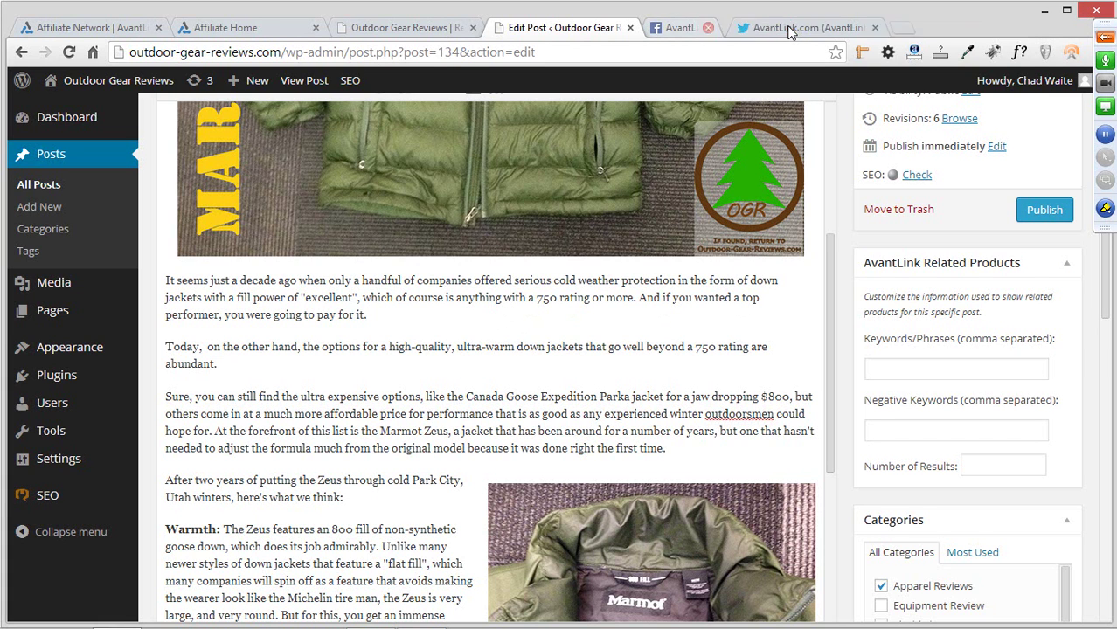
left_click(788, 28)
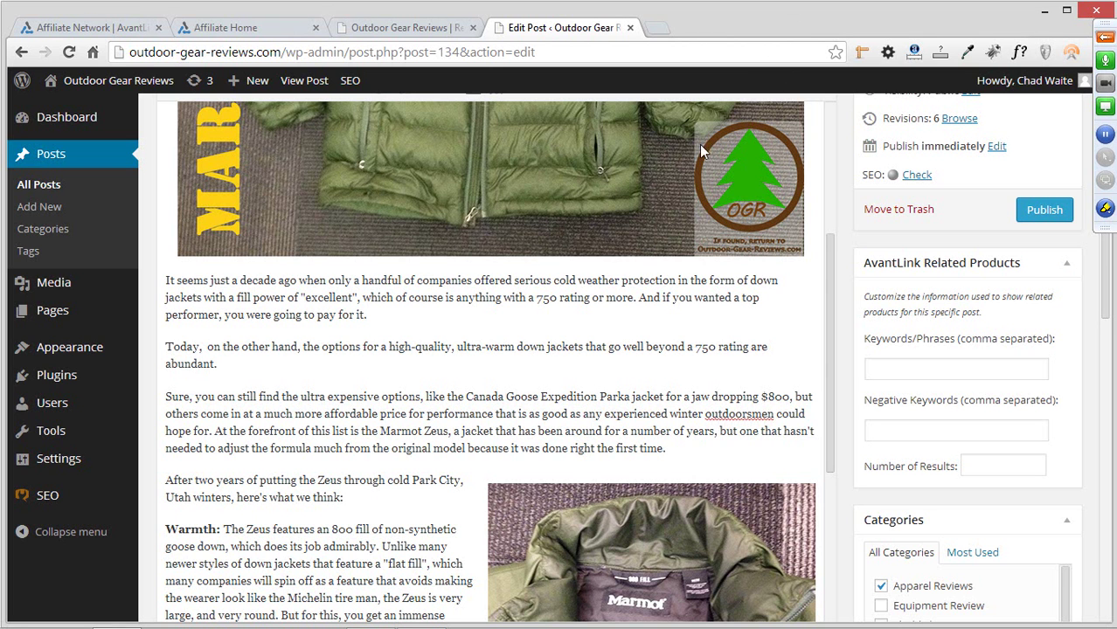
Step: Insert an empty pair of parentheses right after "Marmot Zeus" in the intro paragraph
scroll(561, 288, "up", 2)
scroll(507, 262, "up", 2)
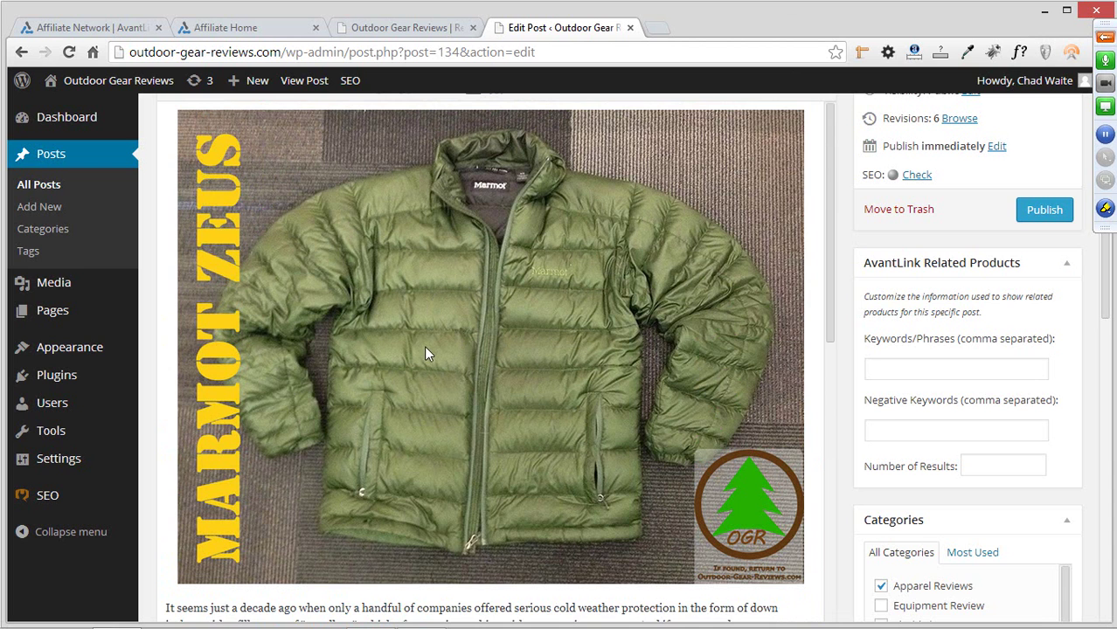
scroll(428, 345, "down", 2)
scroll(423, 247, "down", 1)
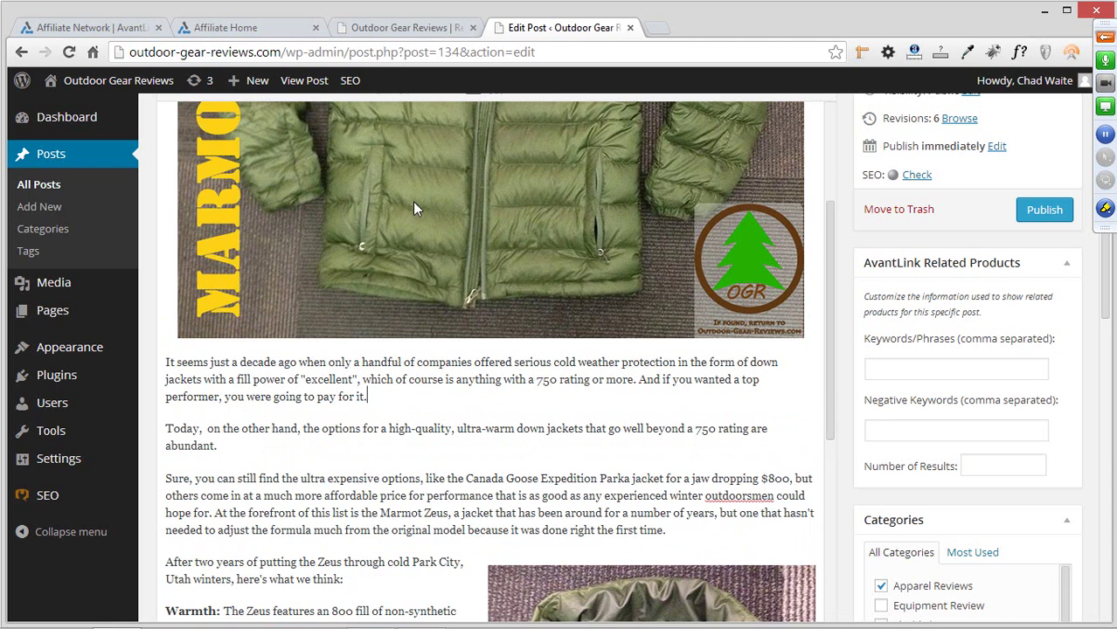
scroll(560, 317, "down", 1)
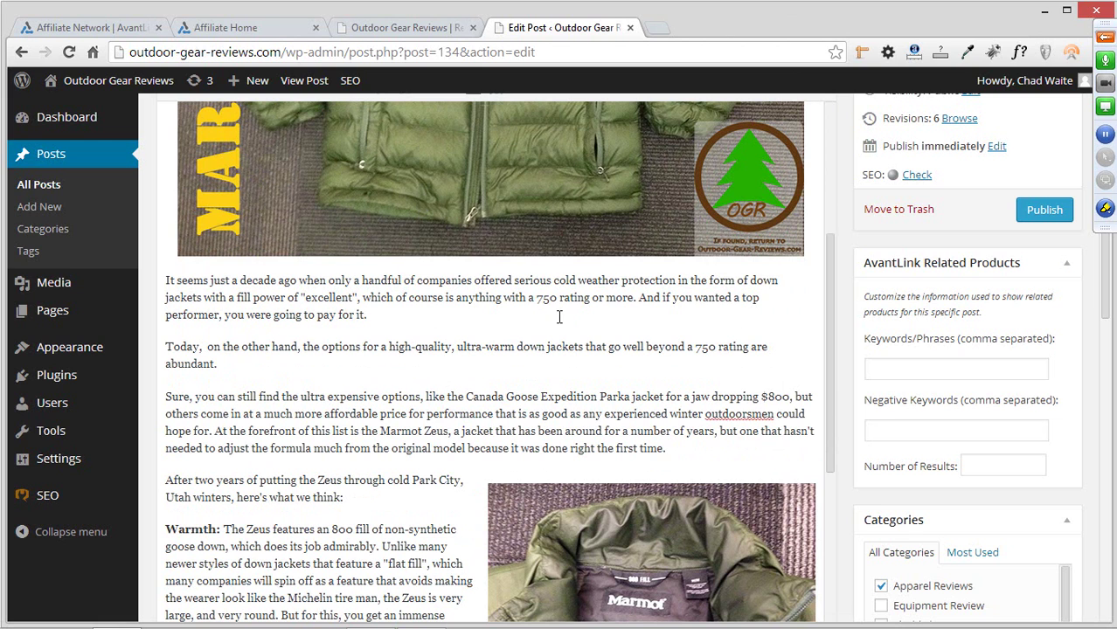
left_click_drag(379, 431, 486, 414)
left_click(486, 413)
type("(")
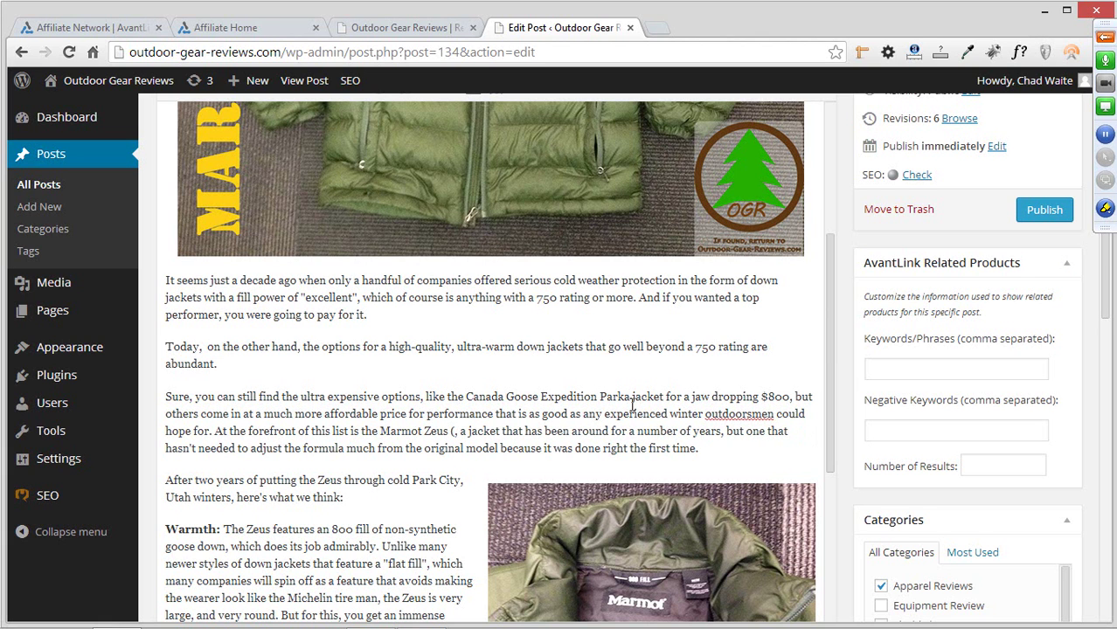
type(")")
key("Left")
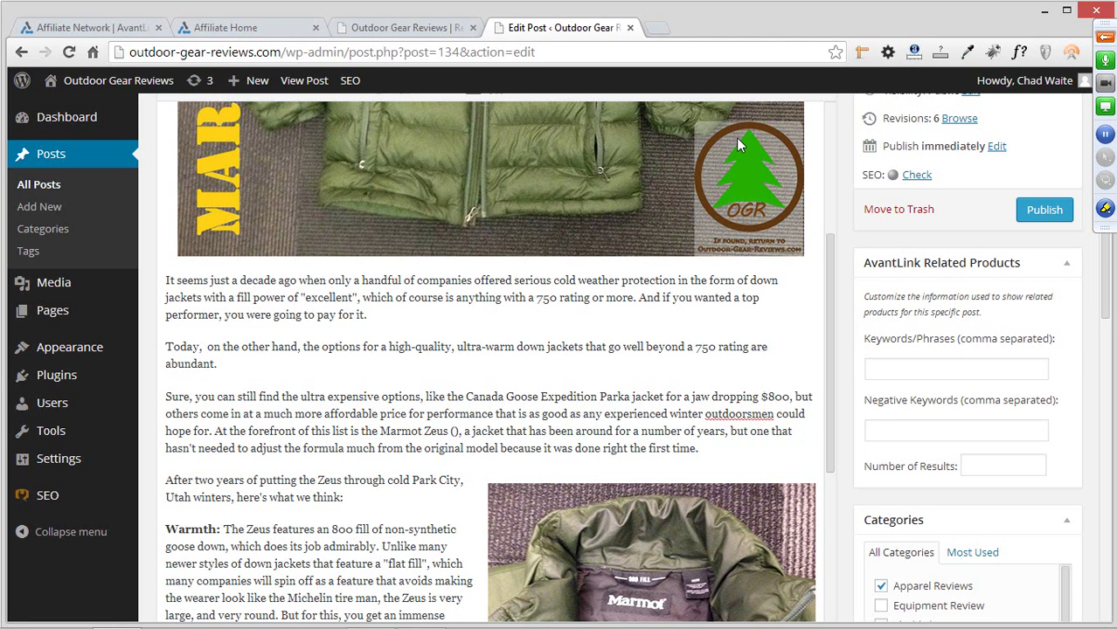
Step: Open AvantLink's custom merchant link creator from the affiliate home page
left_click(220, 28)
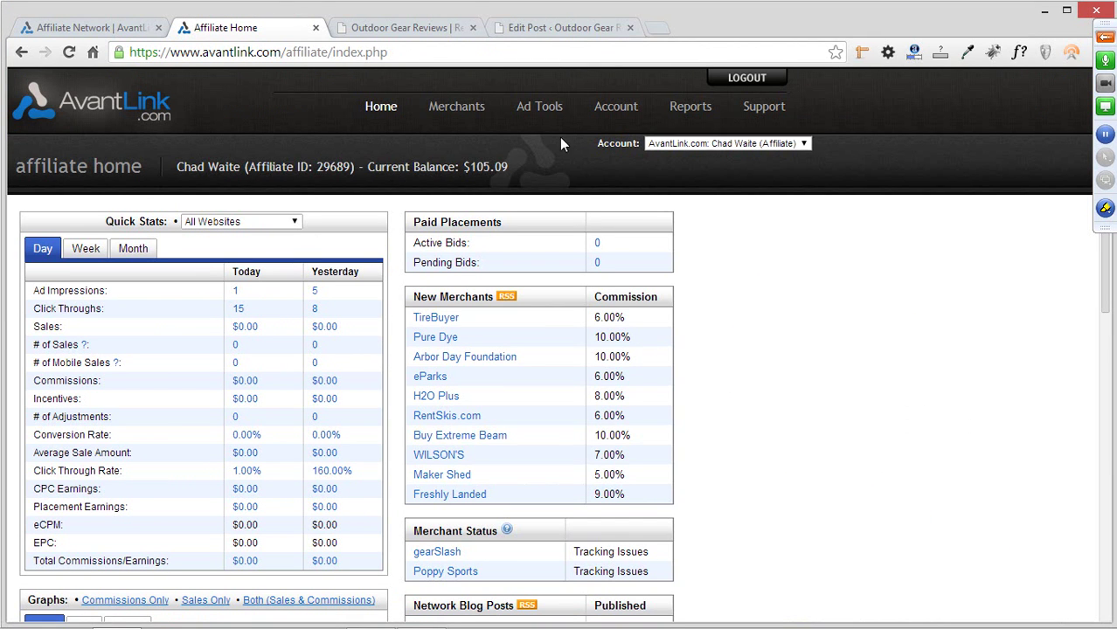
mouse_move(539, 106)
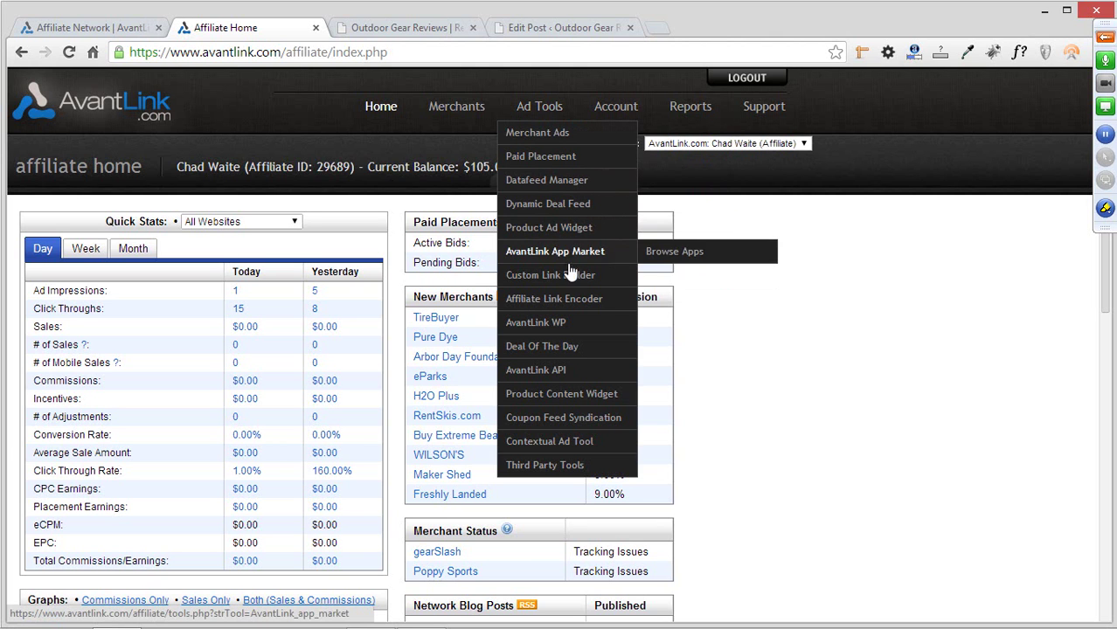
mouse_move(574, 277)
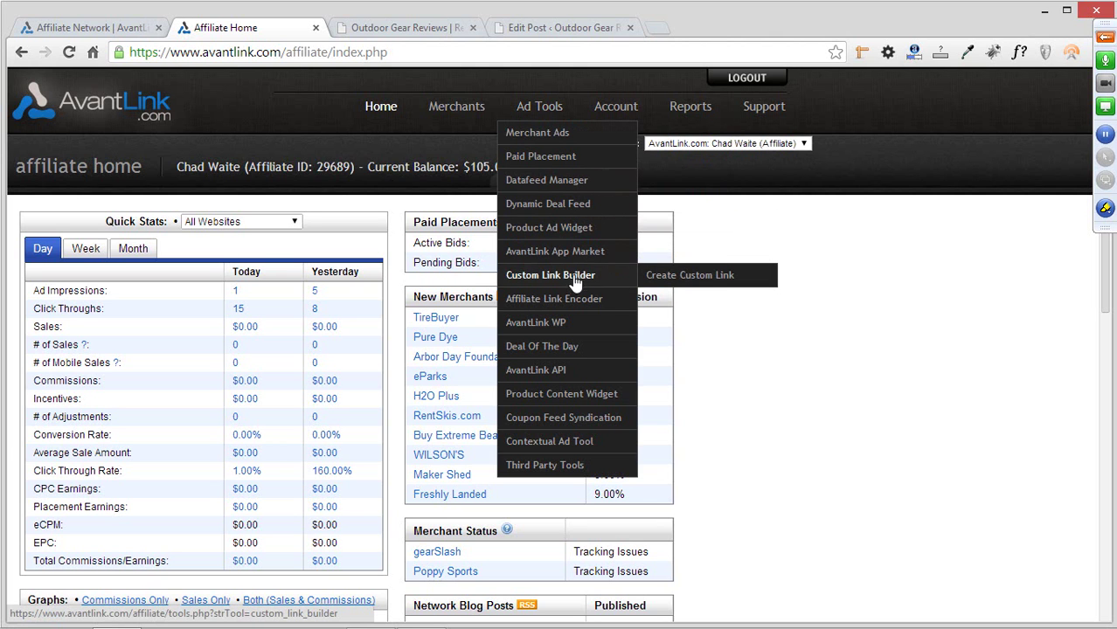
left_click(674, 276)
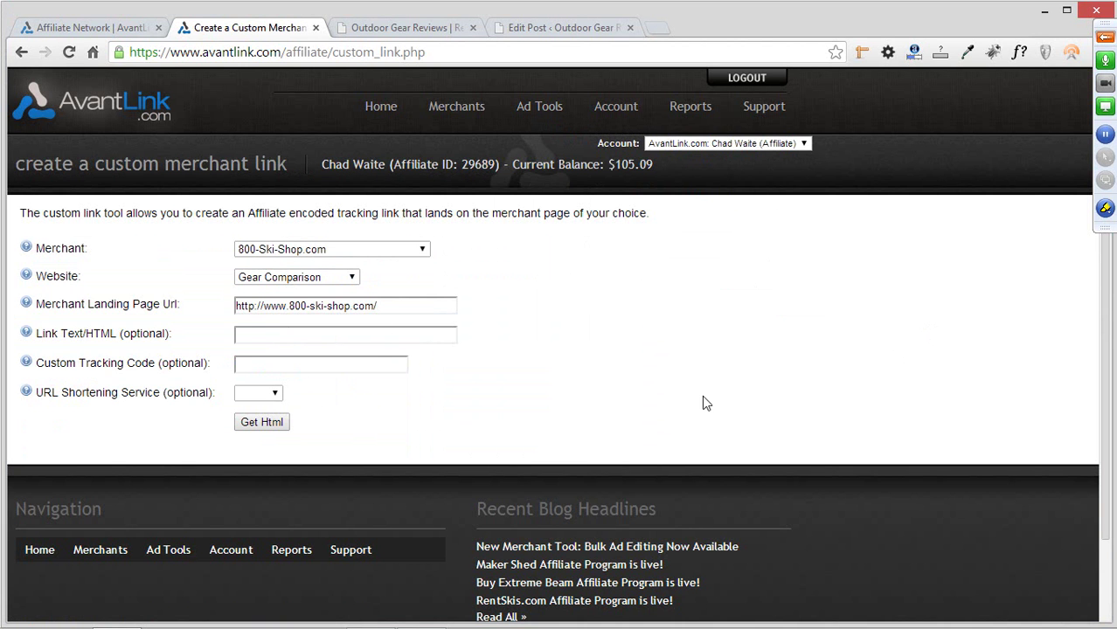
Step: Open the Marmot Zeus Jacket bookmark in a new tab and select its web address
key("ctrl+shift+b")
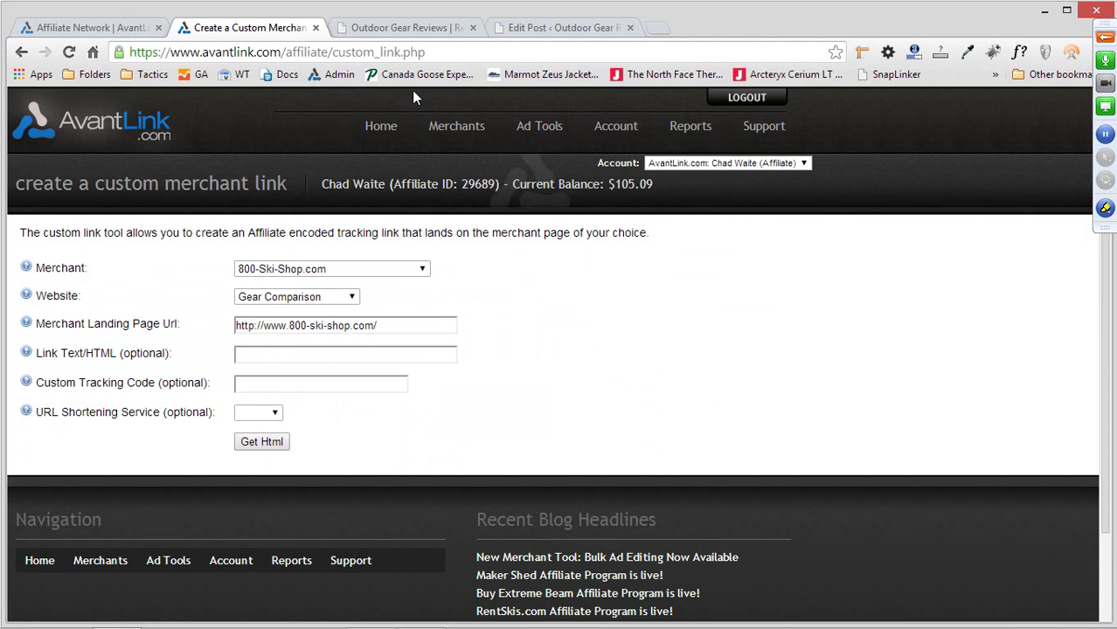
right_click(528, 77)
left_click(568, 86)
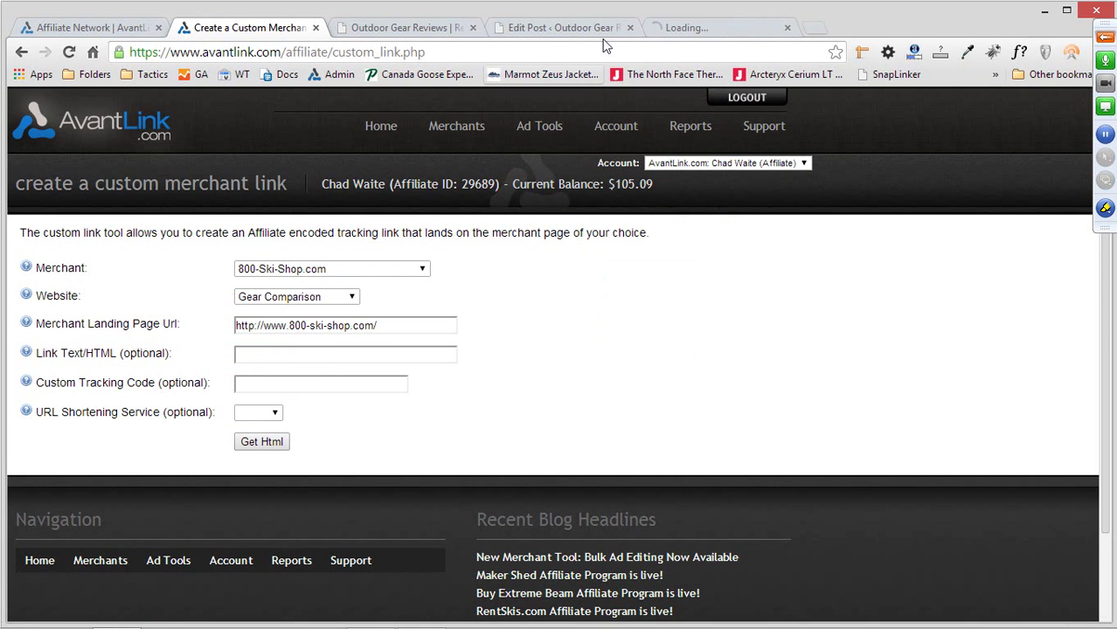
key("ctrl+shift+b")
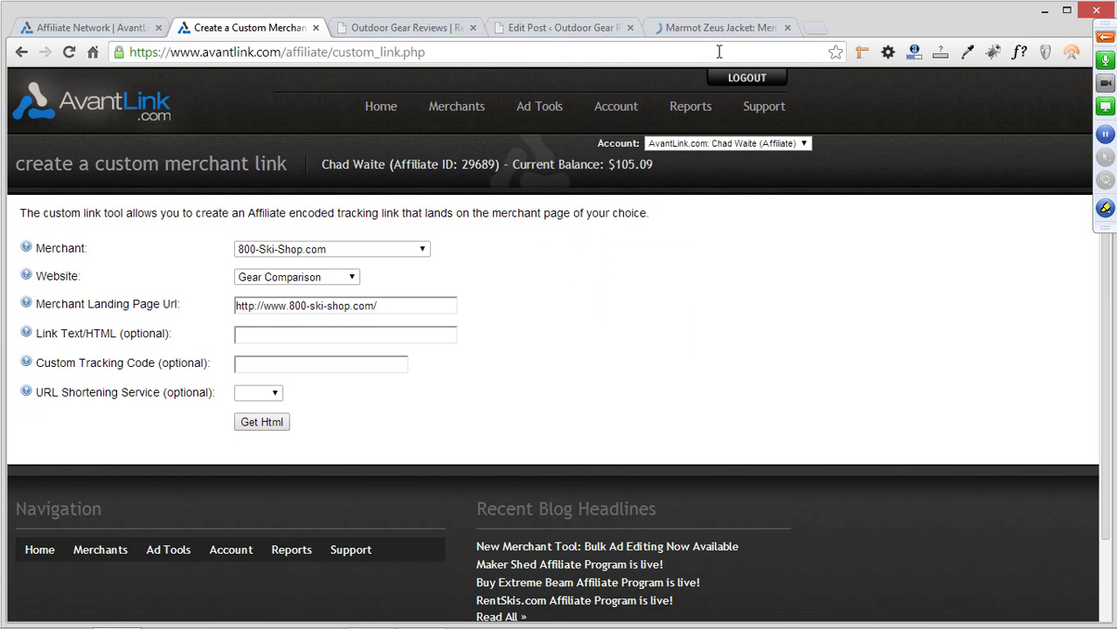
left_click(698, 31)
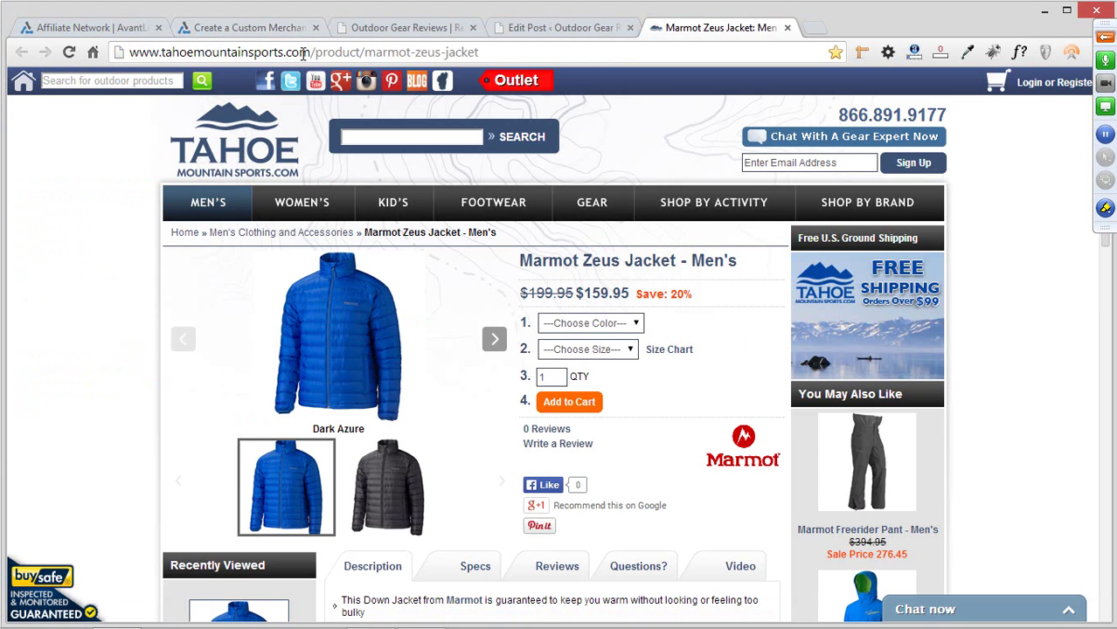
left_click(286, 53)
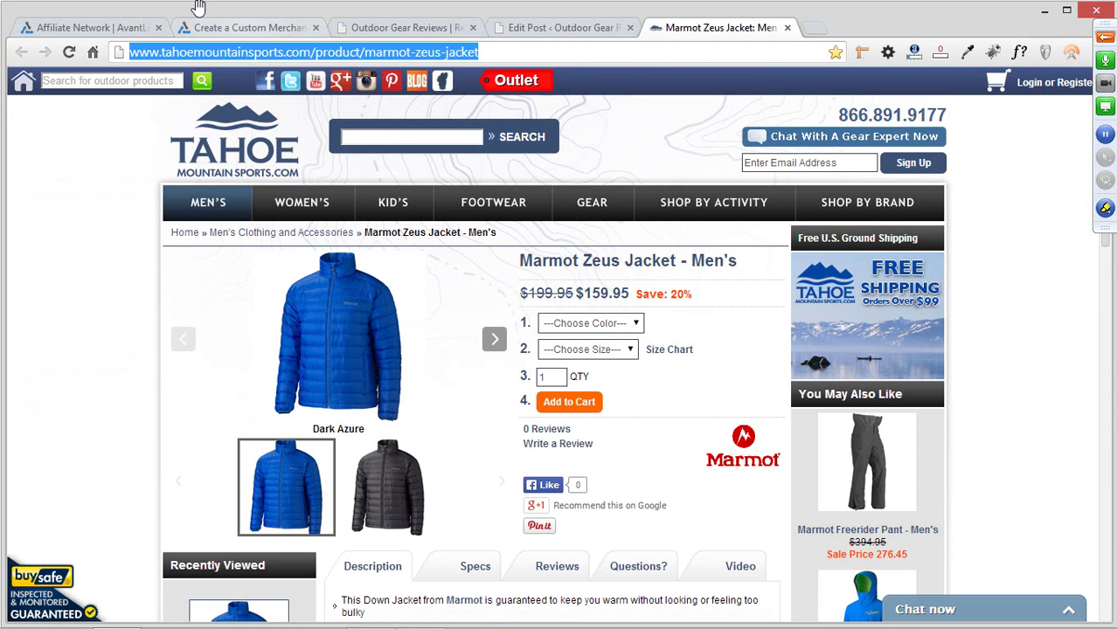
left_click(217, 28)
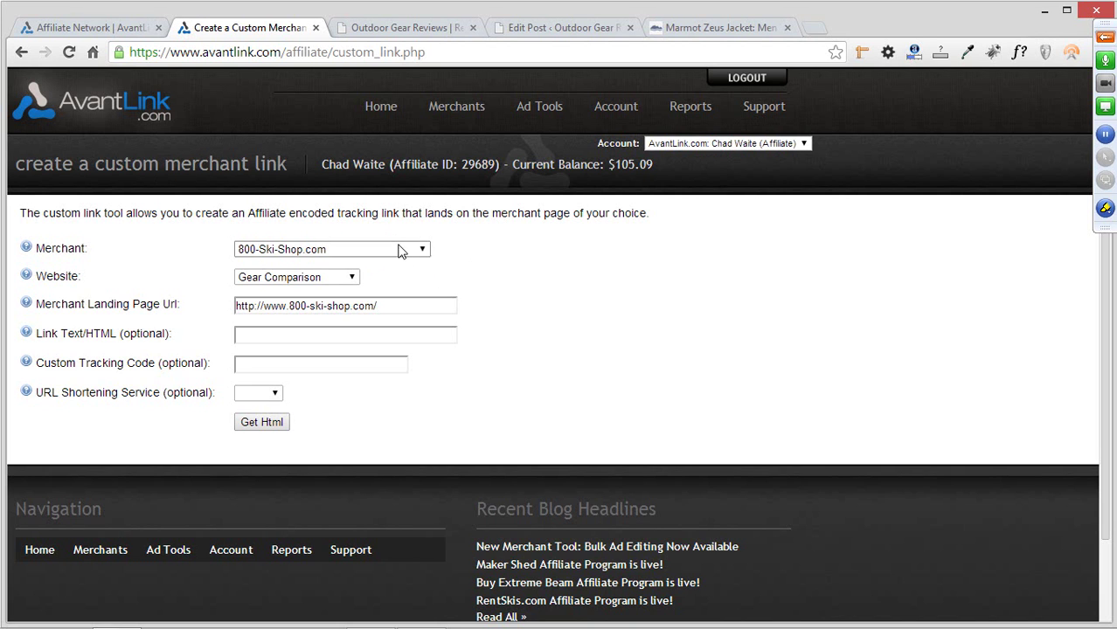
Step: Choose Tahoe Mountain Sports as merchant and Outdoor Gear Reviews as website
left_click(687, 30)
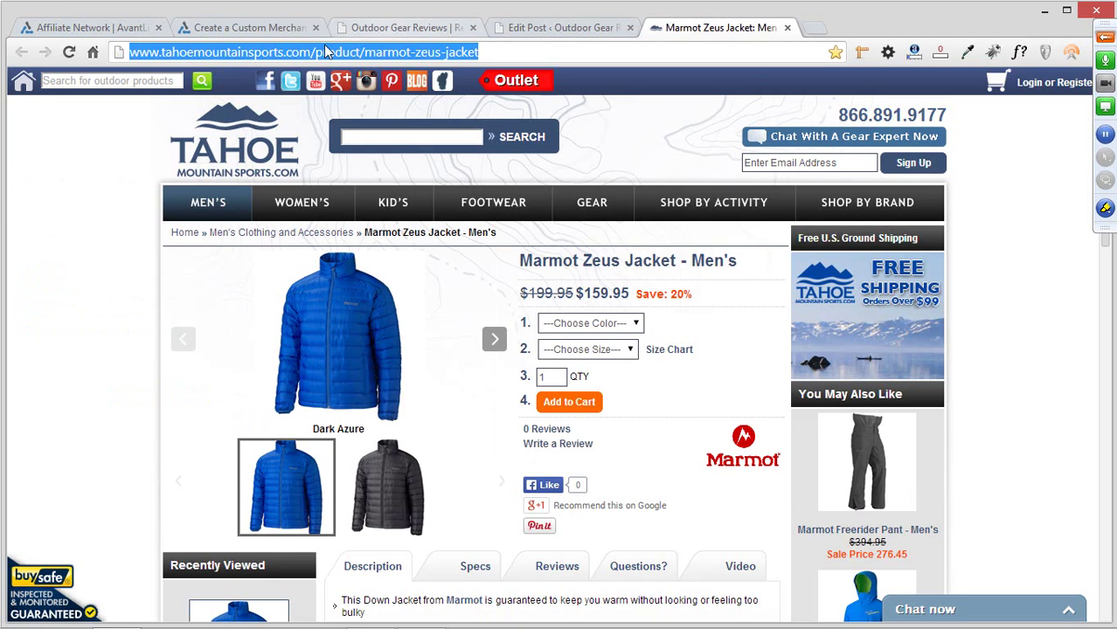
left_click(254, 28)
left_click(300, 251)
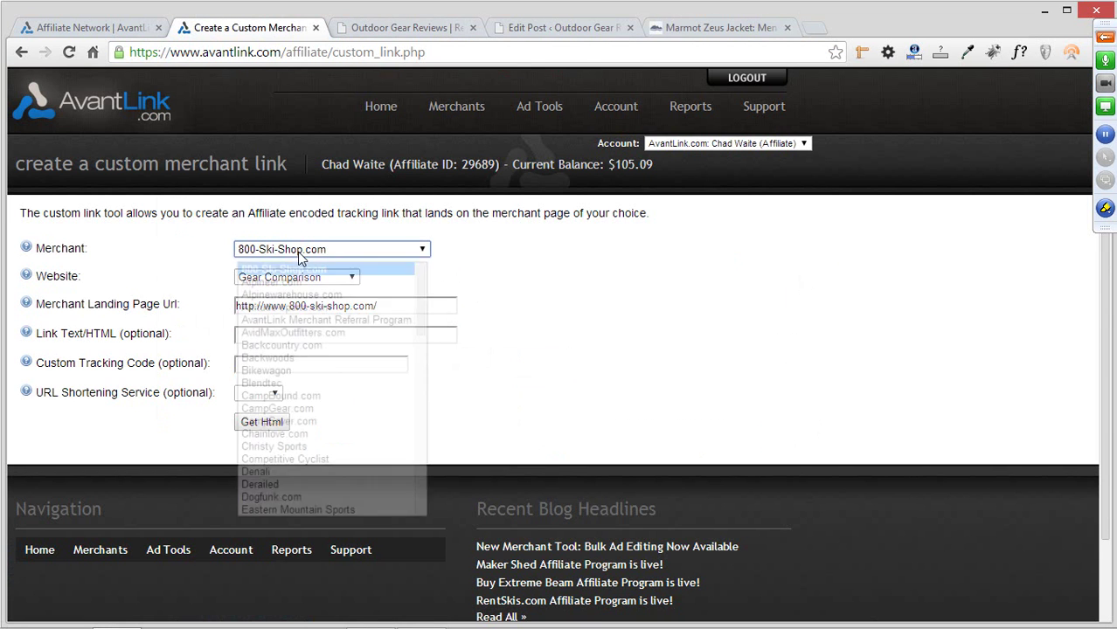
scroll(352, 442, "down", 4)
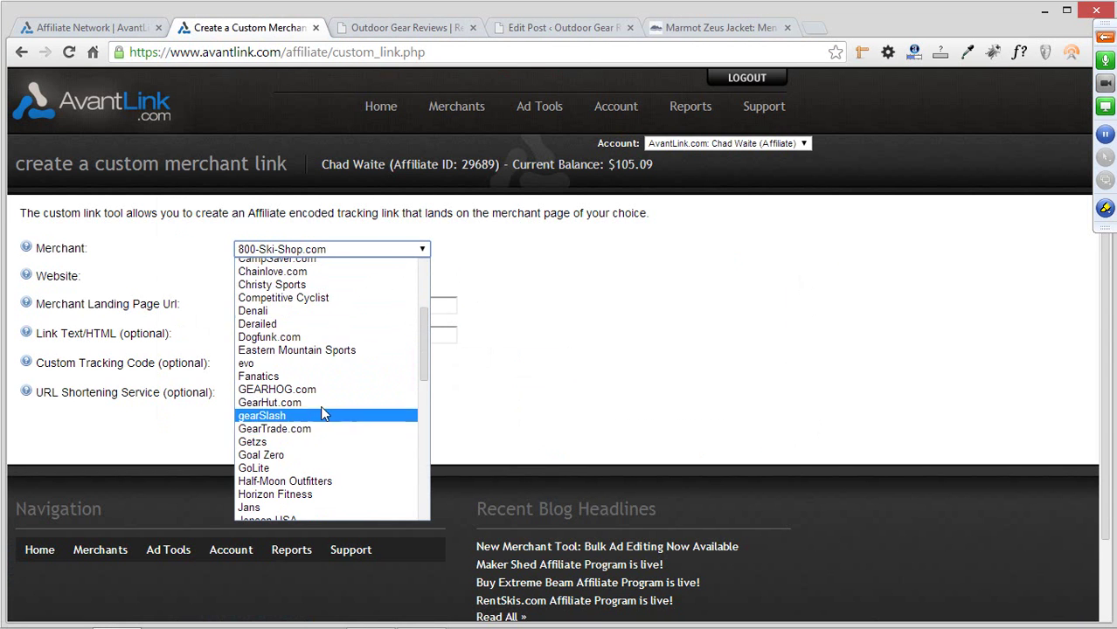
scroll(326, 434, "down", 4)
scroll(328, 445, "down", 8)
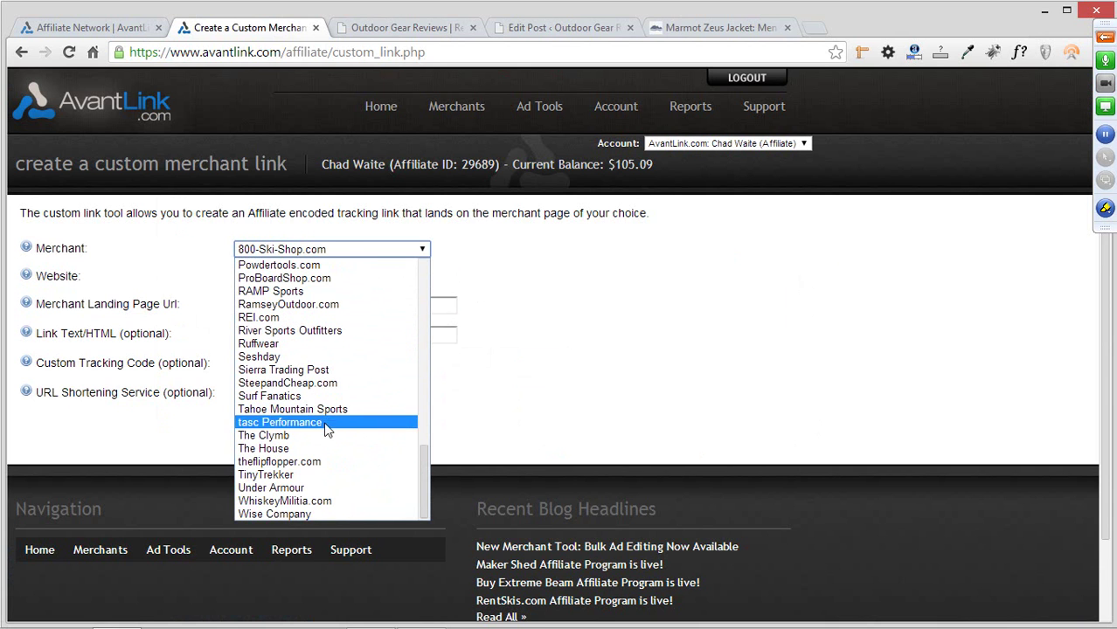
left_click(339, 410)
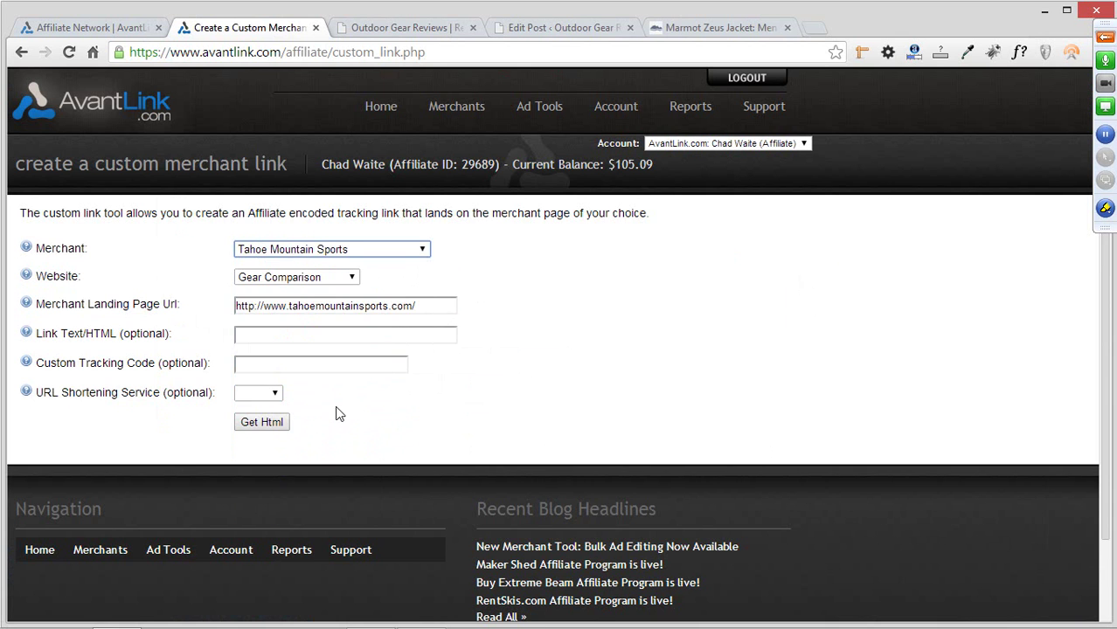
left_click(319, 278)
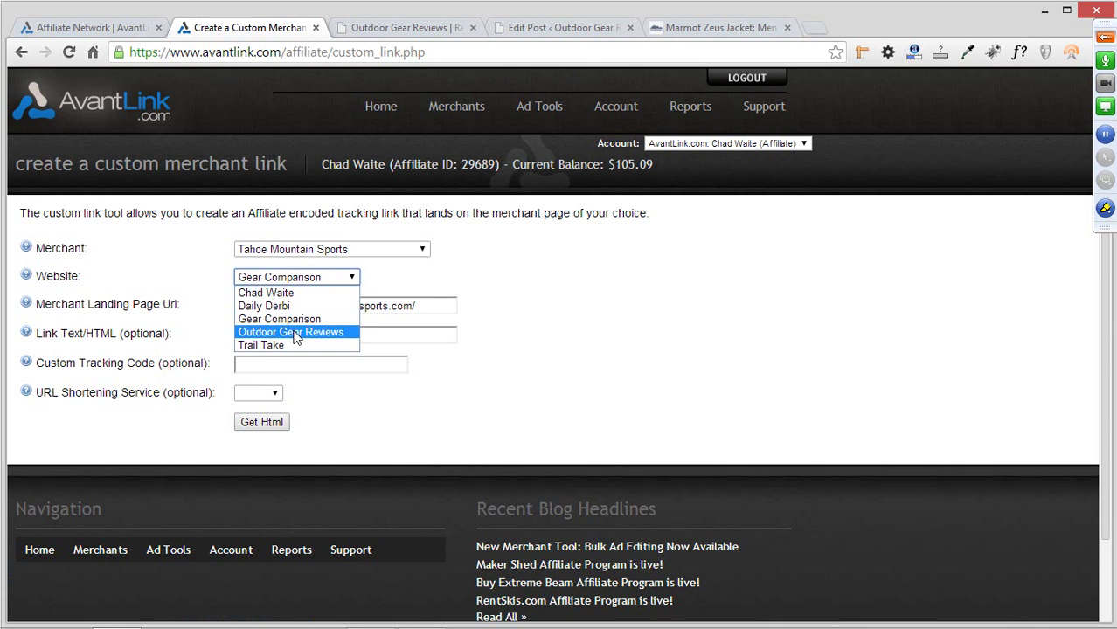
left_click(294, 333)
Step: Paste the Marmot Zeus Jacket product URL as the merchant landing page URL
left_click_drag(421, 305, 188, 291)
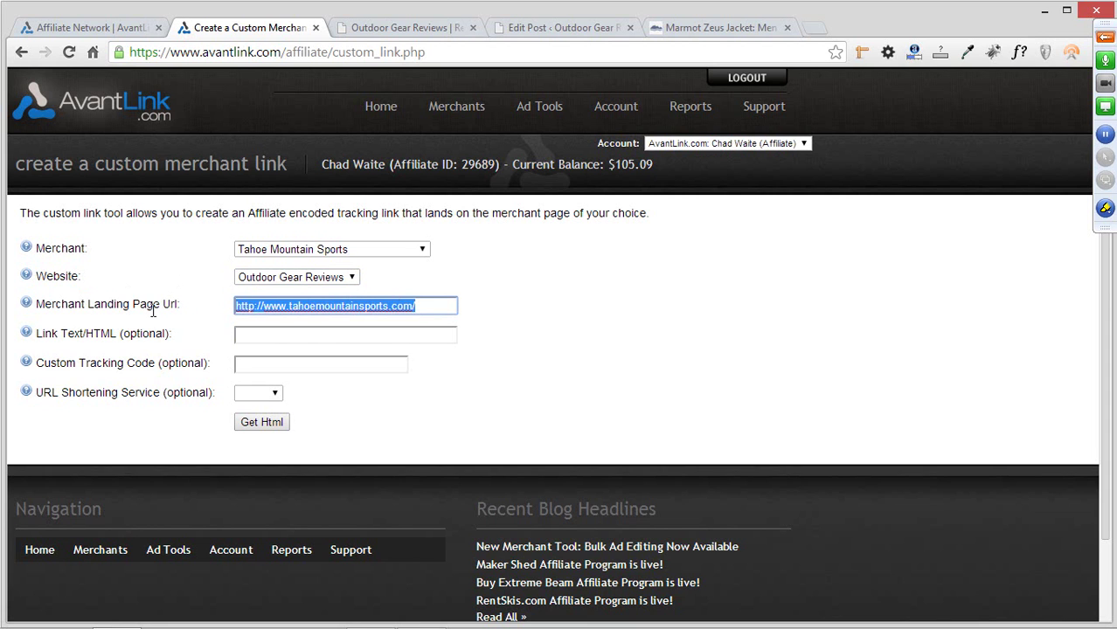
key("ctrl+v")
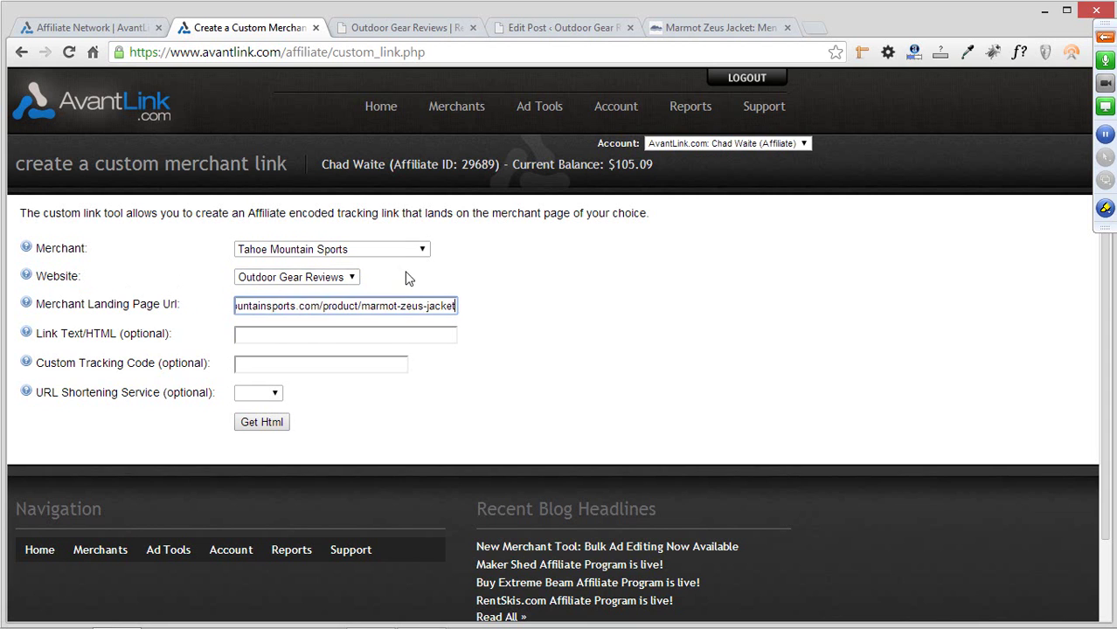
left_click(505, 325)
left_click(700, 29)
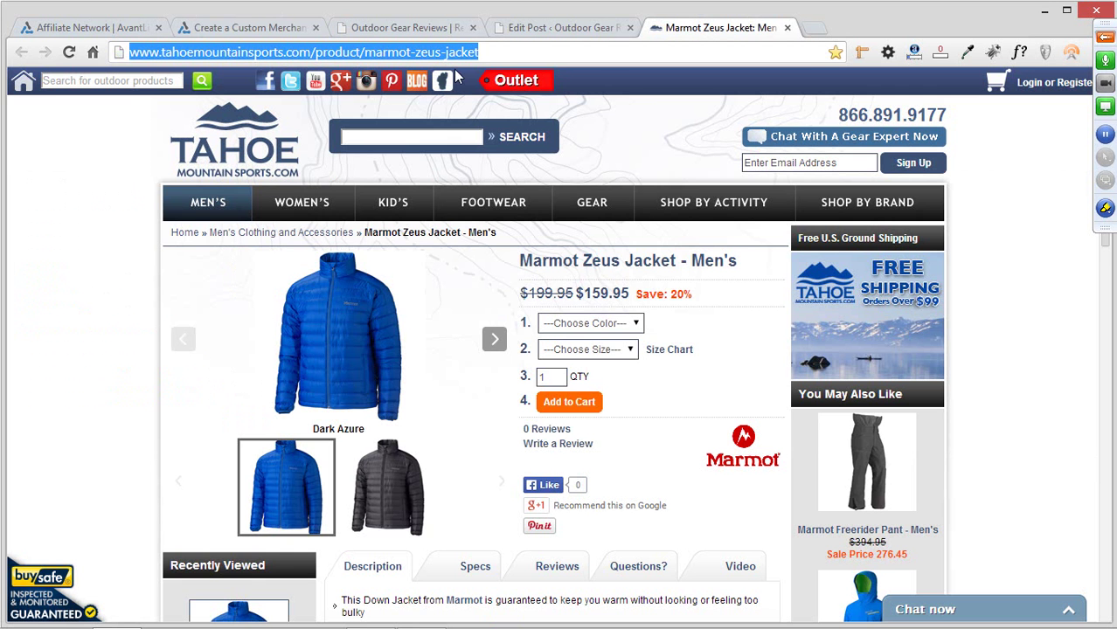
left_click(222, 26)
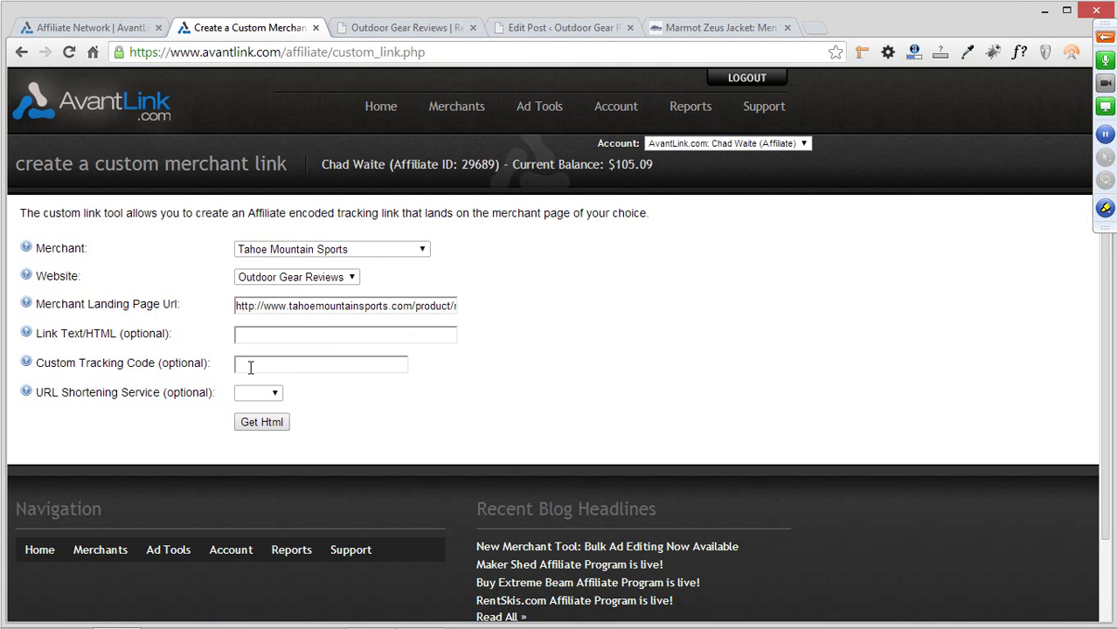
left_click(271, 395)
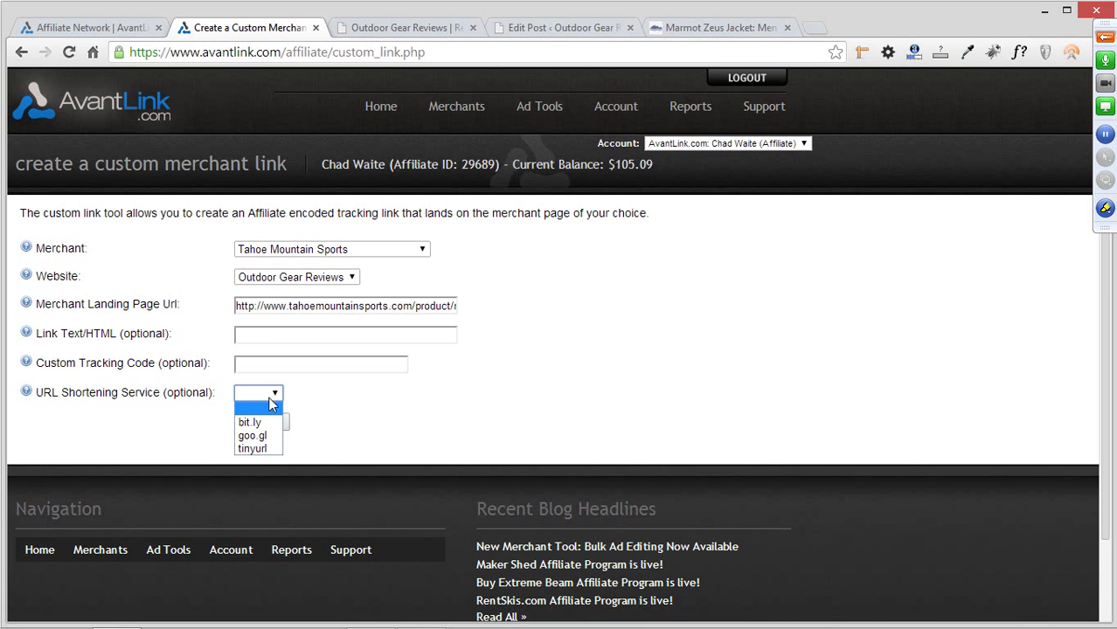
left_click(388, 416)
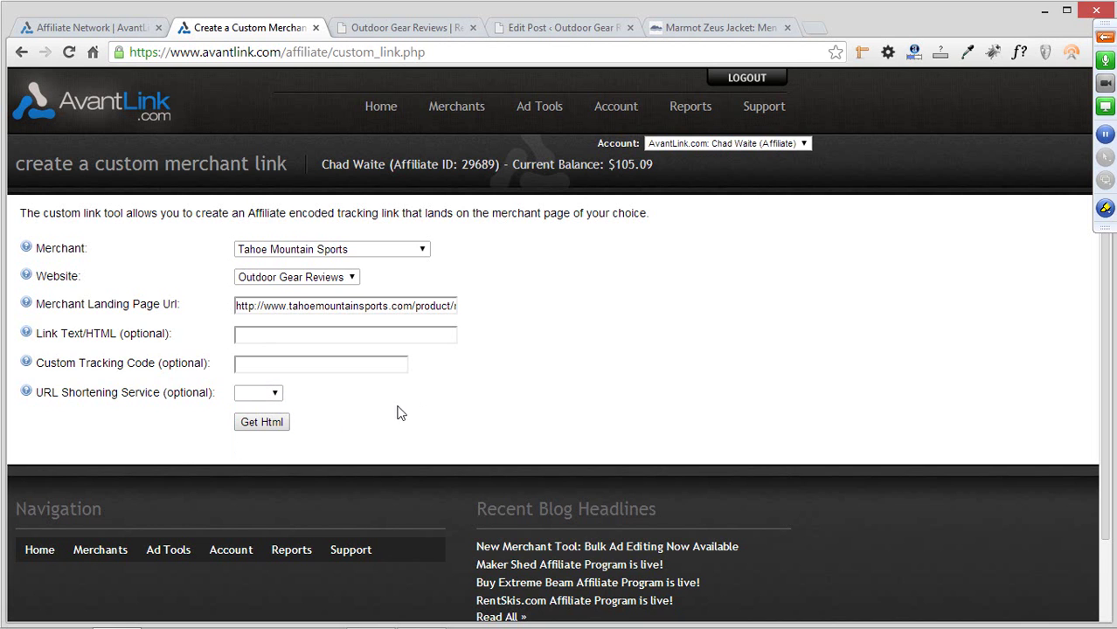
Step: Generate the unshortened tracking link and HTML for the Marmot Zeus Jacket page
left_click(273, 430)
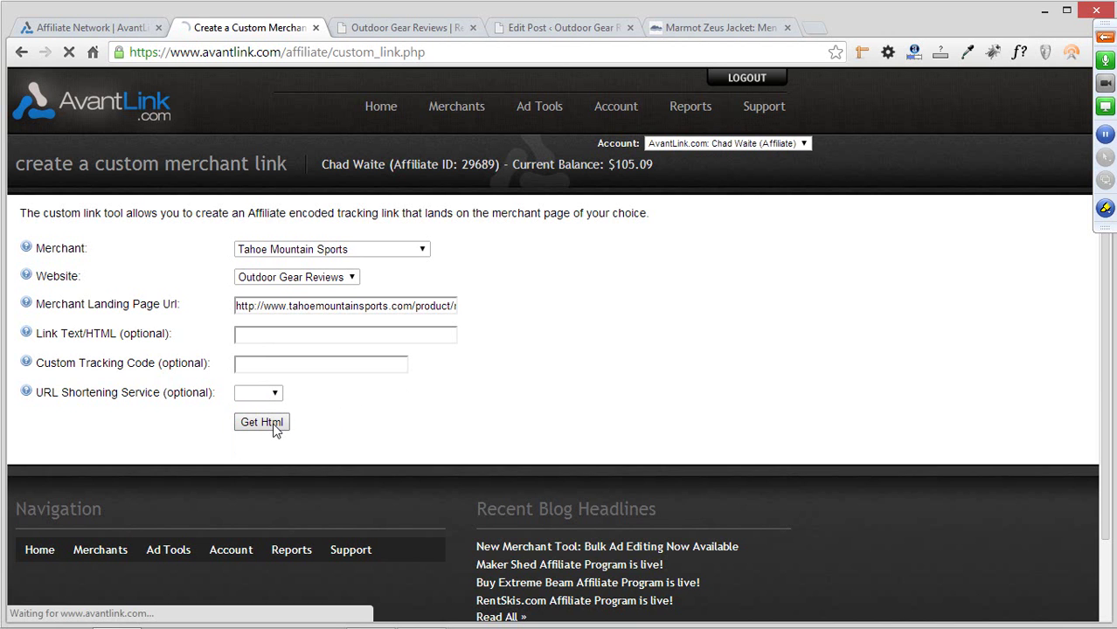
scroll(221, 370, "down", 2)
left_click(223, 402)
key("ctrl+a")
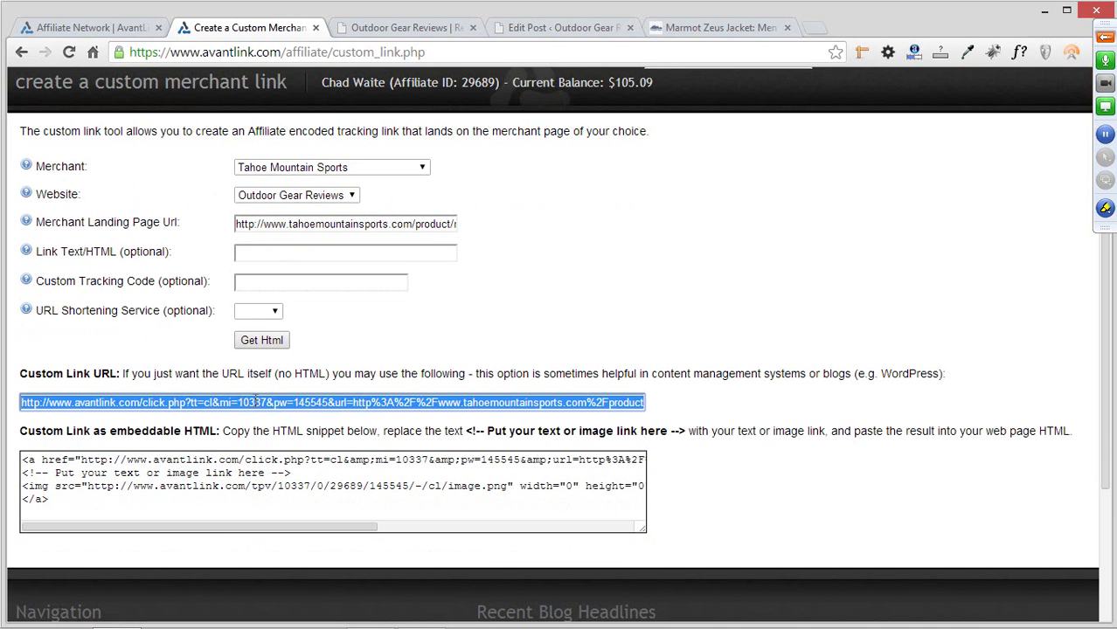
left_click(378, 339)
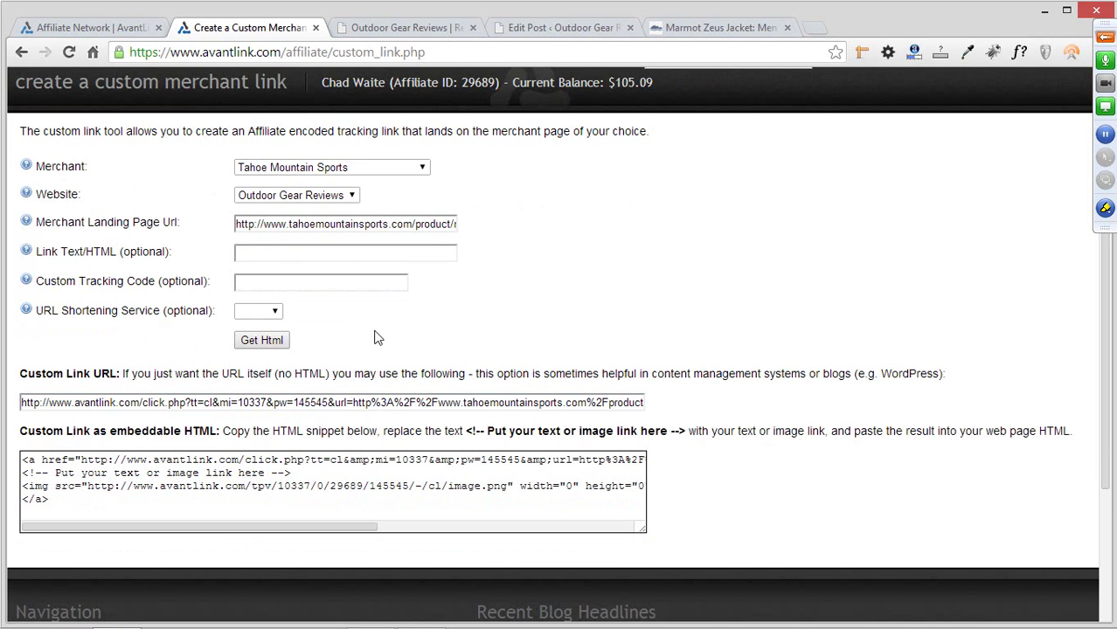
left_click(251, 311)
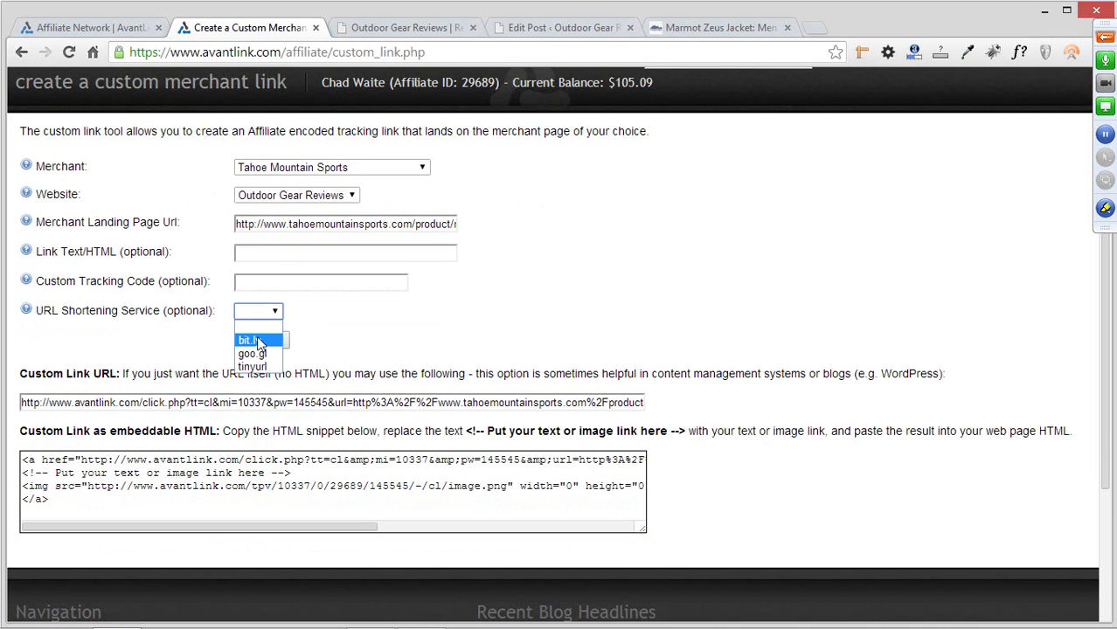
left_click(257, 340)
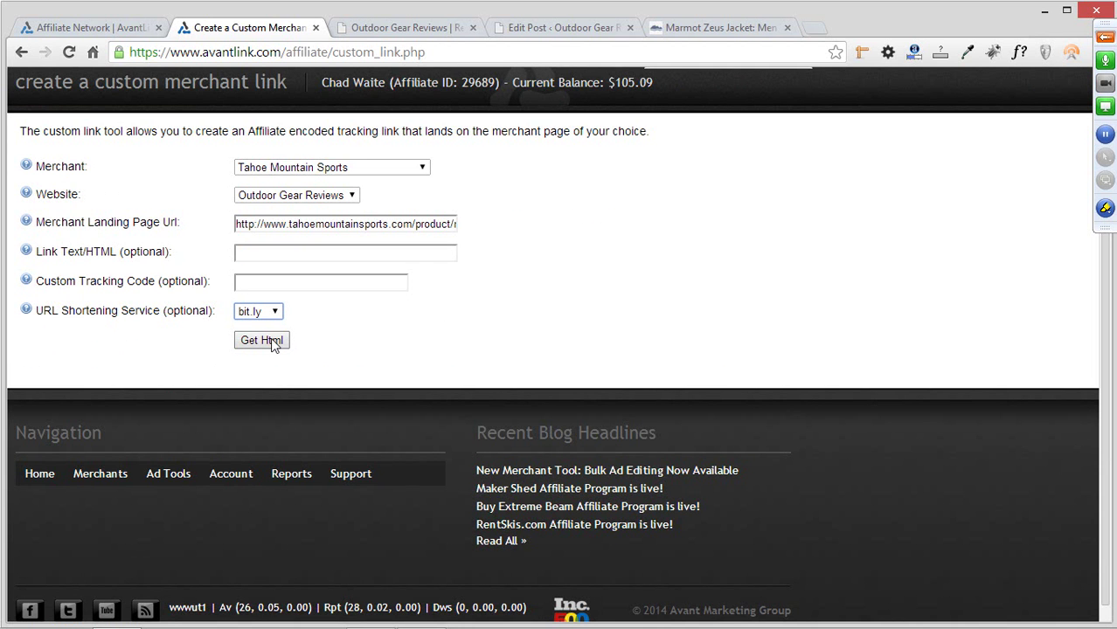
left_click(271, 341)
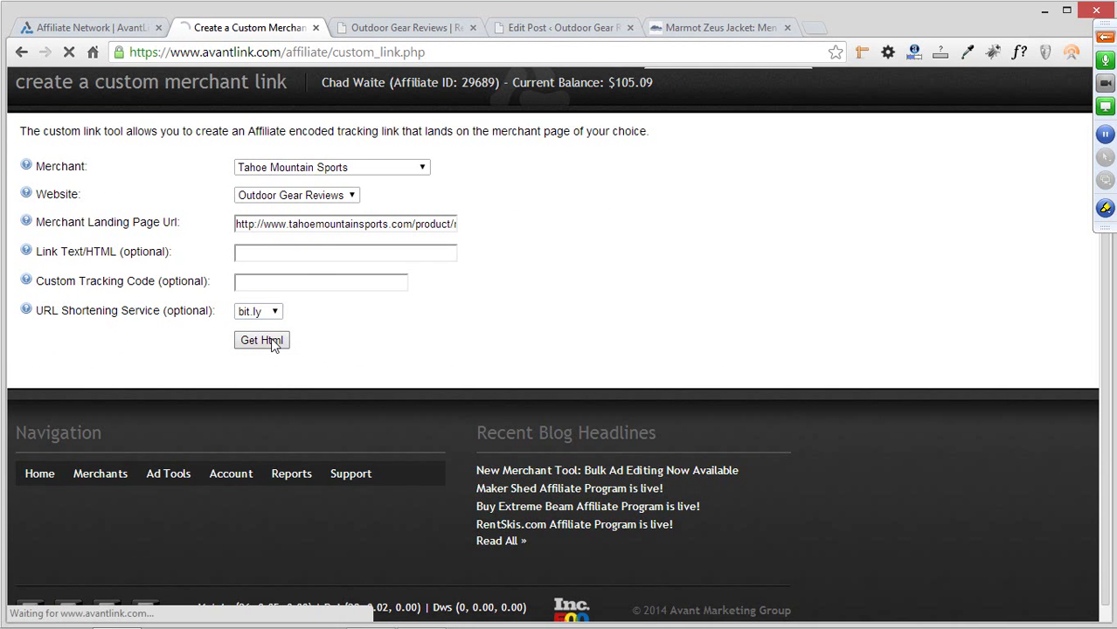
scroll(272, 352, "down", 2)
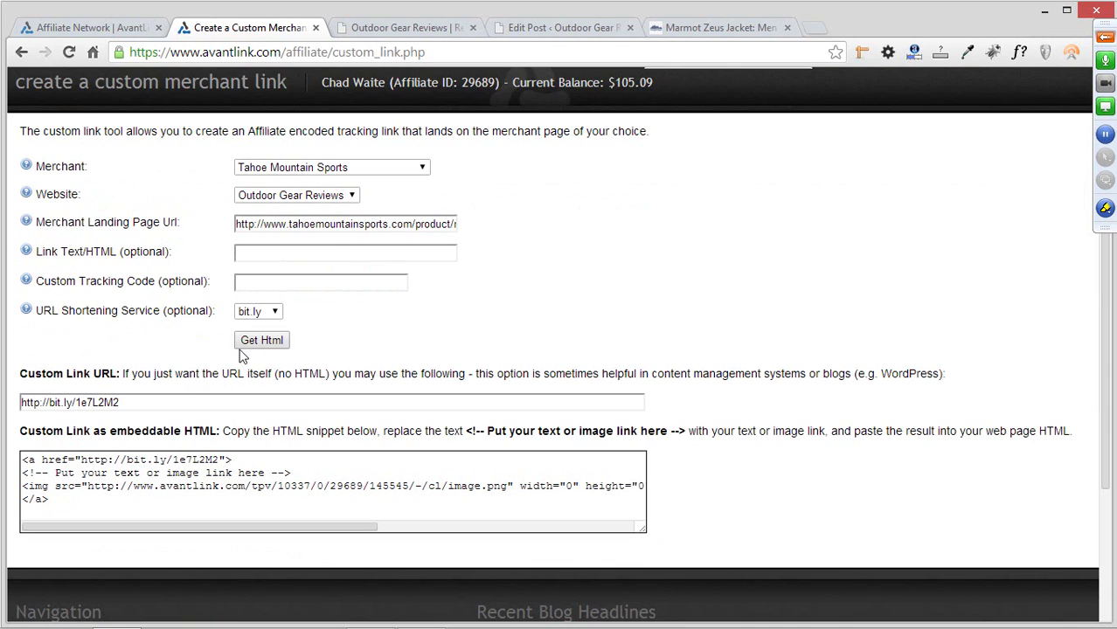
left_click(172, 401)
key("ctrl+a")
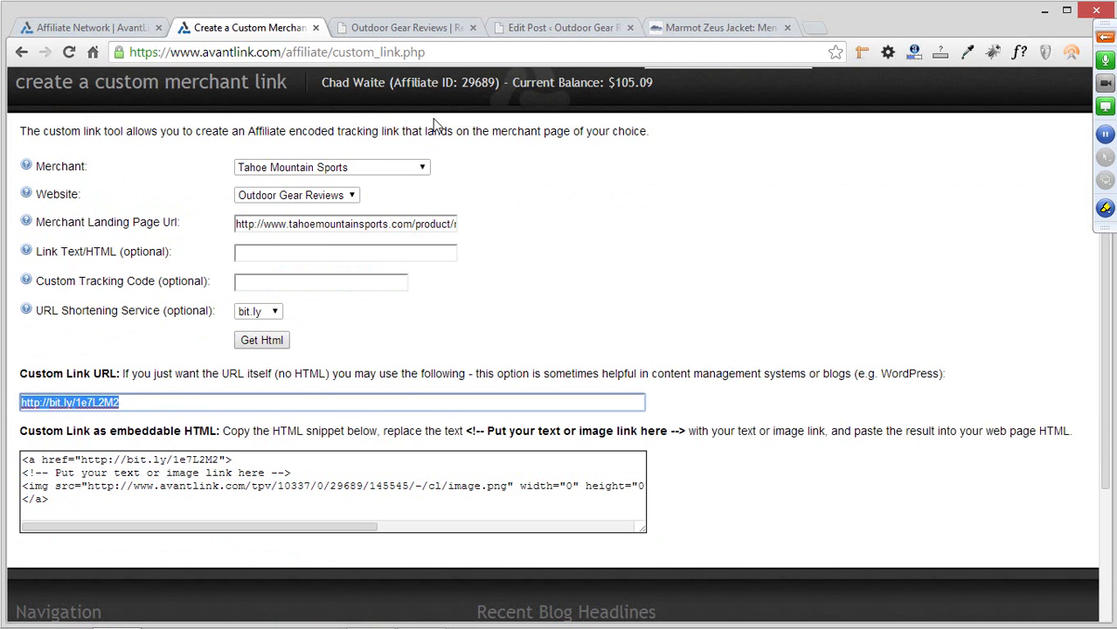
left_click(566, 27)
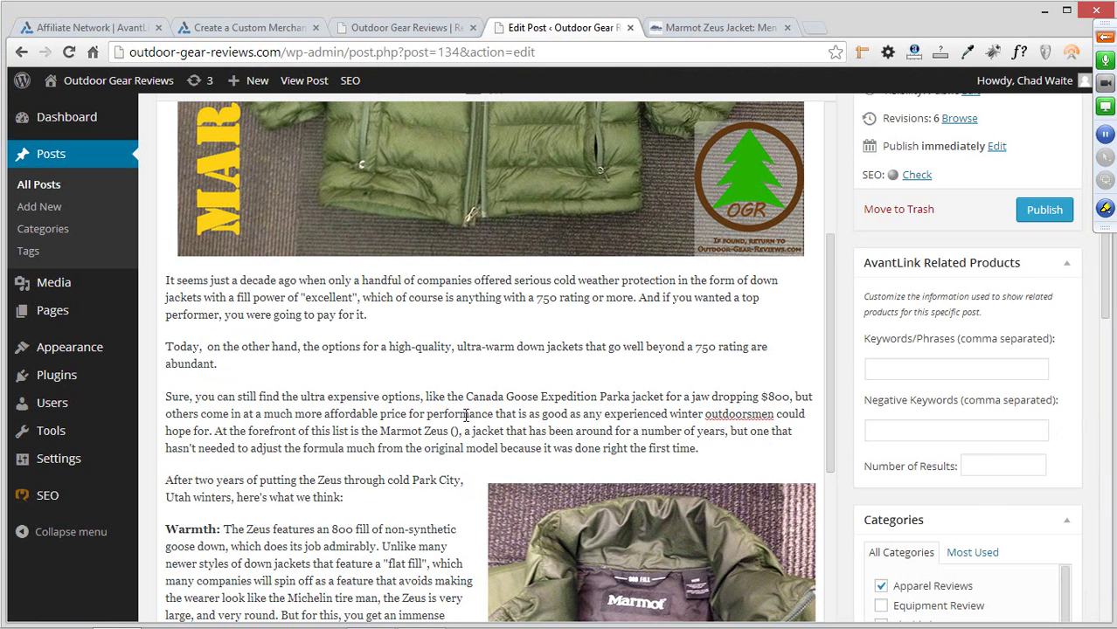
type("http://bit.ly/1e7L2Tl2")
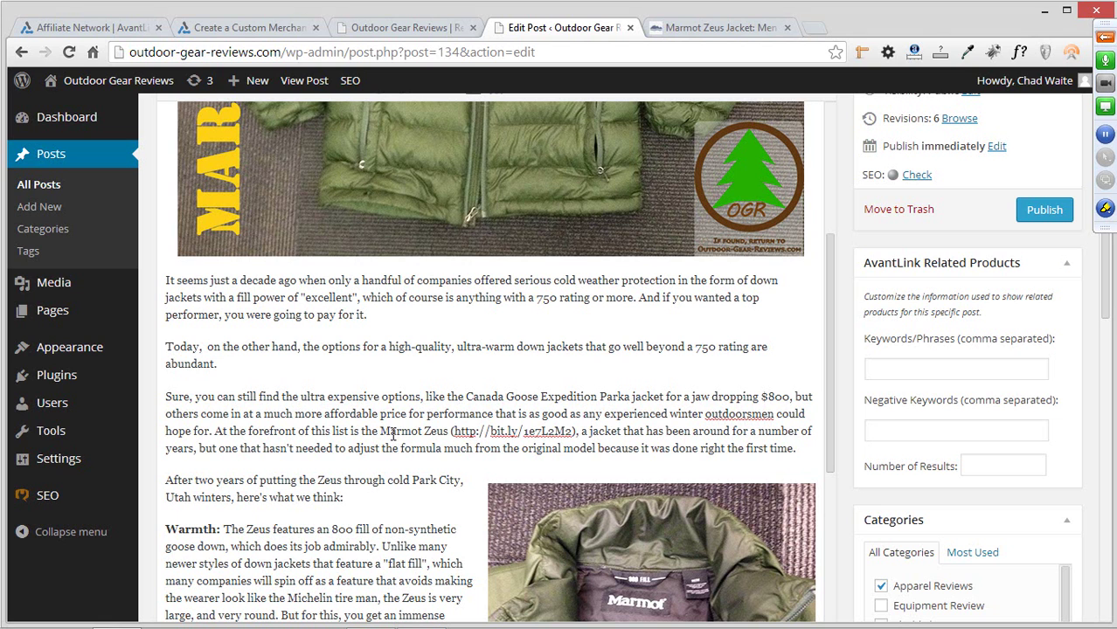
left_click_drag(382, 431, 450, 431)
left_click(444, 448)
left_click(686, 27)
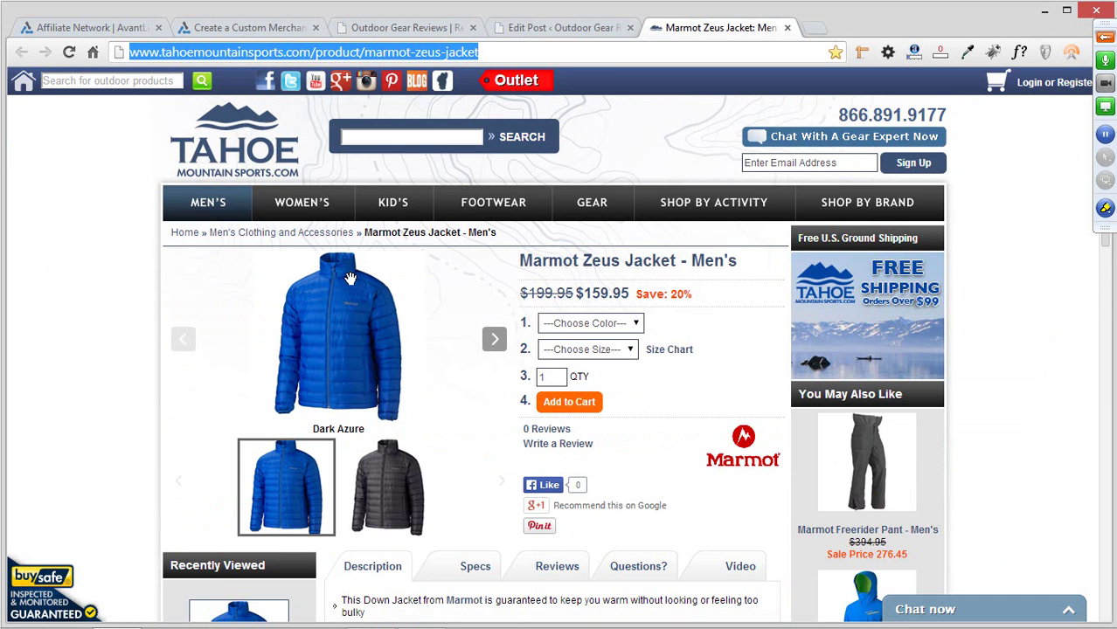
left_click(528, 32)
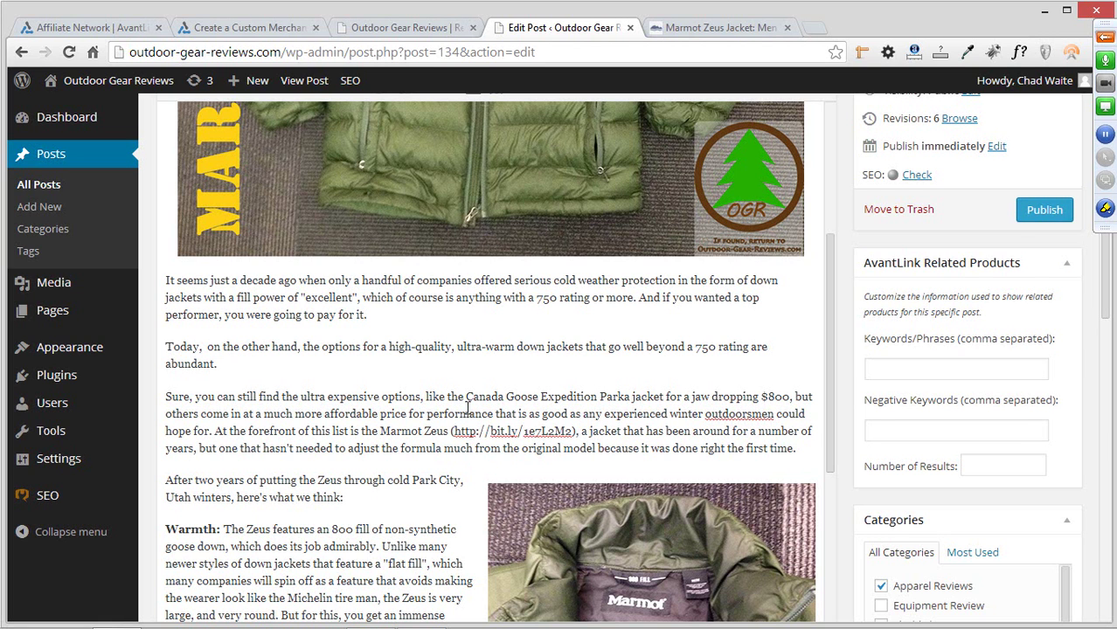
Step: Select "Canada Goose Expedition Parka" in the draft, then return to the AvantLink custom link page
left_click_drag(466, 397, 628, 395)
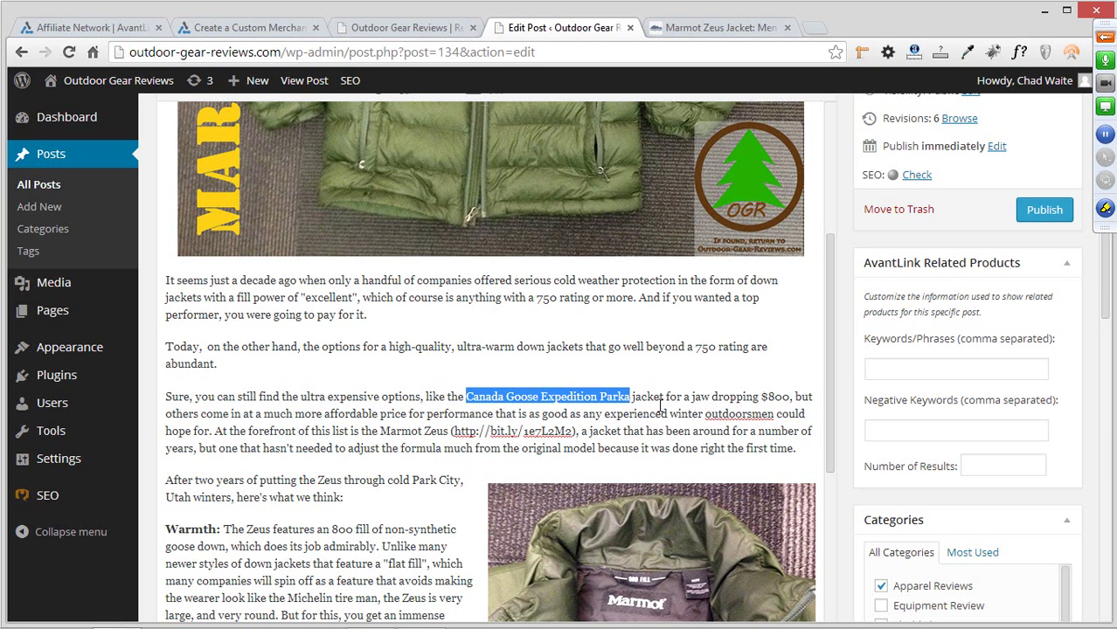
scroll(857, 284, "up", 1)
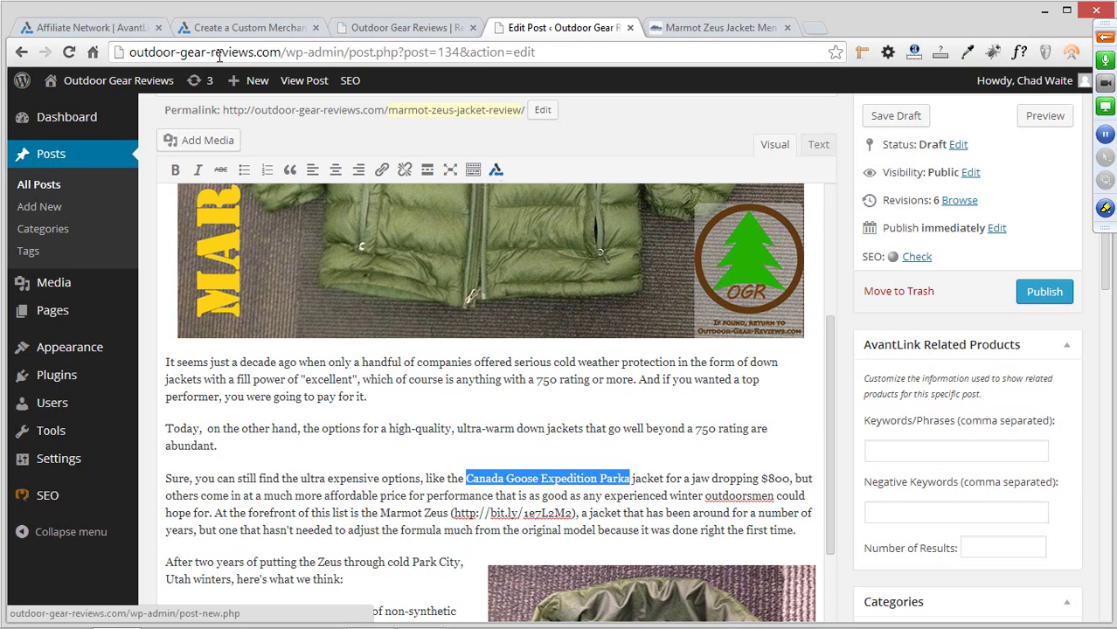
left_click(238, 29)
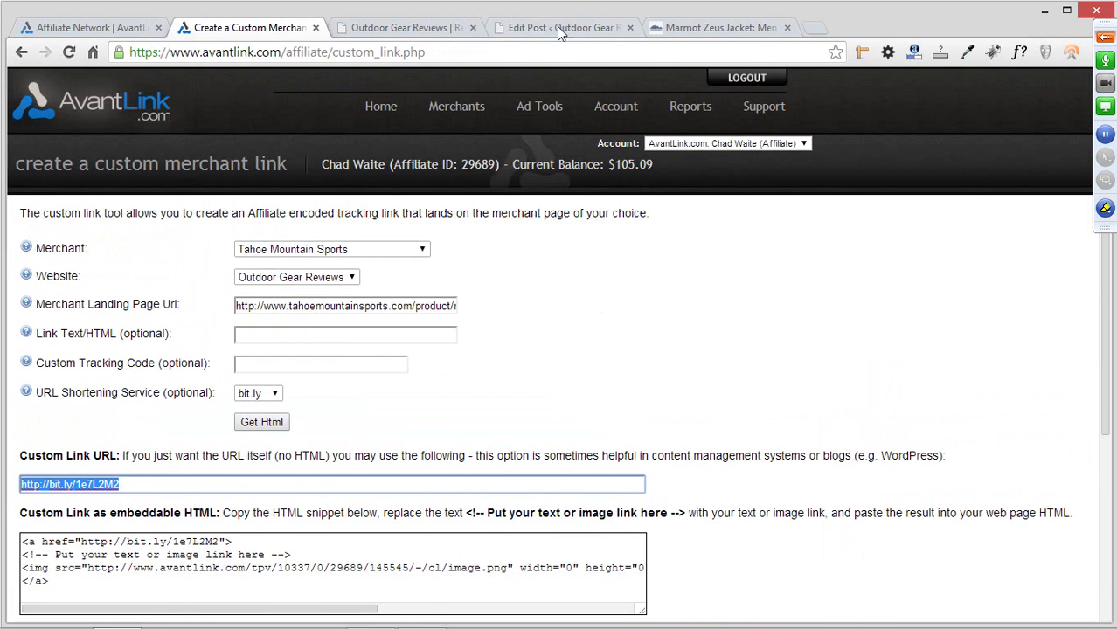
Step: Try the AvantLink Custom Links form for the parka text, then close the dialog
left_click(562, 28)
left_click(495, 170)
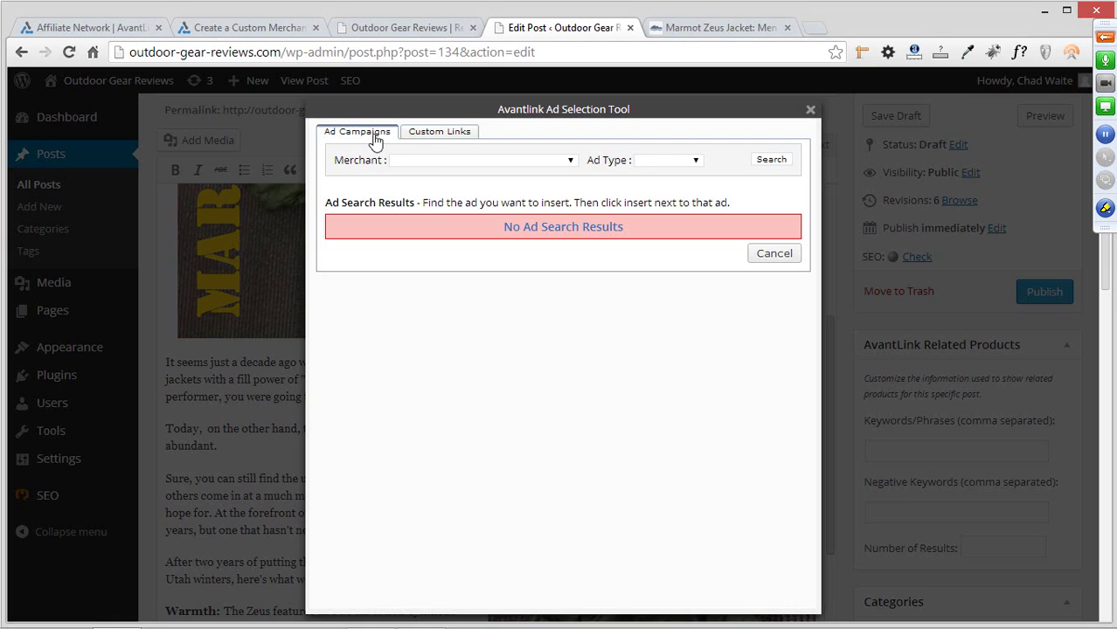
left_click(423, 132)
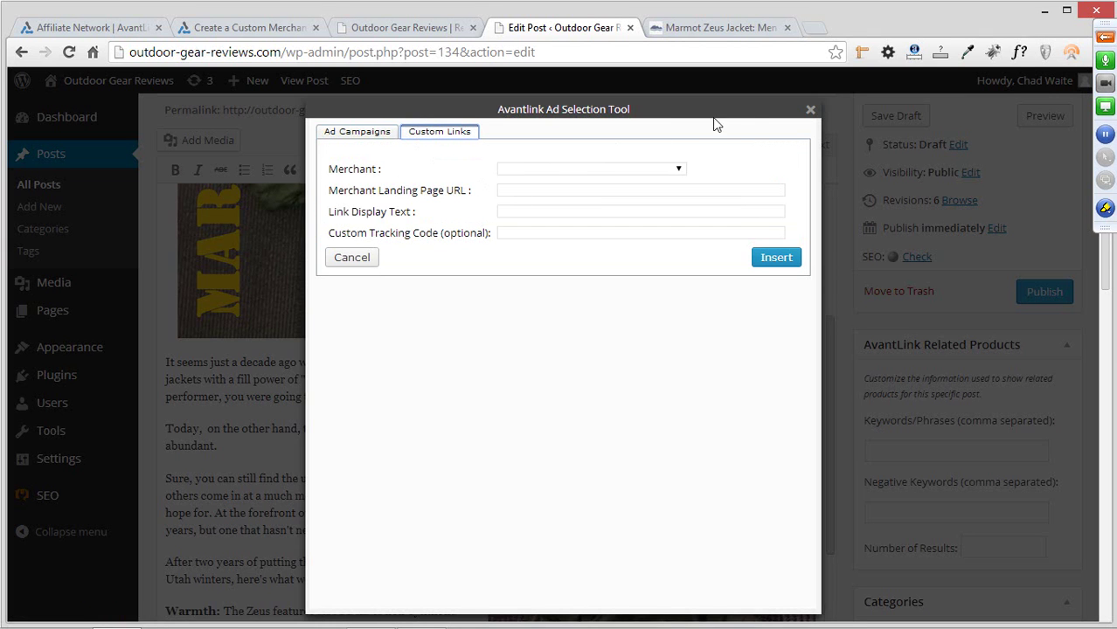
left_click(809, 110)
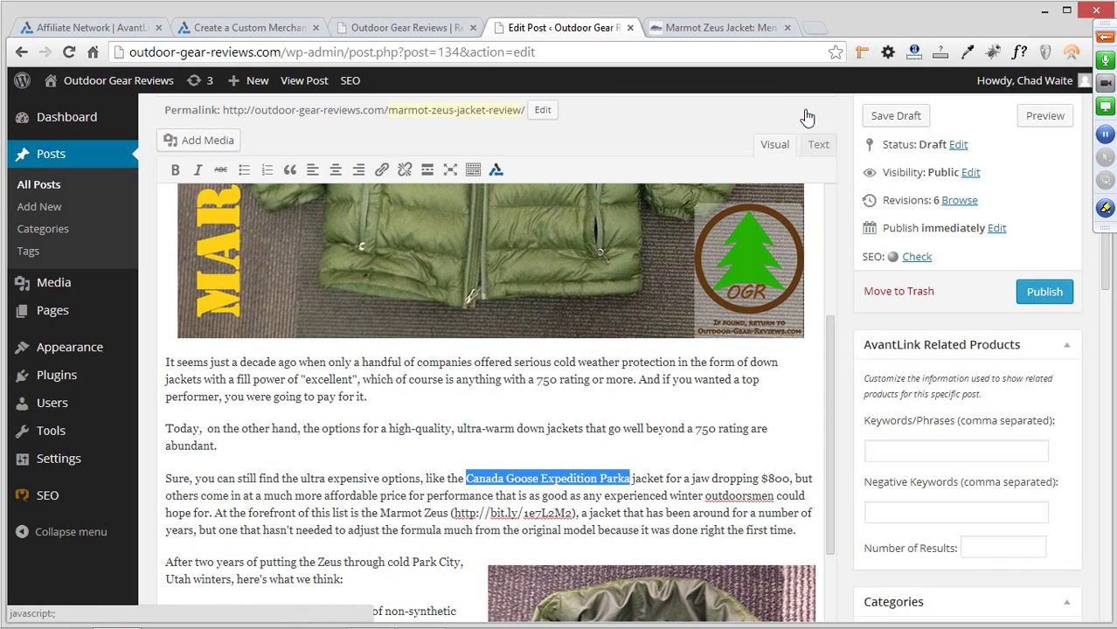
left_click(494, 478)
Step: Reselect "Canada Goose Expedition Parka", open the AvantLink Custom Links form, then visit the AvantLink page
left_click_drag(467, 478, 633, 480)
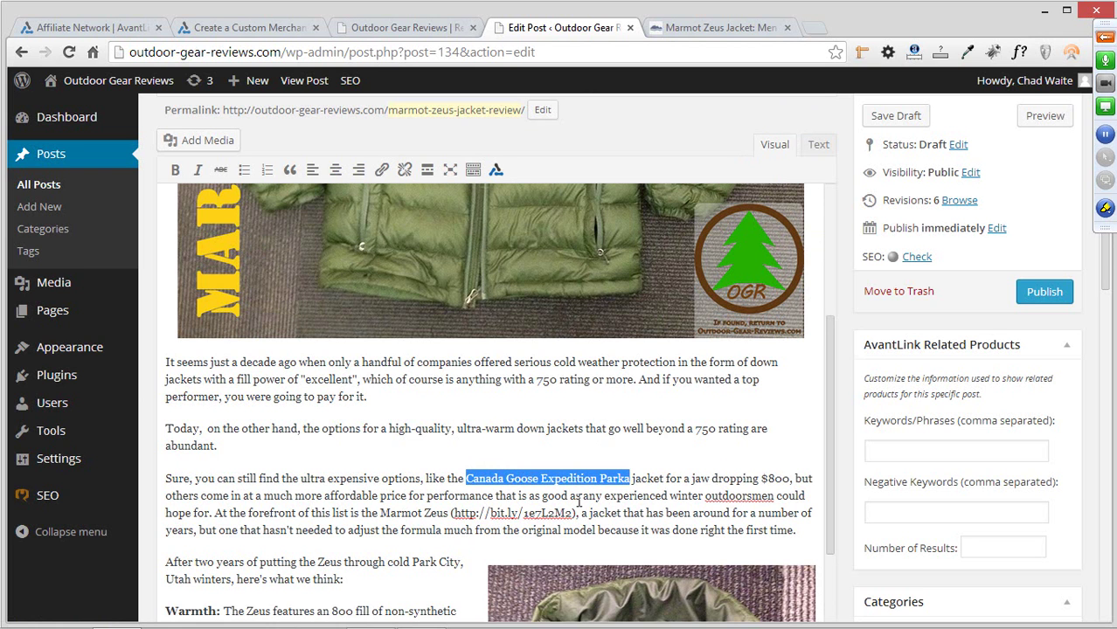
mouse_move(639, 594)
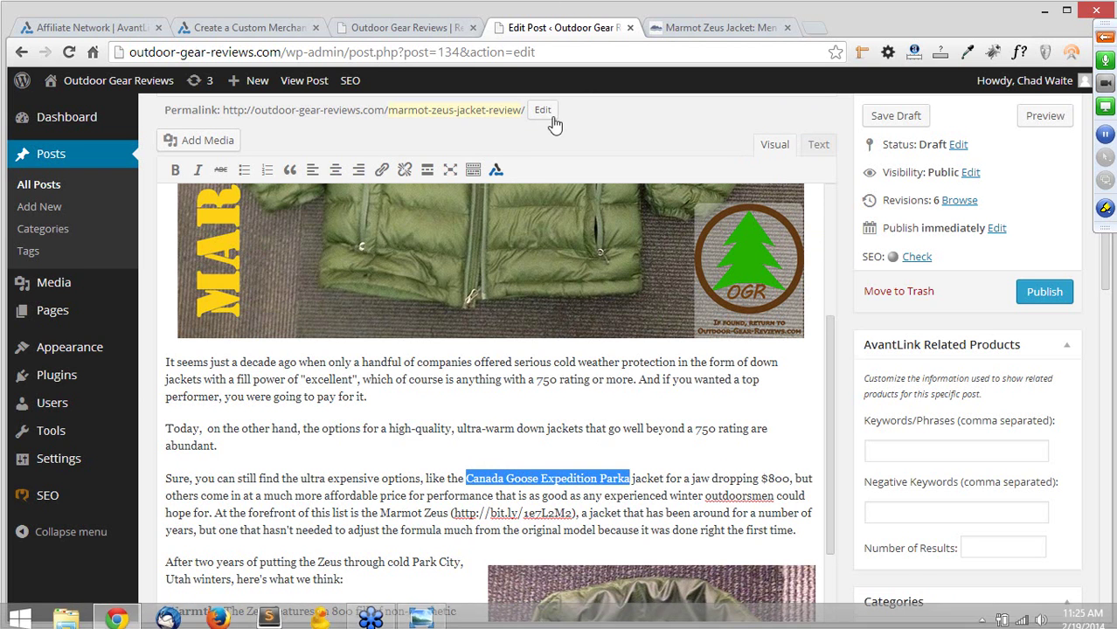
left_click(497, 170)
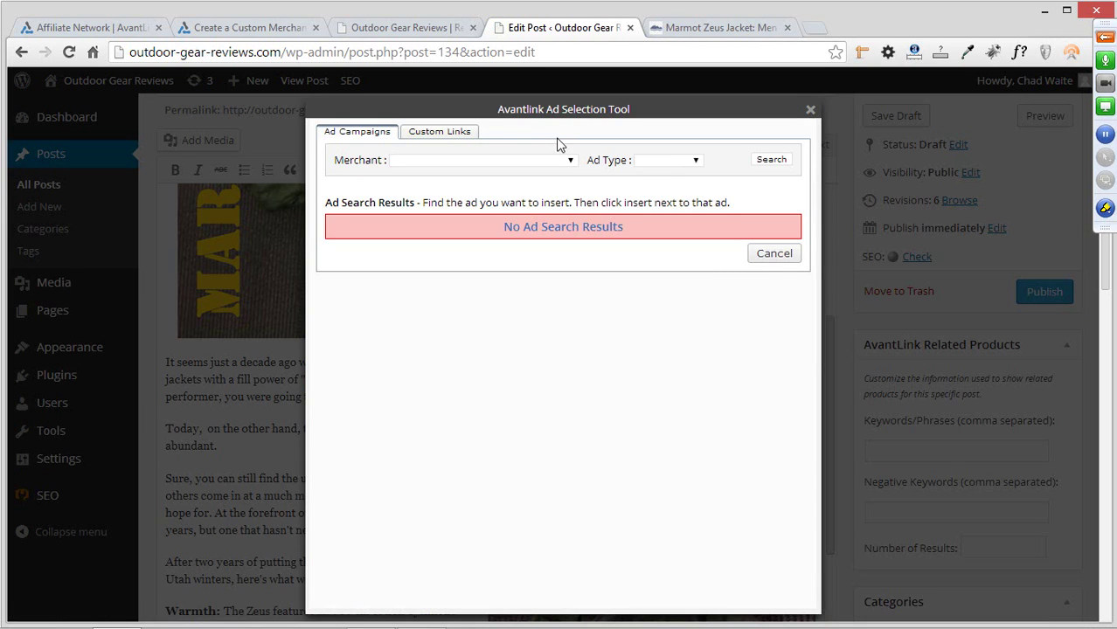
left_click(463, 136)
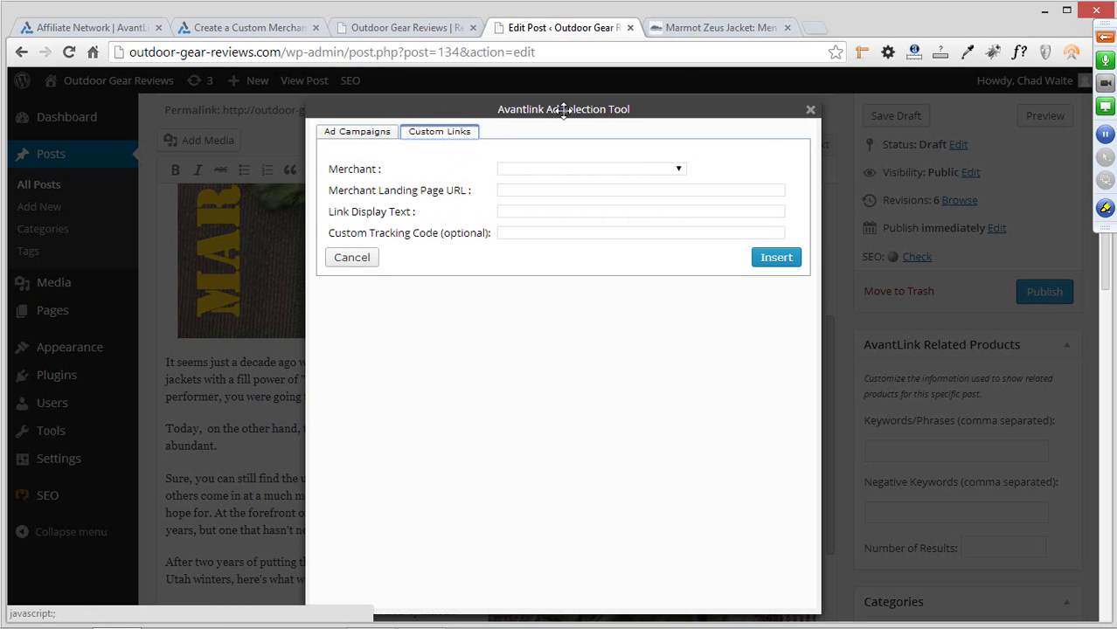
left_click(288, 29)
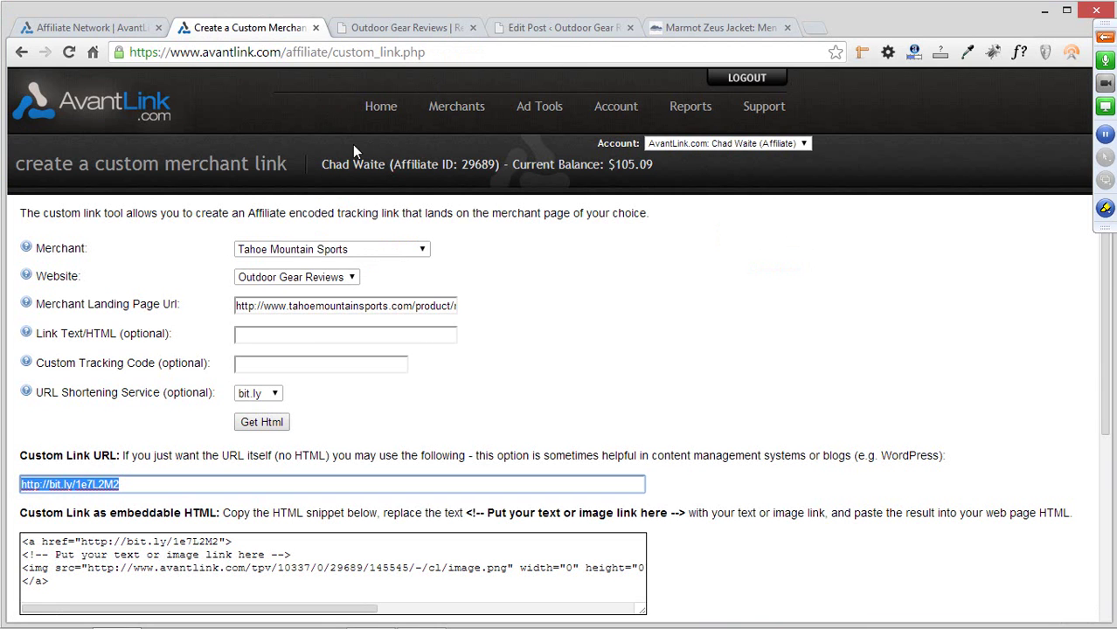
Step: View the AvantLink WP plugin page under Ad Tools, then go back to the Edit Post tab
mouse_move(540, 109)
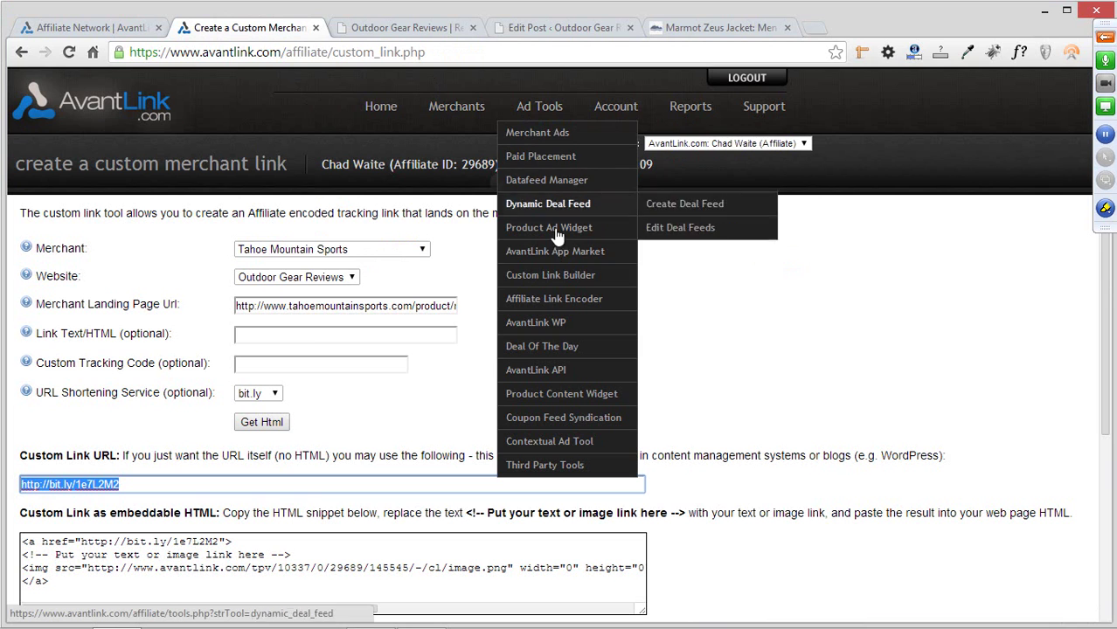
mouse_move(559, 325)
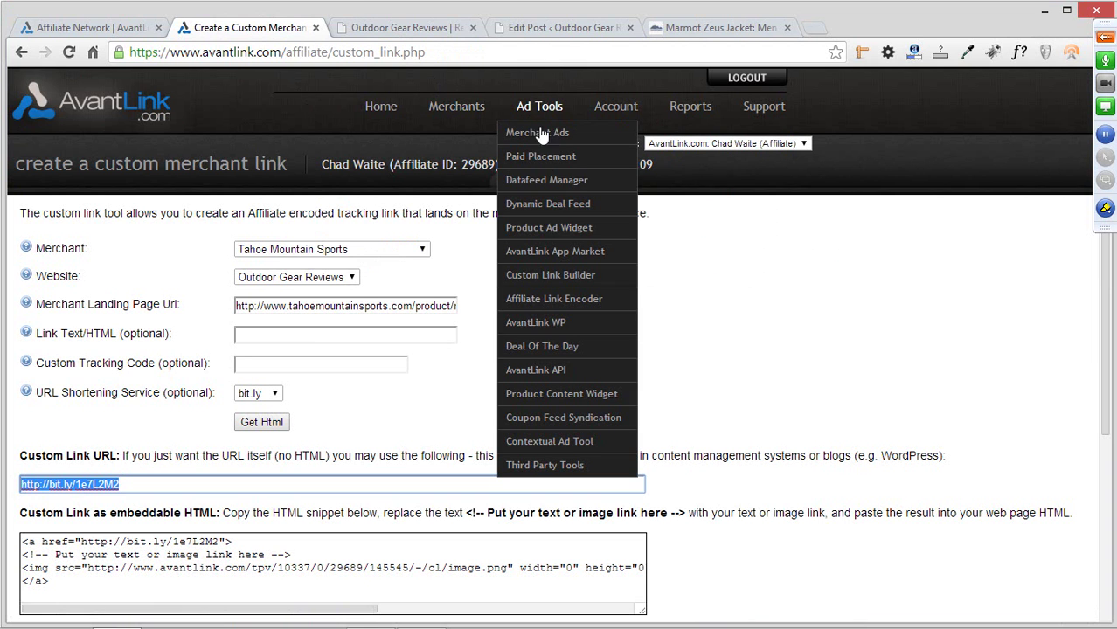
left_click(559, 323)
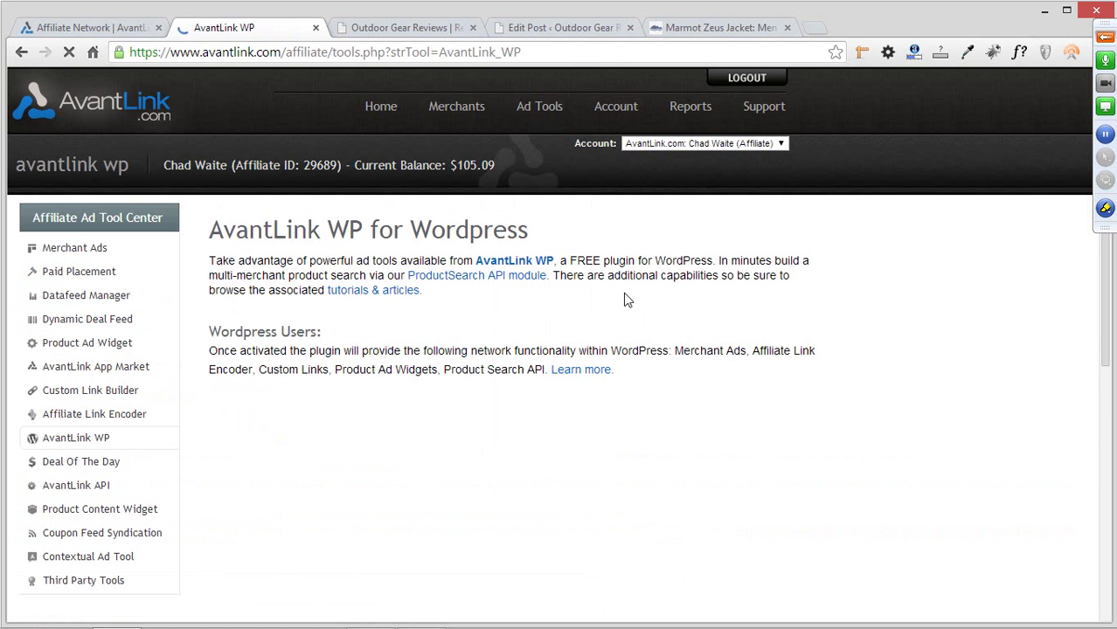
left_click(417, 32)
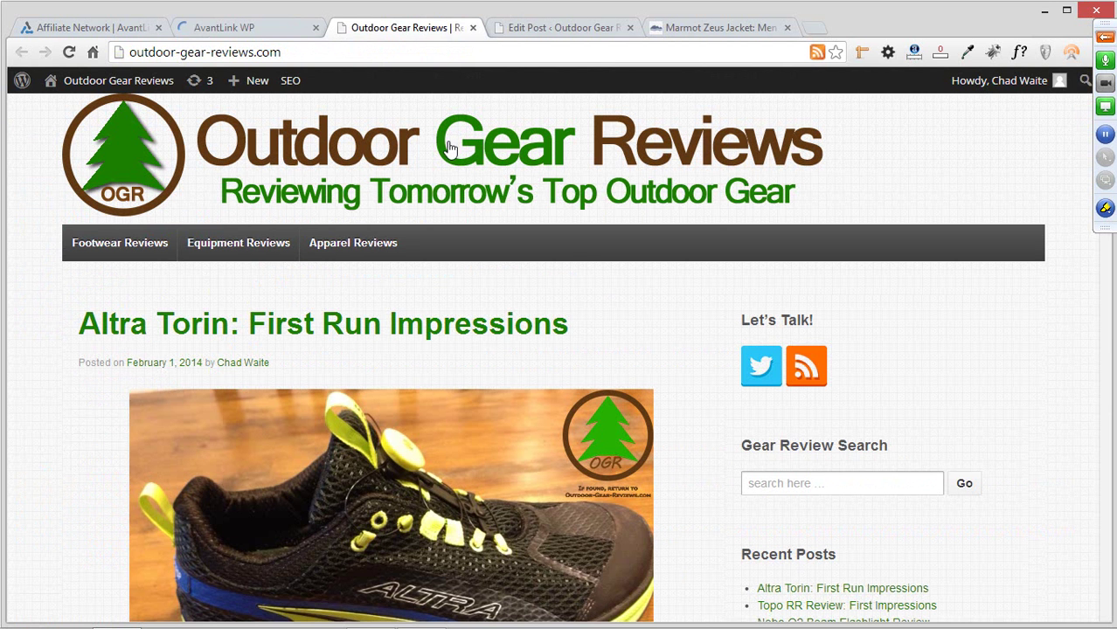
left_click(577, 34)
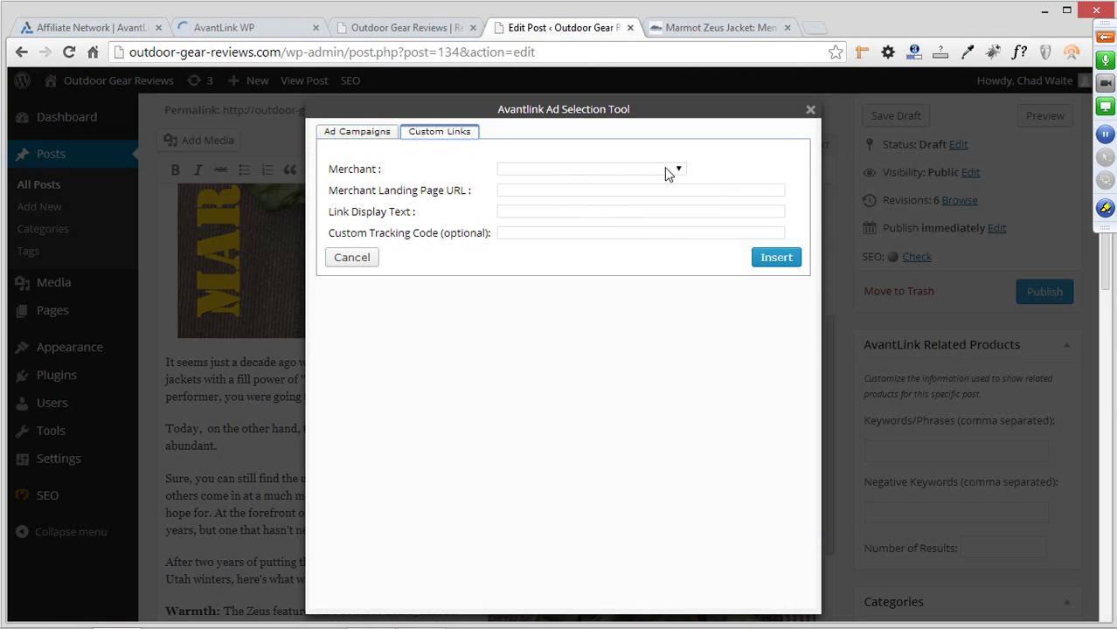
Step: Open the saved Canada Goose Expedition Parka product page in a new tab
left_click(817, 29)
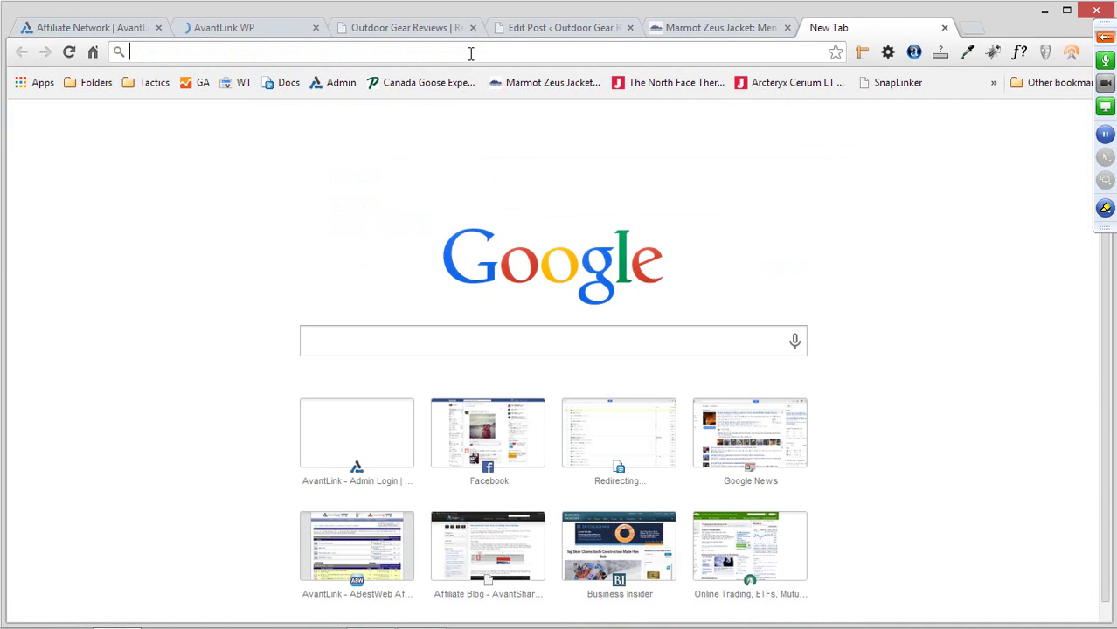
left_click(428, 85)
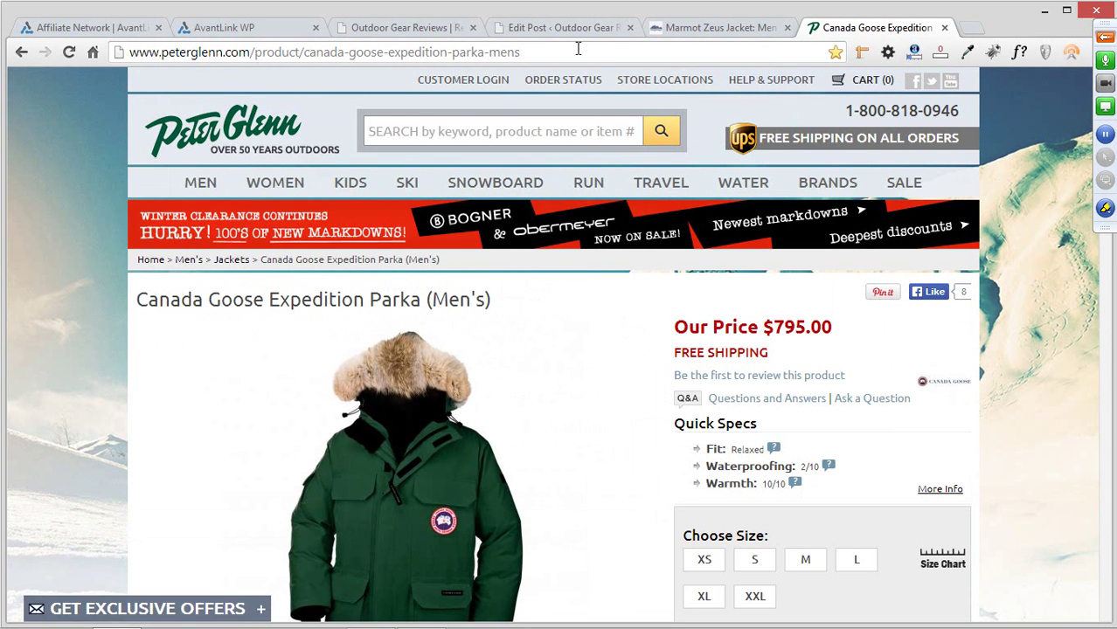
left_click(758, 29)
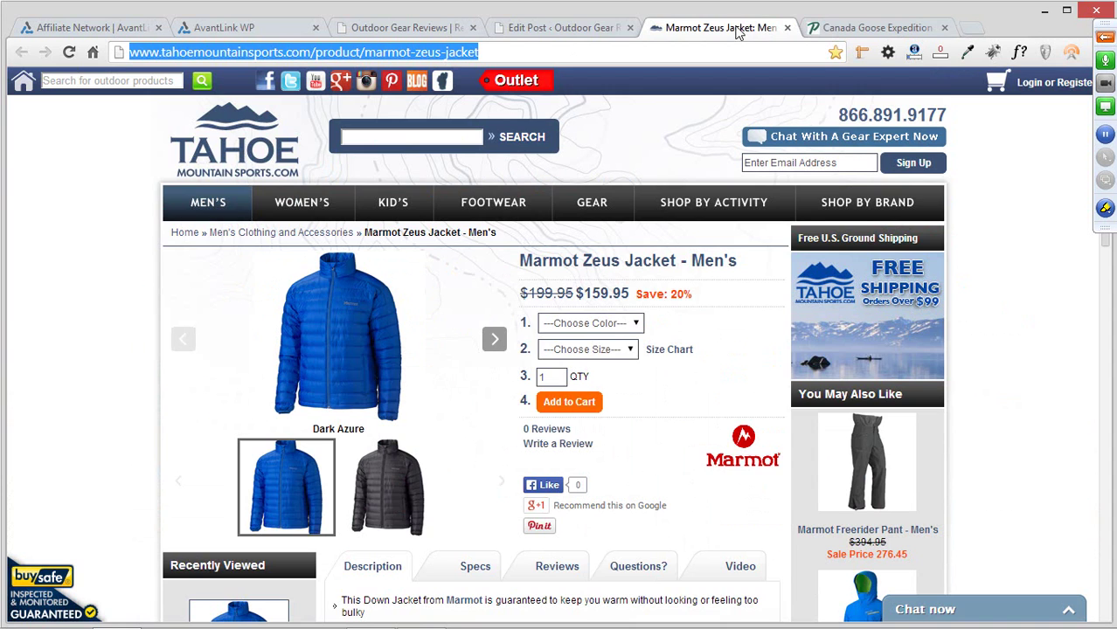
left_click(596, 27)
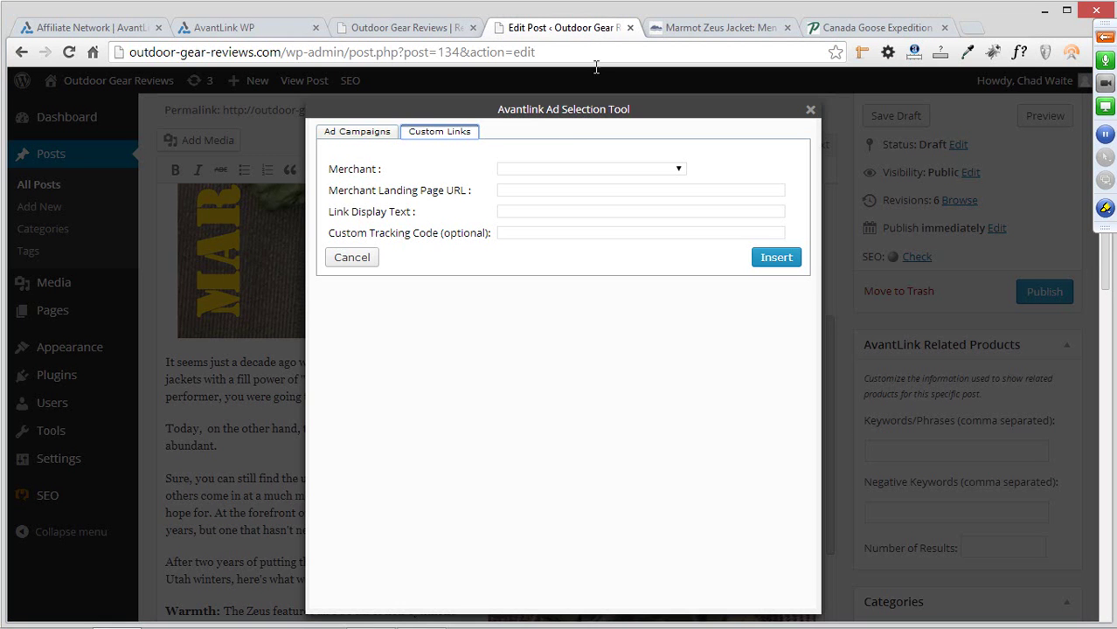
Step: Set the custom link merchant to Peter Glenn Ski & Sports with the parka name as display text
left_click(592, 168)
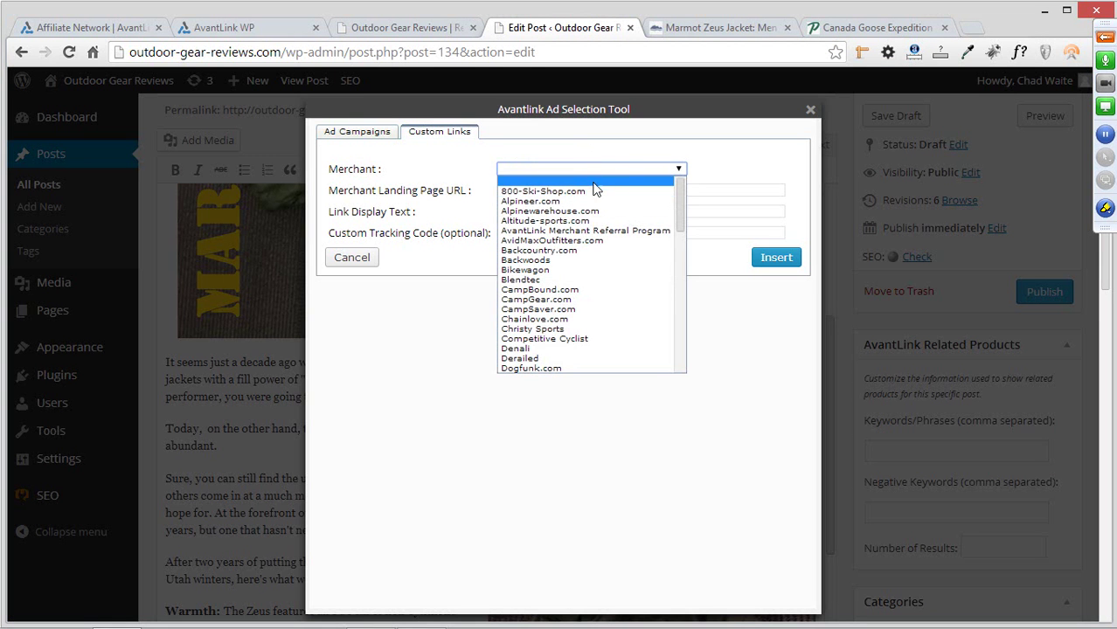
scroll(597, 288, "down", 3)
scroll(597, 300, "down", 6)
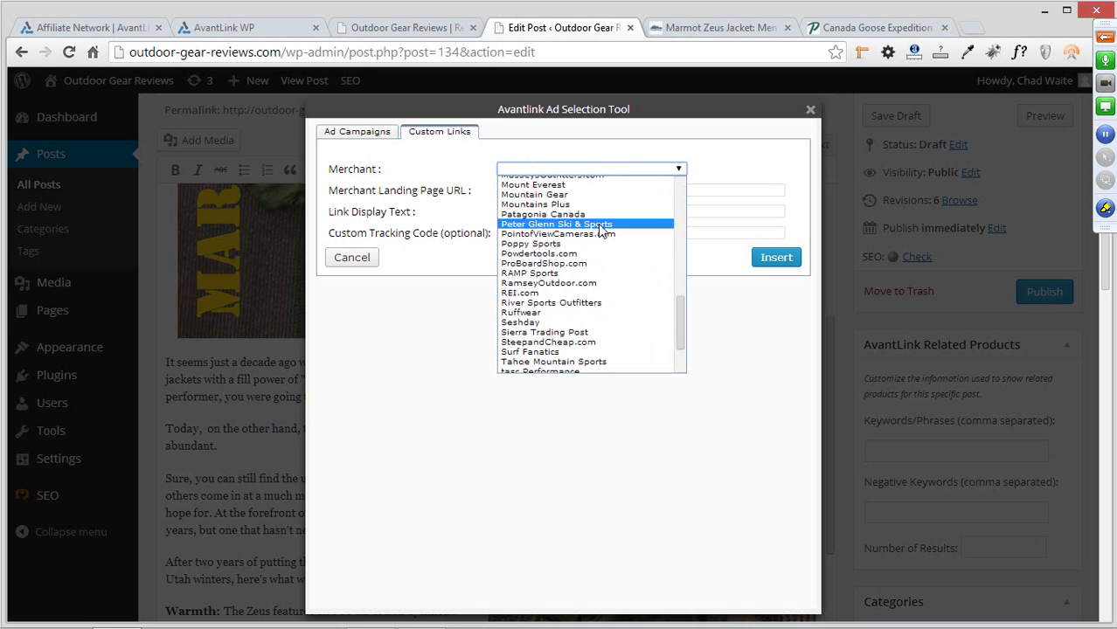
left_click(597, 225)
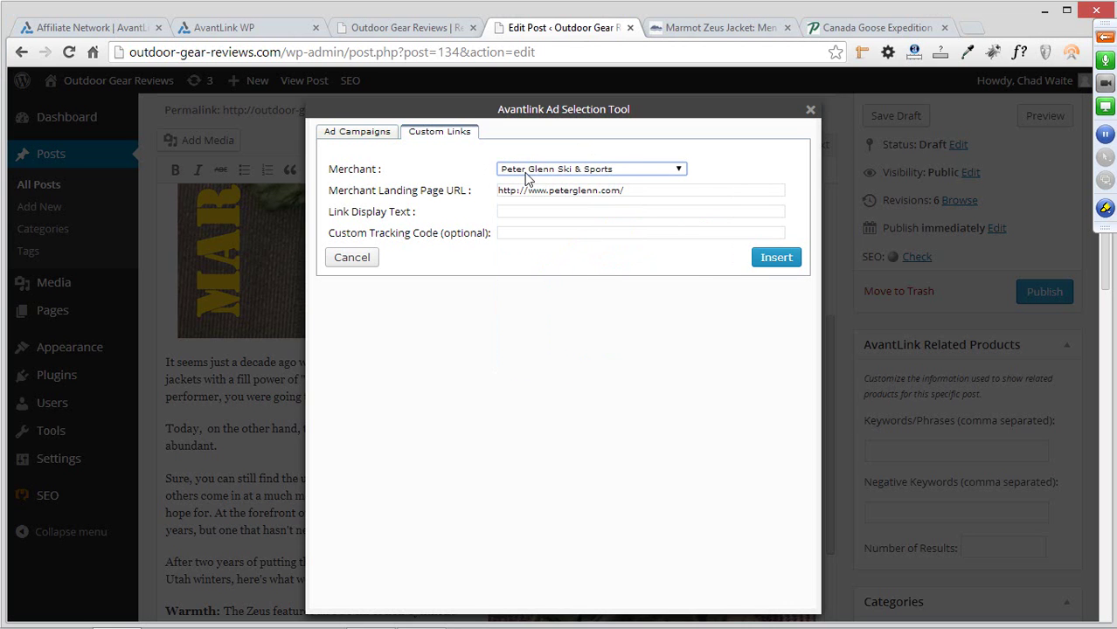
left_click(515, 212)
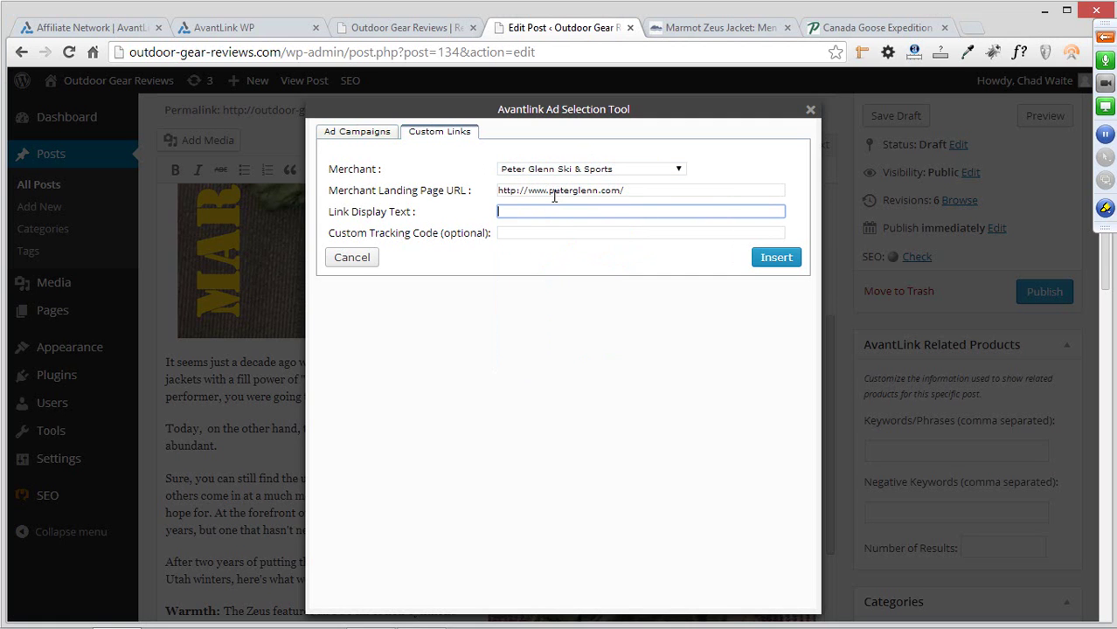
type("Canada Goose Expedition Parka")
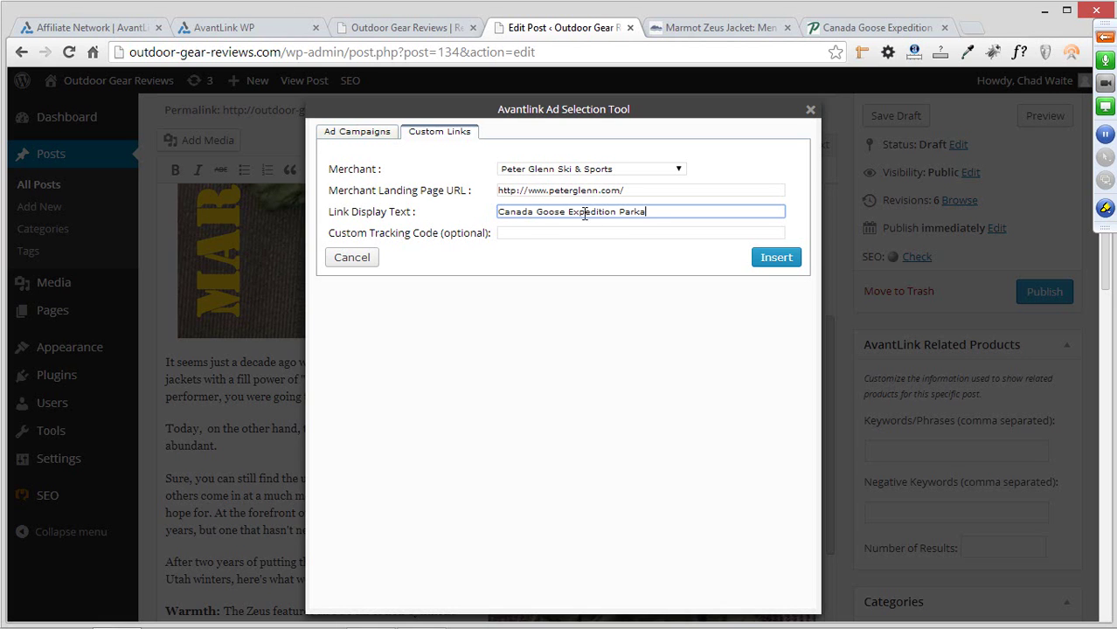
Step: Use the Peter Glenn parka page URL as the landing page and insert the link
left_click(826, 27)
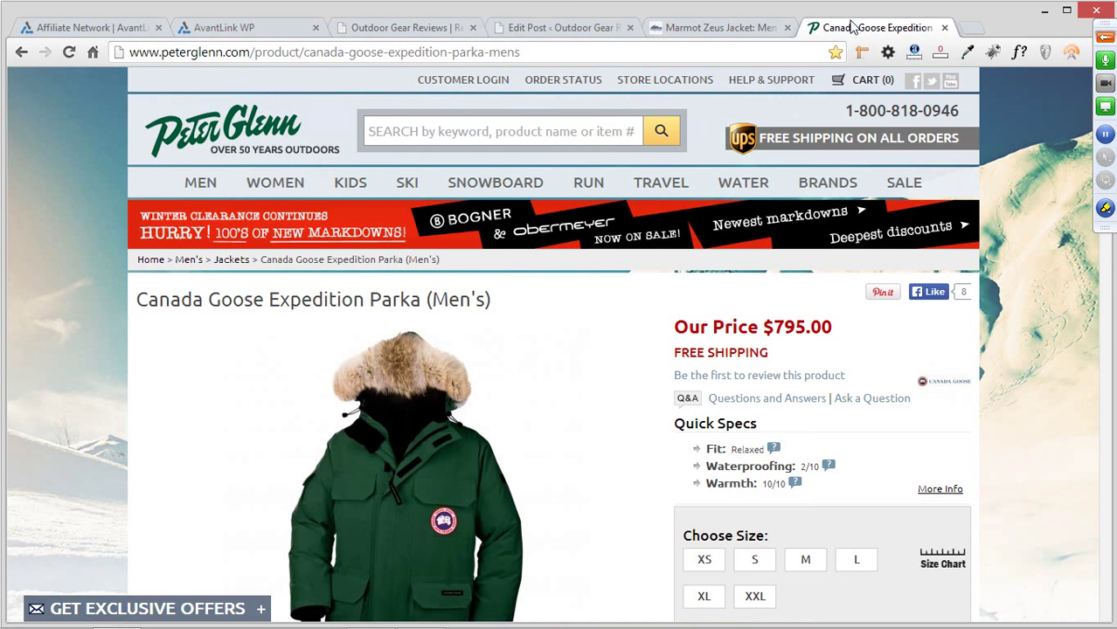
left_click(492, 53)
key("ctrl+c")
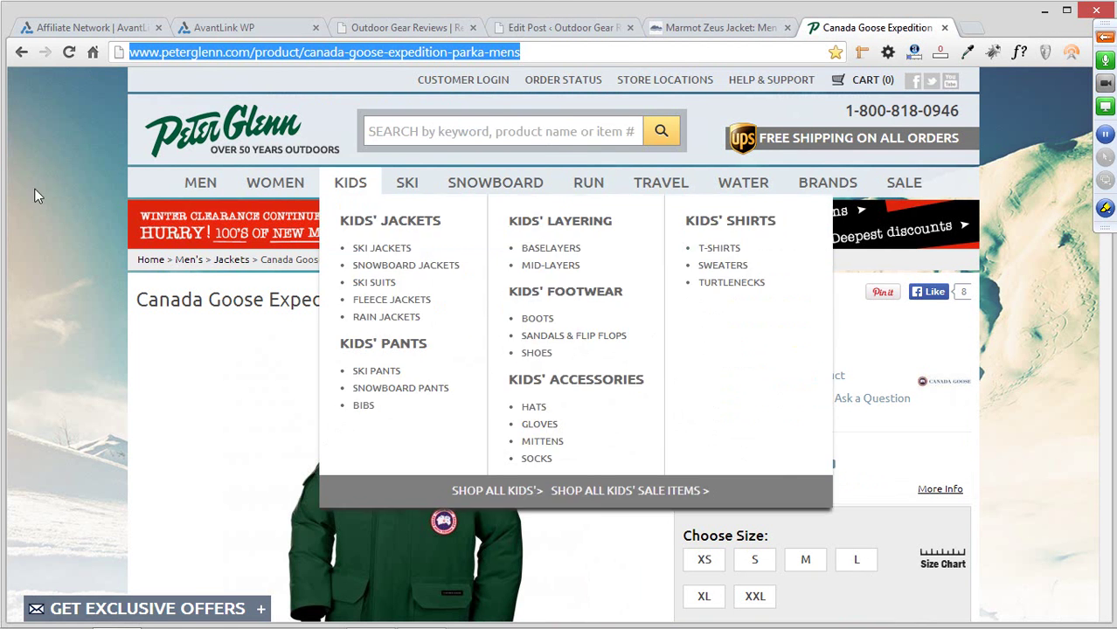
left_click(533, 27)
triple_click(632, 188)
key("ctrl+v")
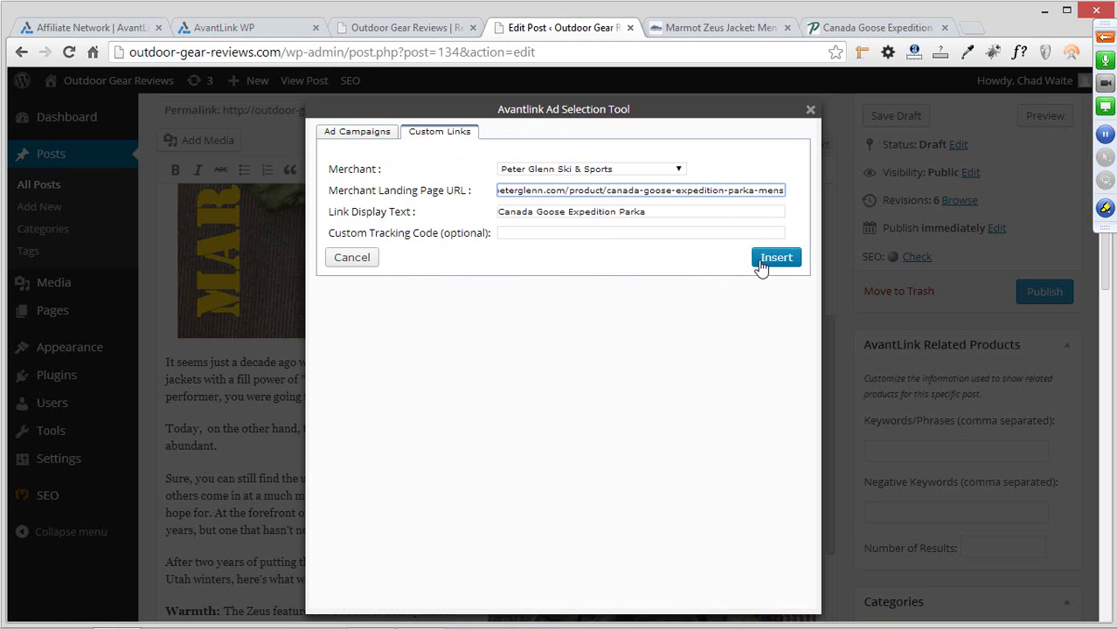
left_click(775, 258)
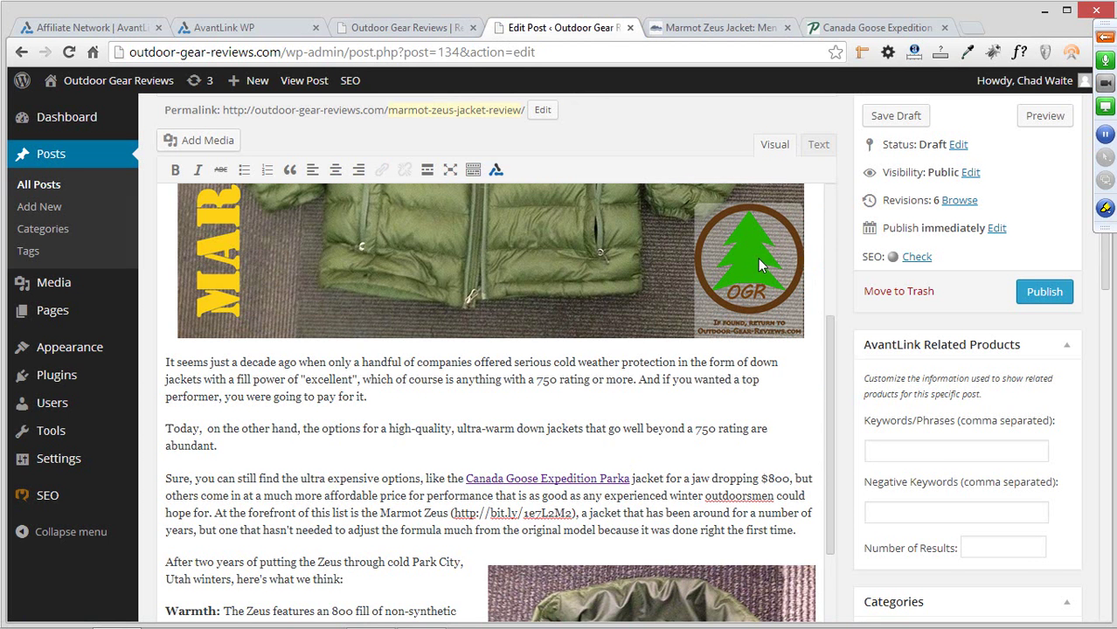
scroll(572, 397, "down", 2)
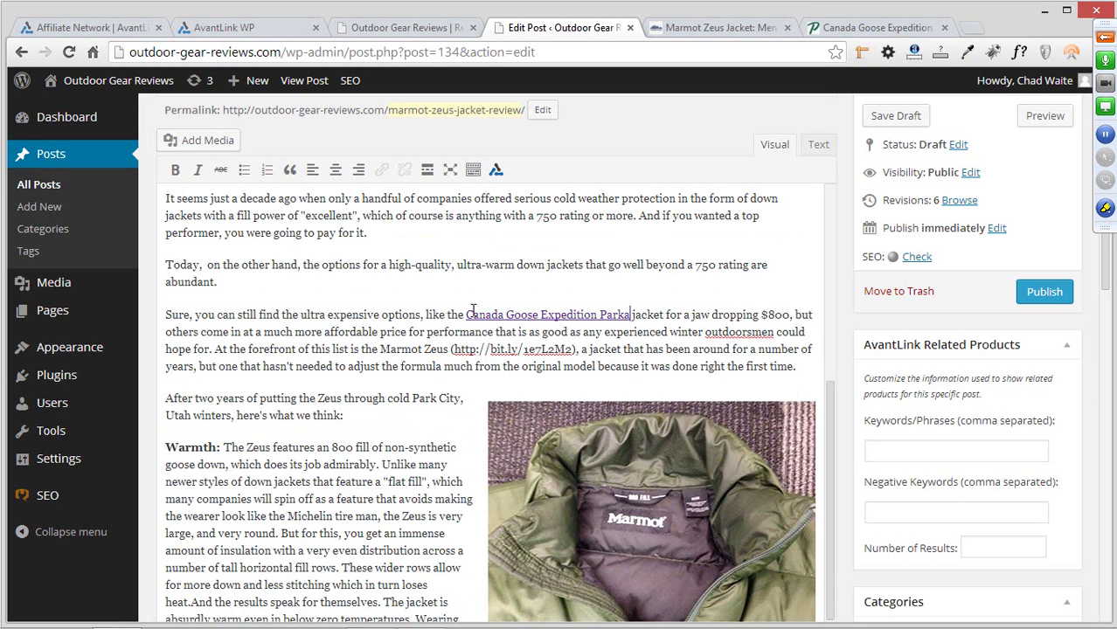
left_click(825, 28)
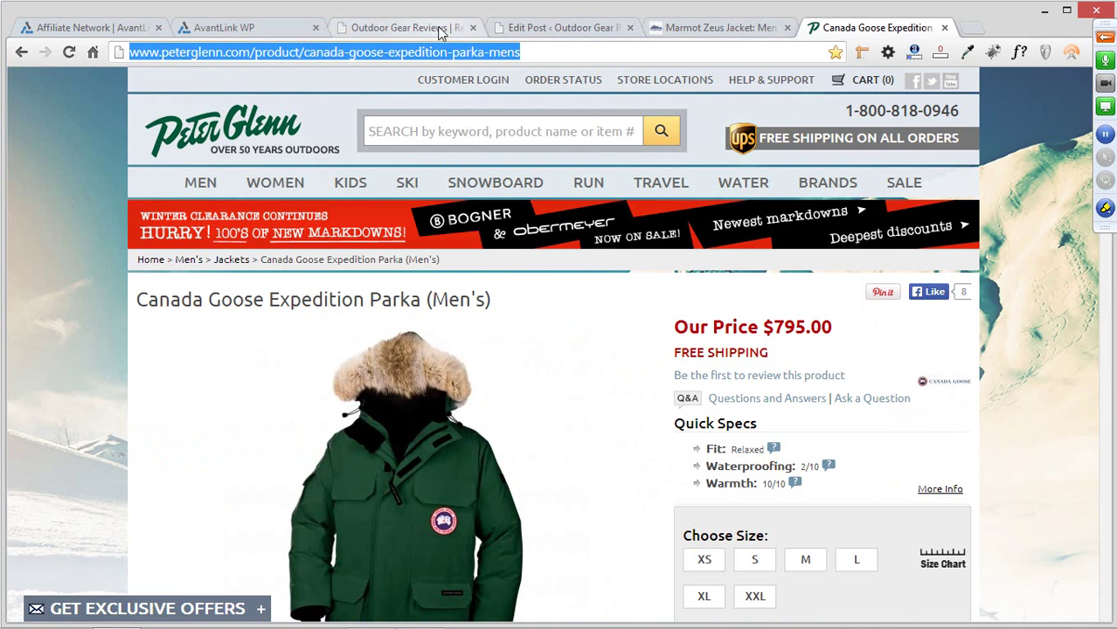
left_click(564, 29)
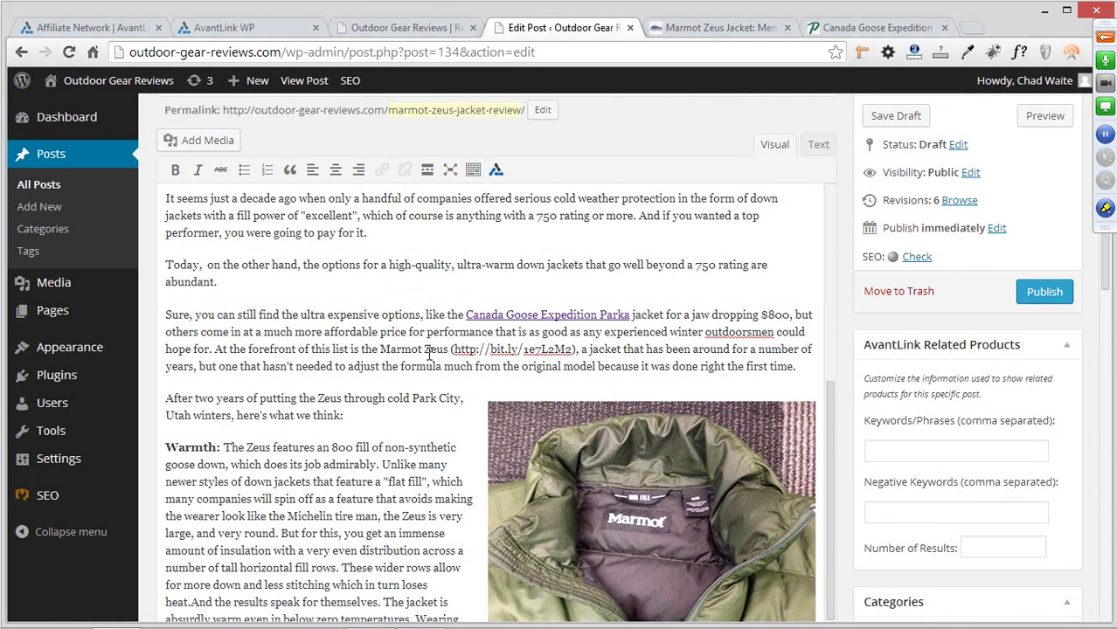
left_click_drag(454, 349, 574, 352)
key("ctrl+c")
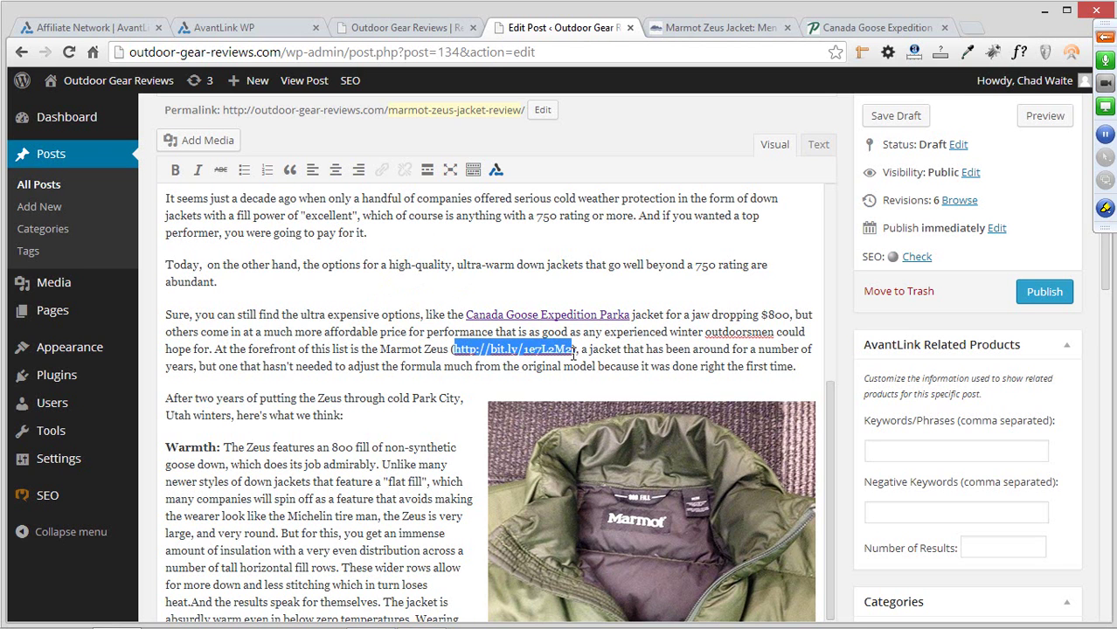
left_click(381, 170)
key("ctrl+v")
left_click(712, 428)
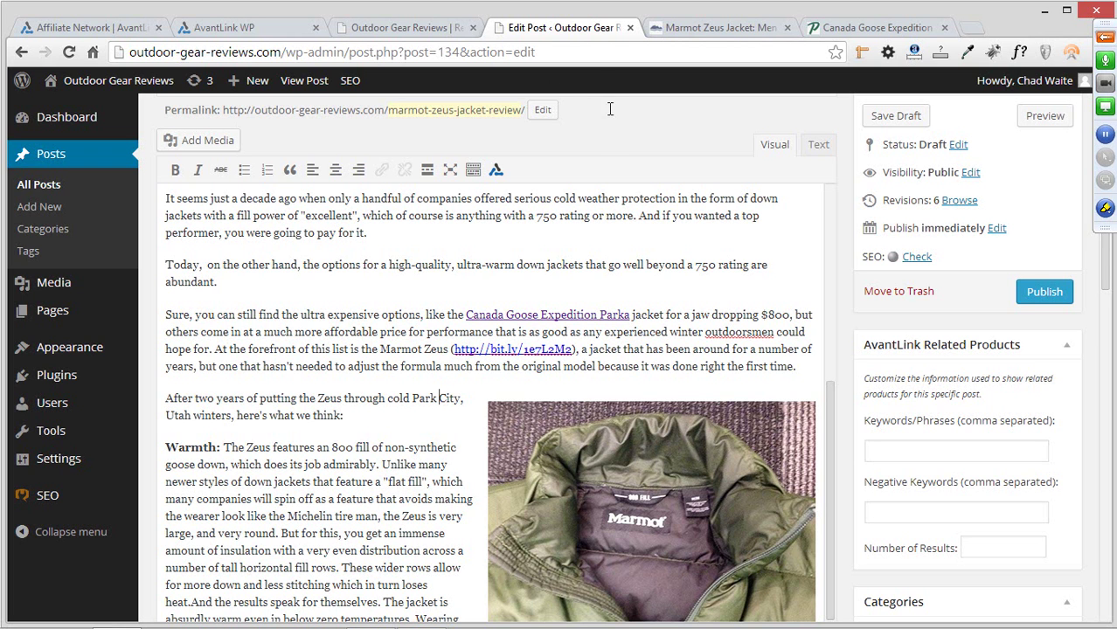
Step: Browse AvantLink's Support page and highlight the WordPress Plugin Tutorials heading
left_click(291, 31)
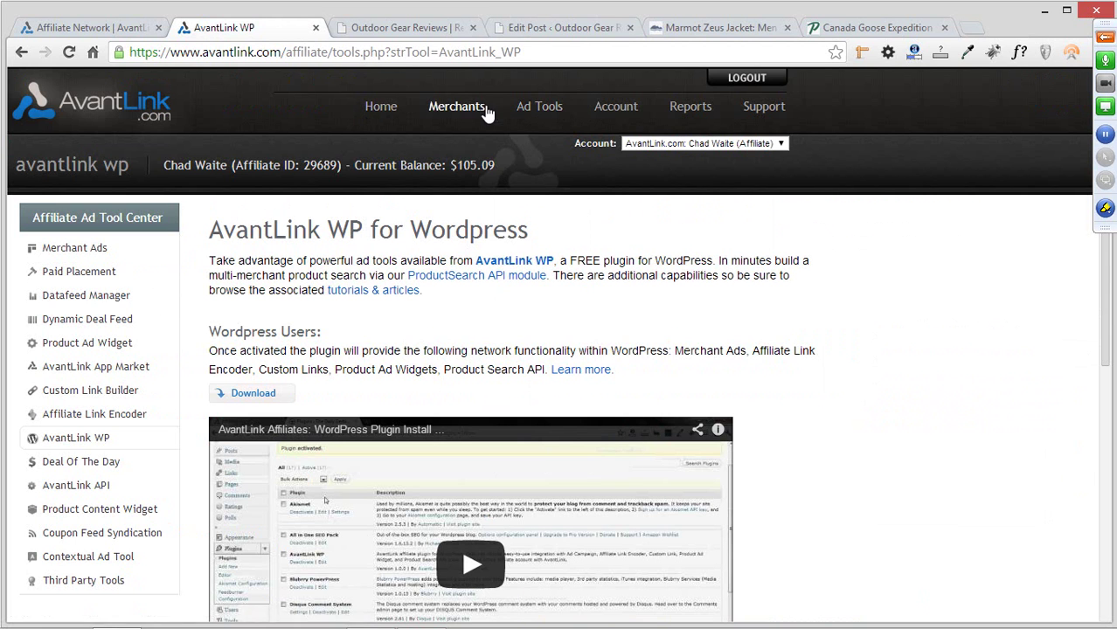
mouse_move(527, 110)
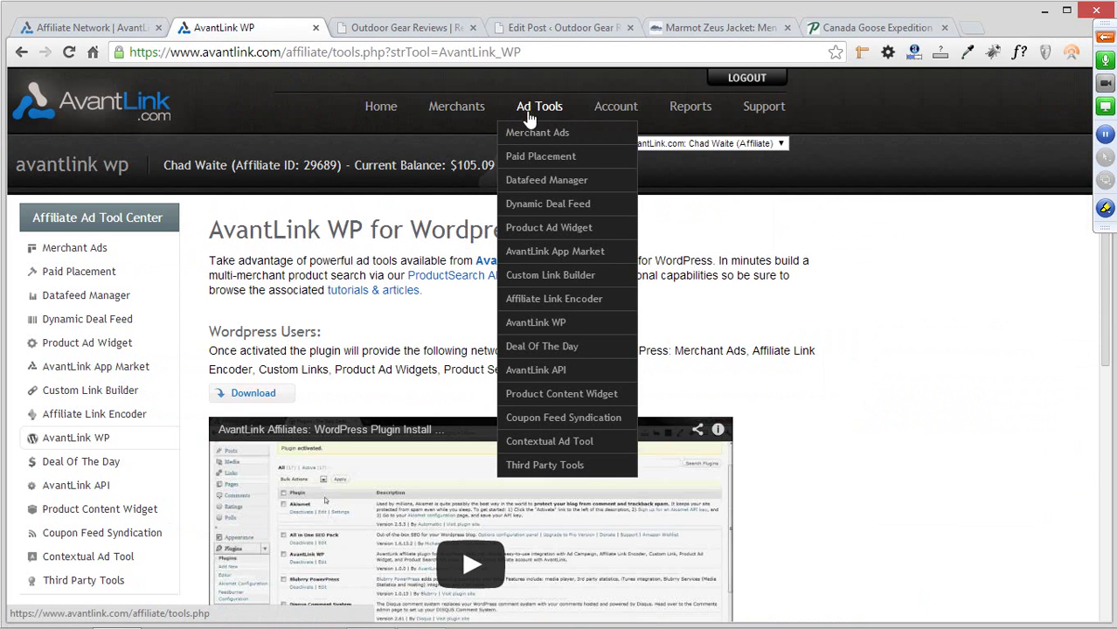
mouse_move(560, 326)
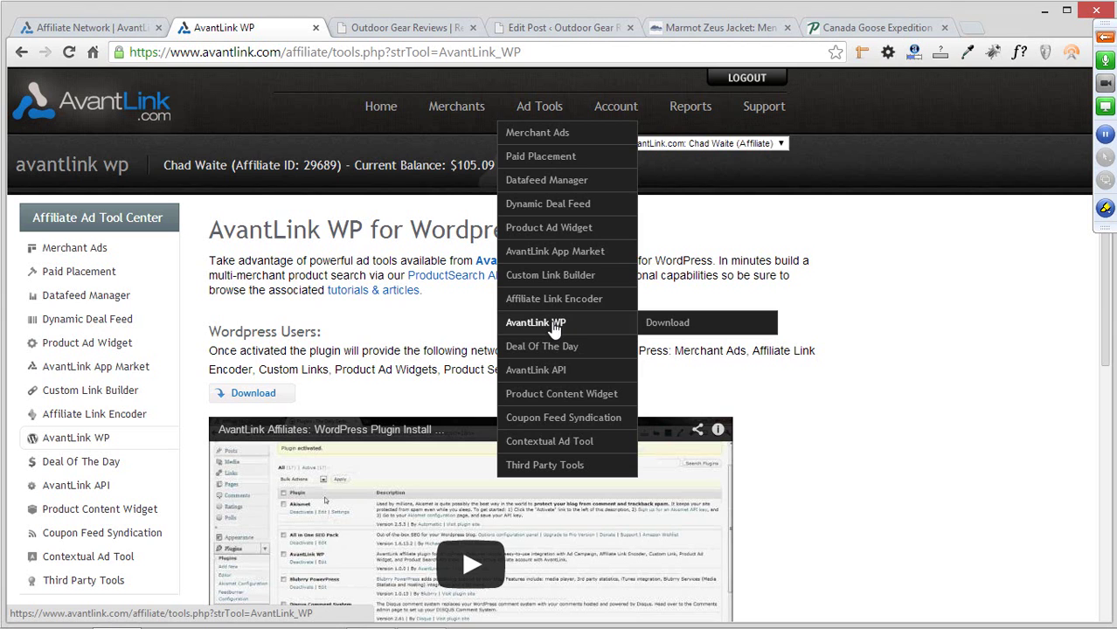
scroll(437, 297, "down", 4)
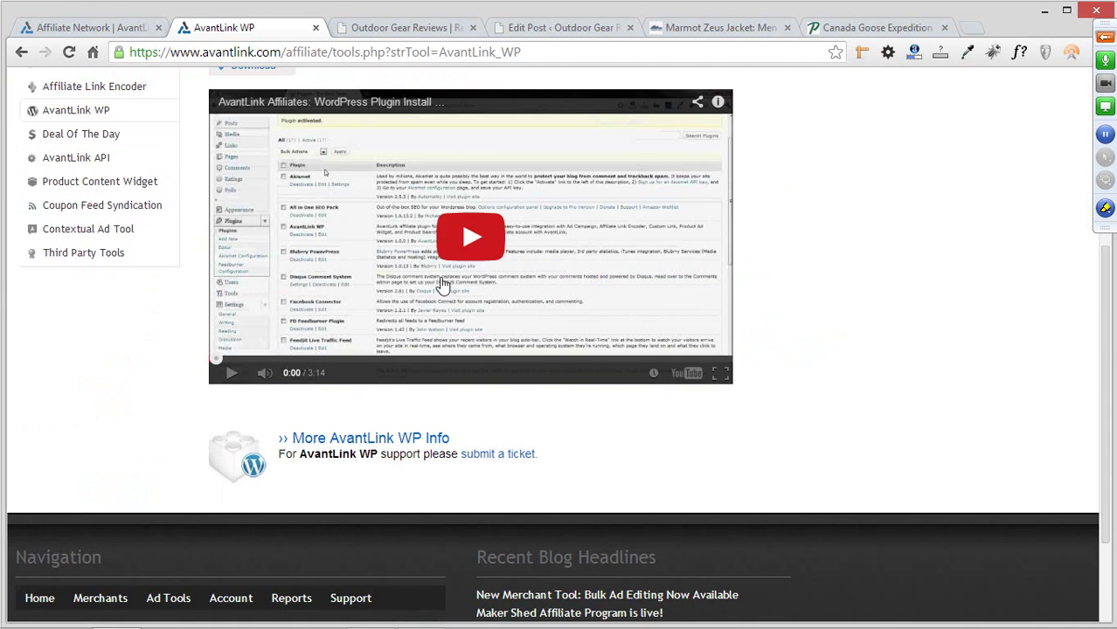
scroll(491, 226, "up", 2)
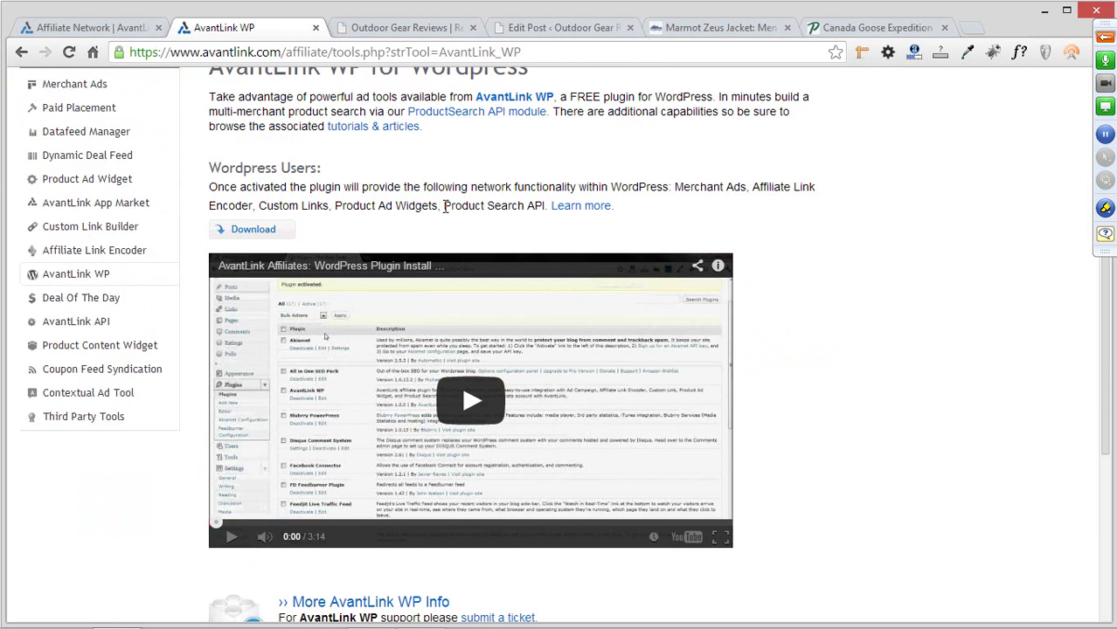
scroll(446, 210, "up", 2)
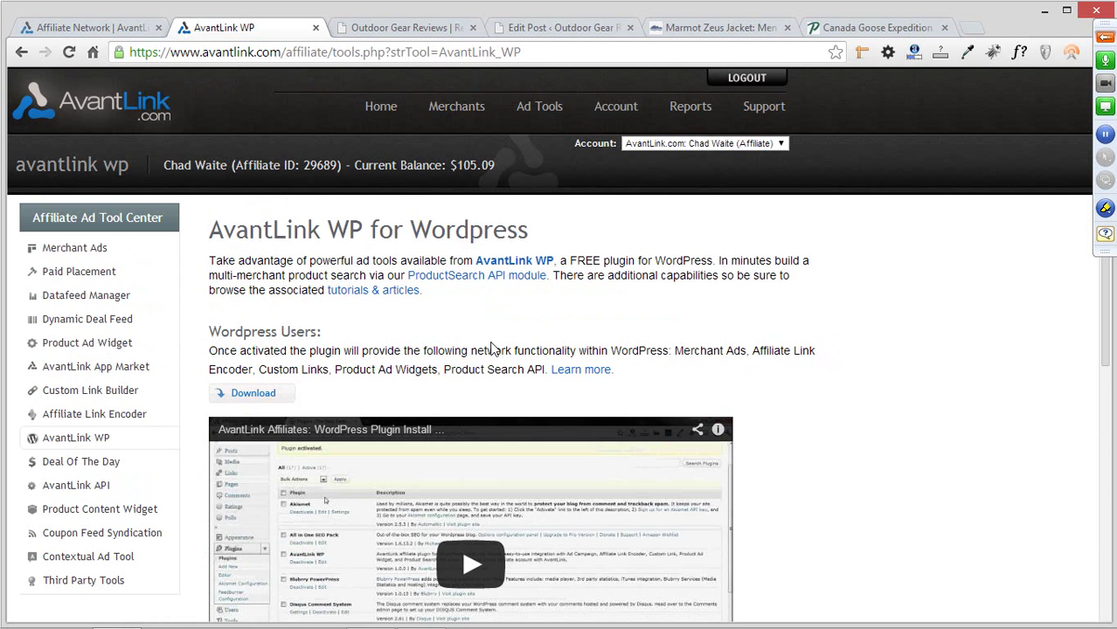
left_click(748, 114)
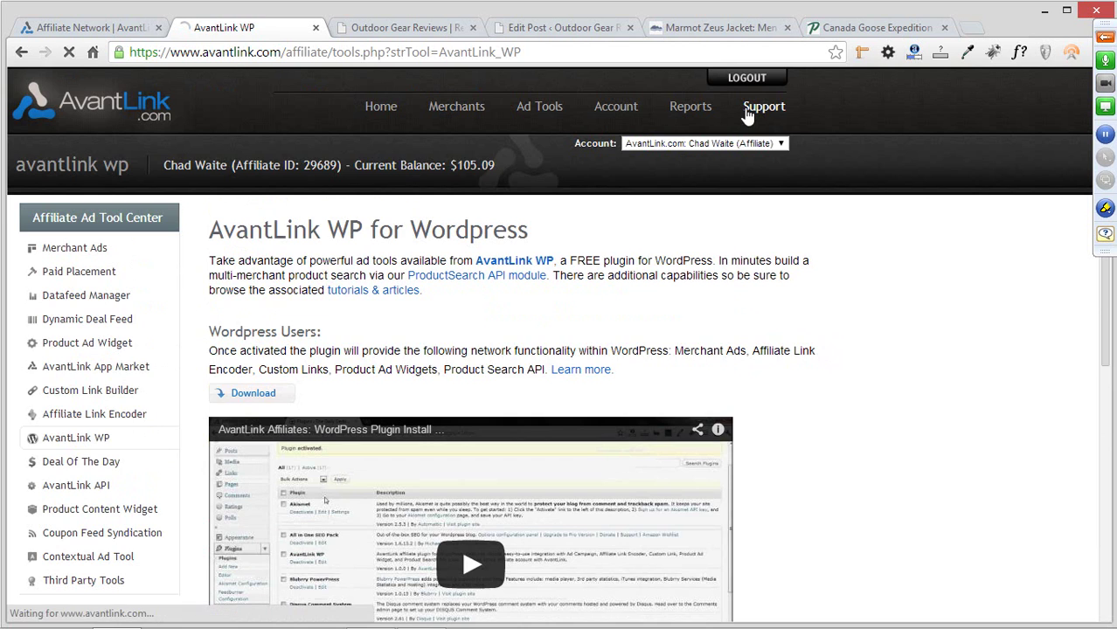
scroll(379, 302, "down", 3)
left_click_drag(21, 369, 221, 375)
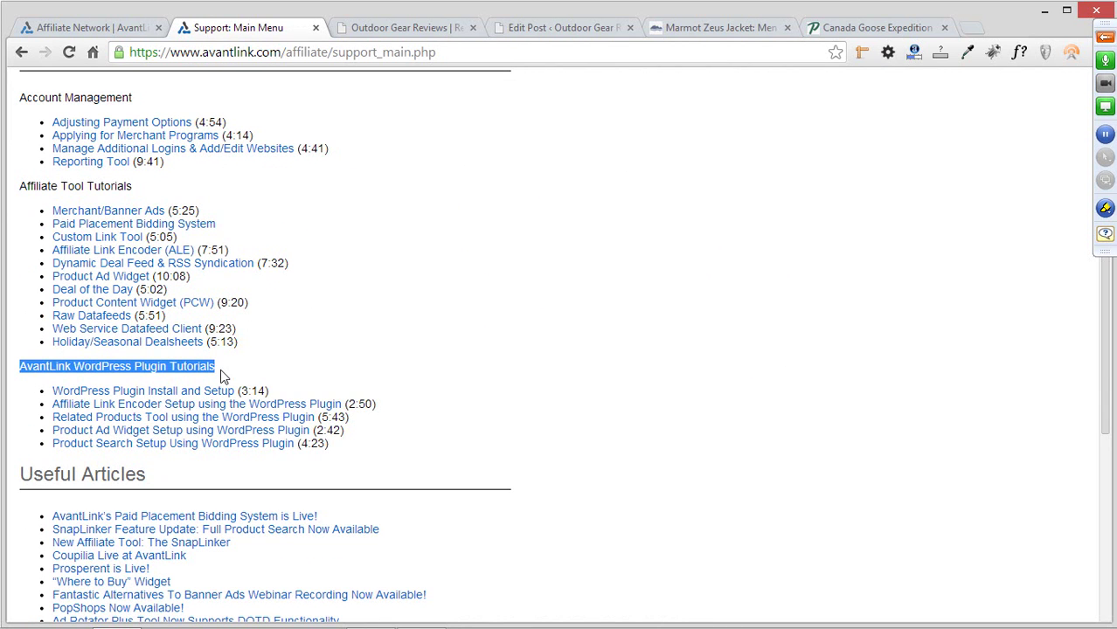
left_click(220, 376)
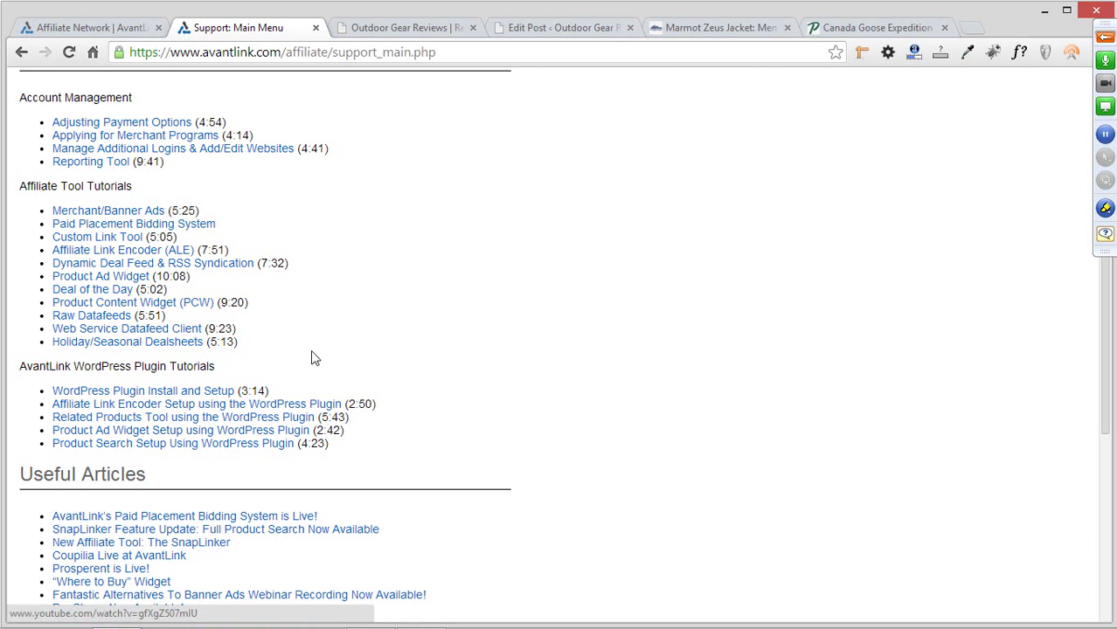
Step: Open and close the webinar Questions list, then return to the Marmot Zeus post editor
scroll(571, 302, "up", 3)
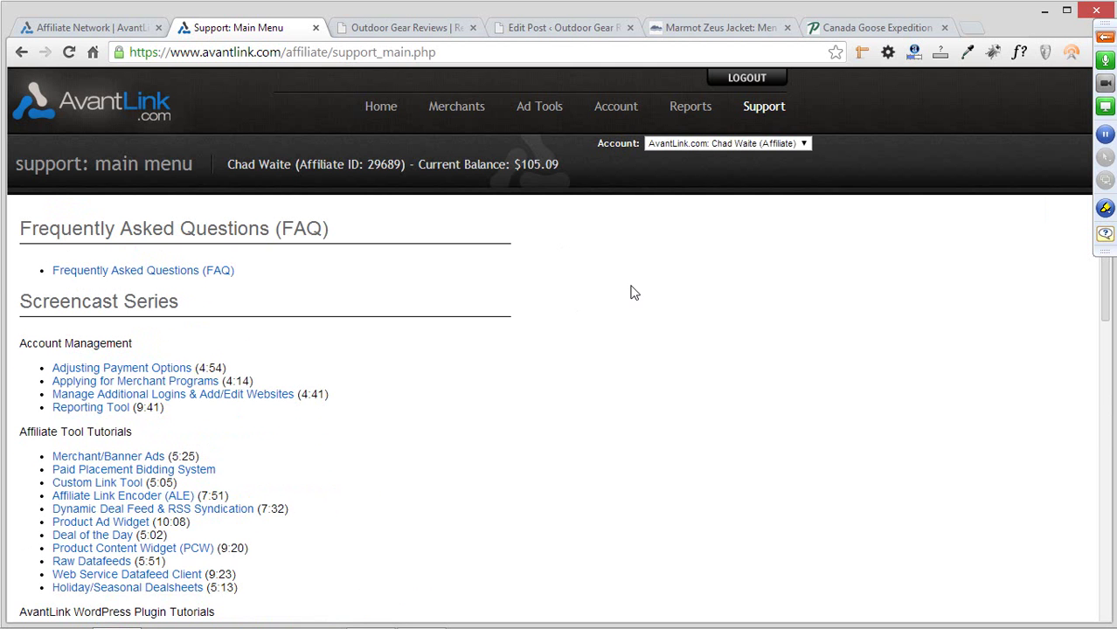
left_click(1106, 235)
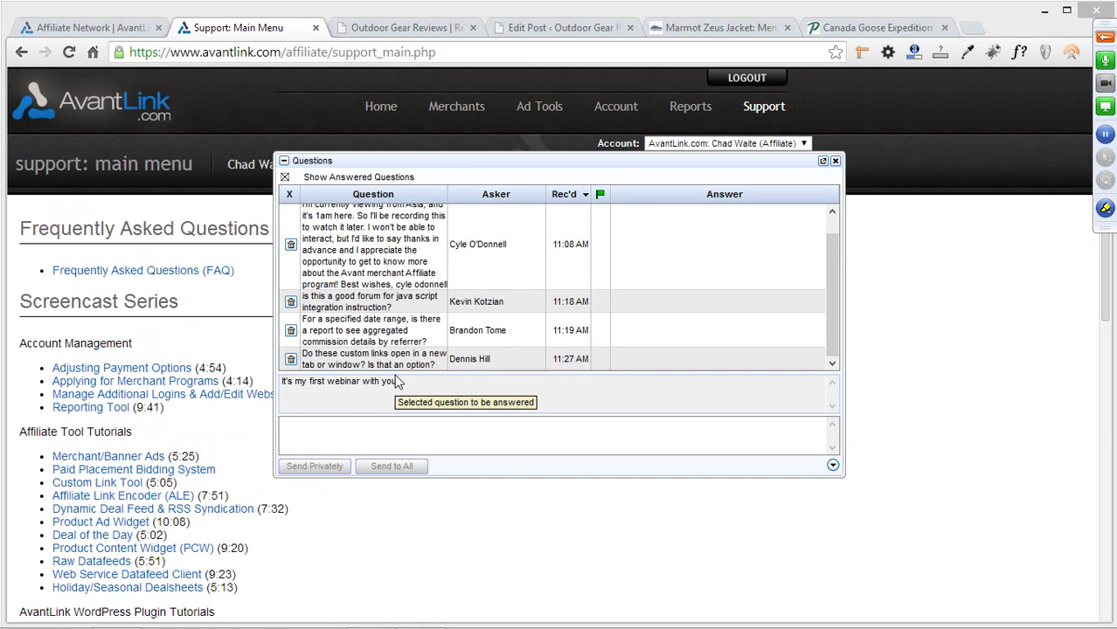
left_click(823, 162)
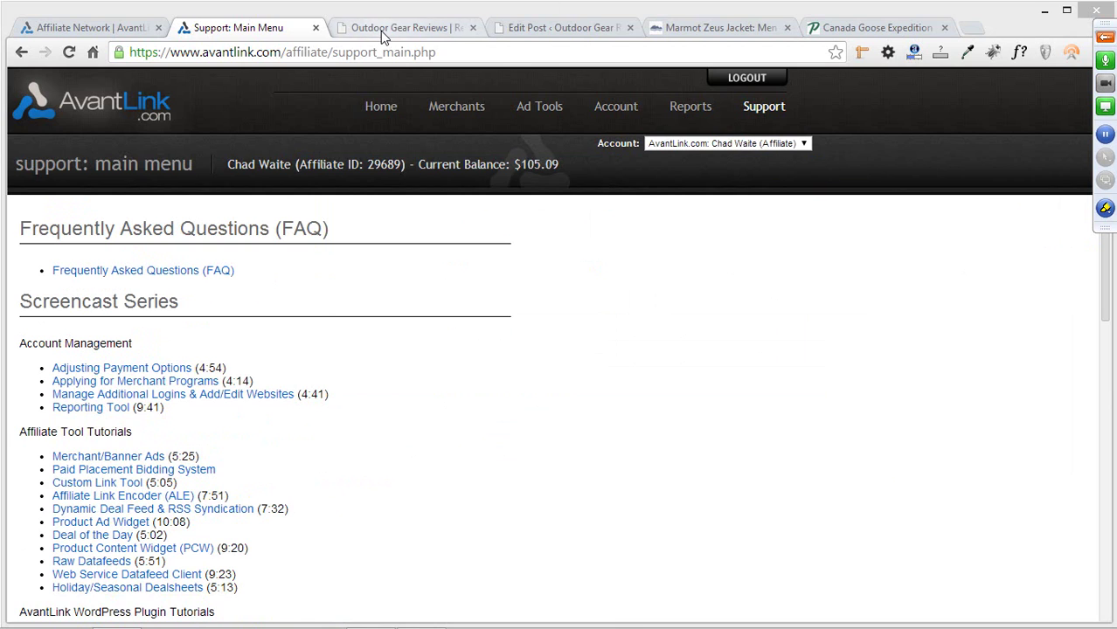
left_click(384, 28)
left_click(570, 28)
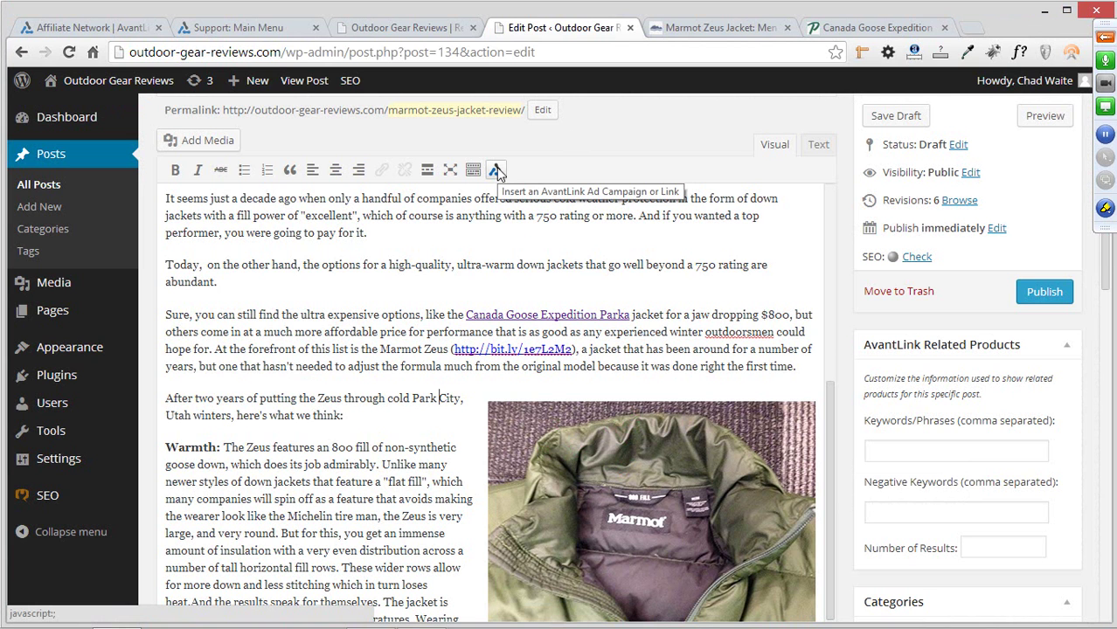
left_click(296, 30)
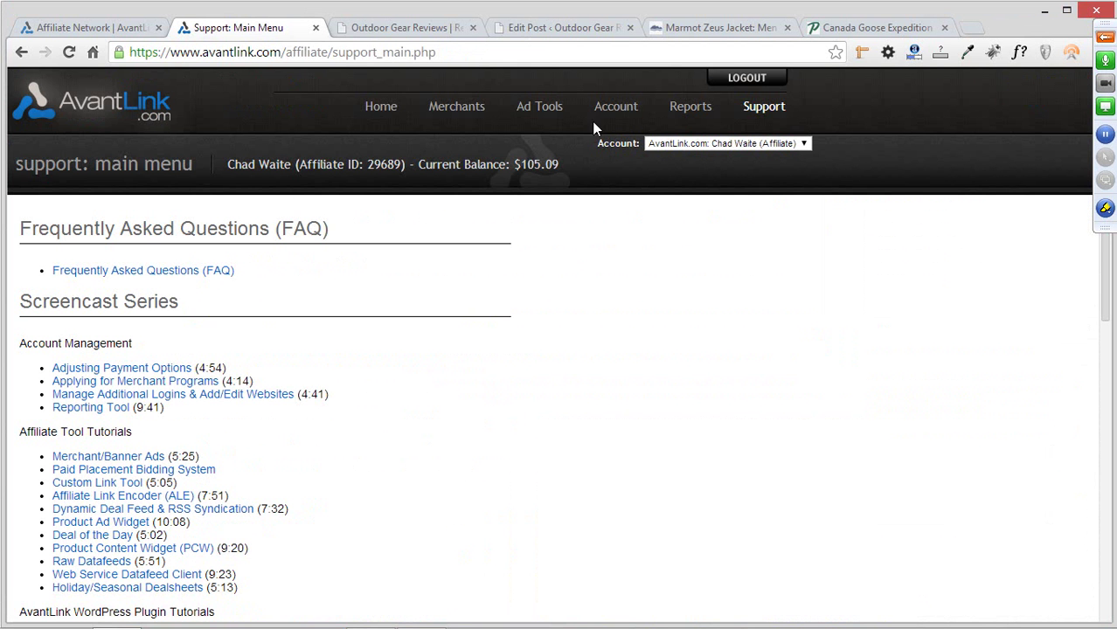
mouse_move(555, 278)
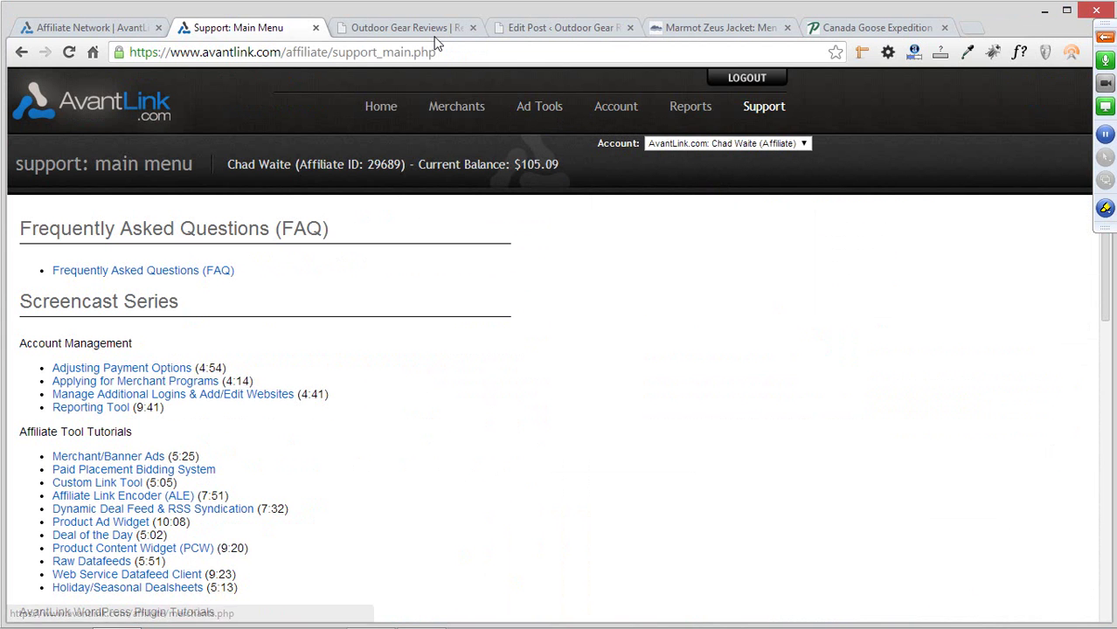
left_click(537, 31)
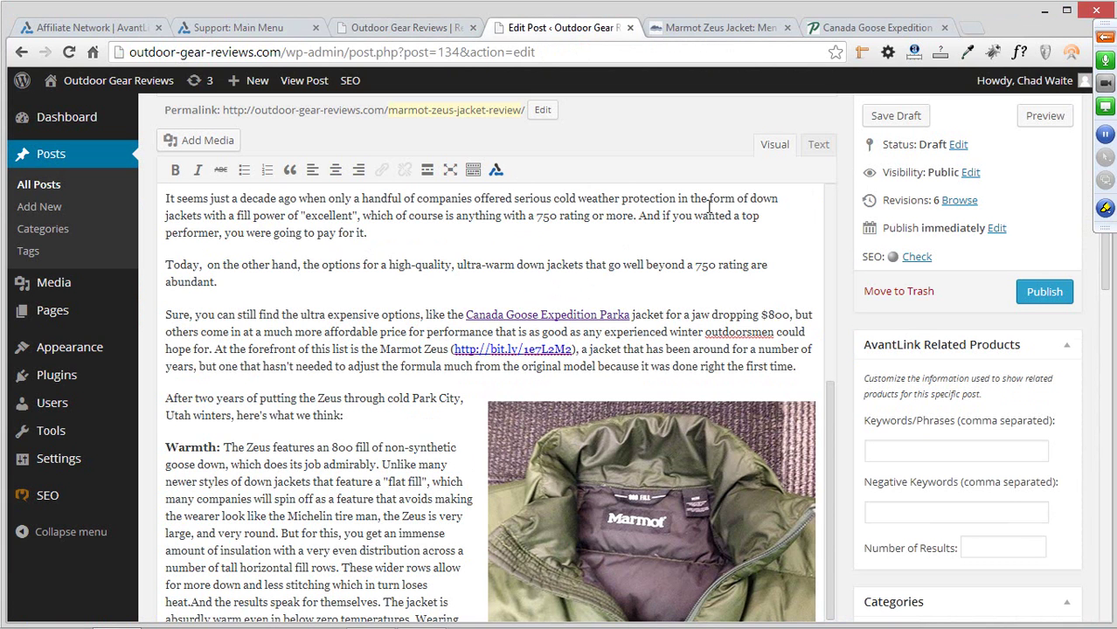
Step: Show the post's HTML source in the editor's Text view
left_click(631, 314)
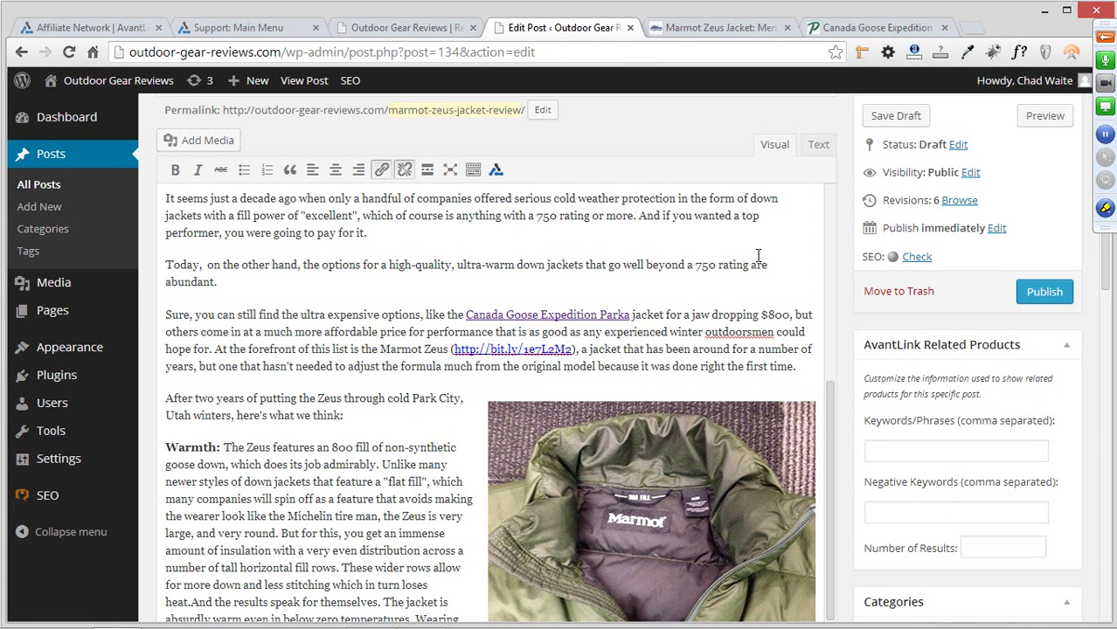
left_click(818, 145)
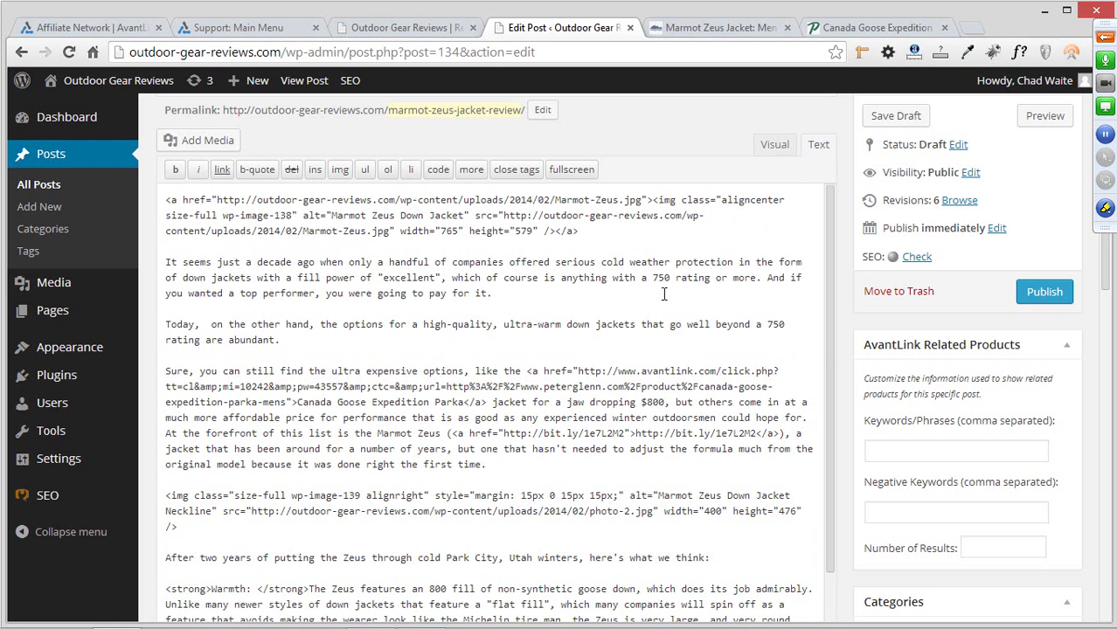
left_click(774, 145)
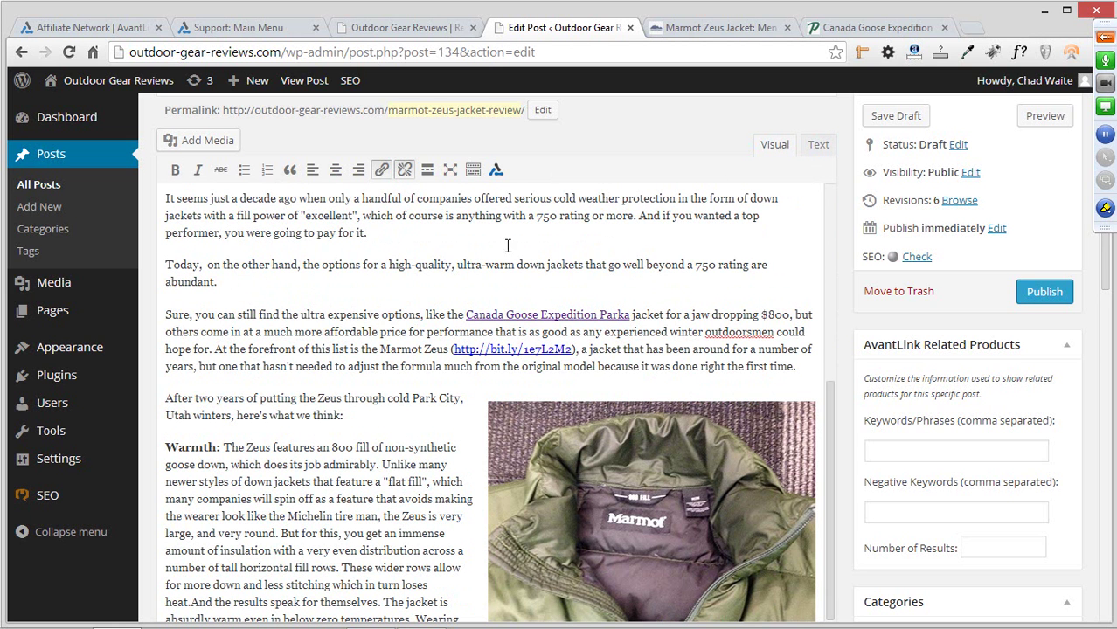
left_click(818, 145)
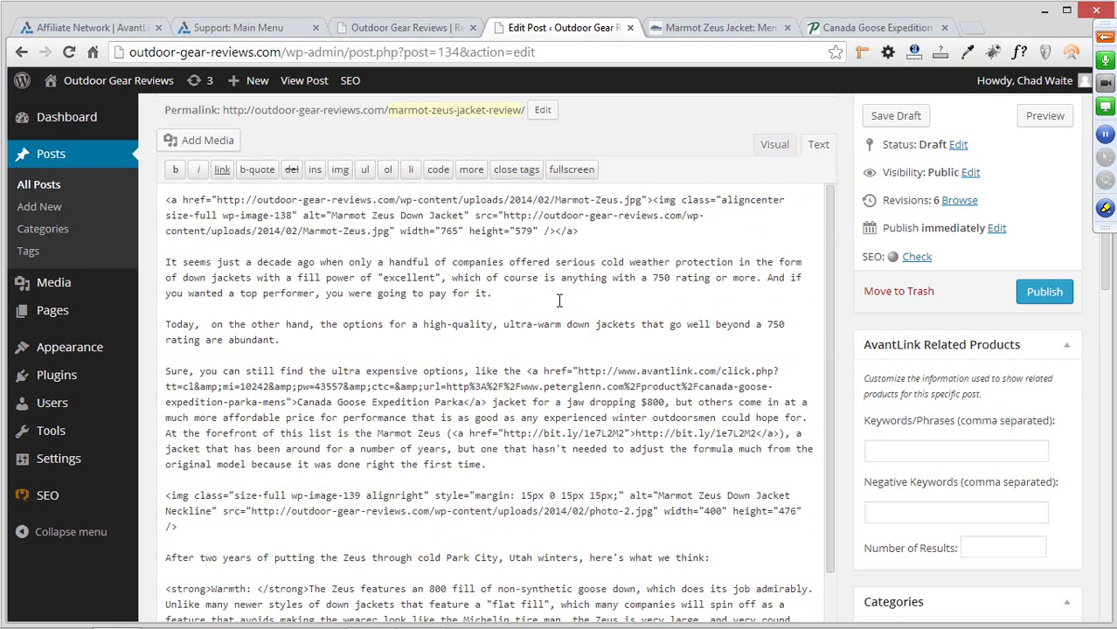
scroll(554, 298, "down", 1)
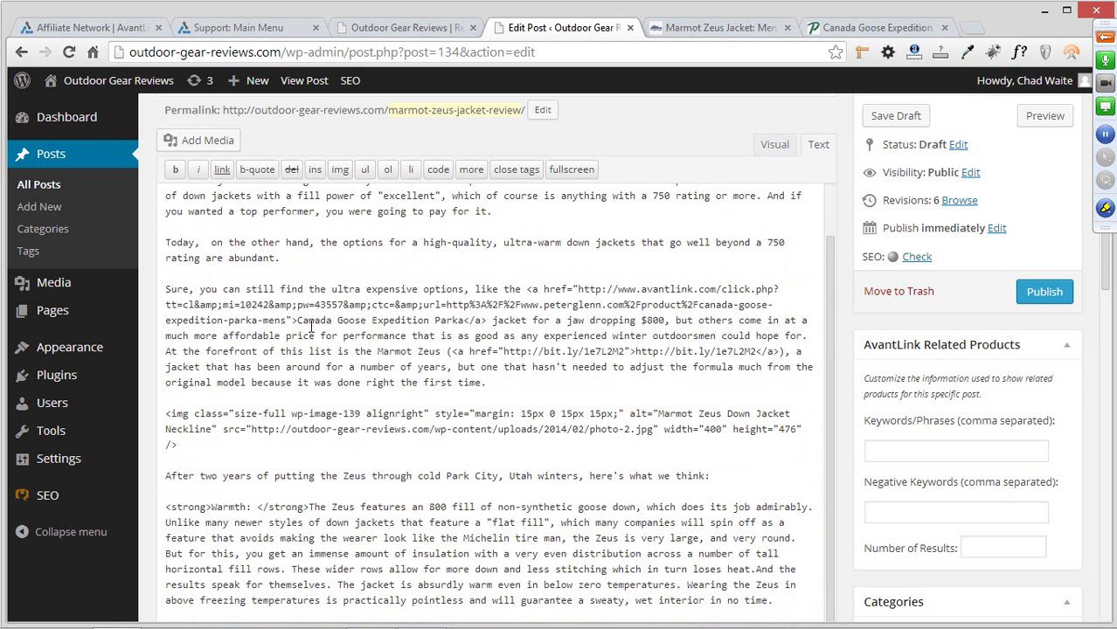
Step: Add target="_blank" to the Canada Goose Expedition Parka link tag after its href URL
left_click_drag(298, 321, 465, 322)
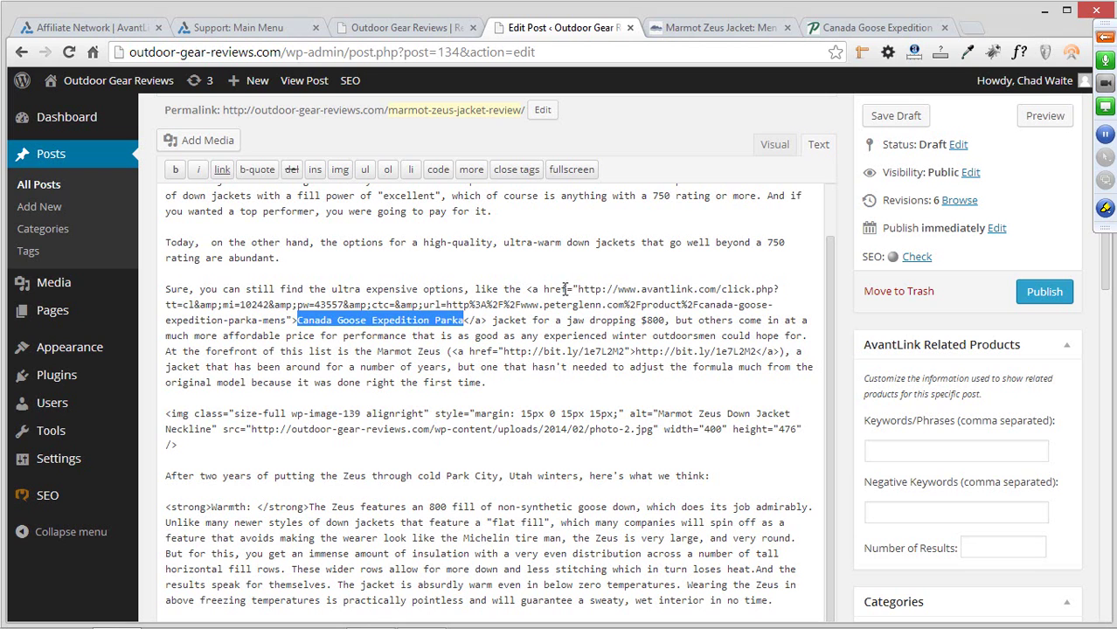
left_click_drag(543, 289, 290, 319)
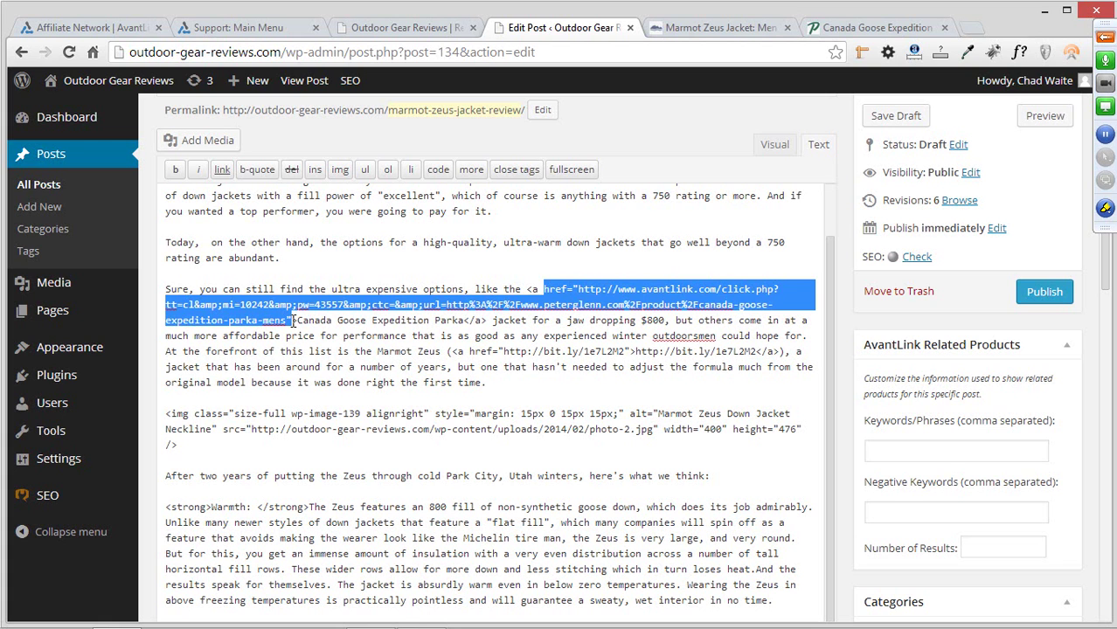
left_click(291, 319)
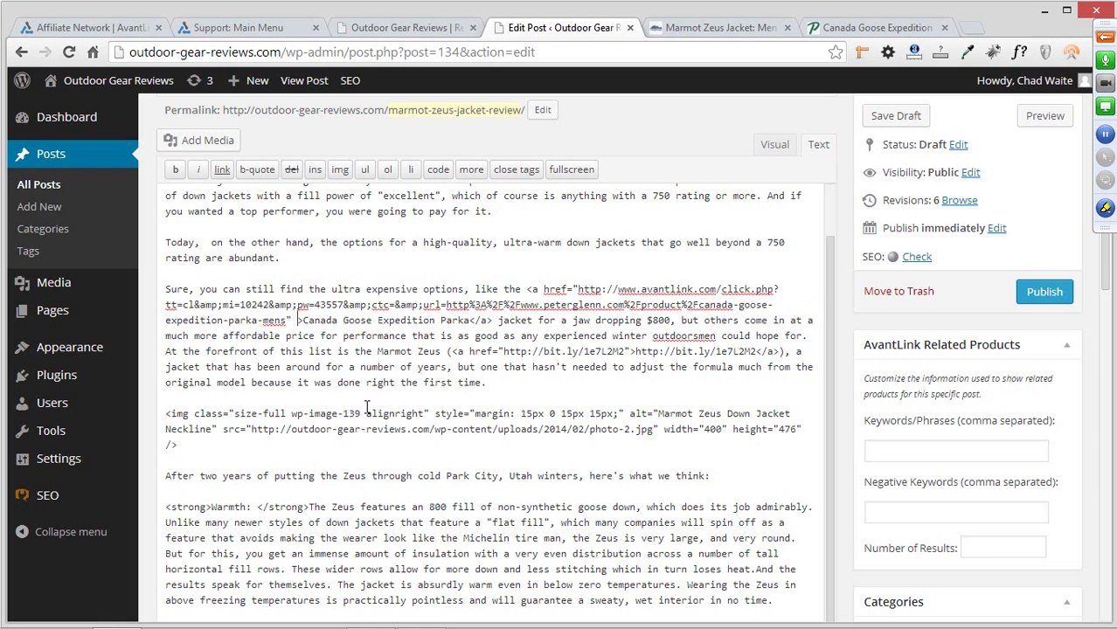
type("target")
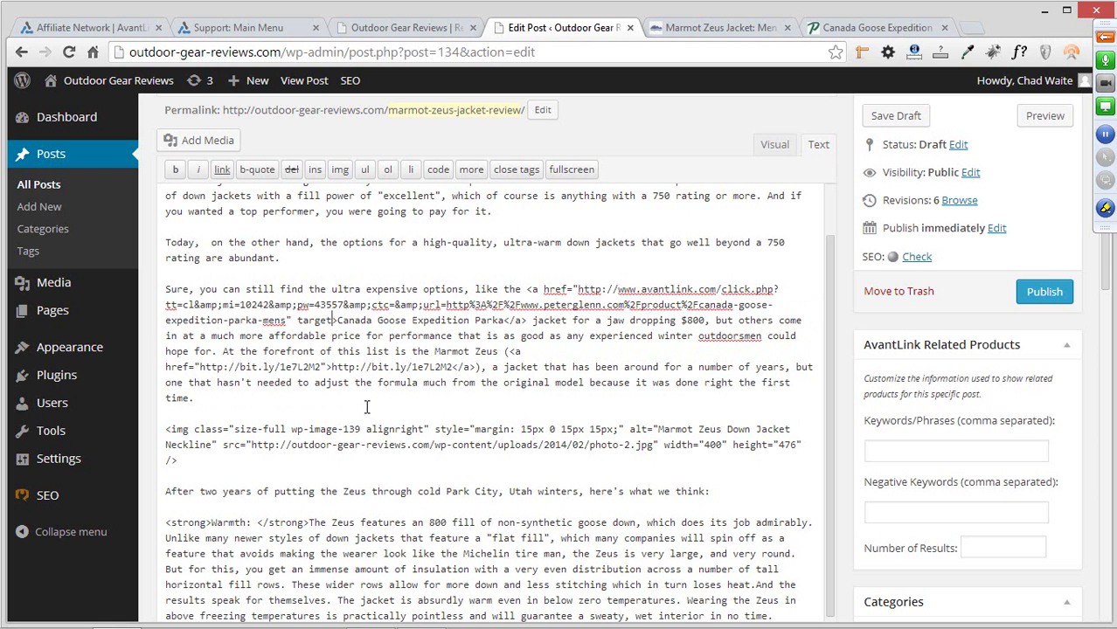
type("=\"")
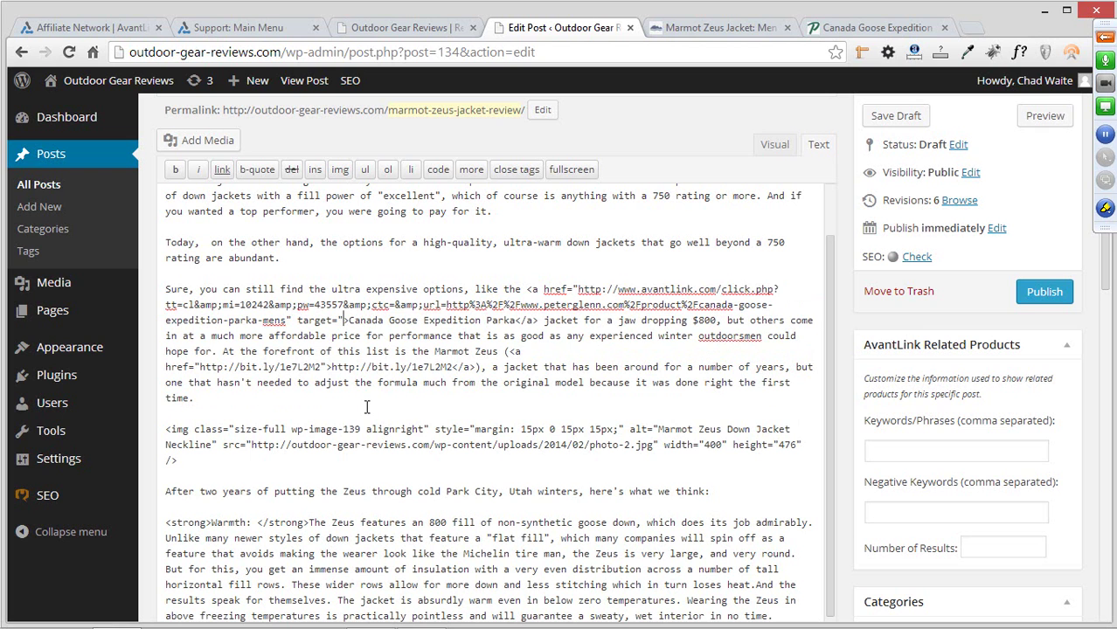
type("_")
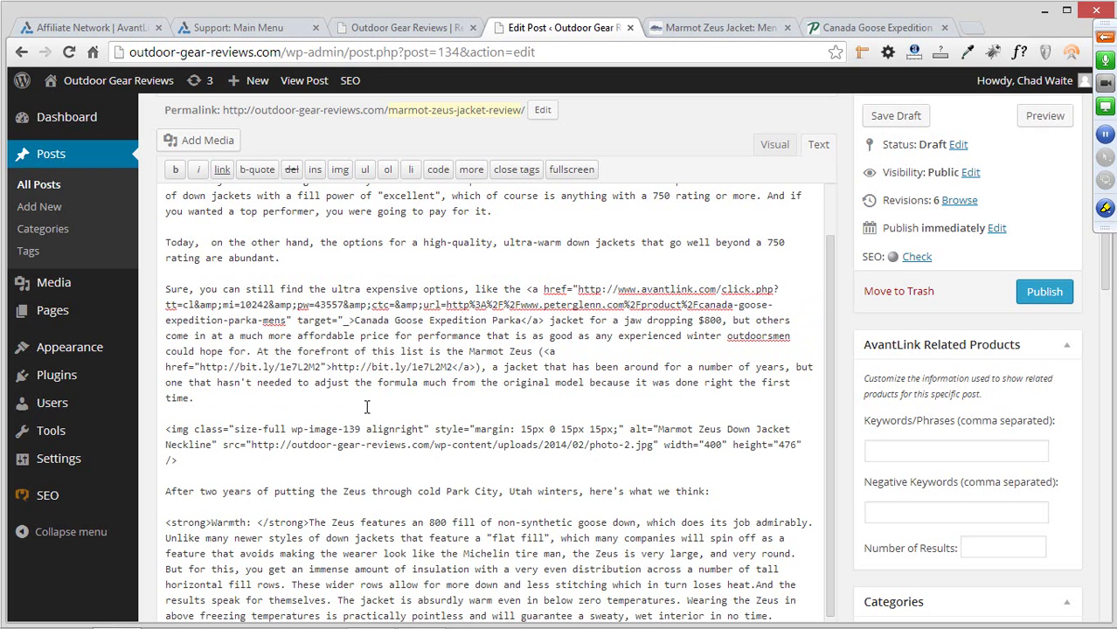
type("blank\"")
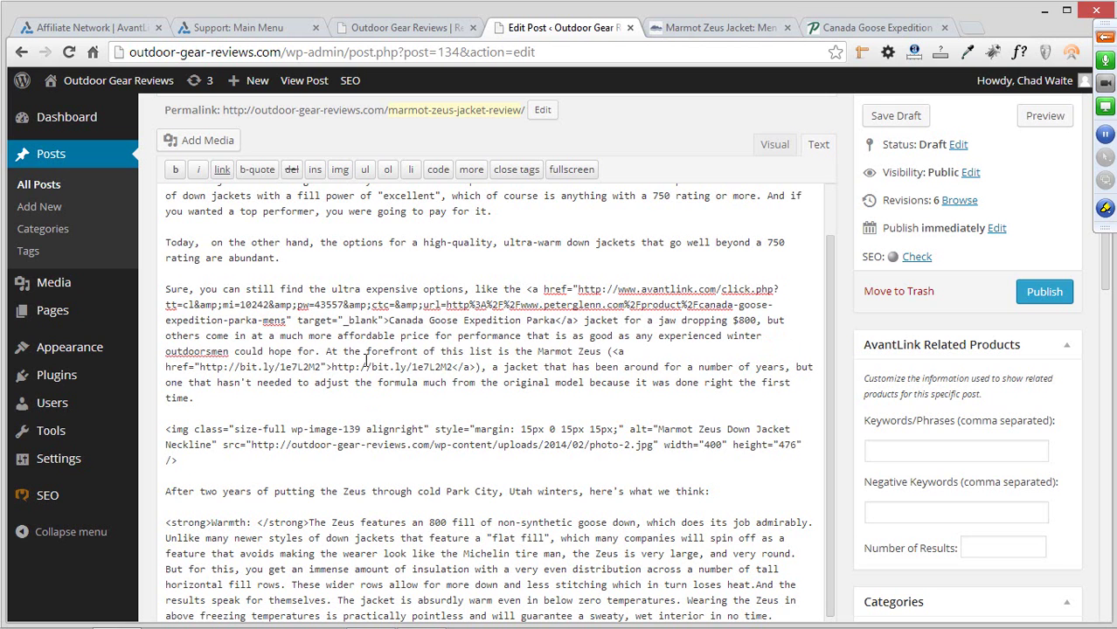
left_click_drag(297, 321, 386, 321)
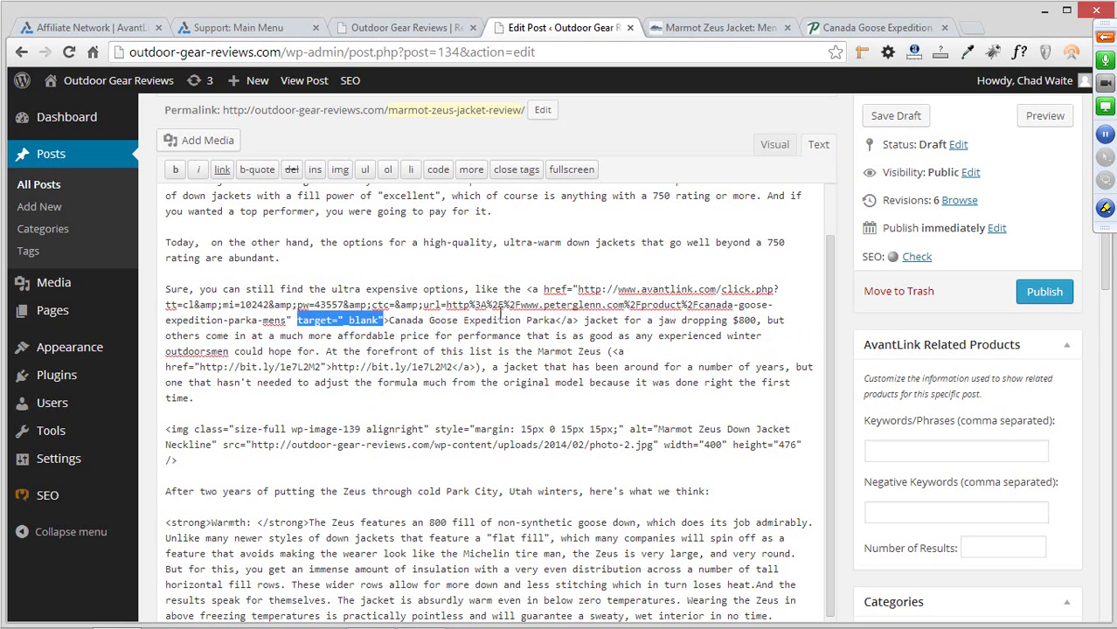
left_click_drag(527, 289, 386, 321)
left_click(390, 325)
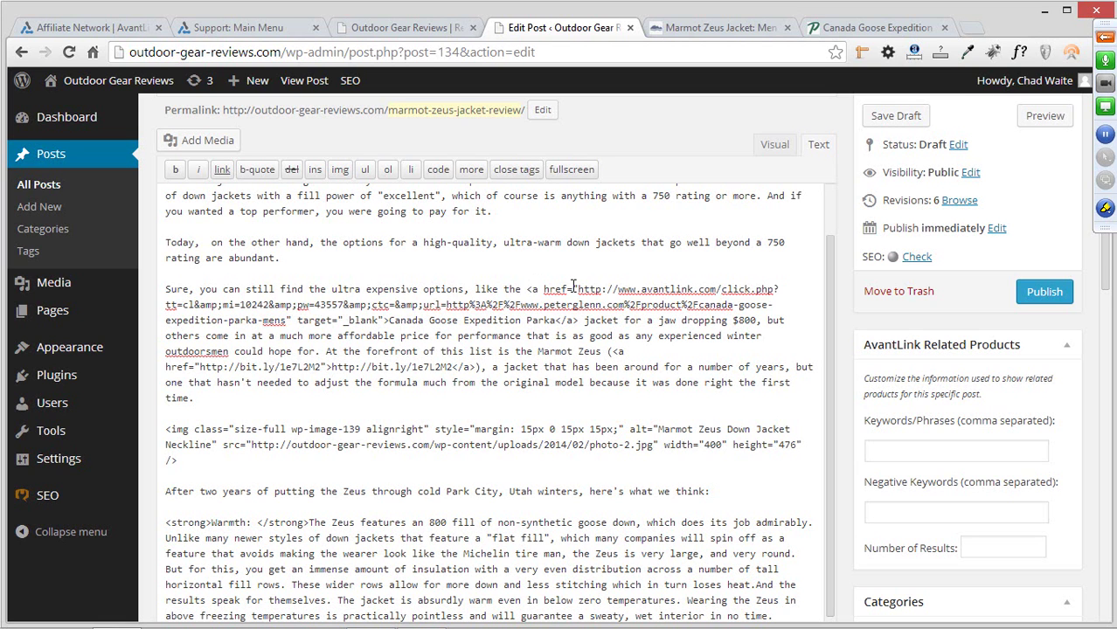
Step: Return to the Visual view and select the jacket photo in the post
left_click(772, 149)
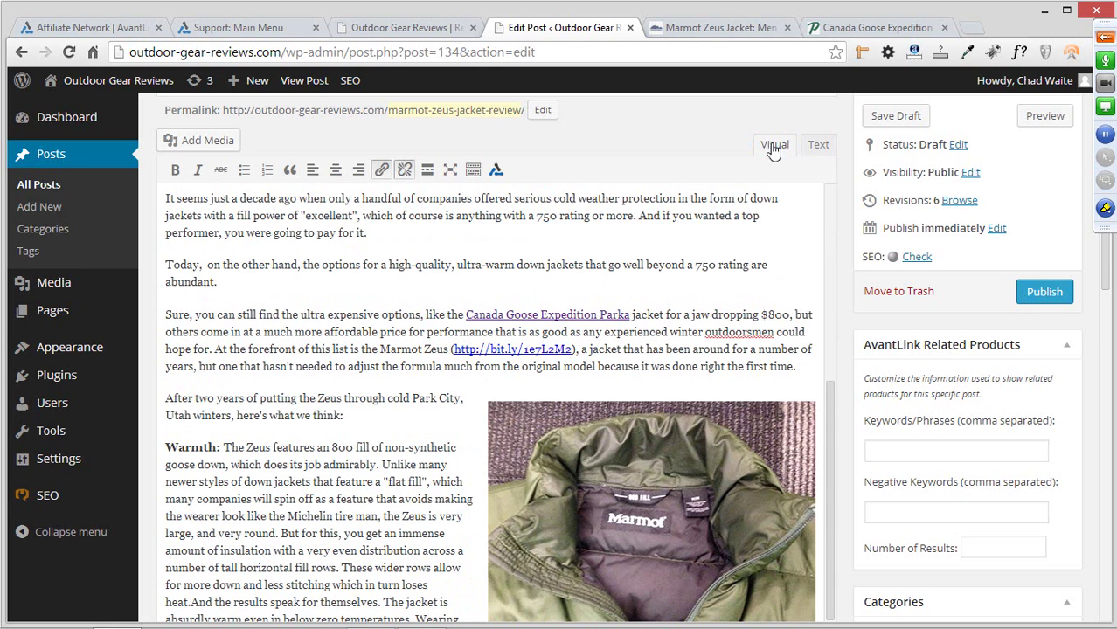
left_click(401, 341)
scroll(394, 254, "down", 1)
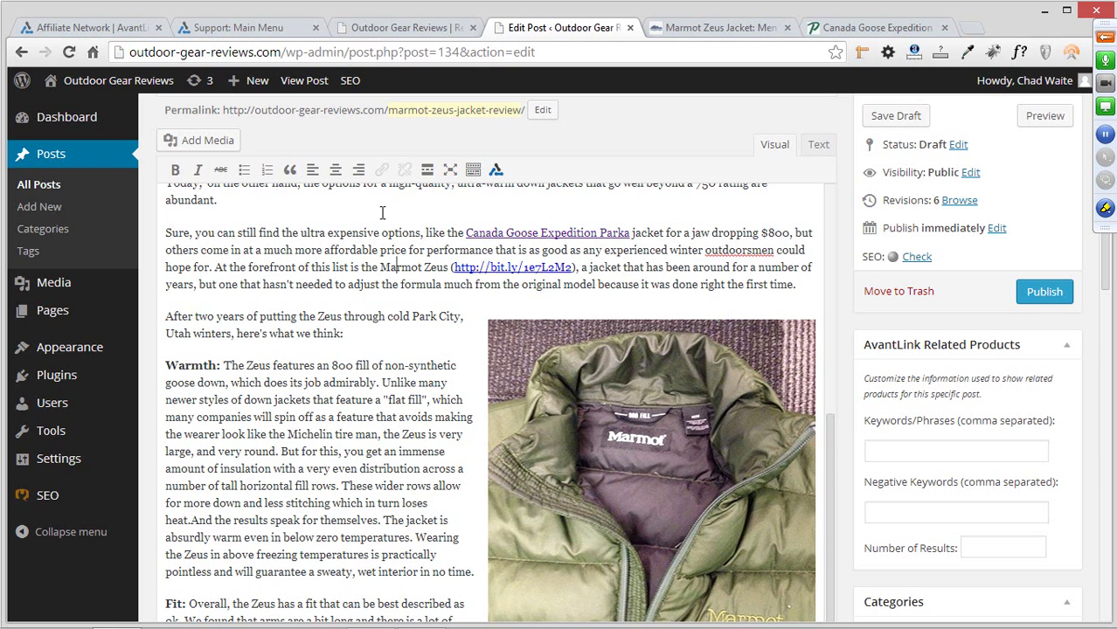
scroll(363, 252, "down", 2)
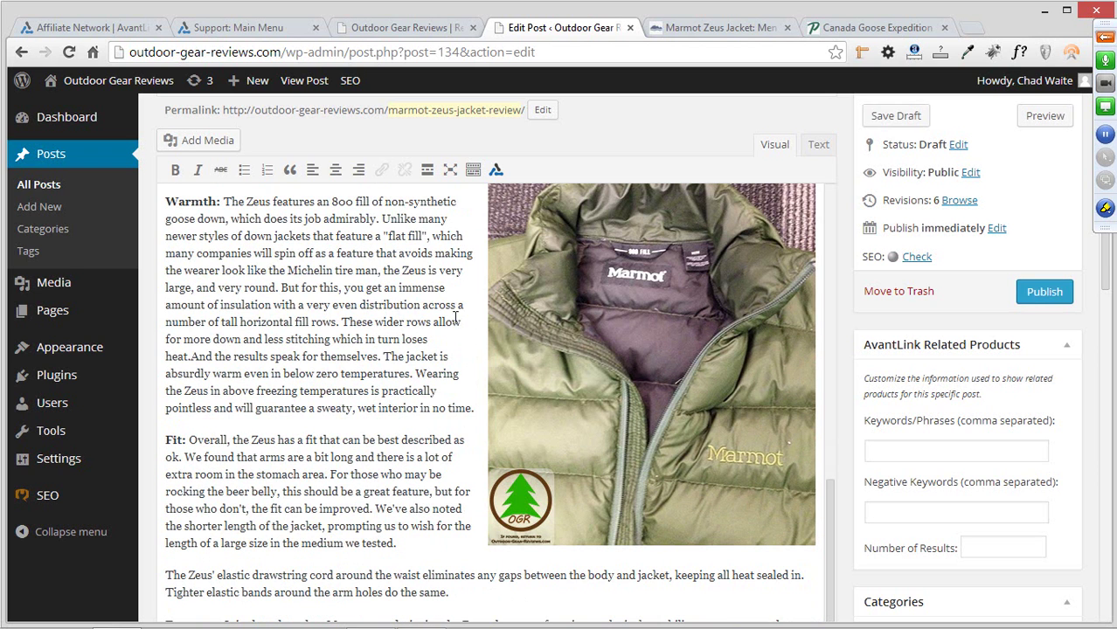
left_click(684, 334)
scroll(688, 347, "up", 2)
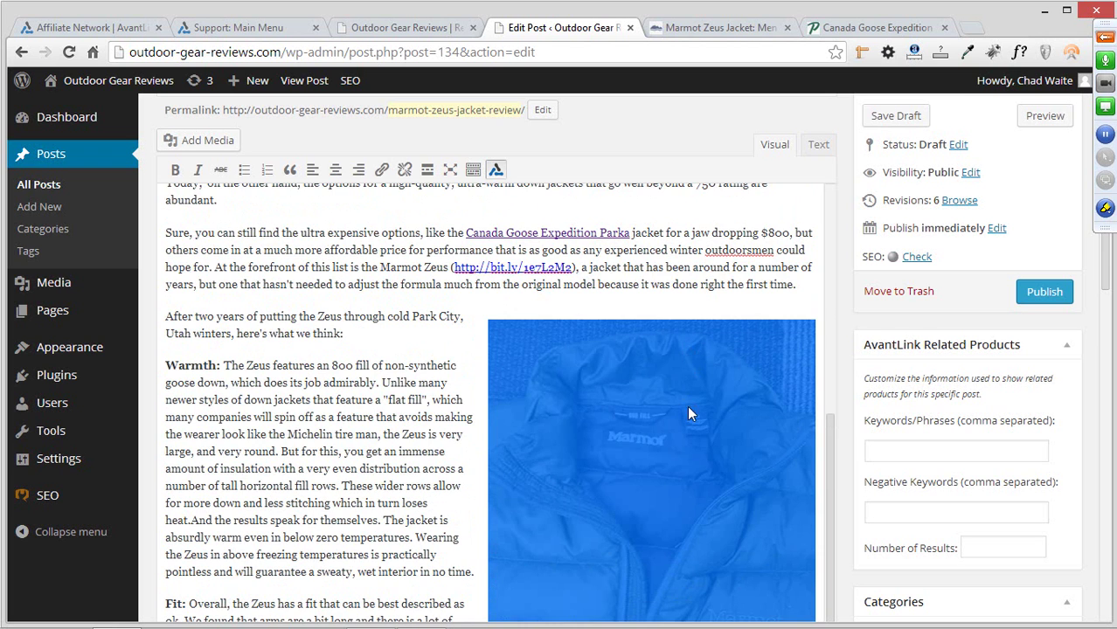
scroll(687, 406, "up", 5)
Step: Select then deselect the Marmot header image, then show the Tahoe Mountain Sports Marmot Zeus Jacket page
left_click(594, 317)
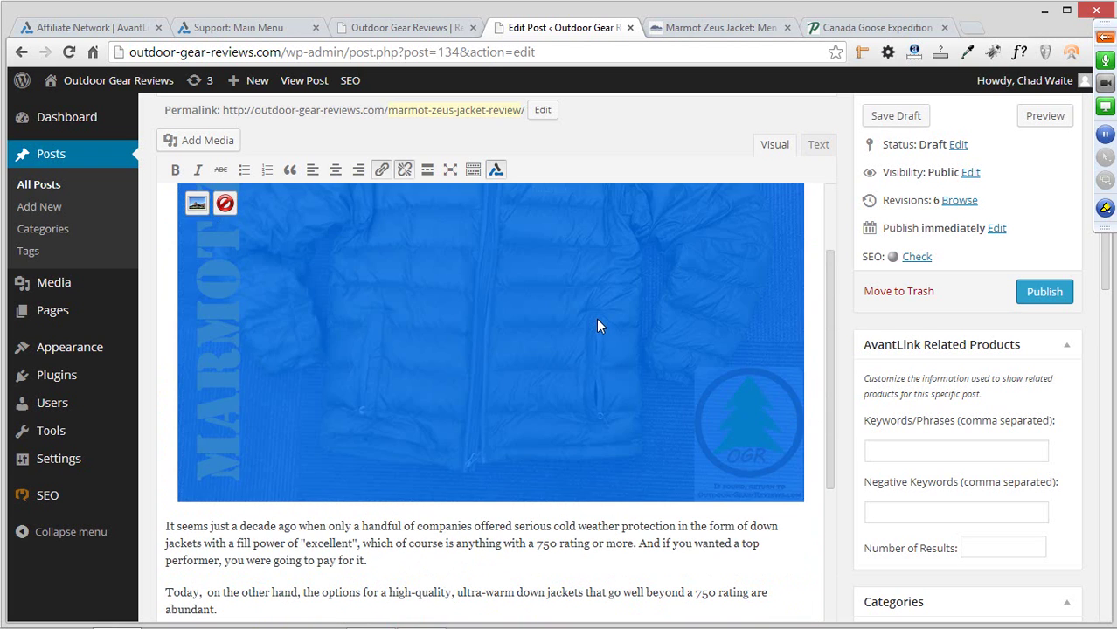
scroll(596, 318, "down", 3)
left_click(692, 366)
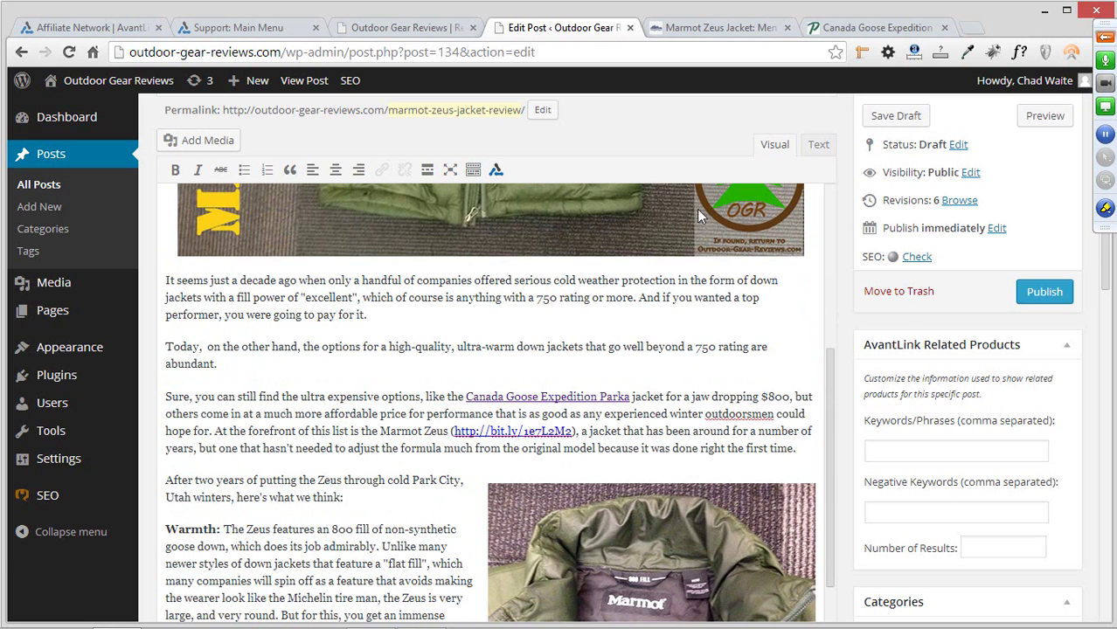
left_click(699, 29)
mouse_move(586, 305)
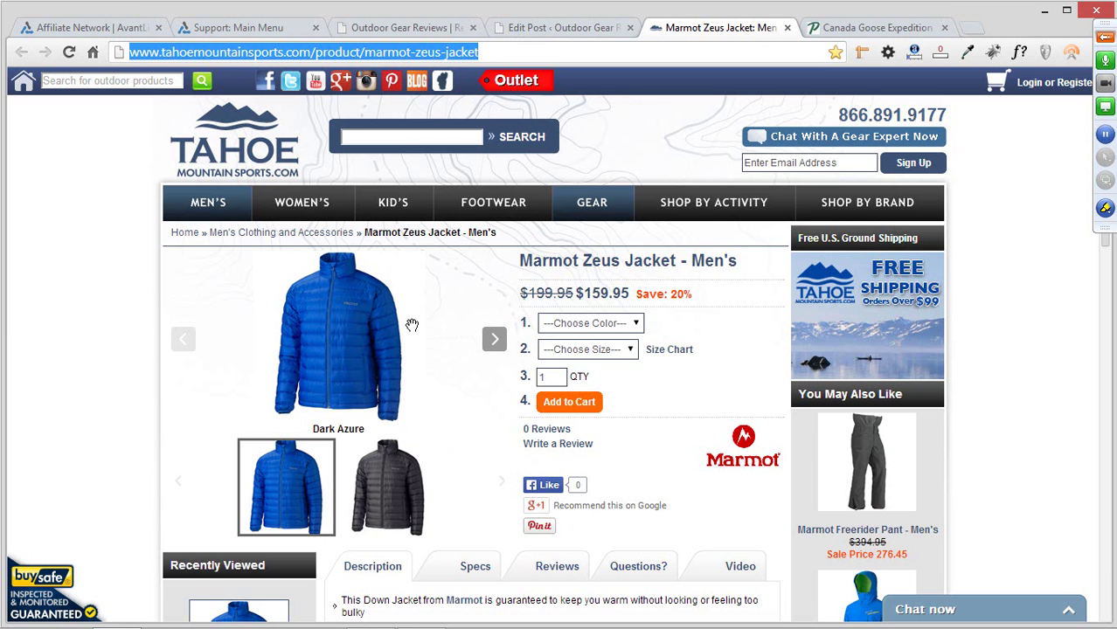
Step: Go back to the review post editor, briefly show Firefox, and open the GoToWebinar questions list
left_click(516, 20)
scroll(393, 413, "down", 4)
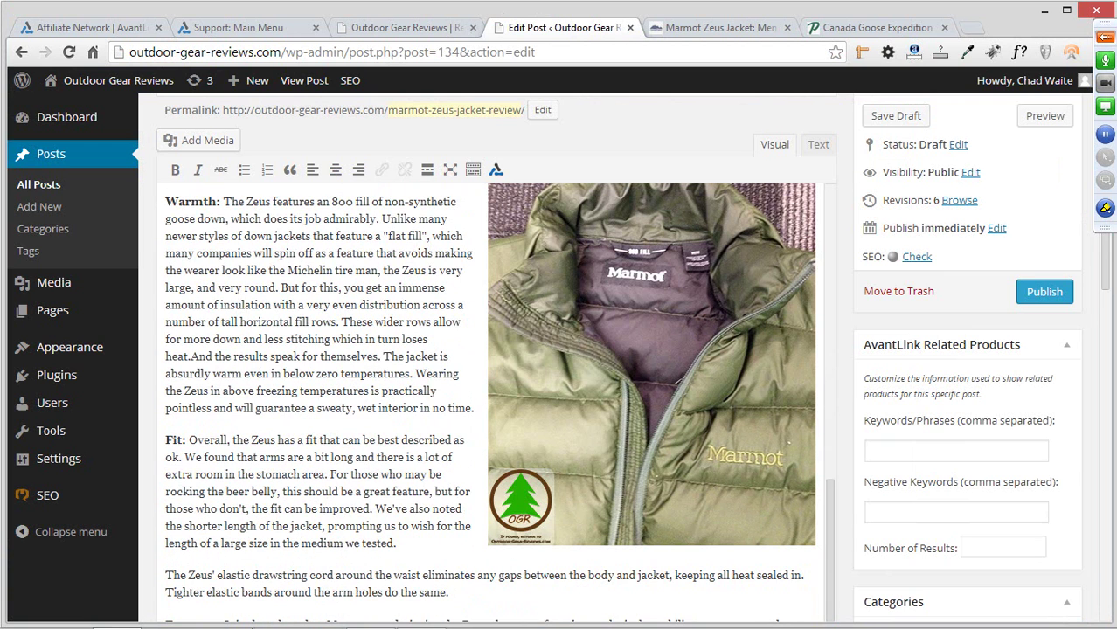
mouse_move(214, 622)
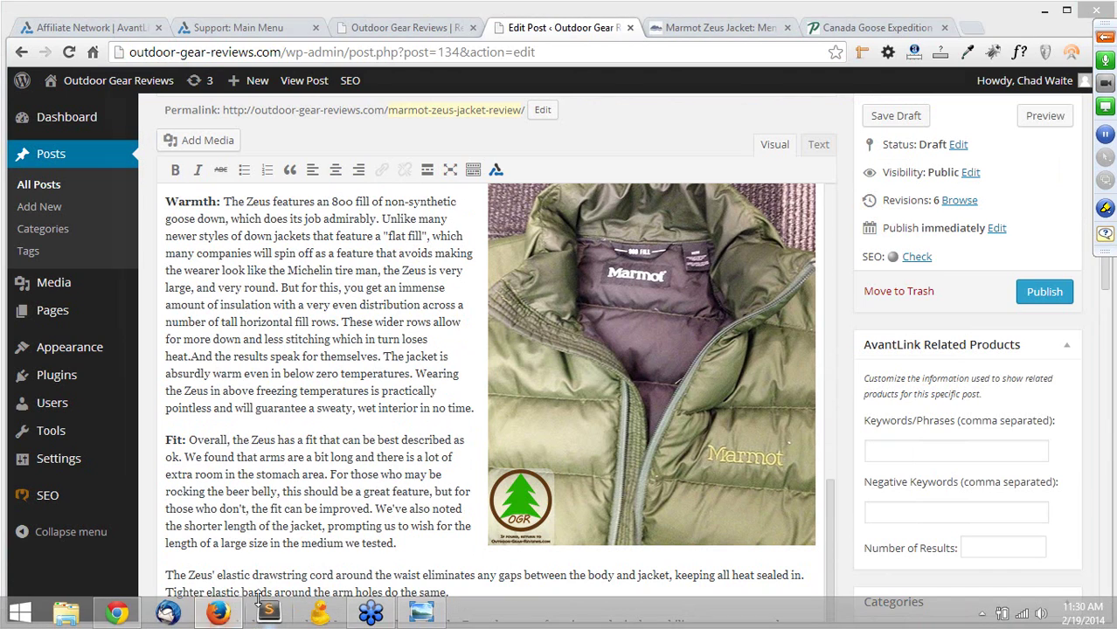
left_click(218, 613)
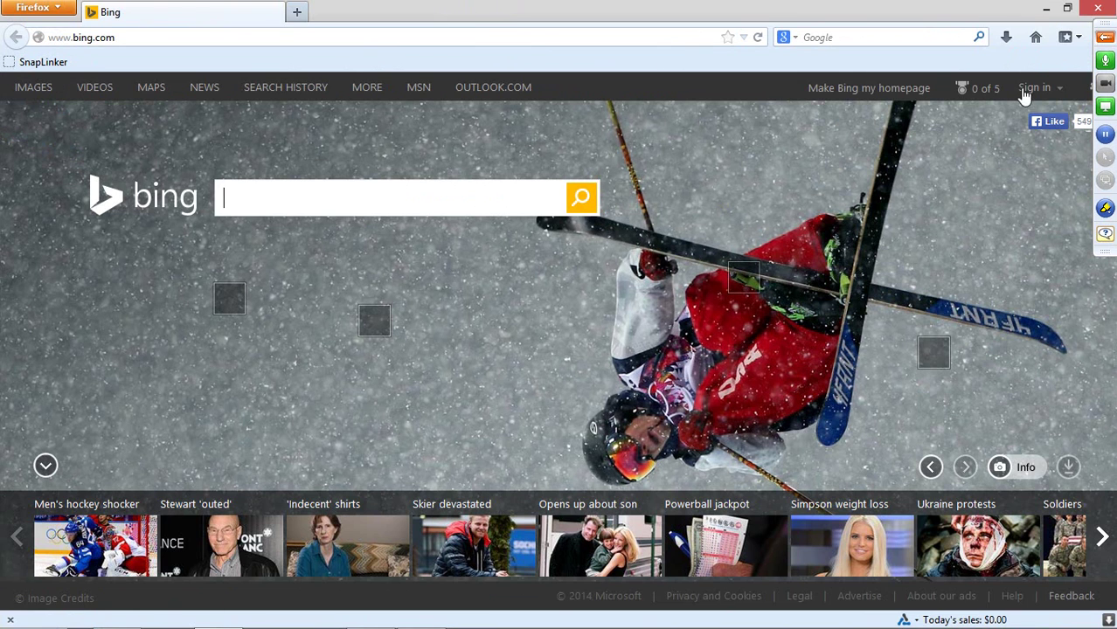
left_click(1045, 10)
left_click(1106, 236)
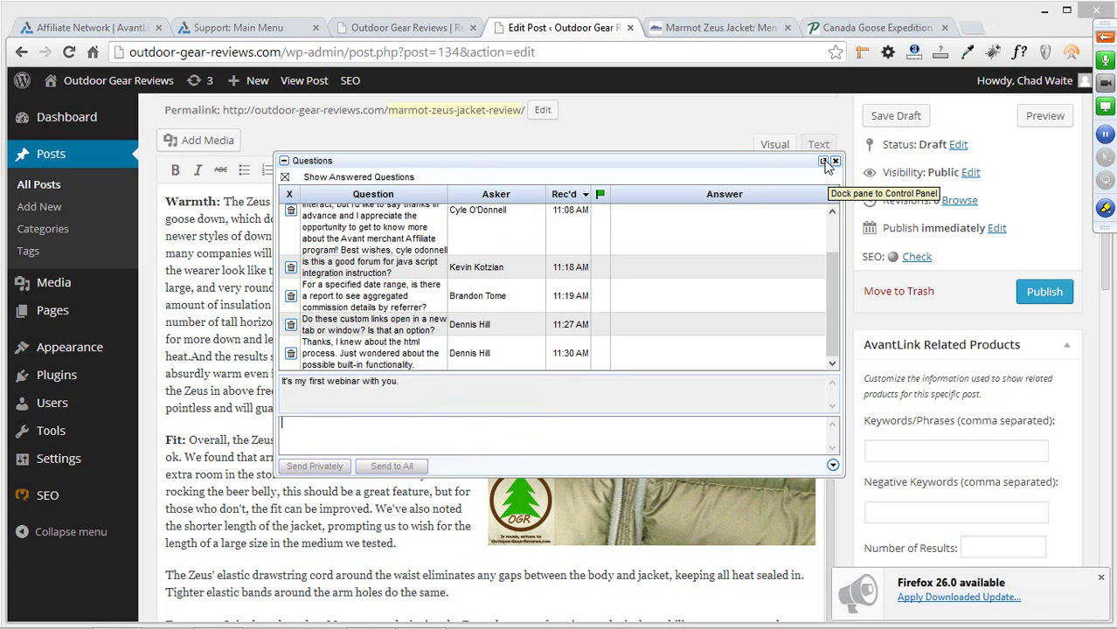
left_click(822, 162)
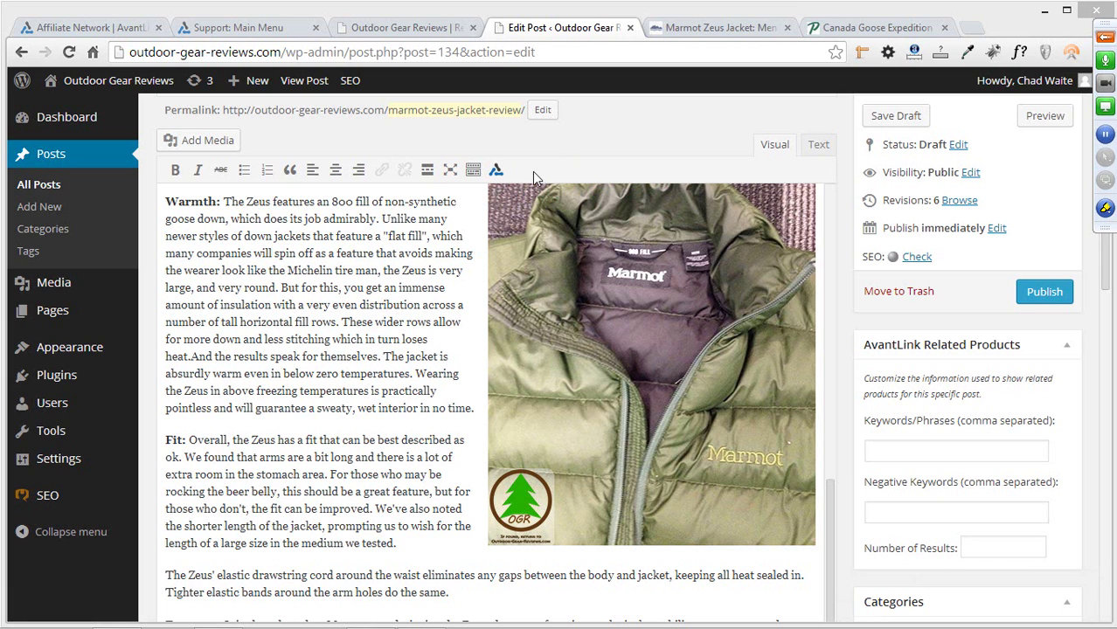
left_click(495, 170)
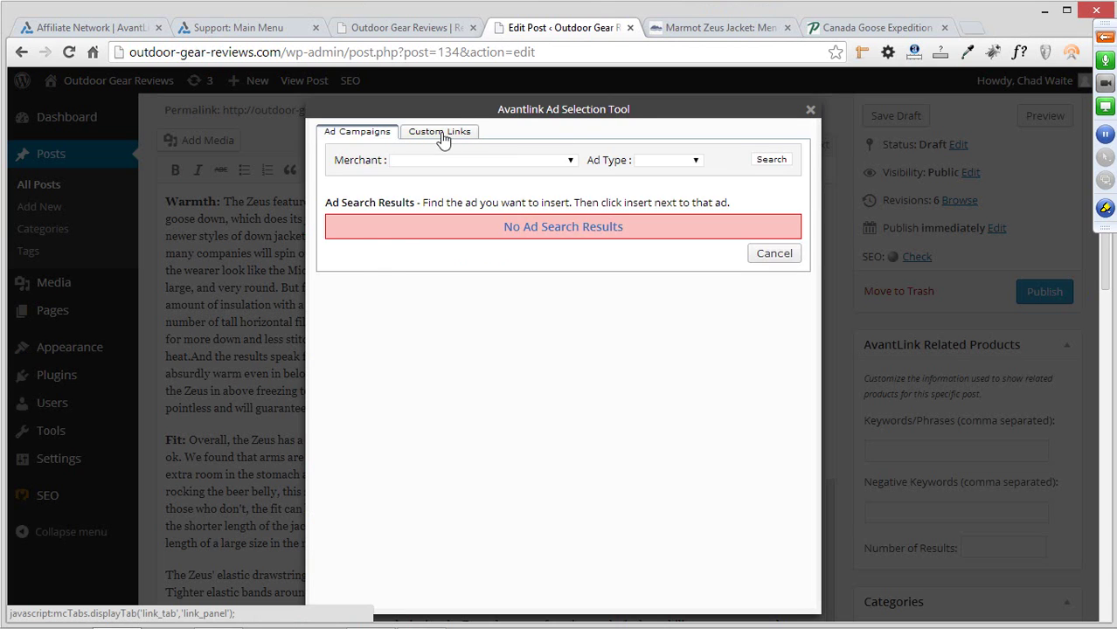
left_click(446, 138)
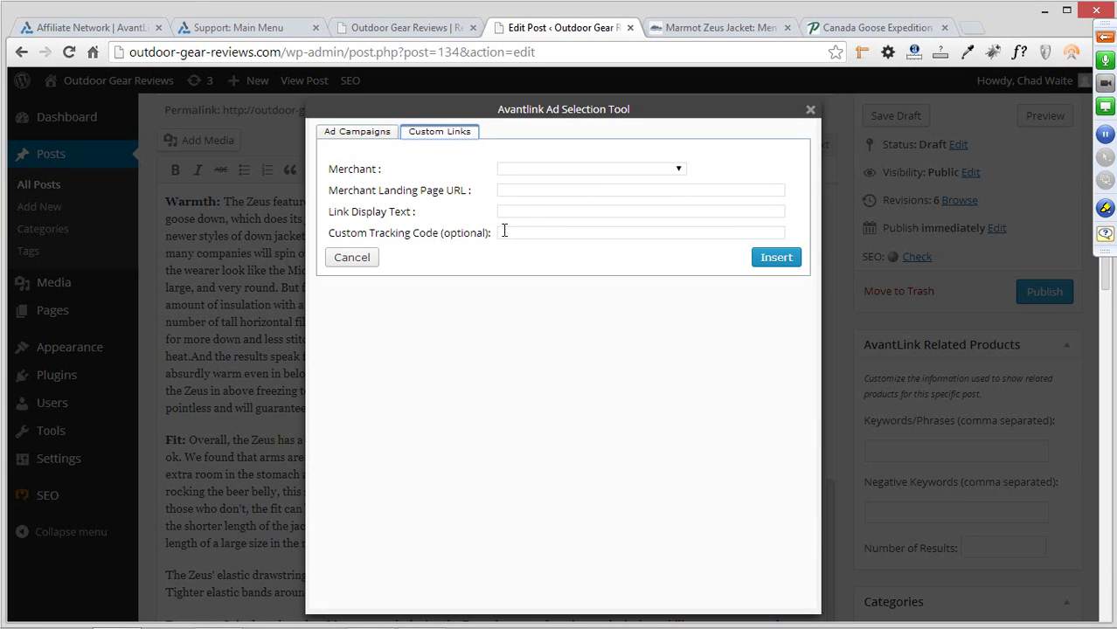
left_click(811, 115)
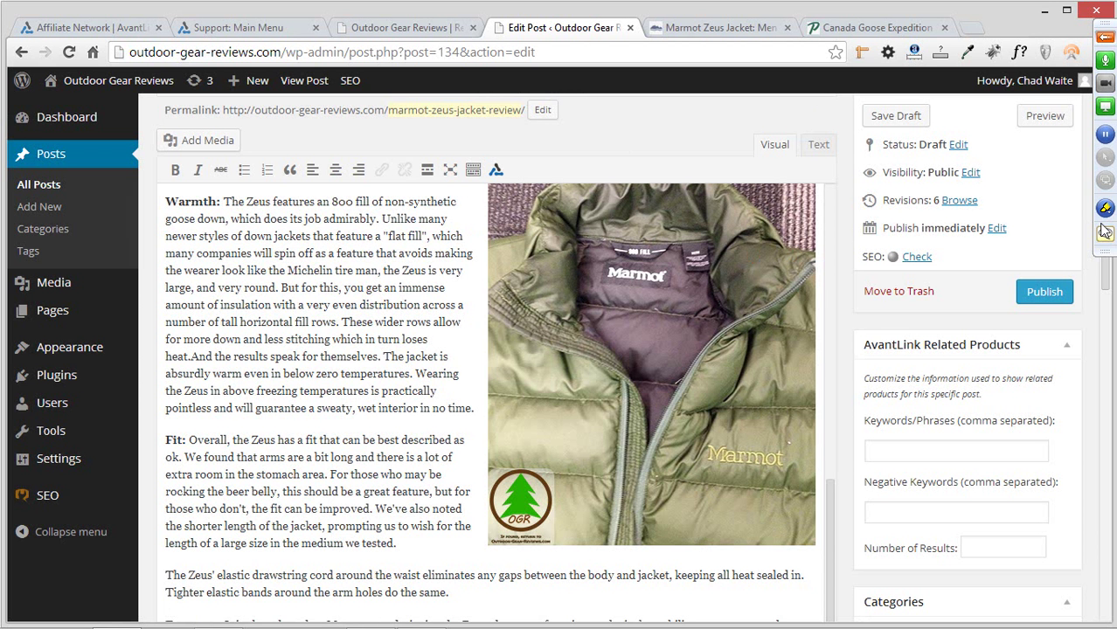
left_click(1104, 238)
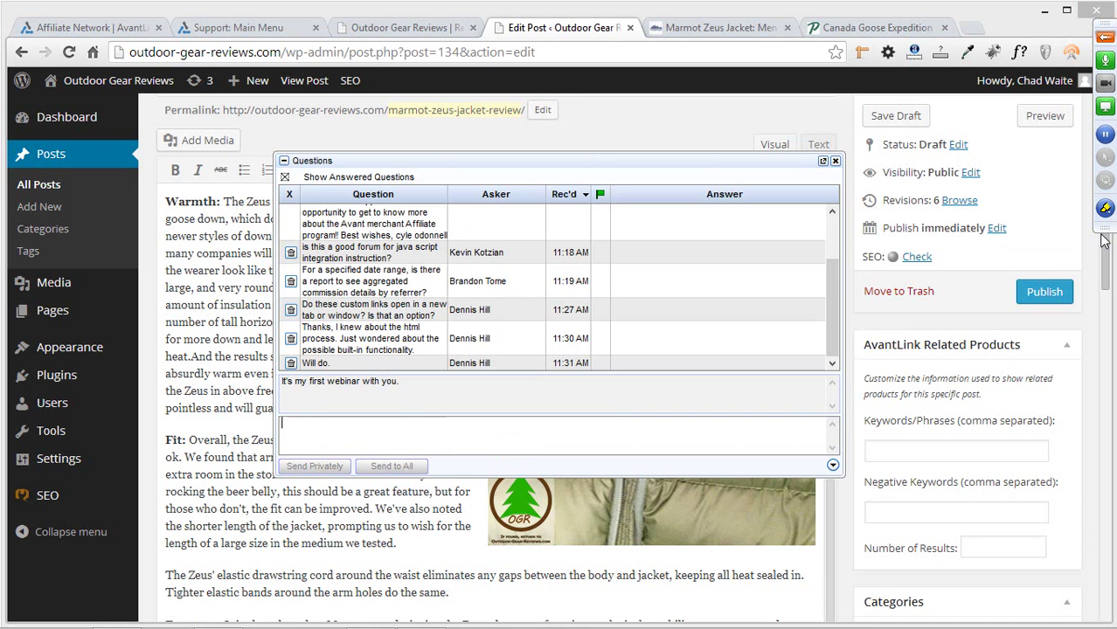
Step: Close the webinar questions and select the Marmot Zeus Jacket page's web address
left_click(835, 162)
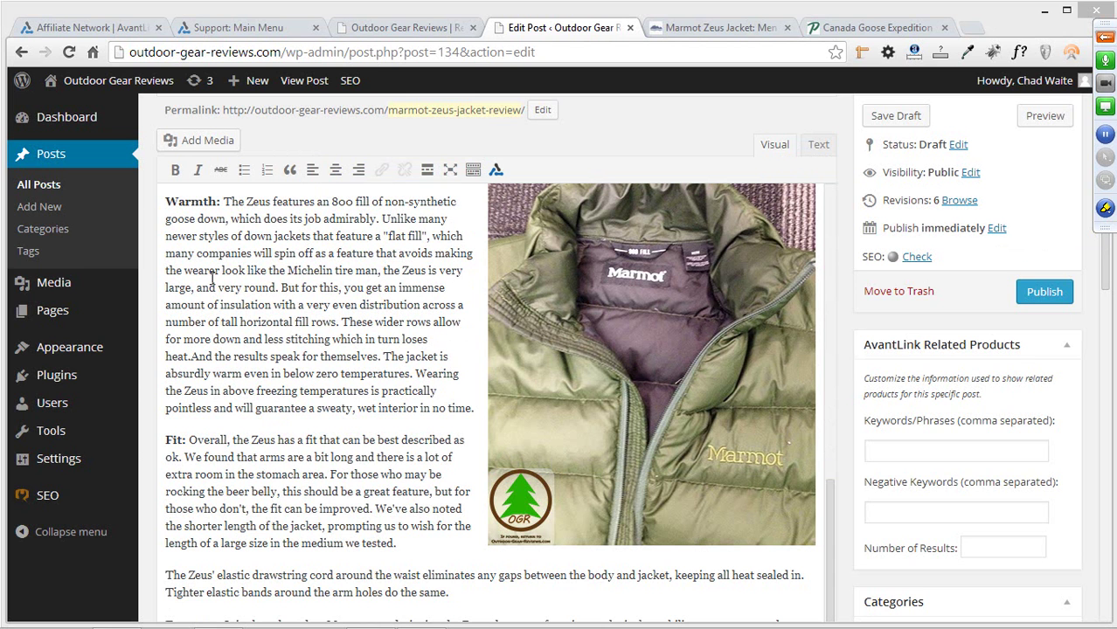
mouse_move(217, 622)
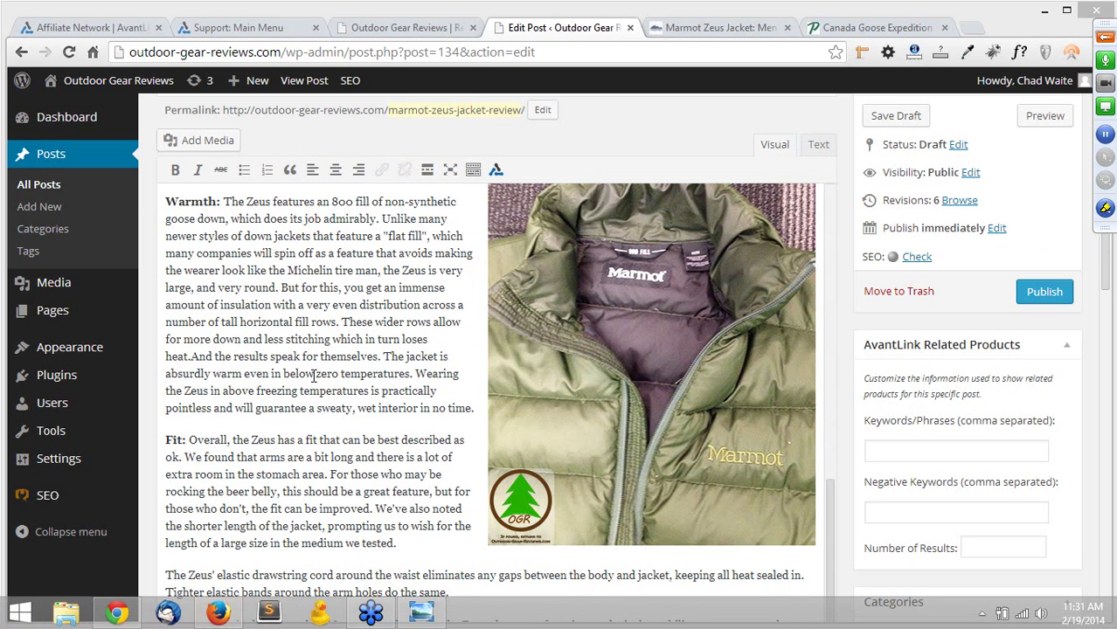
left_click(679, 37)
left_click(649, 54)
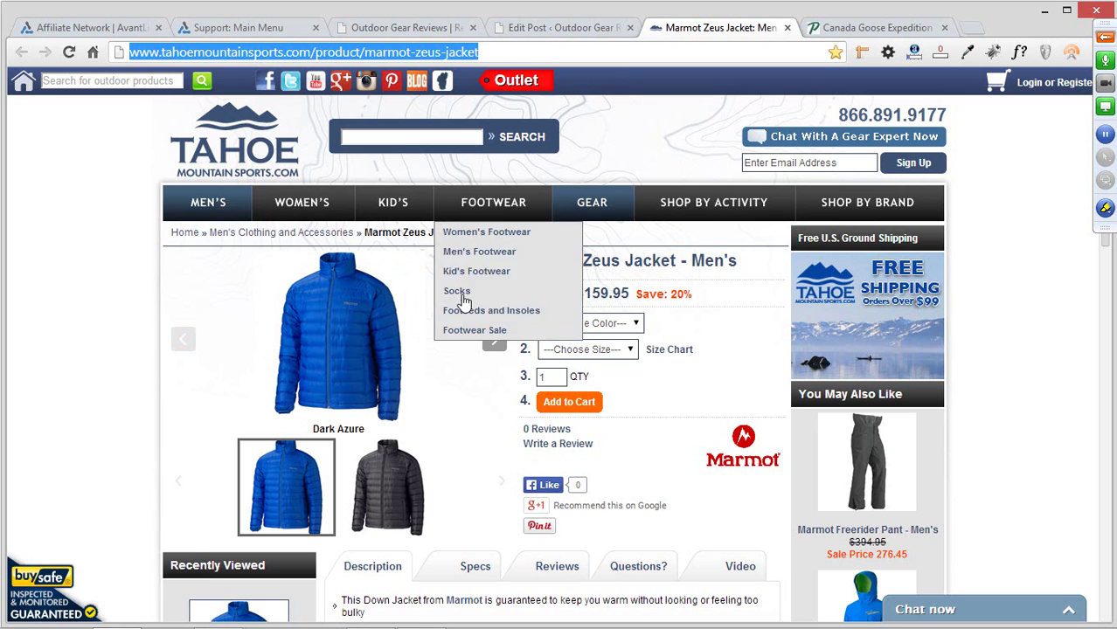
mouse_move(216, 617)
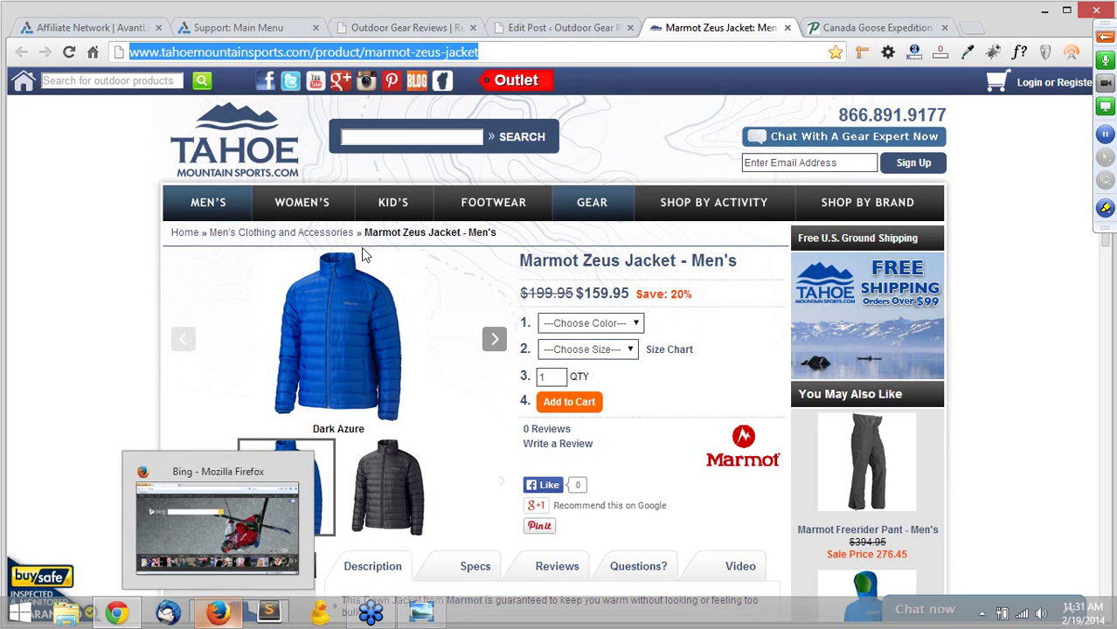
Step: Locate '$150 on sale' in the review's Price paragraph, then bring Firefox to the front
left_click(560, 27)
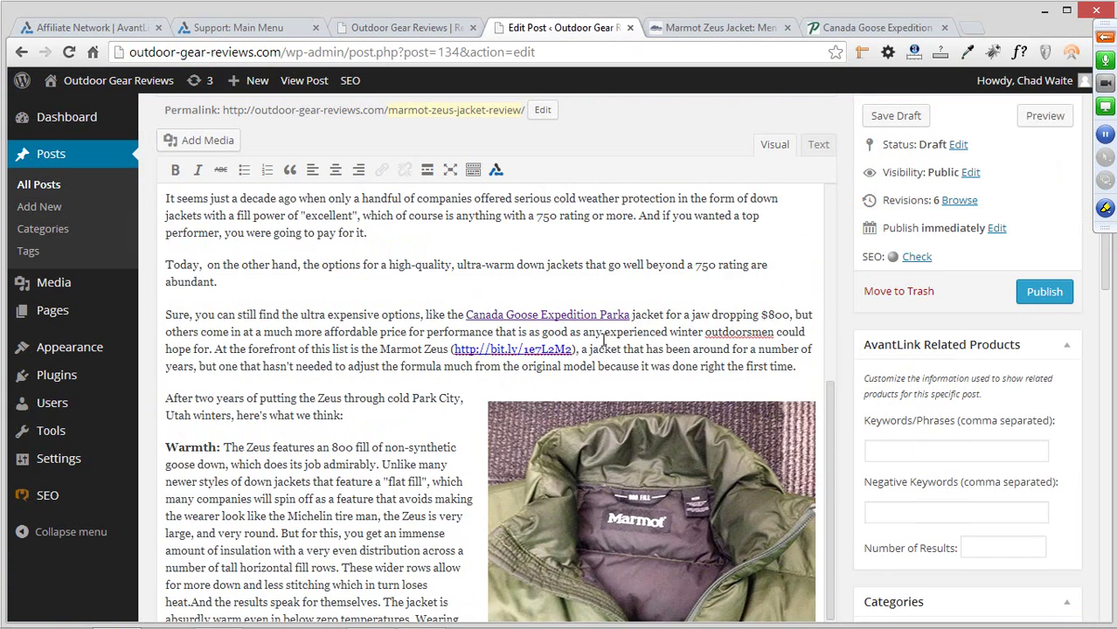
scroll(608, 335, "down", 3)
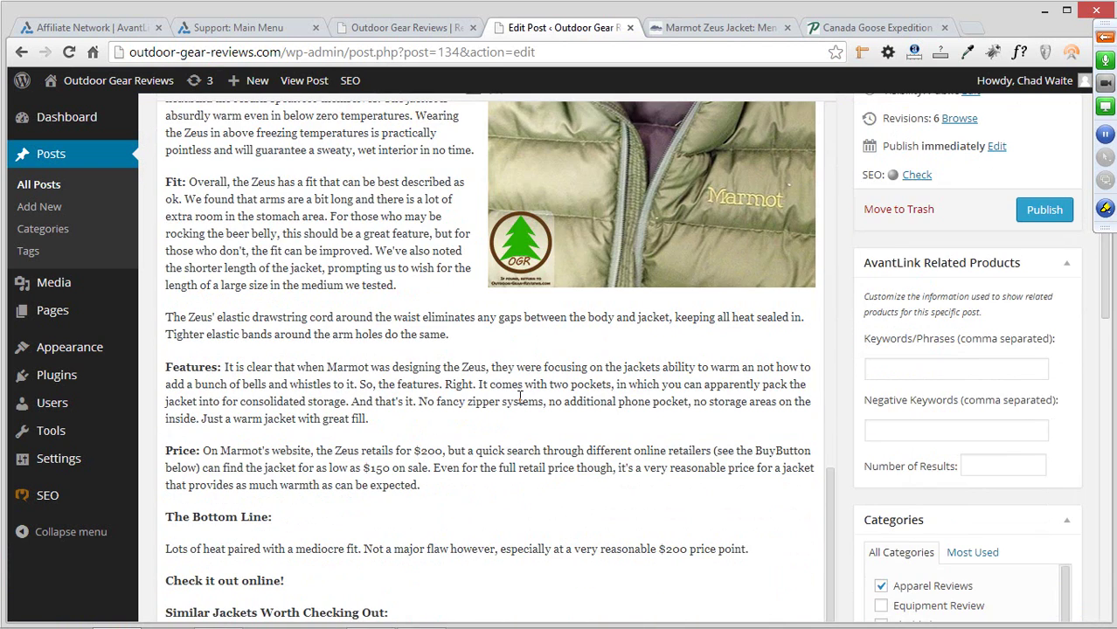
left_click_drag(362, 468, 407, 468)
left_click(400, 473)
mouse_move(140, 624)
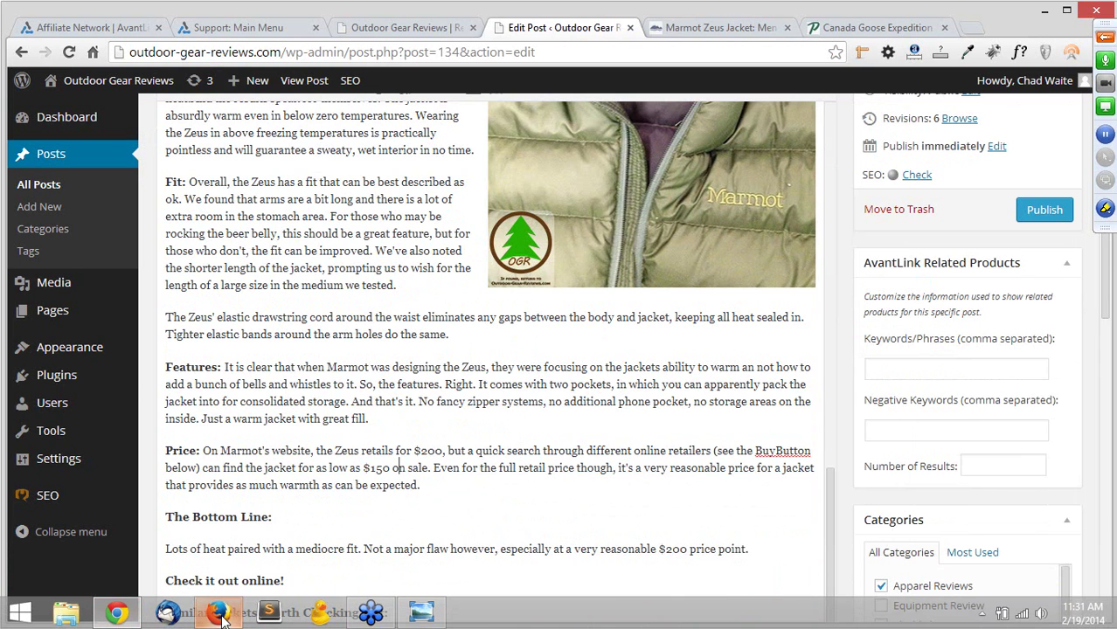
left_click(218, 615)
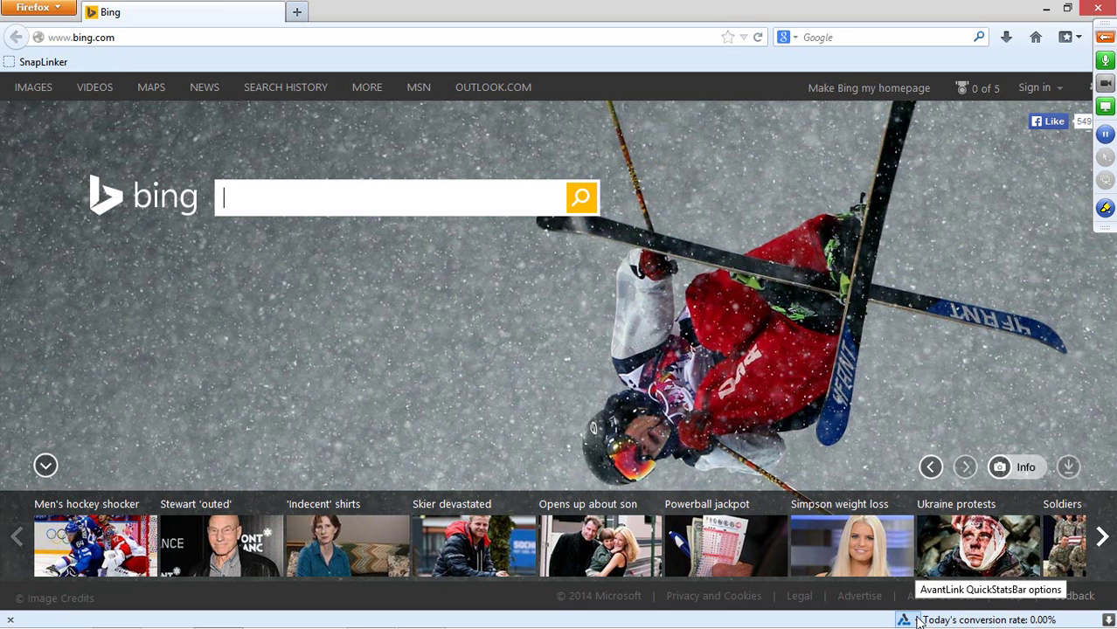
Step: After QuickStatsBar reports no affiliate program for bing.com, load the Marmot Zeus Jacket product page
left_click(918, 621)
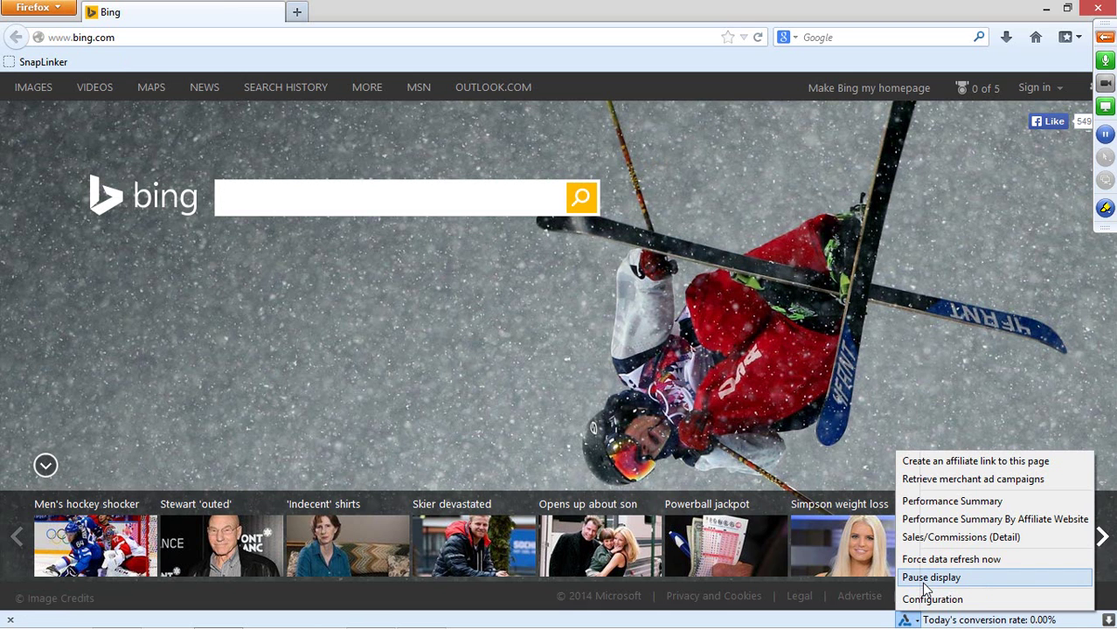
left_click(935, 461)
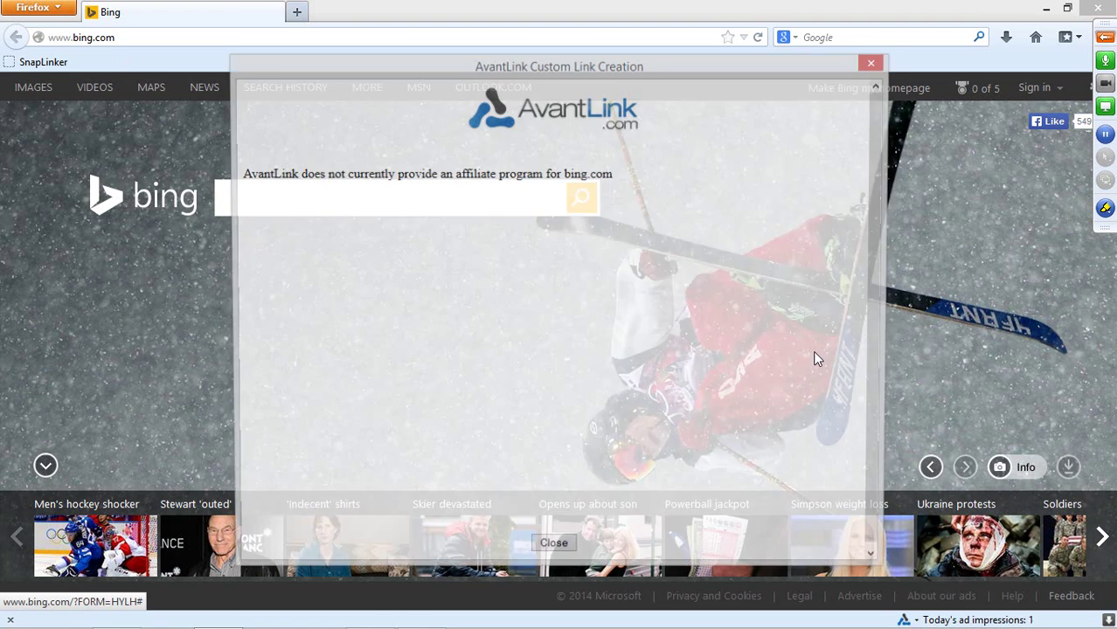
left_click(566, 552)
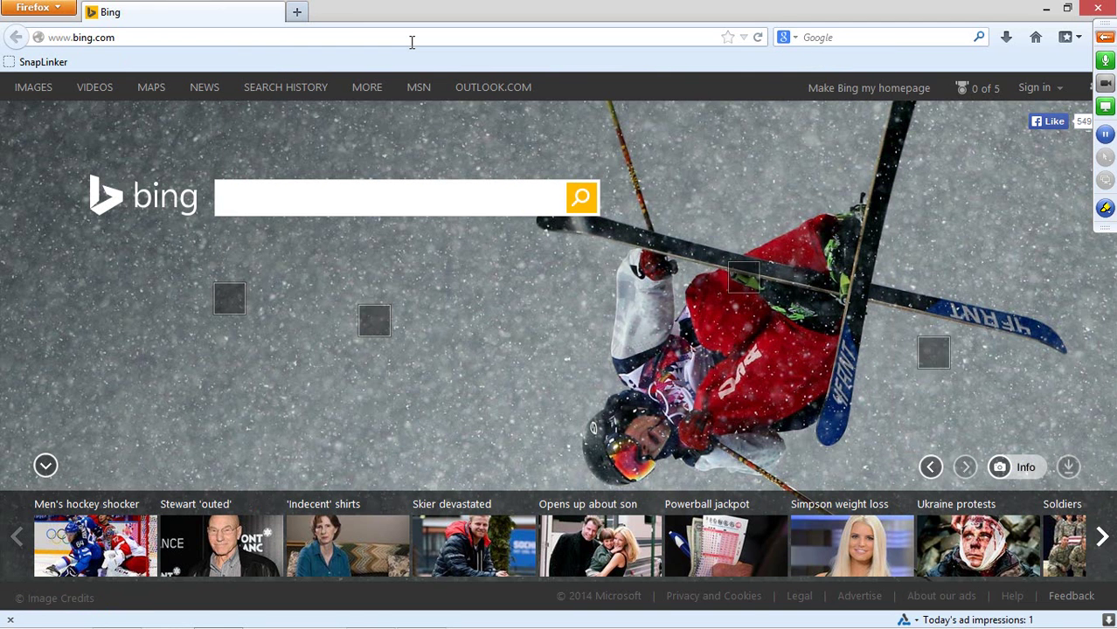
left_click(411, 42)
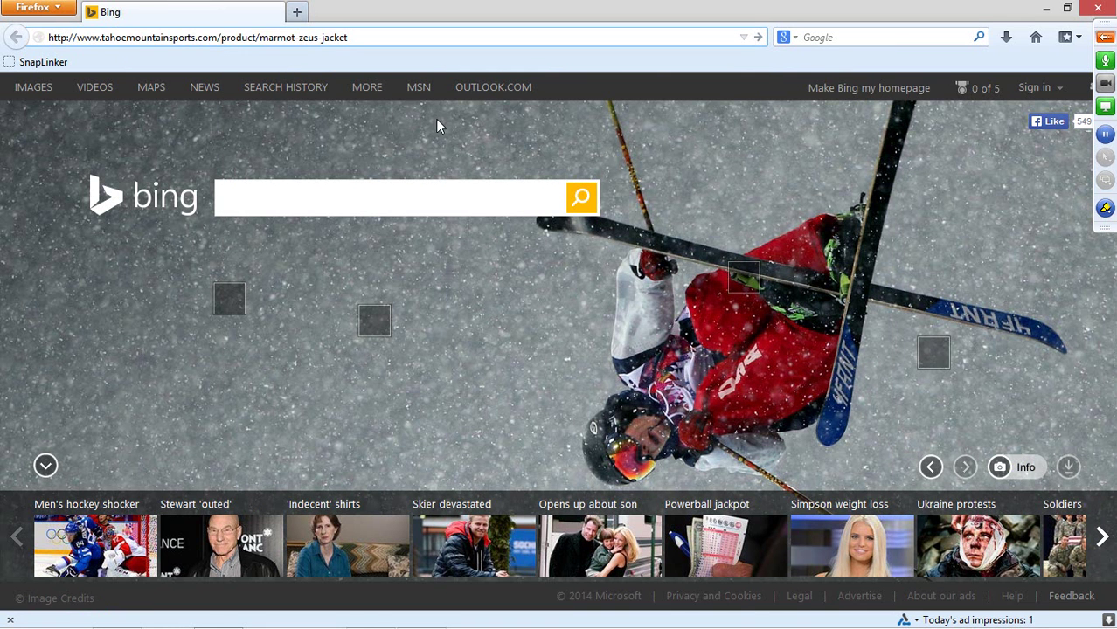
key("Return")
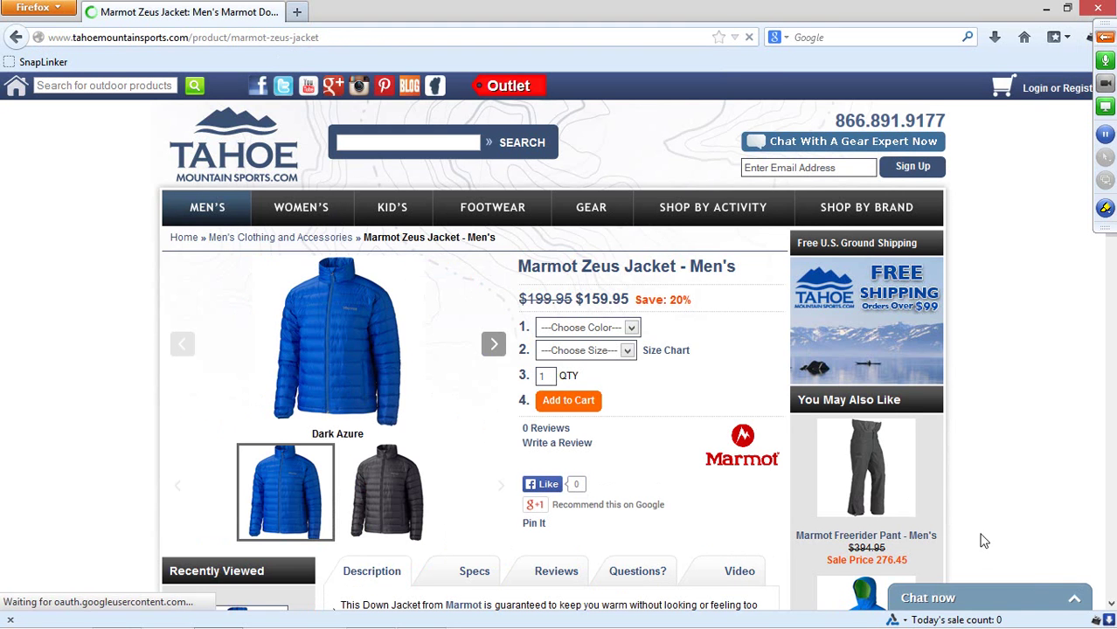
Step: Generate an AvantLink affiliate link for the jacket page and take its plain URL
left_click(905, 620)
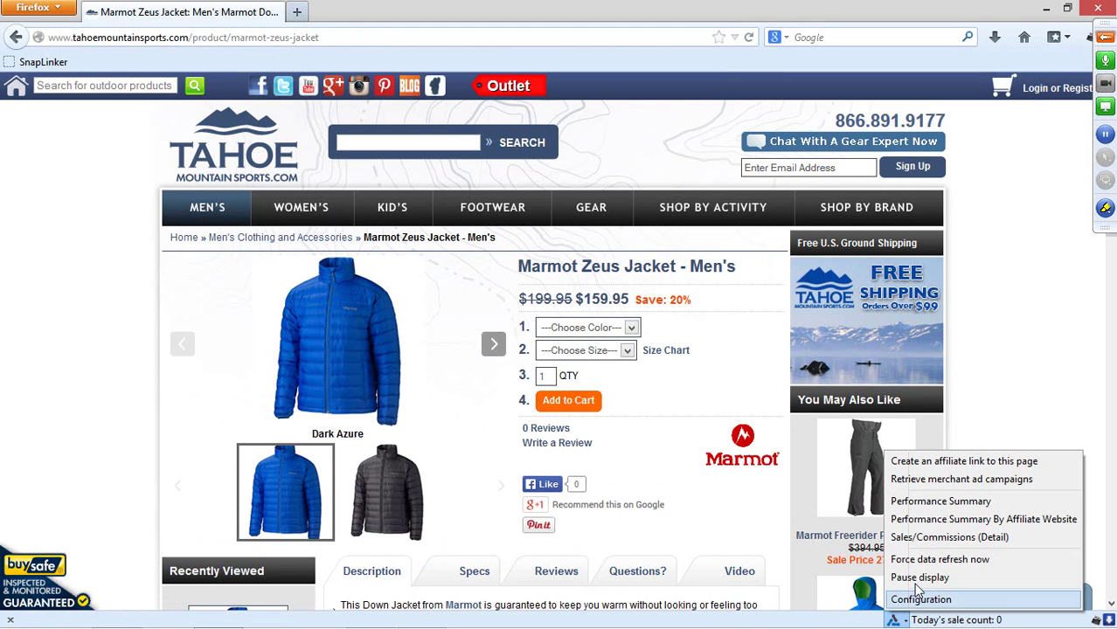
left_click(944, 463)
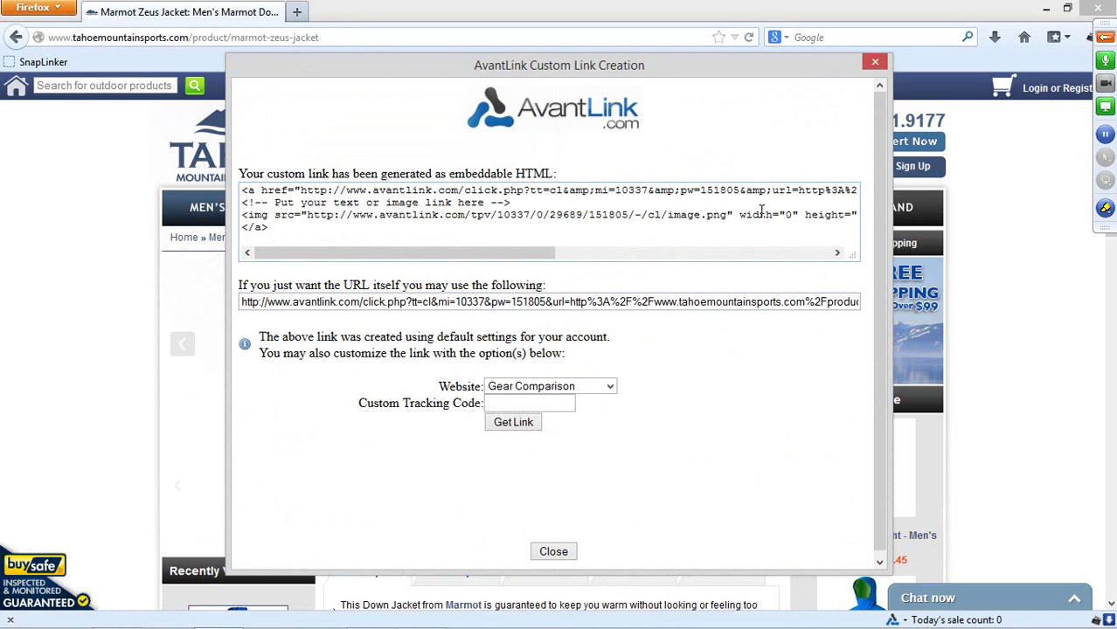
left_click(492, 304)
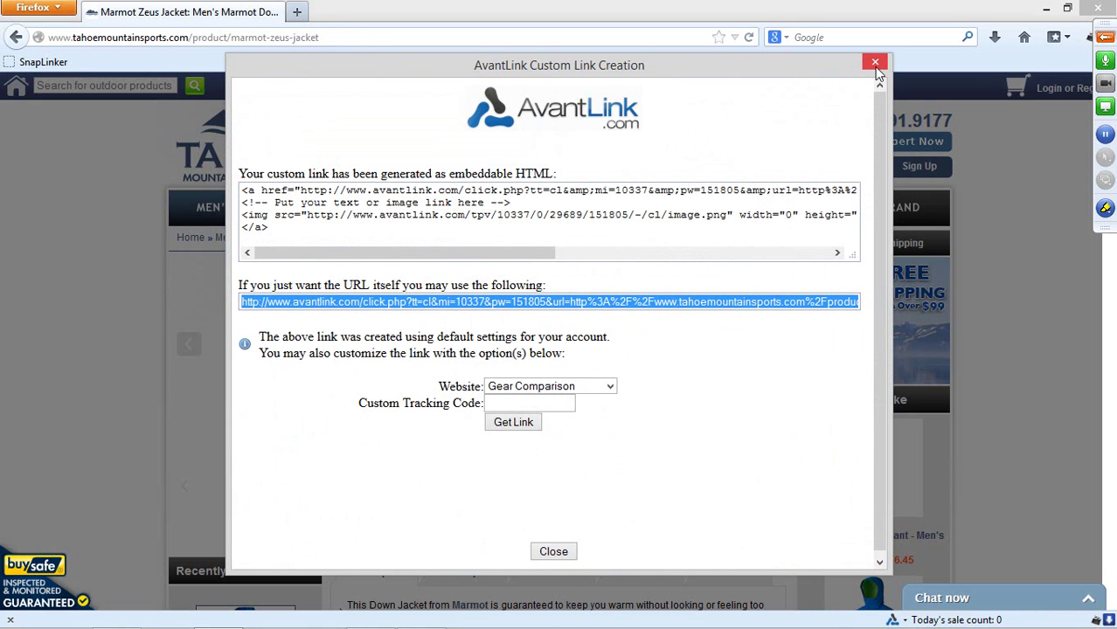
left_click(876, 65)
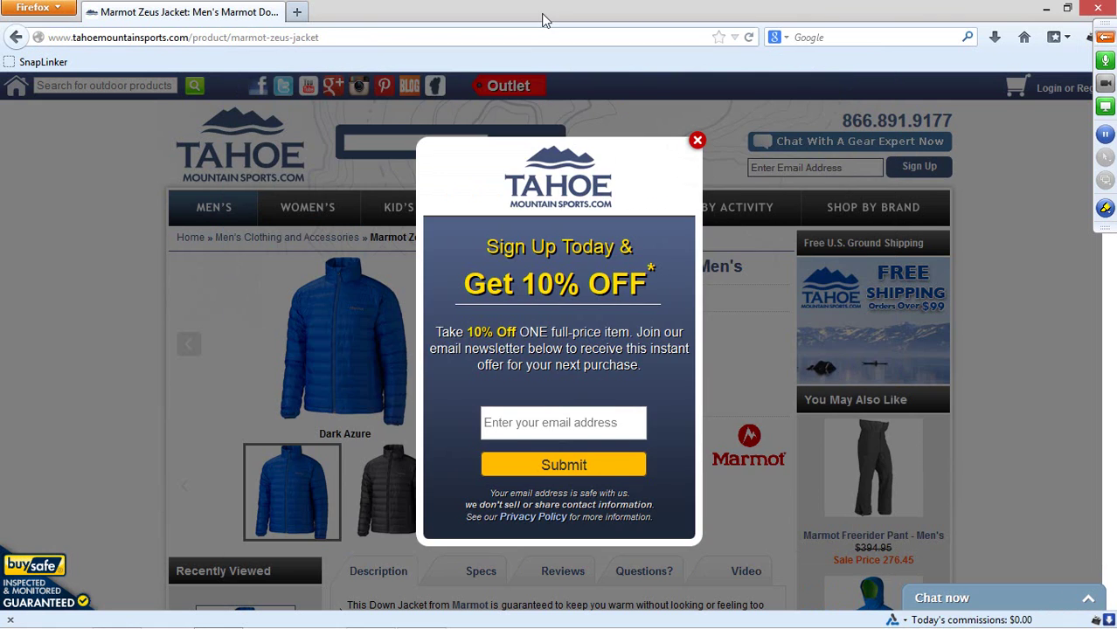
key("alt+Tab")
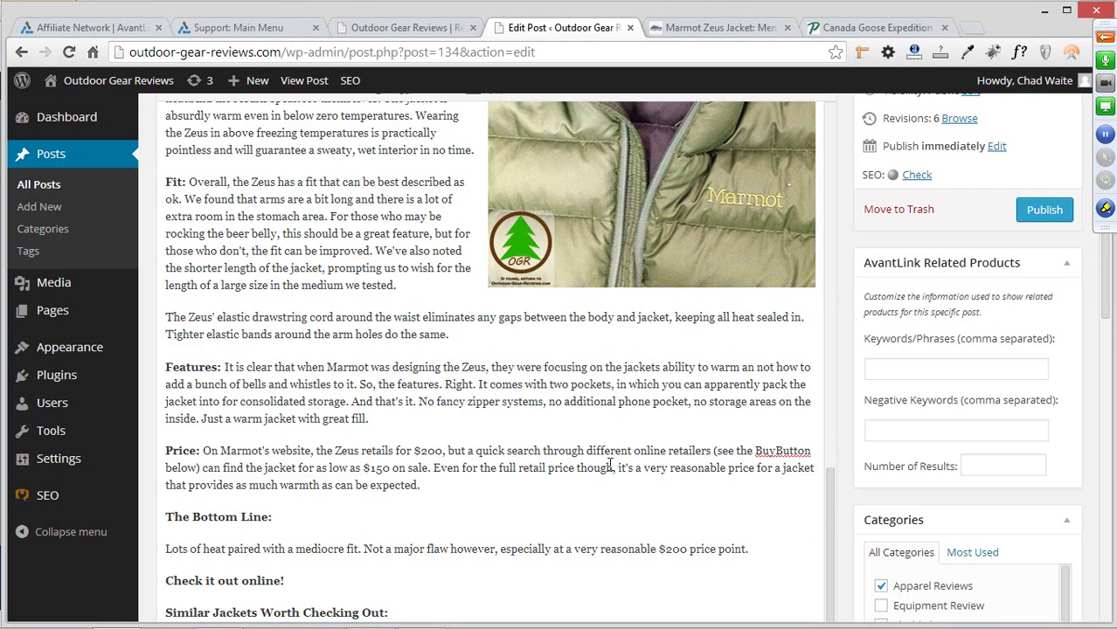
Step: Replace the main jacket photo's Link URL with the AvantLink affiliate URL and update it
scroll(610, 463, "up", 10)
scroll(625, 441, "up", 5)
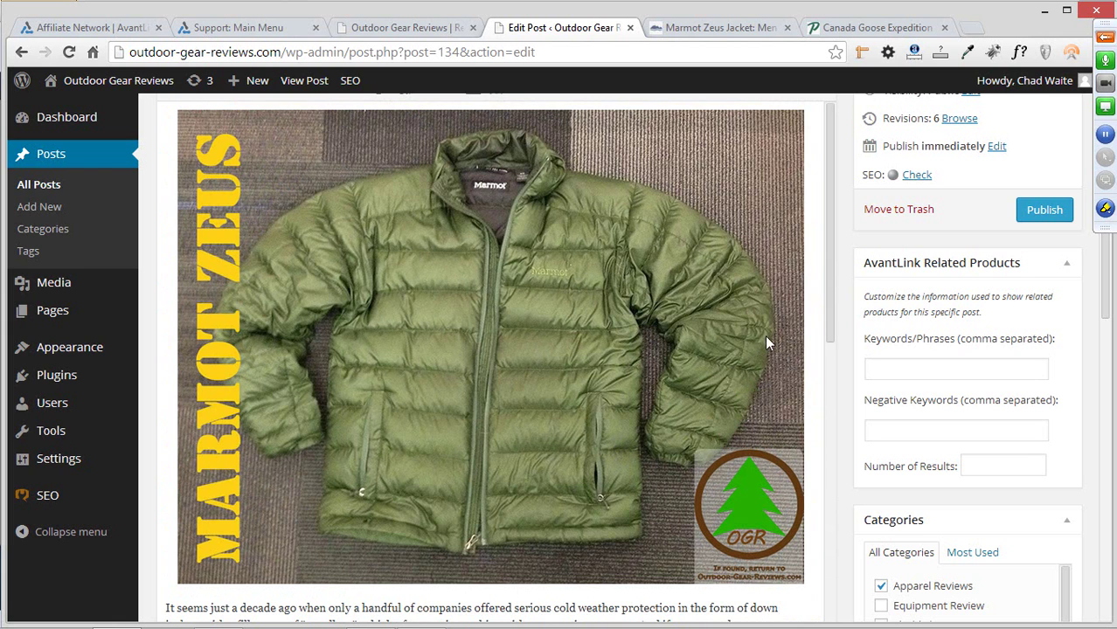
left_click(394, 259)
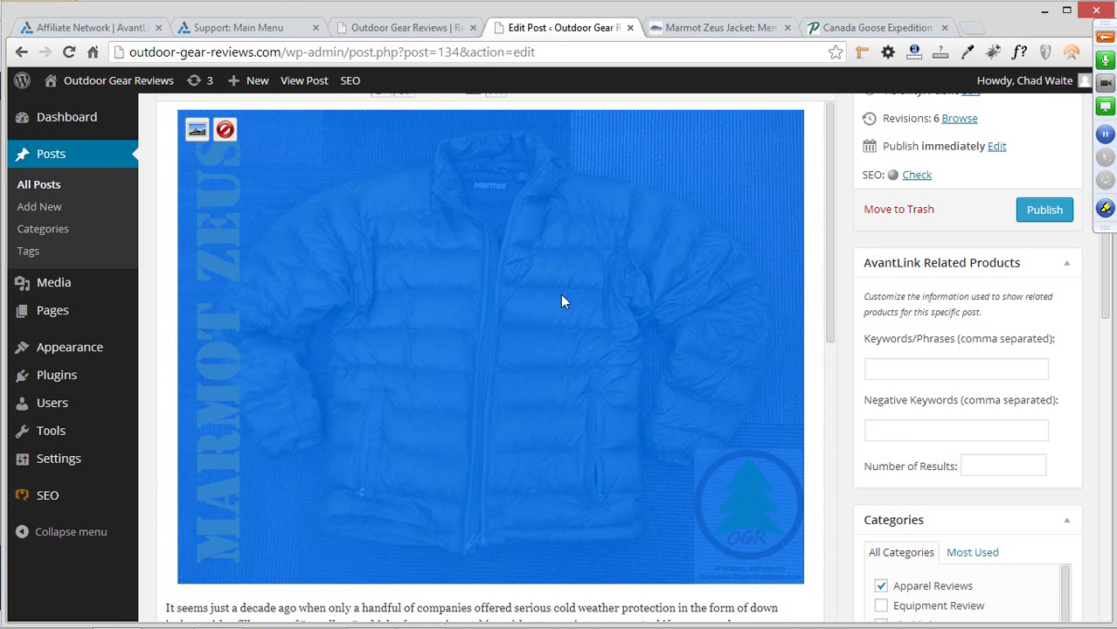
left_click(201, 139)
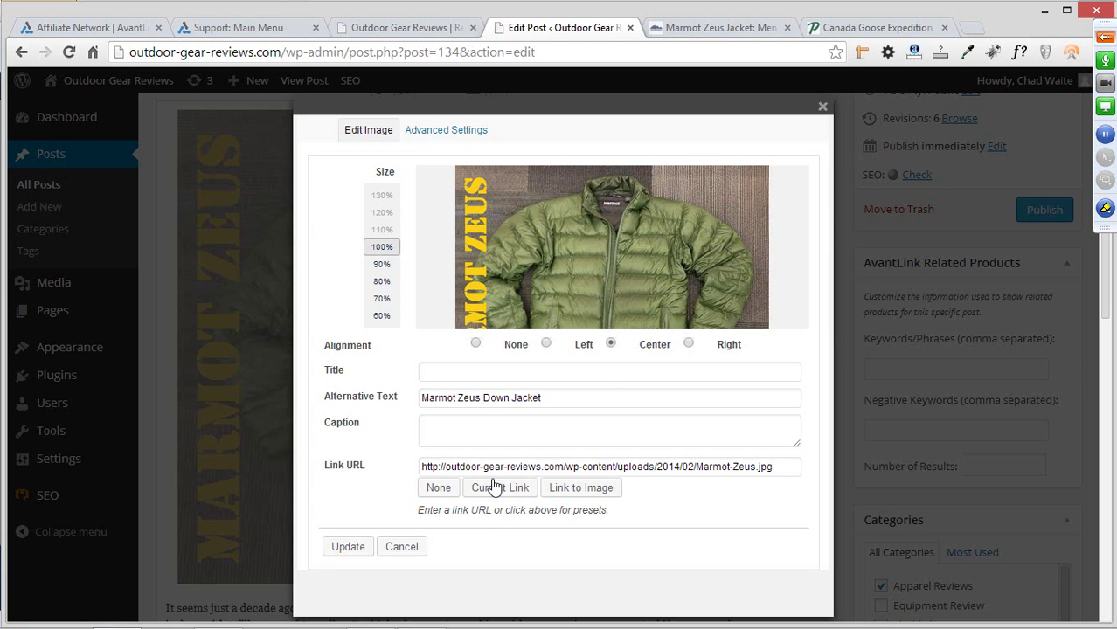
left_click(476, 467)
key("ctrl+a")
key("ctrl+v")
left_click(342, 549)
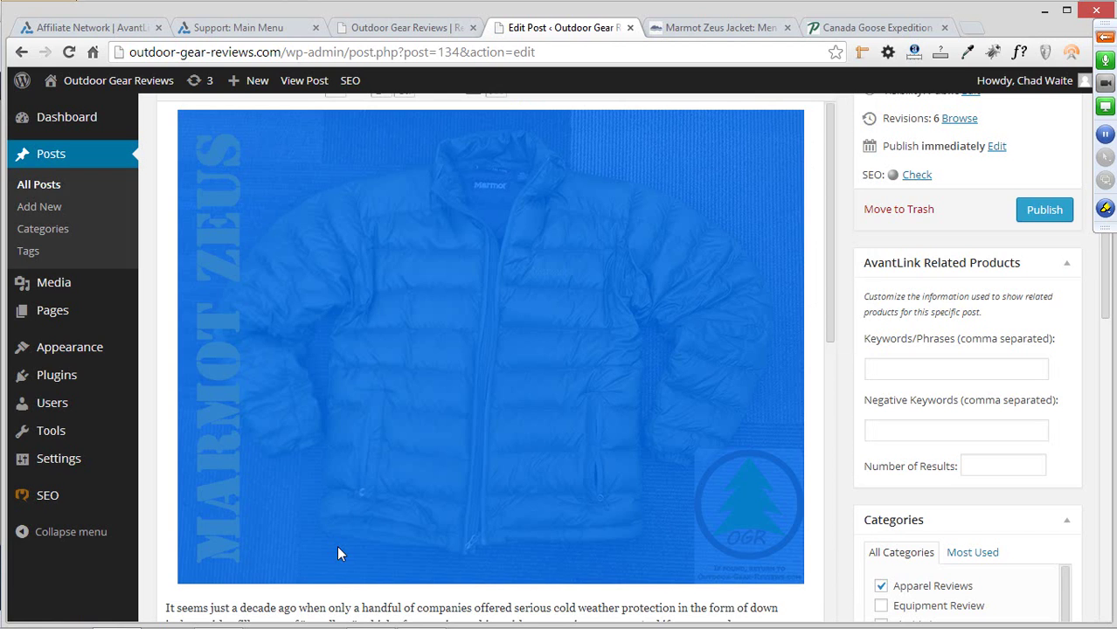
left_click(611, 588)
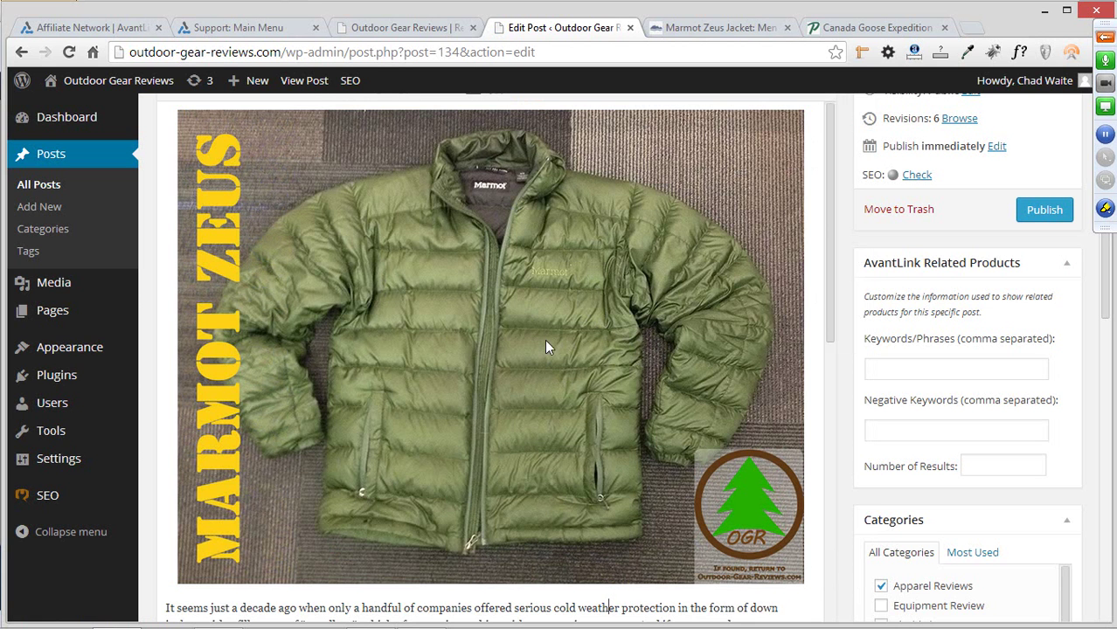
left_click(717, 27)
Step: Set the neckline photo's Link URL to the Tahoe Mountain Sports product link
mouse_move(463, 189)
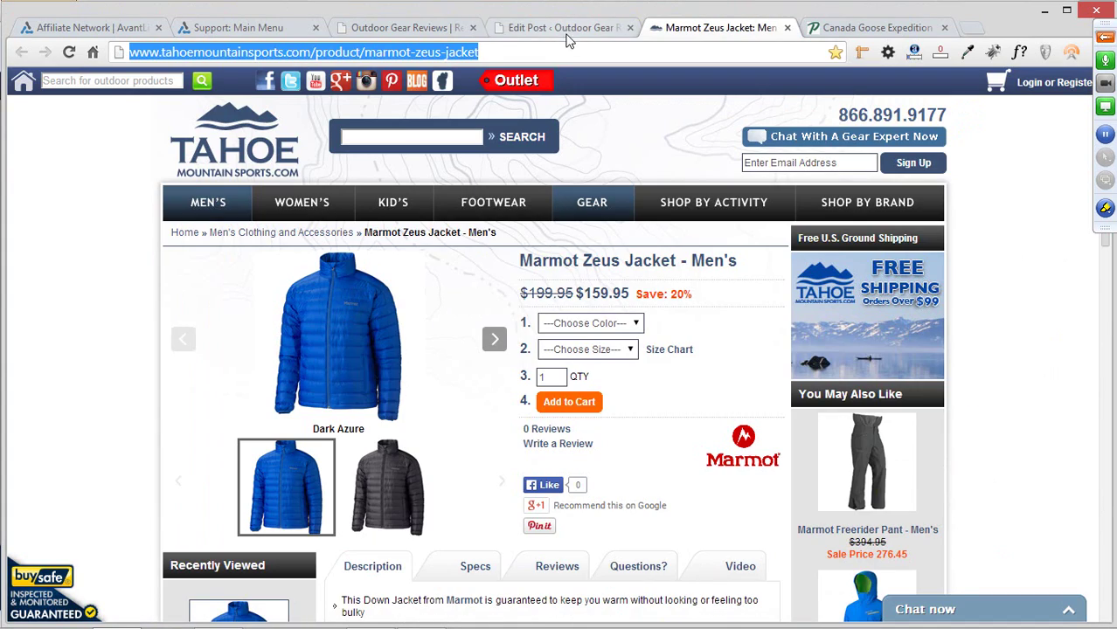
left_click(564, 27)
scroll(627, 382, "down", 7)
left_click(659, 397)
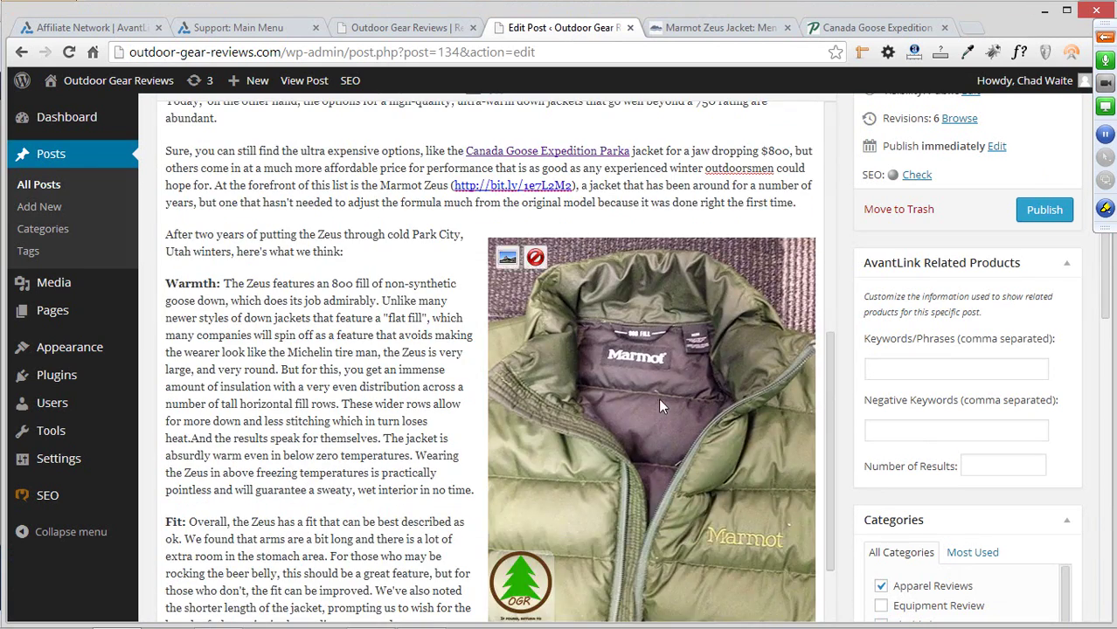
left_click(507, 258)
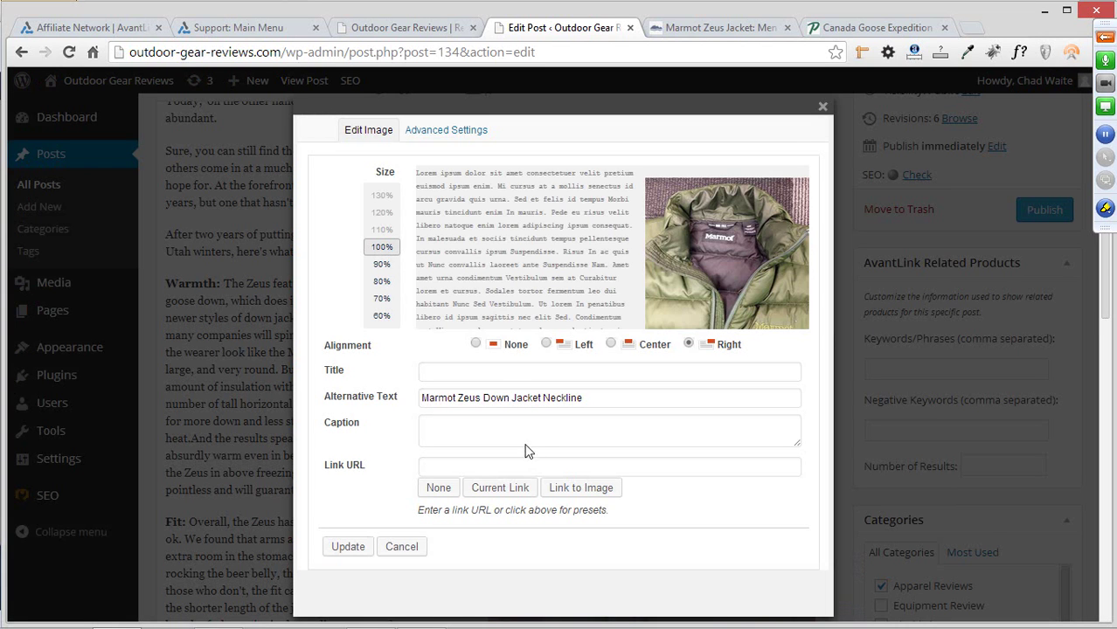
left_click(479, 466)
type("tp%3A%2F%2Fwww.tahoemountainsports.com%2Fproduct%2Fmarmot-zeus-jacket")
left_click(358, 546)
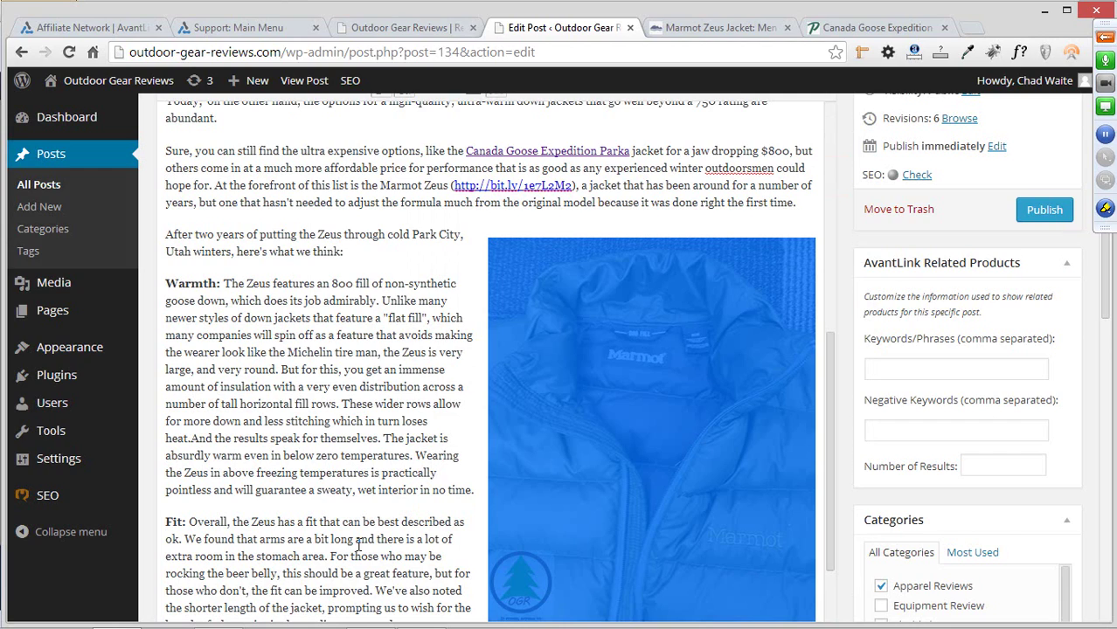
left_click(401, 386)
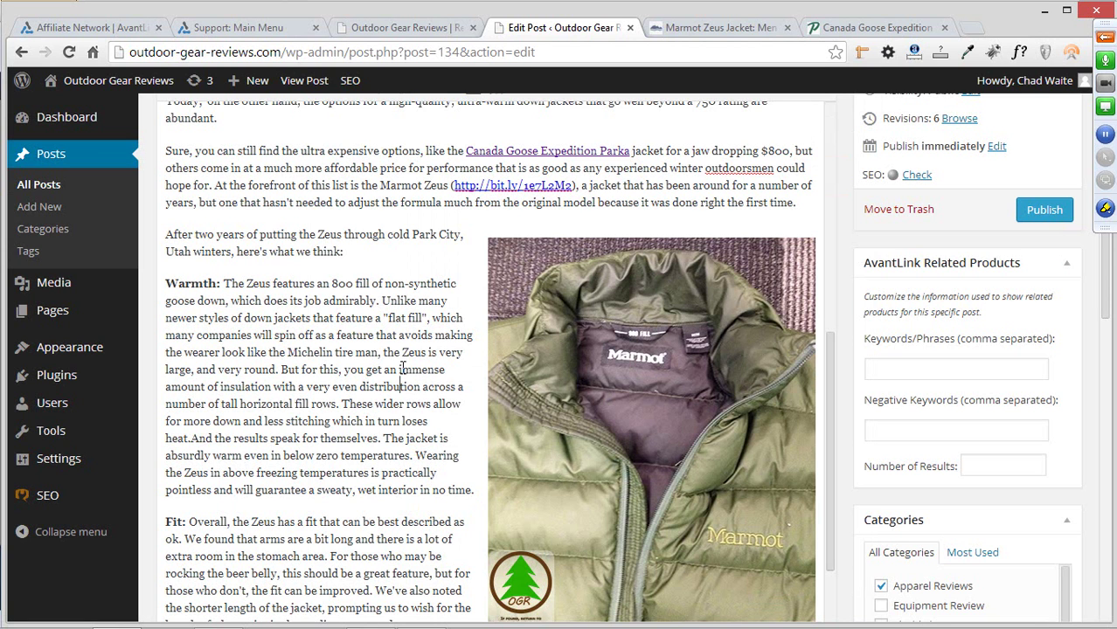
Step: Select the phrase '$150 on sale' in the Price paragraph
scroll(799, 406, "down", 1)
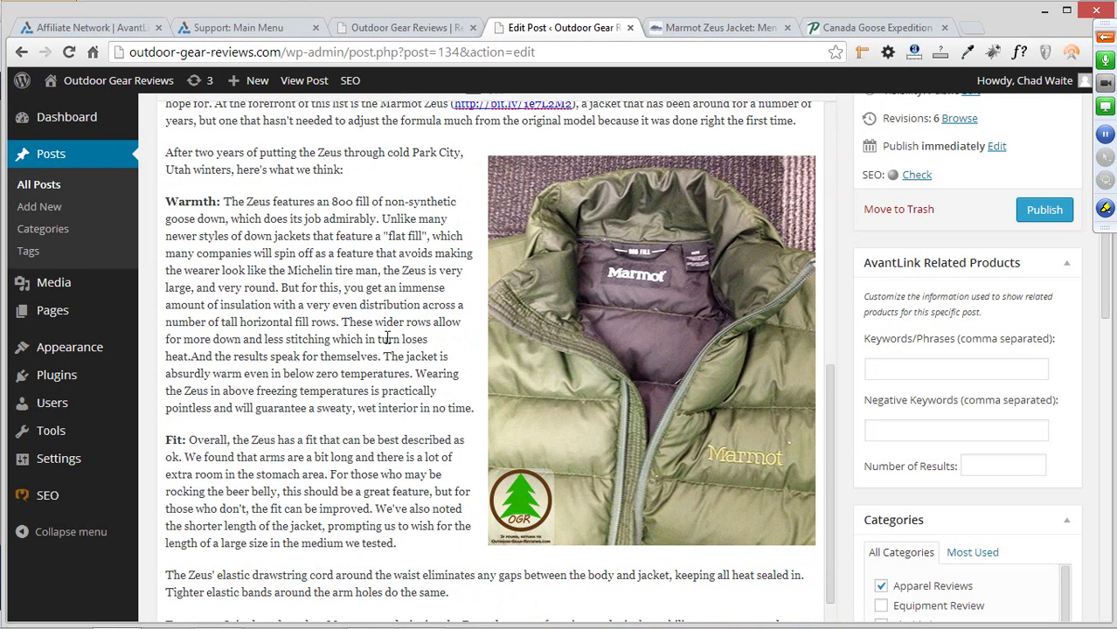
scroll(408, 386, "down", 3)
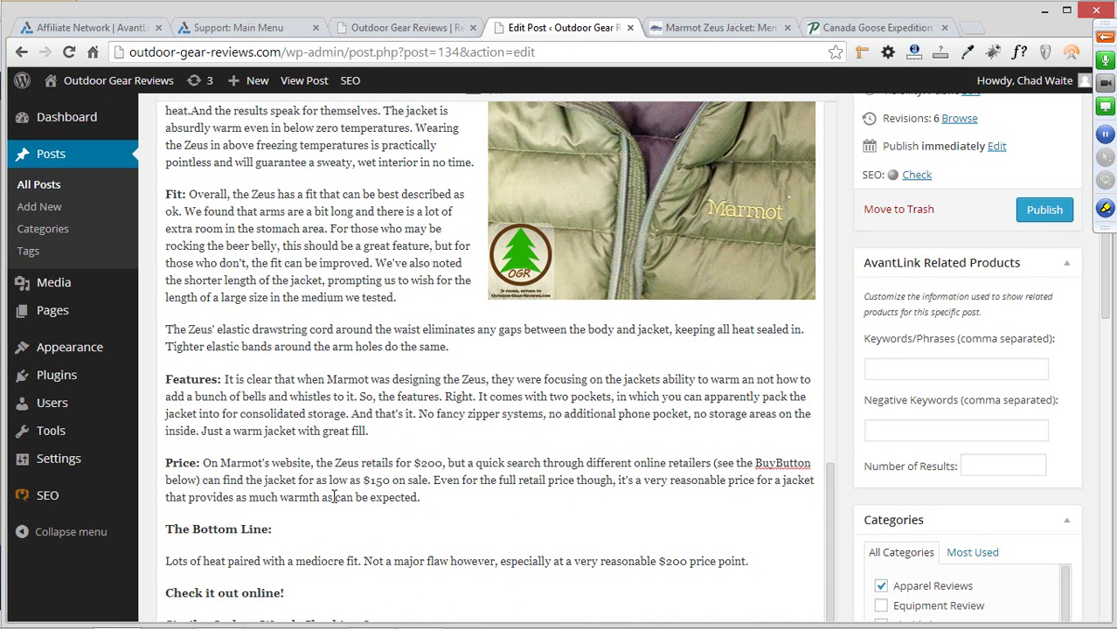
left_click_drag(363, 483, 429, 484)
scroll(854, 203, "up", 1)
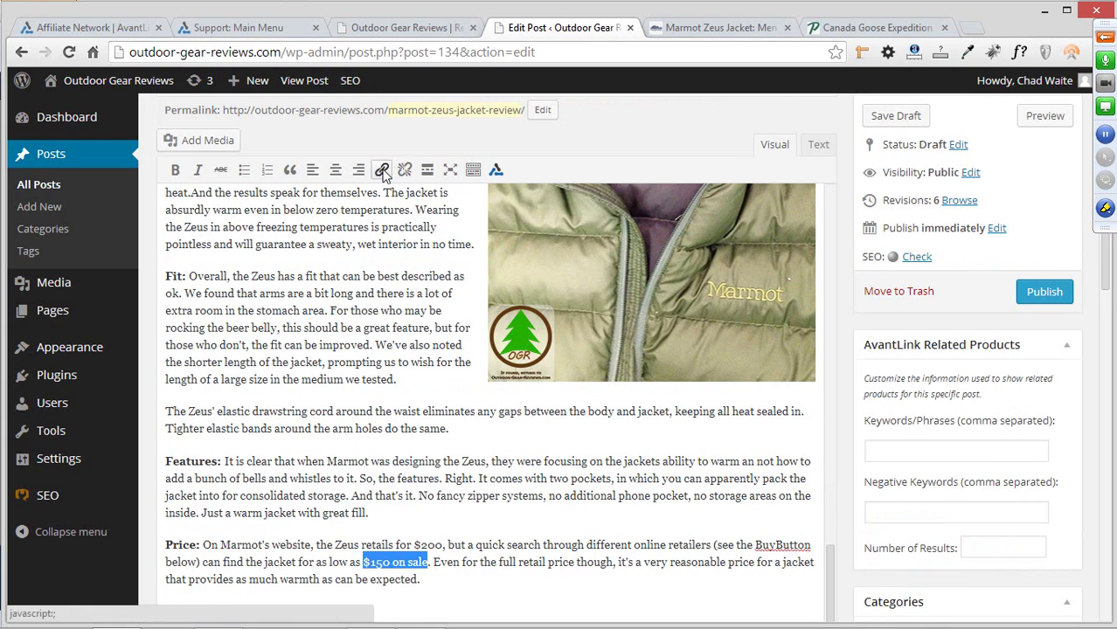
Step: Link '$150 on sale' to the pasted Tahoe Mountain Sports affiliate URL
left_click(381, 169)
key("ctrl+v")
left_click(699, 428)
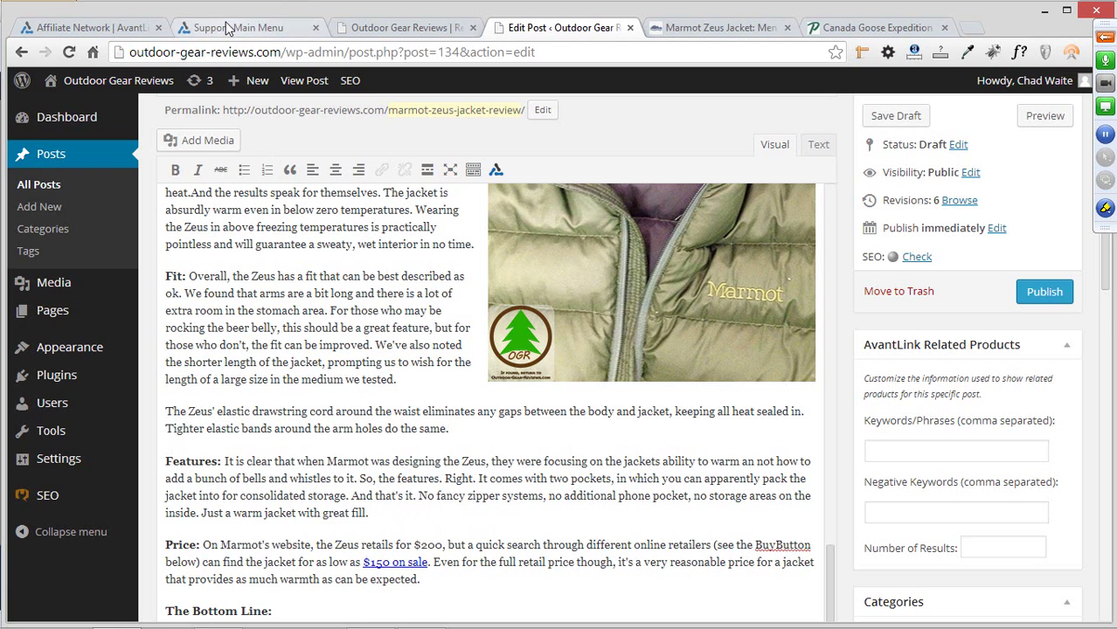
left_click(229, 28)
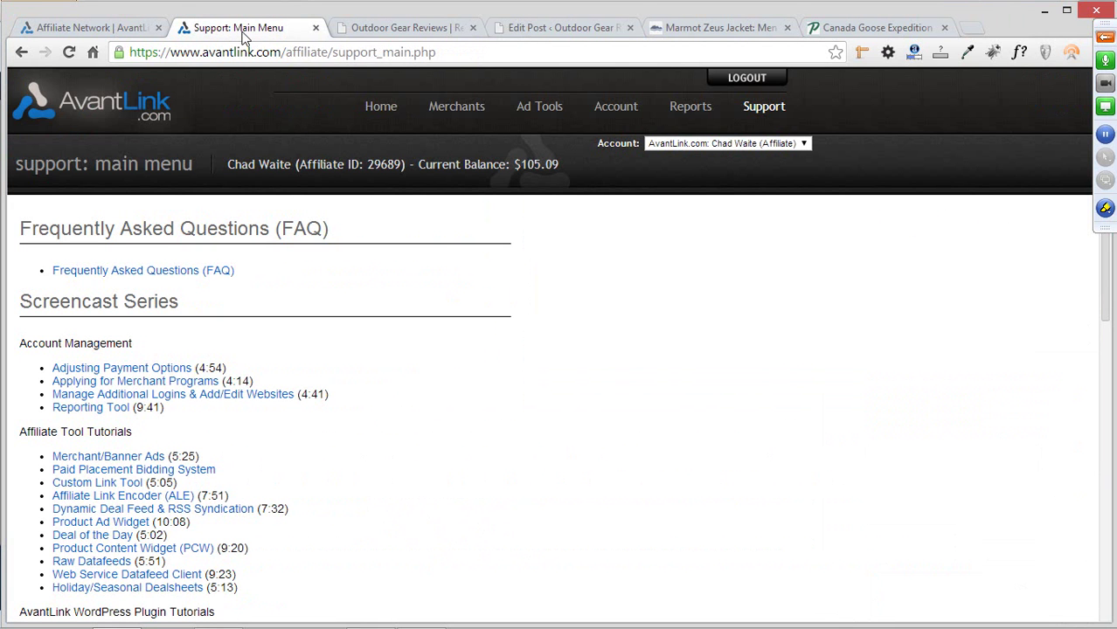
mouse_move(527, 118)
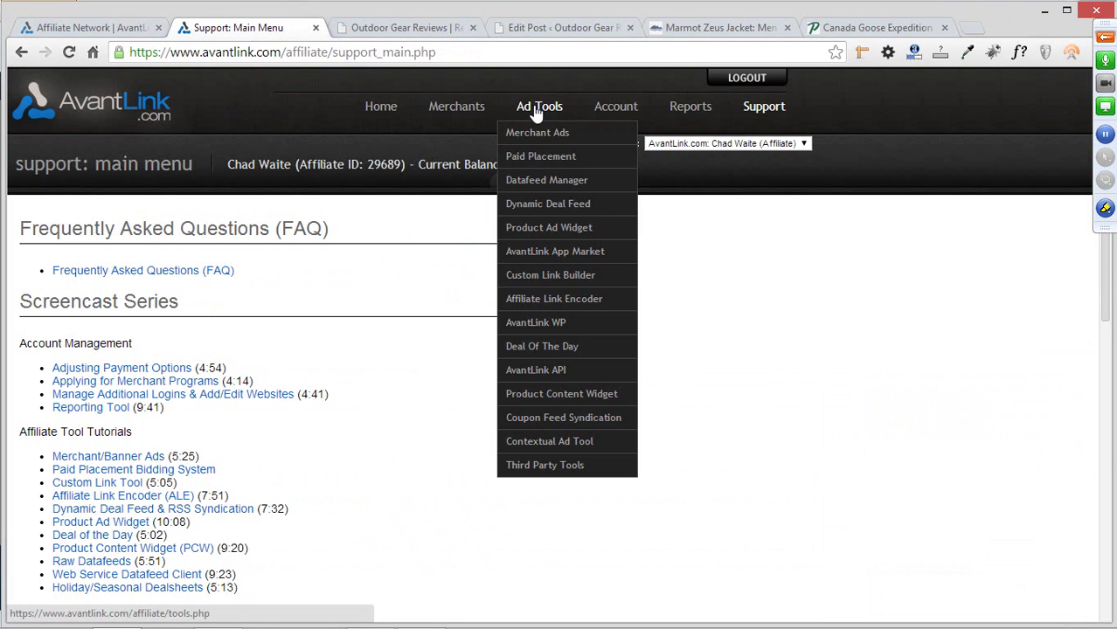
left_click(618, 115)
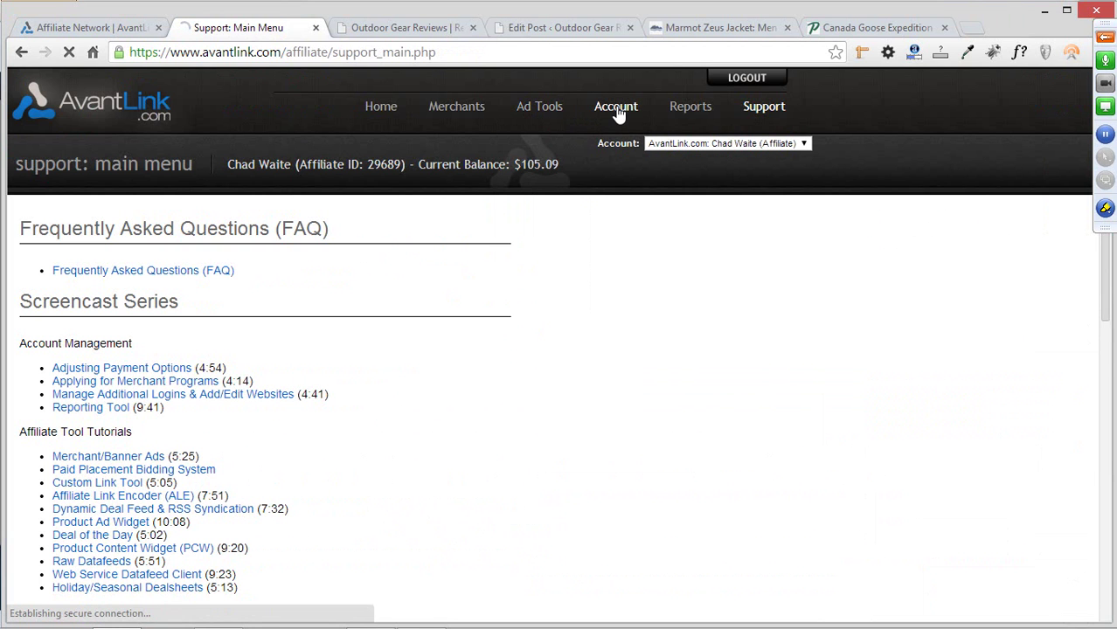
scroll(362, 297, "down", 1)
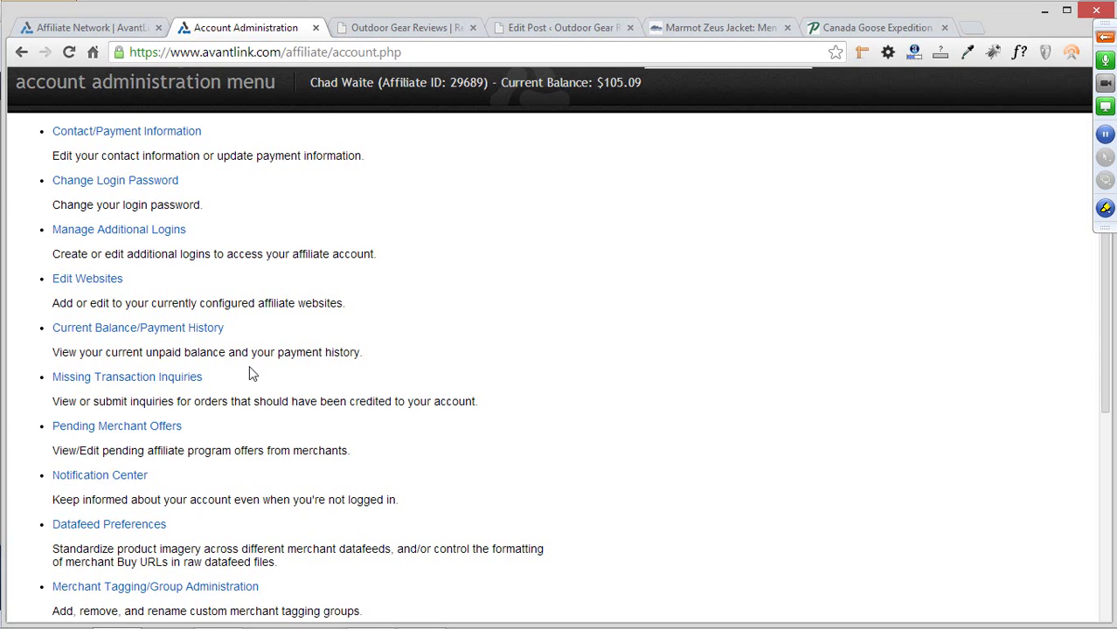
left_click(95, 480)
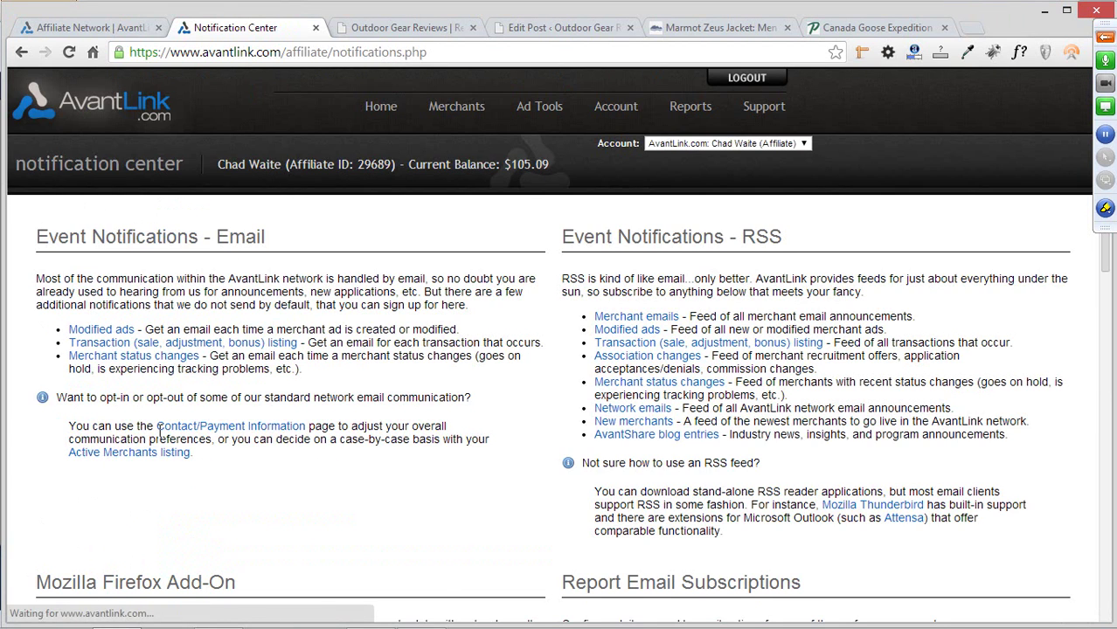
scroll(262, 257, "down", 4)
left_click_drag(255, 261, 44, 254)
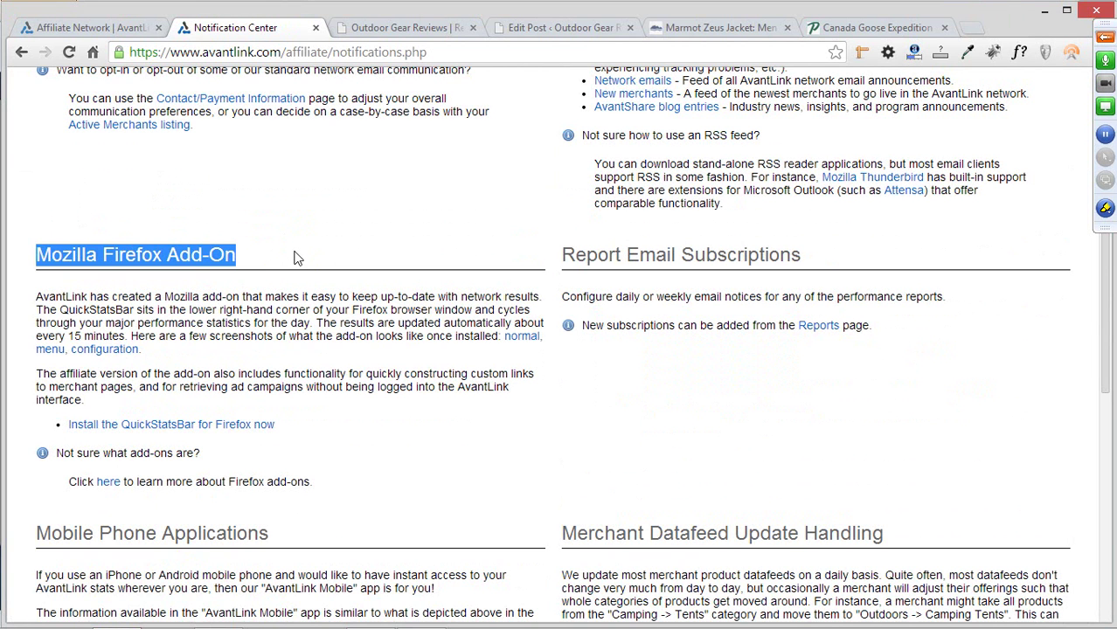
left_click(295, 258)
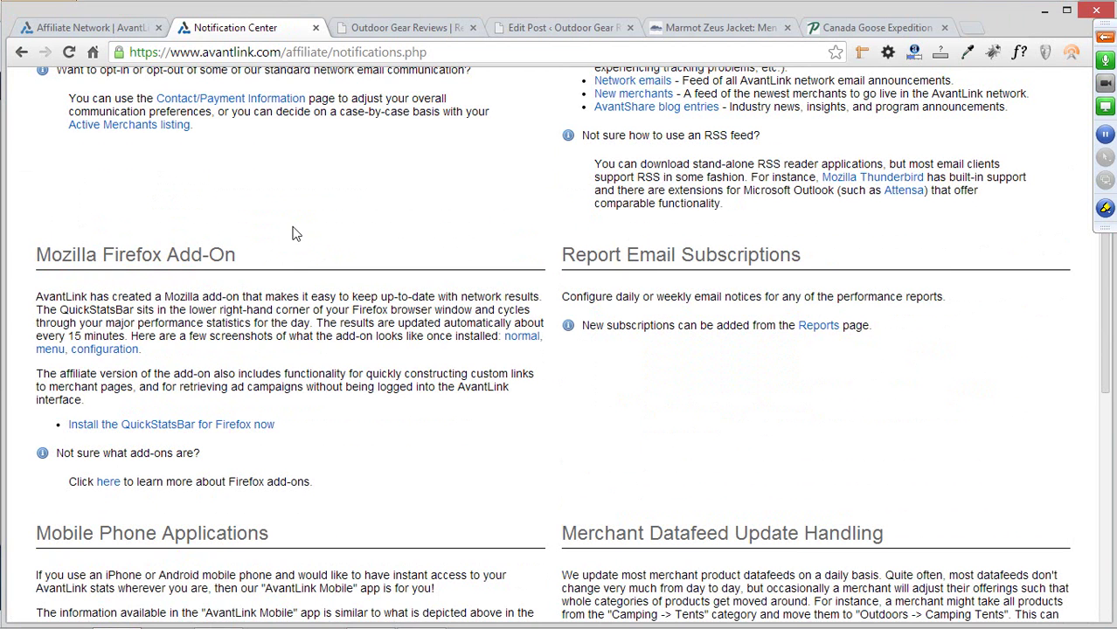
left_click(231, 617)
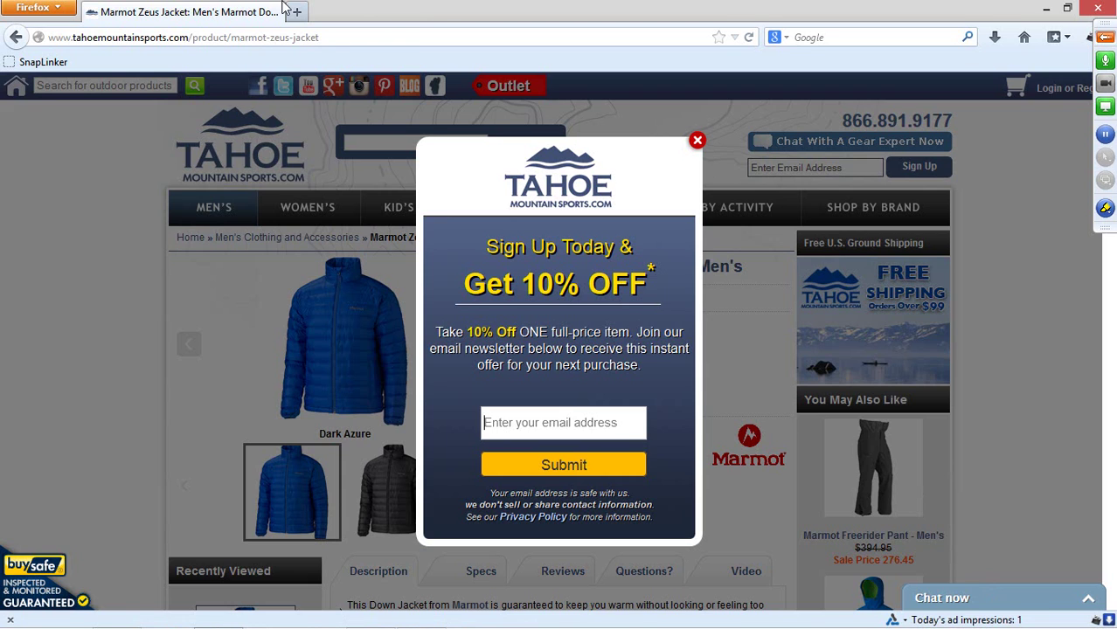
key("alt+Tab")
scroll(225, 127, "up", 5)
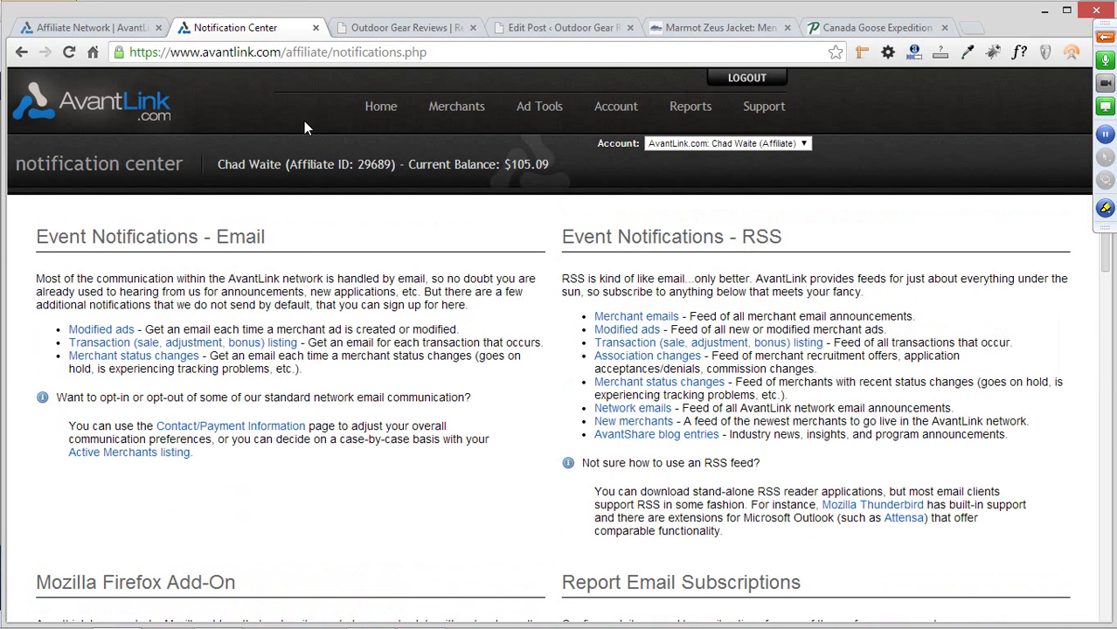
left_click(378, 109)
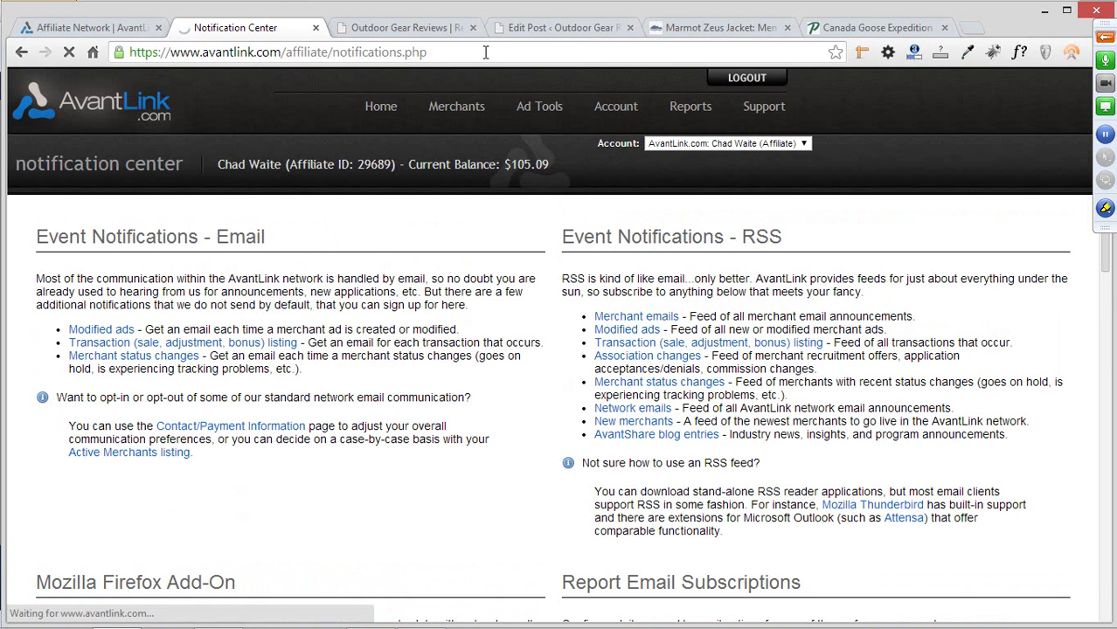
left_click(591, 28)
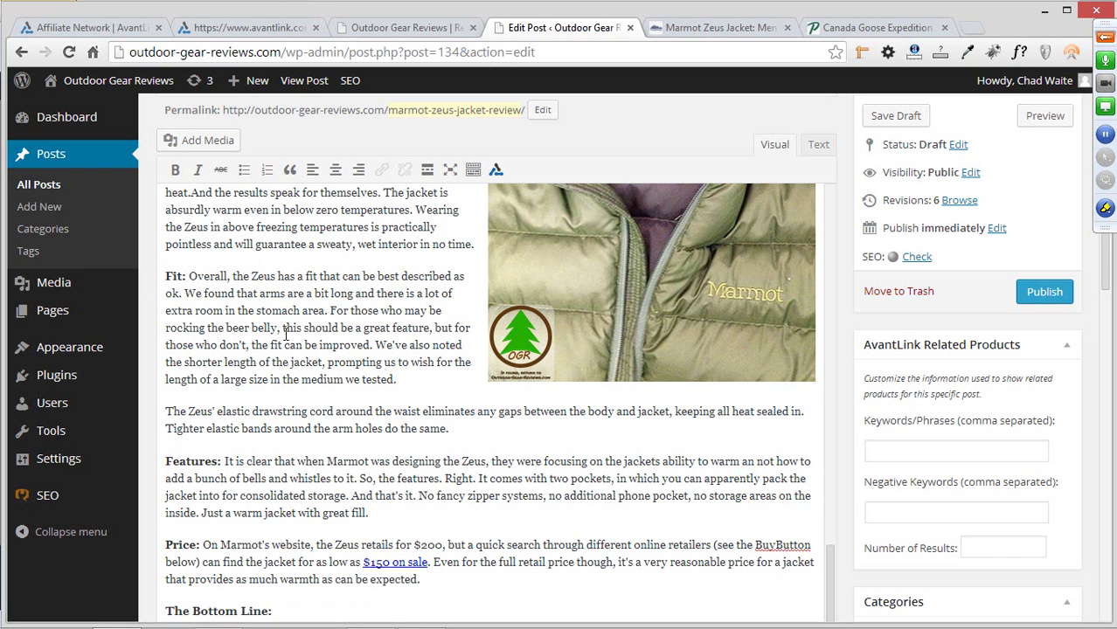
scroll(333, 319, "down", 1)
scroll(333, 319, "down", 3)
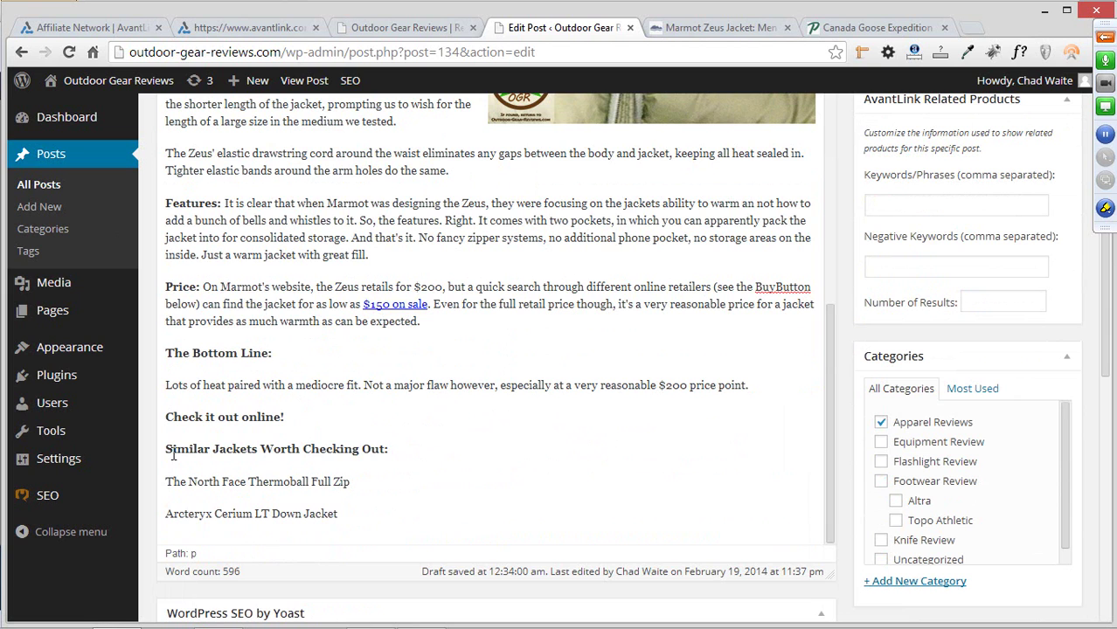
left_click_drag(167, 450, 399, 449)
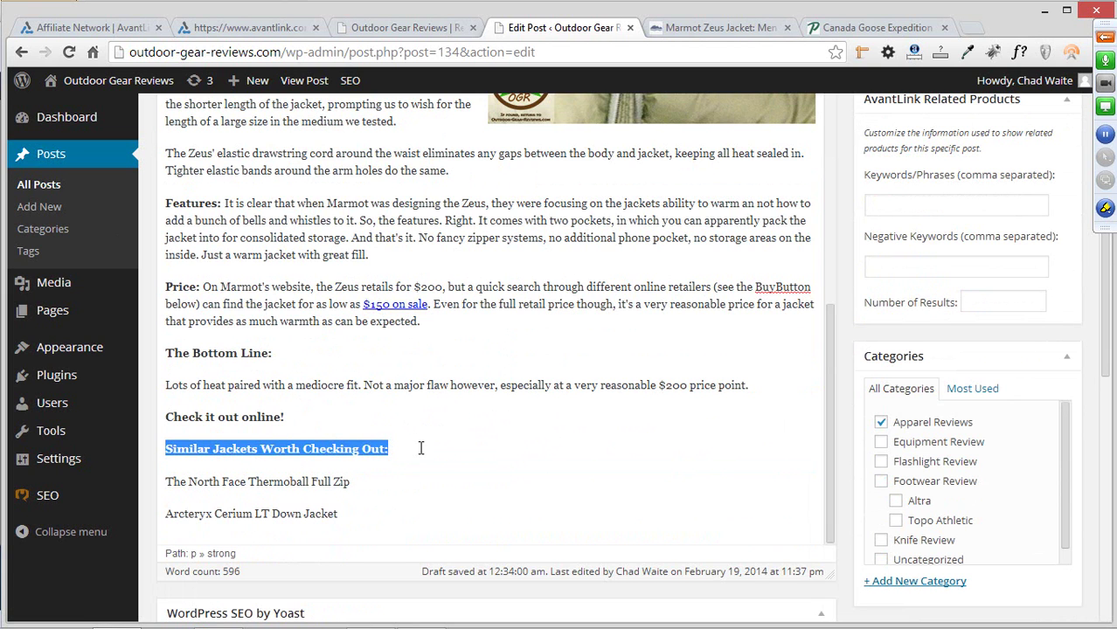
left_click(420, 446)
scroll(451, 422, "up", 3)
scroll(525, 367, "down", 3)
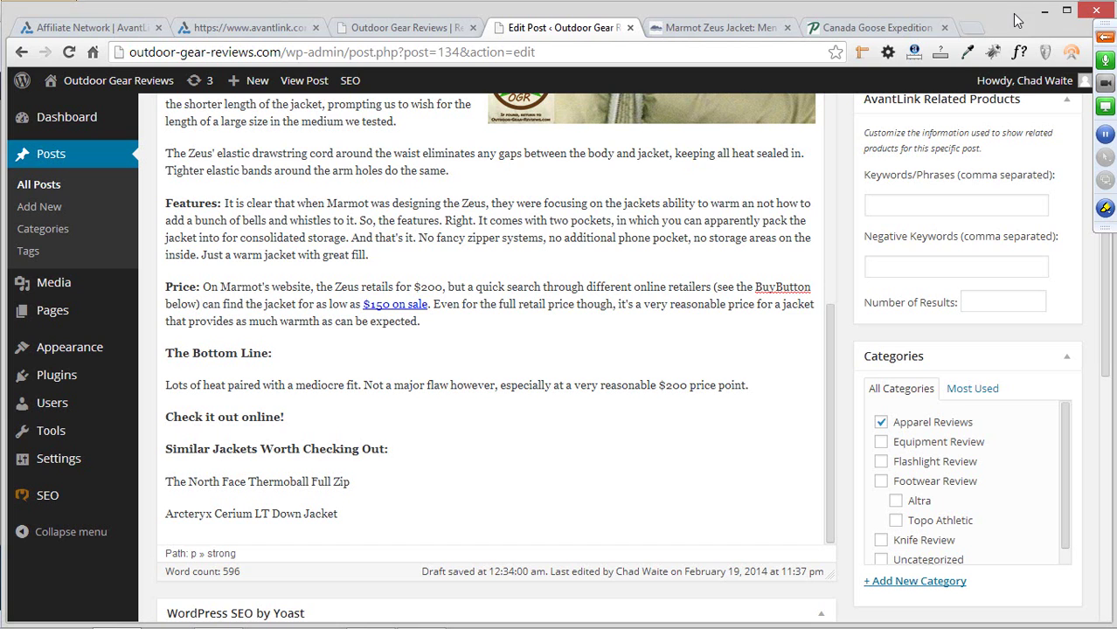
Step: Close the Marmot Zeus and Canada Goose pages and select the Thermoball and Arcteryx lines
left_click(787, 28)
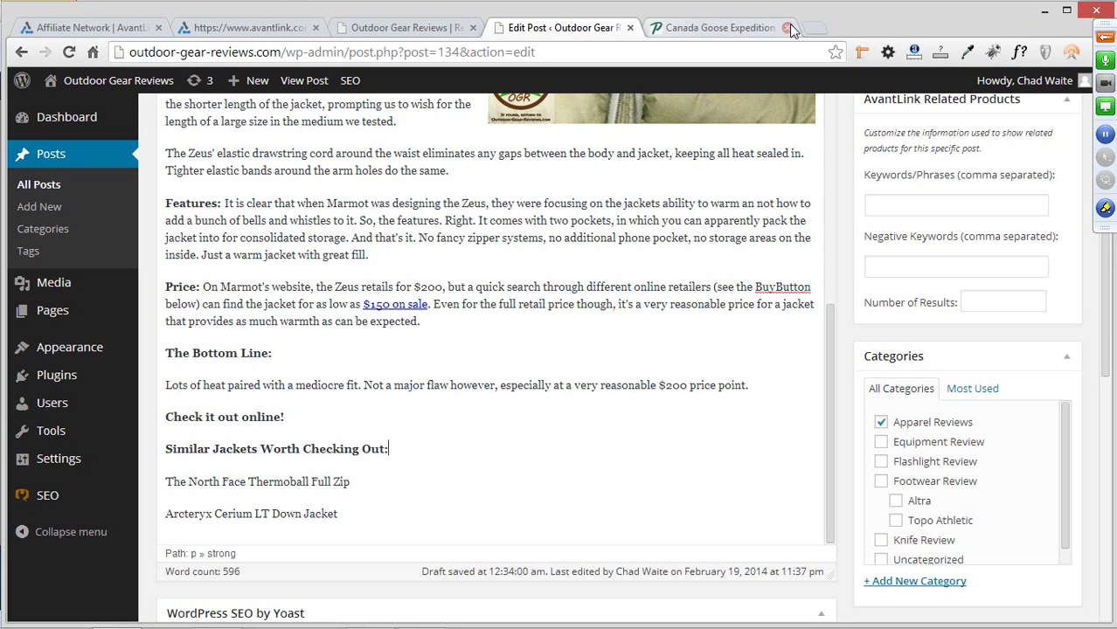
left_click(787, 28)
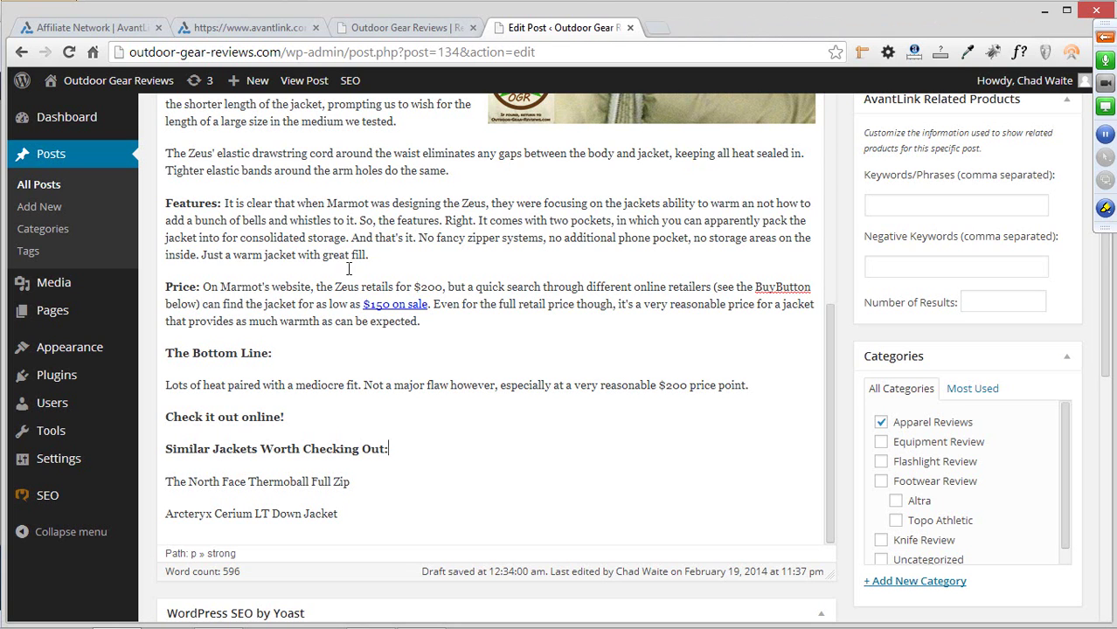
left_click_drag(164, 483, 353, 479)
left_click(354, 479)
left_click_drag(168, 513, 341, 513)
left_click(341, 514)
Step: Open the North Face Thermoball and Arcteryx Cerium bookmarks in new tabs, viewing Thermoball
key("ctrl+shift+b")
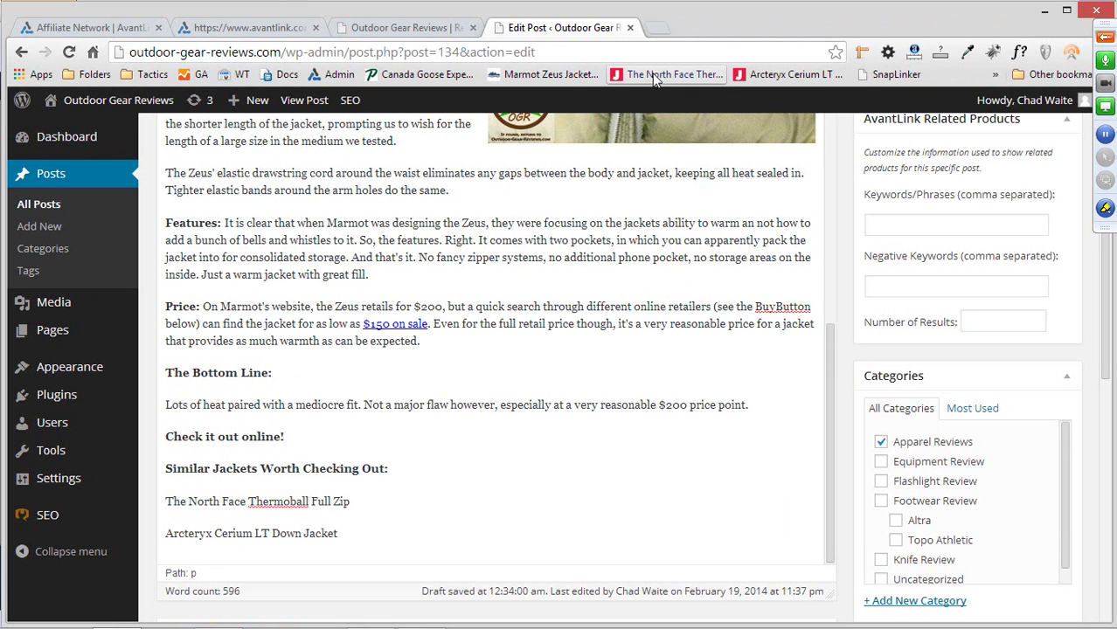
right_click(673, 76)
left_click(699, 80)
right_click(750, 76)
left_click(757, 80)
key("ctrl+shift+b")
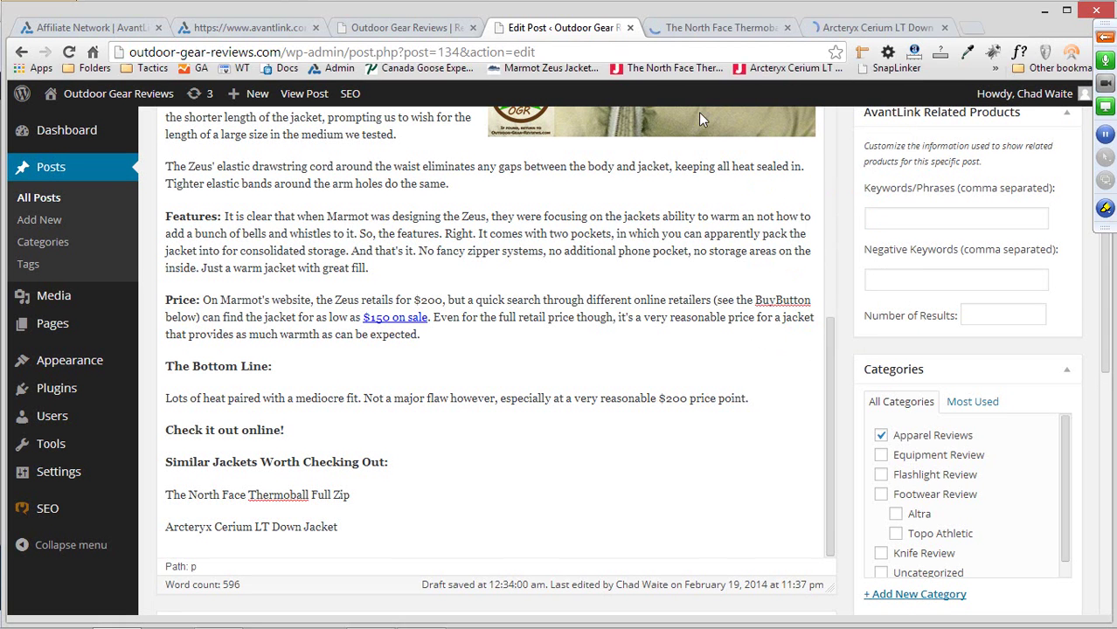
left_click(757, 32)
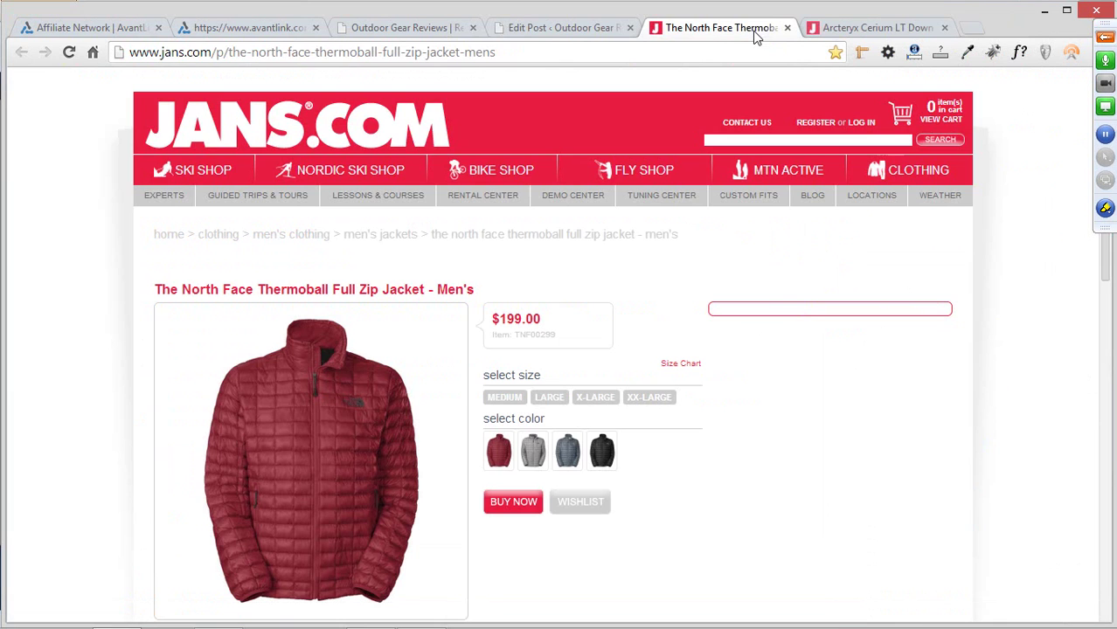
left_click(483, 53)
left_click(874, 27)
left_click(477, 53)
left_click(520, 29)
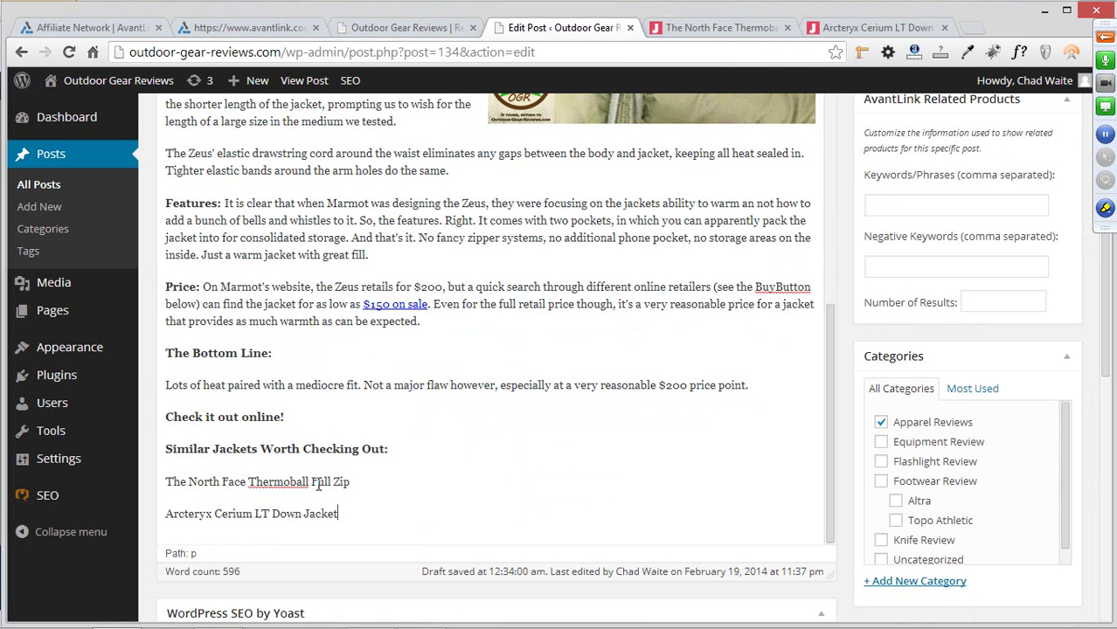
left_click_drag(345, 516, 131, 482)
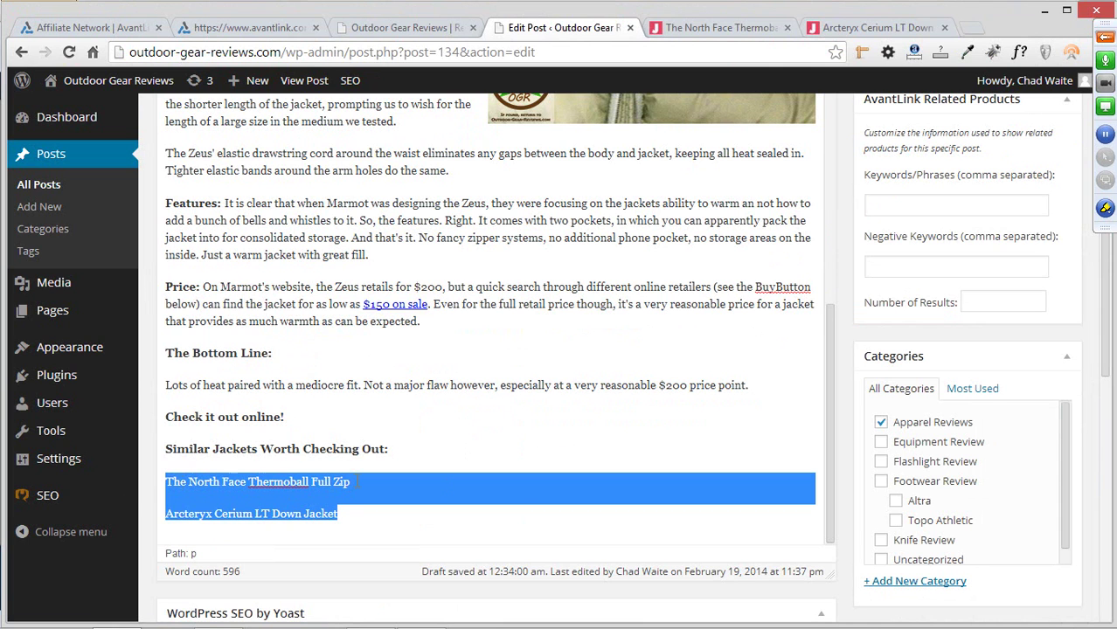
left_click(374, 503)
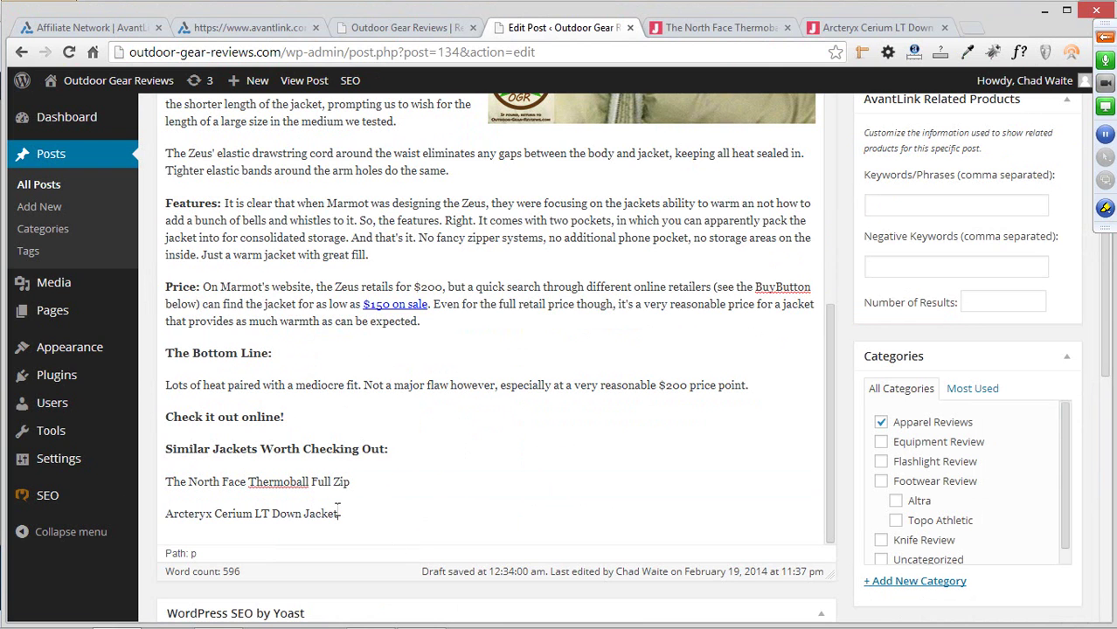
left_click_drag(361, 514, 166, 479)
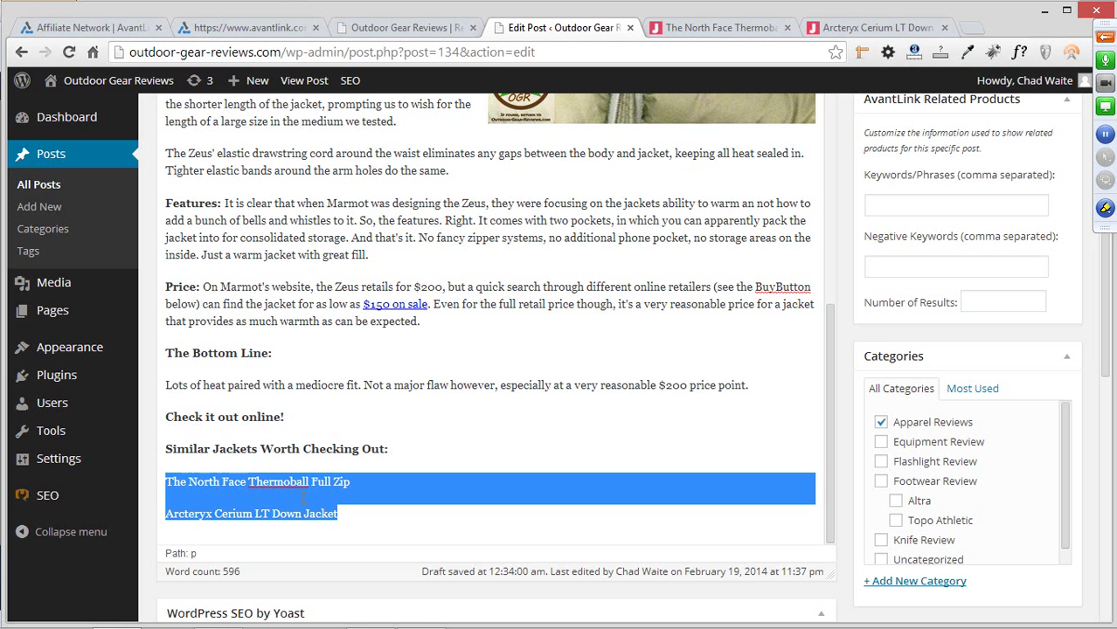
left_click(432, 172)
scroll(432, 172, "up", 6)
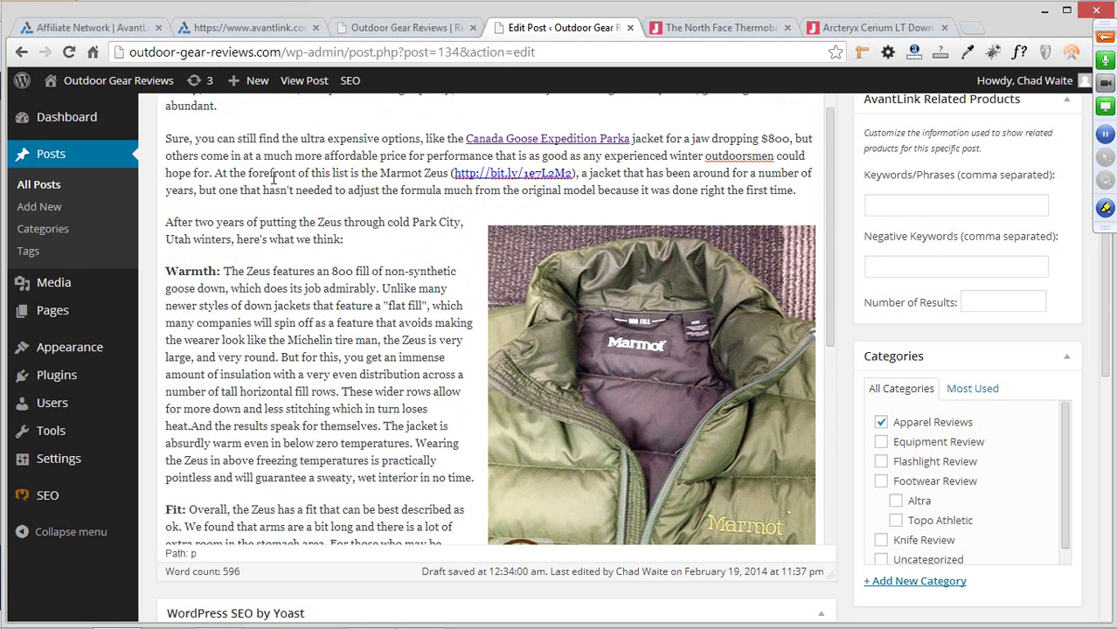
scroll(281, 257, "down", 8)
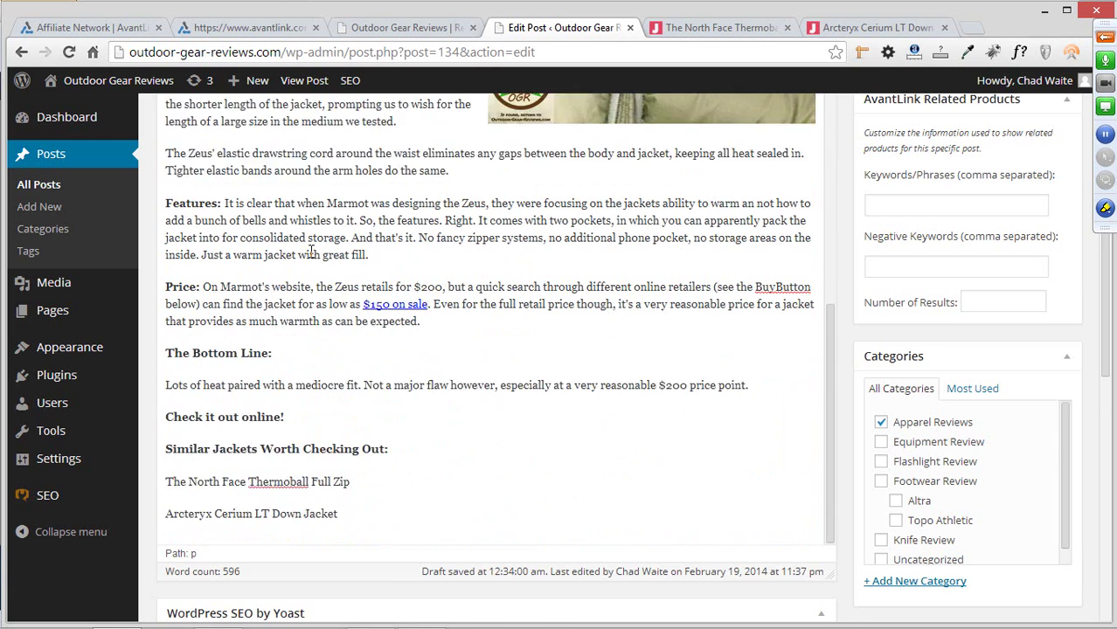
left_click_drag(340, 432, 160, 401)
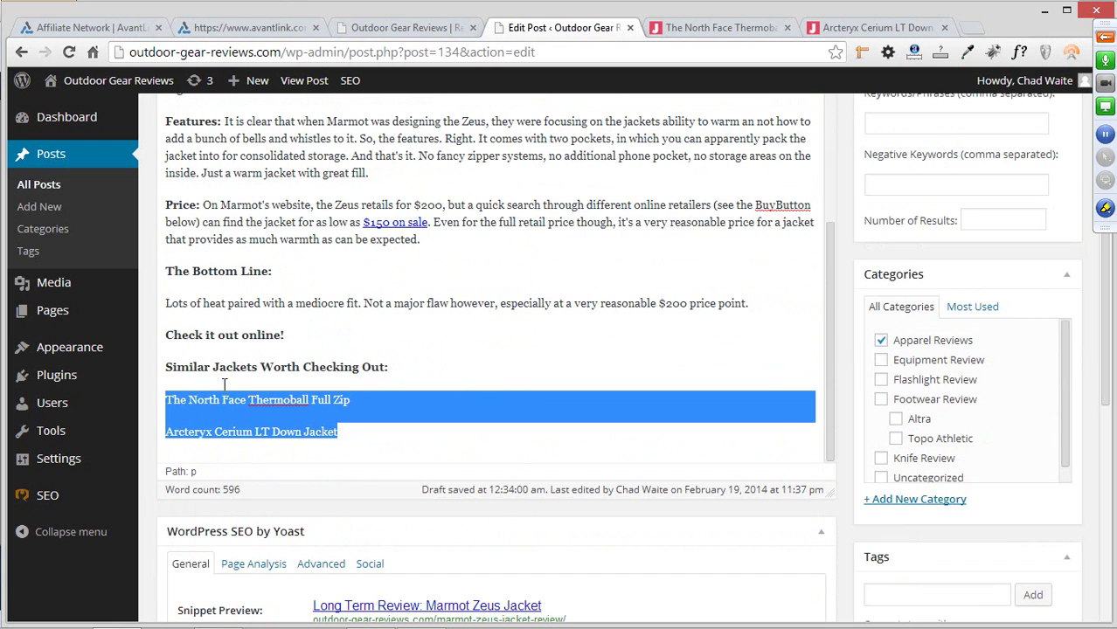
left_click(353, 430)
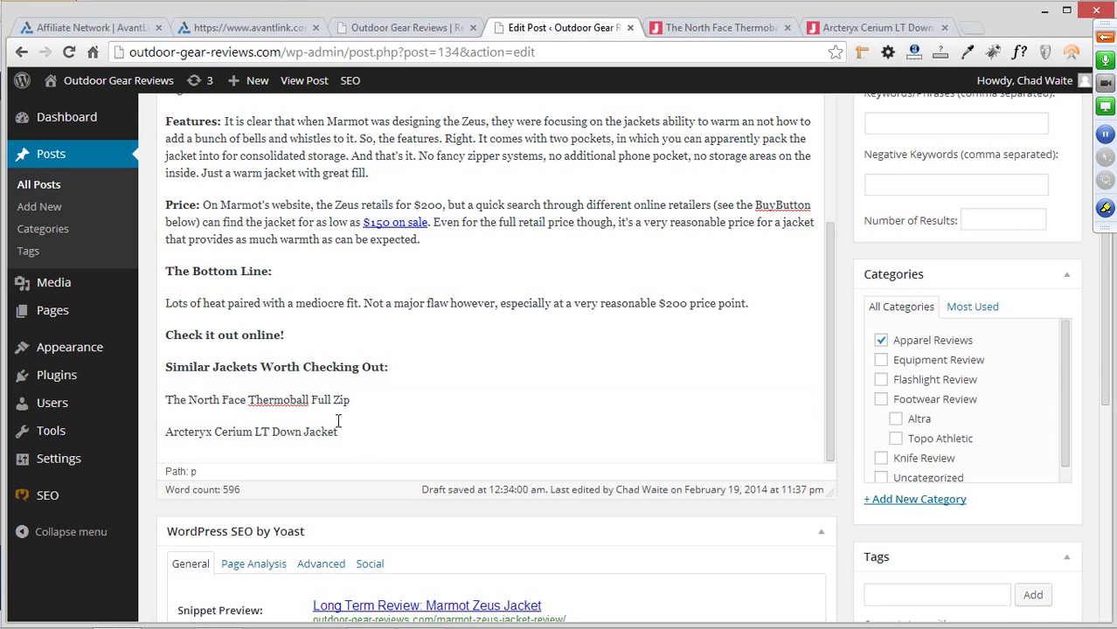
left_click_drag(339, 437, 161, 402)
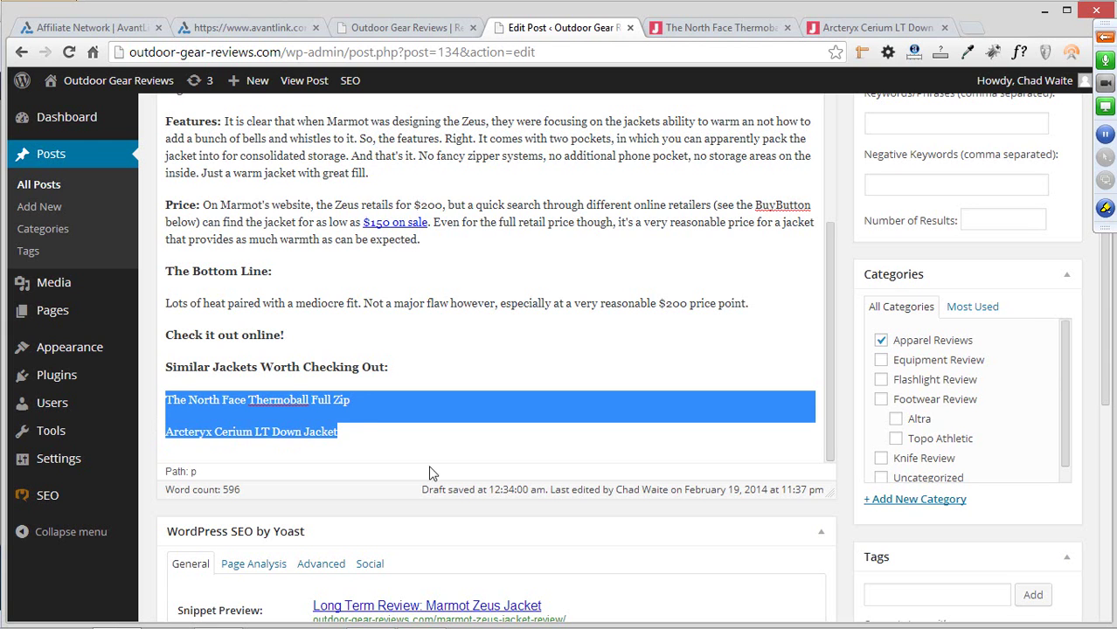
left_click(346, 435)
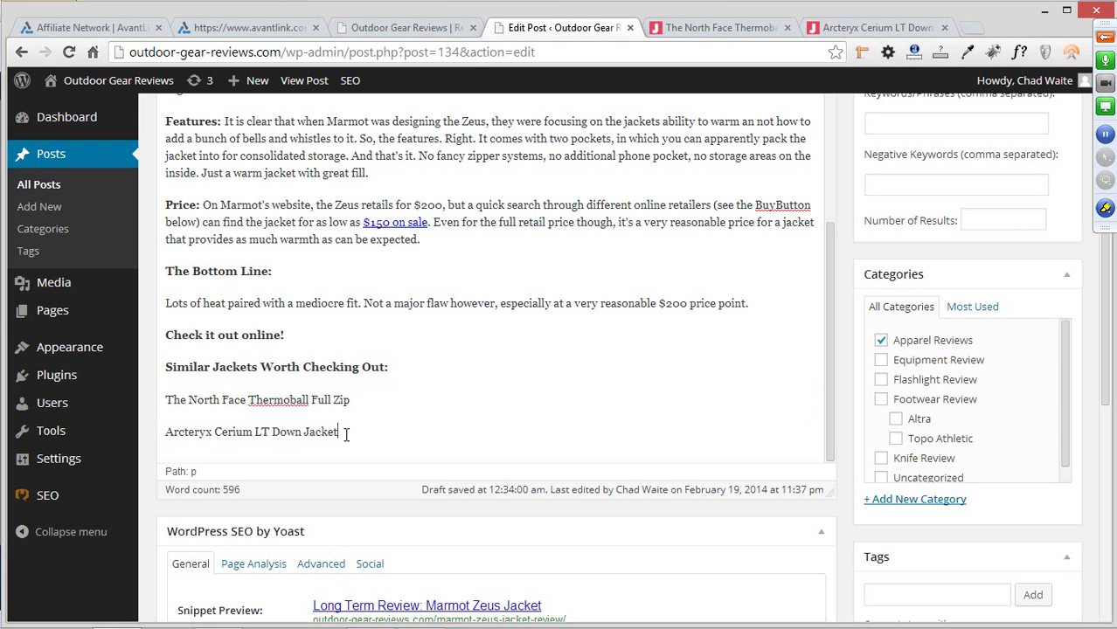
scroll(346, 434, "up", 6)
scroll(384, 278, "down", 5)
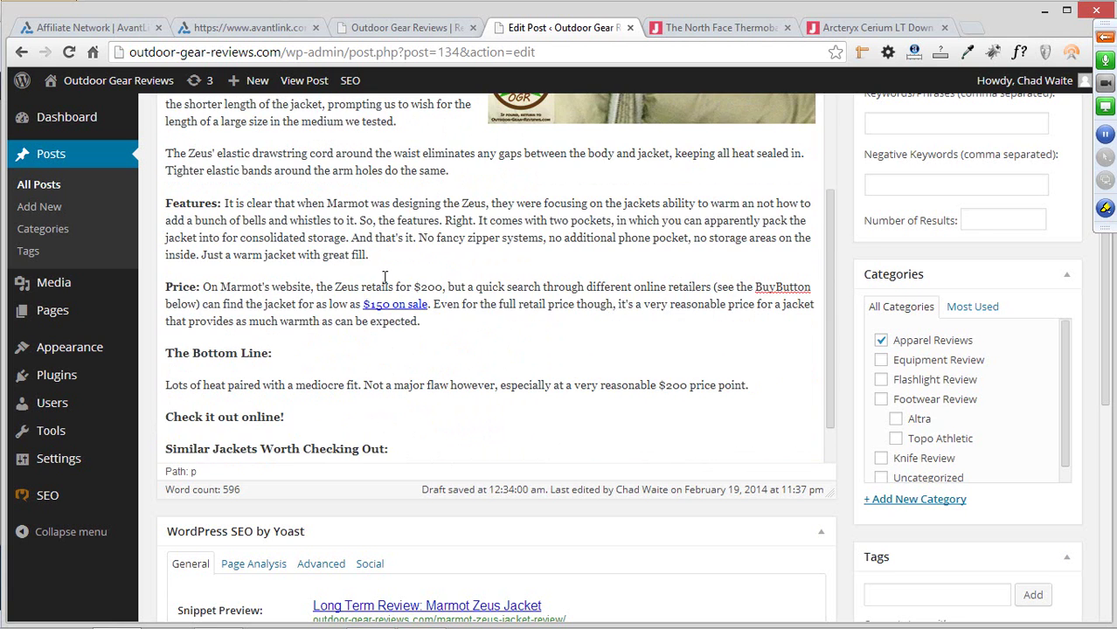
scroll(407, 270, "down", 1)
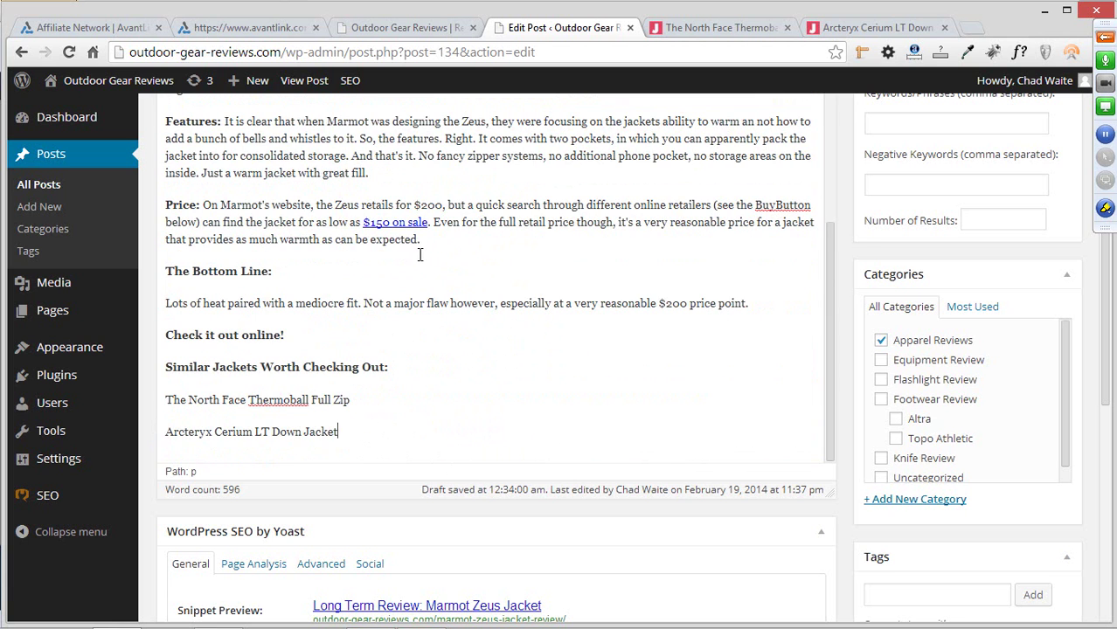
scroll(423, 257, "down", 1)
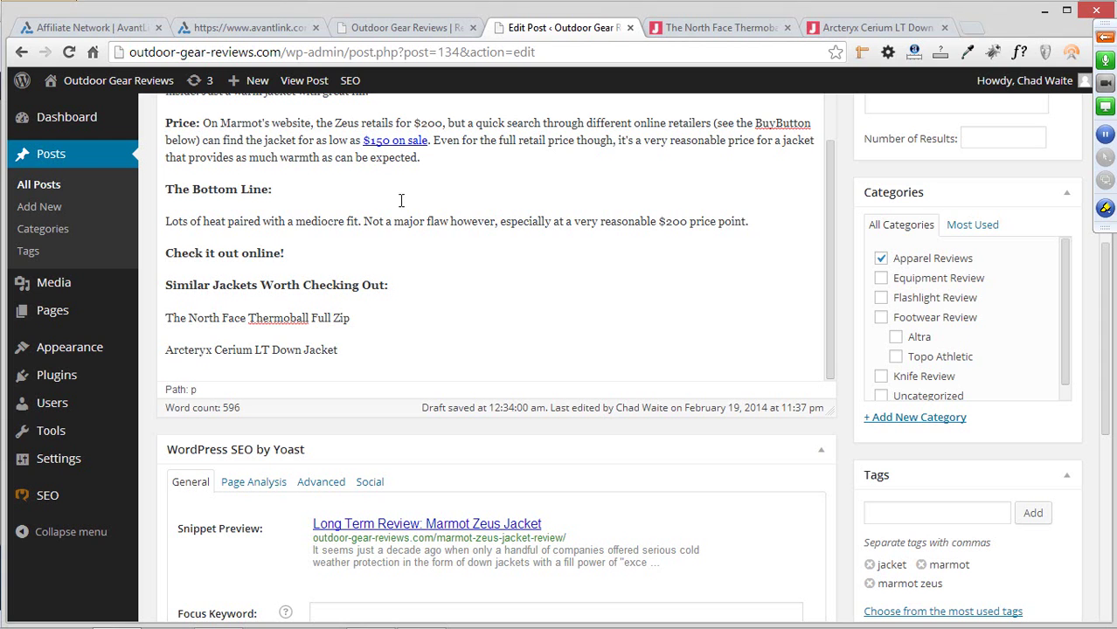
left_click_drag(363, 342, 171, 311)
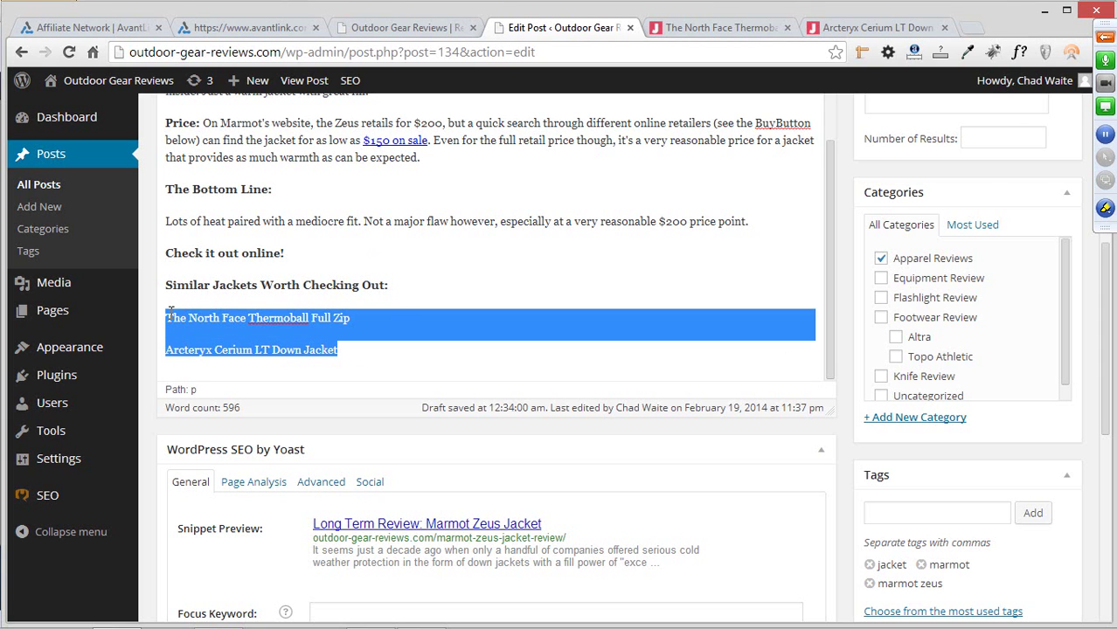
left_click(411, 308)
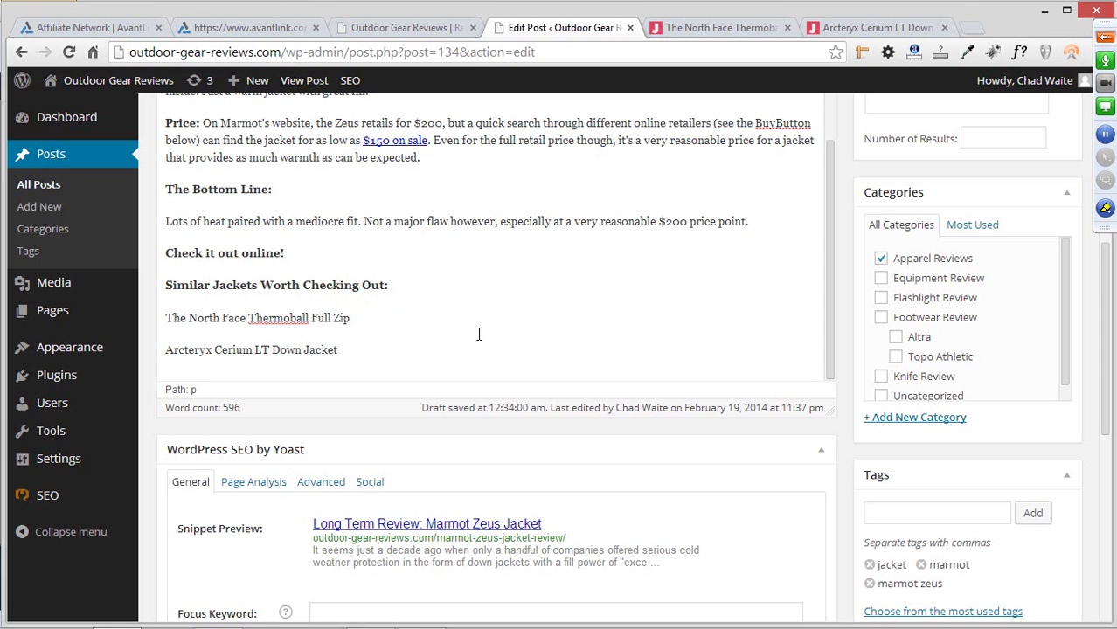
scroll(662, 533, "up", 1)
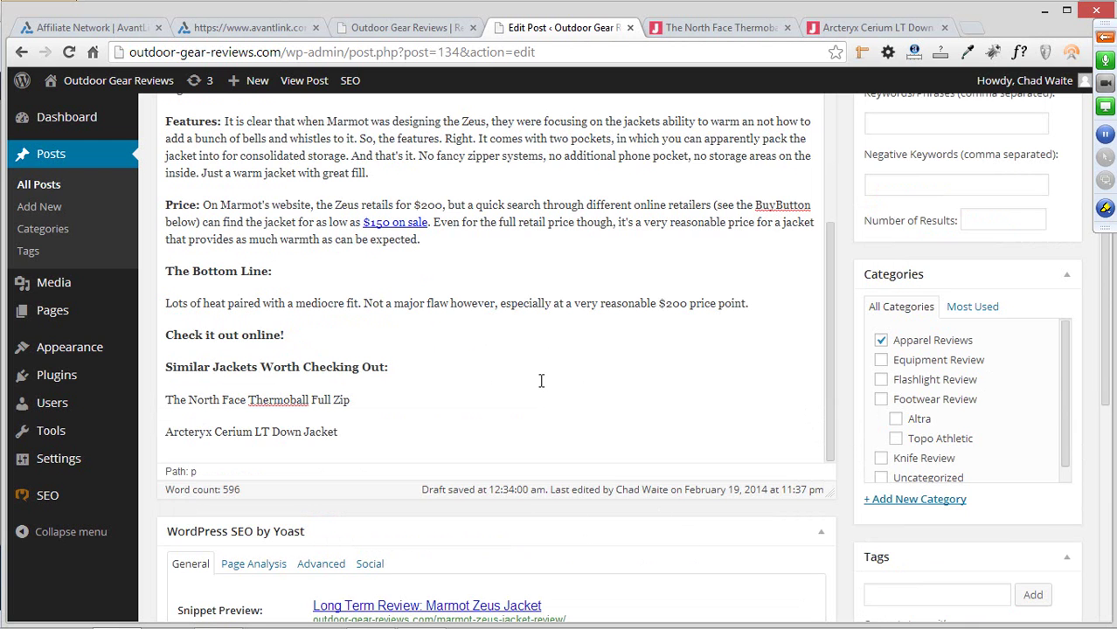
left_click(699, 27)
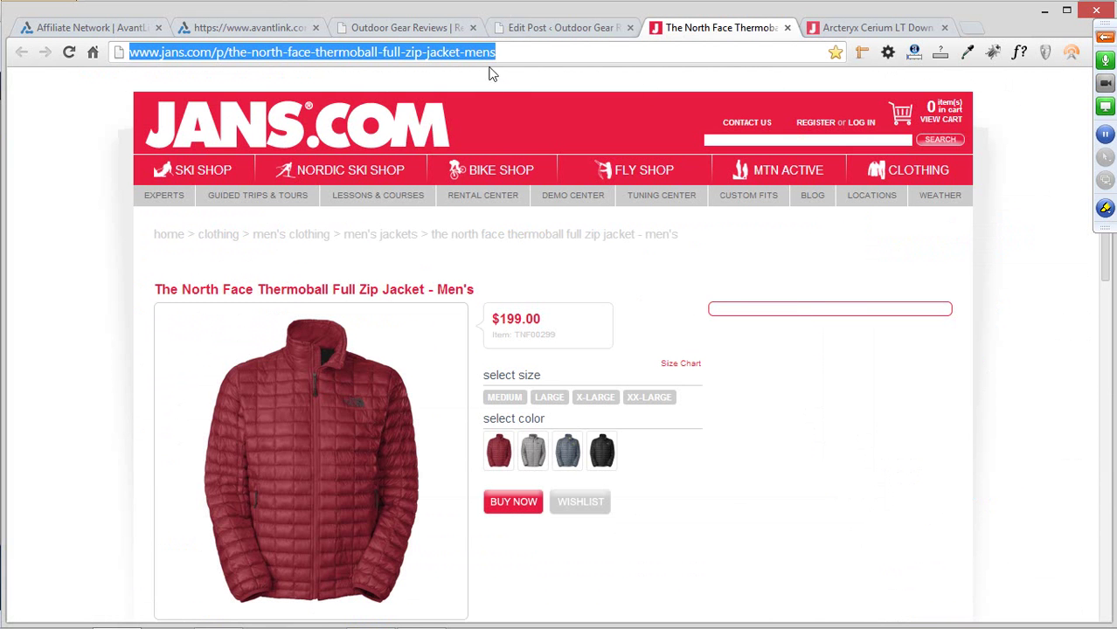
Step: Return from the Arcteryx Cerium page to the North Face Thermoball page and show the bookmarks bar
left_click(839, 28)
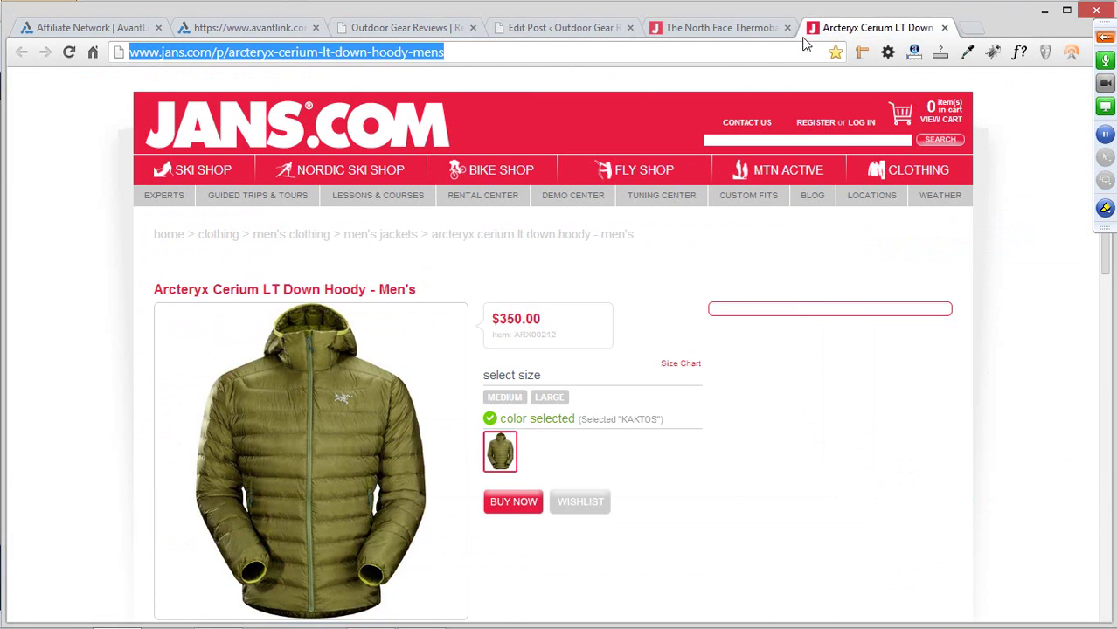
left_click(748, 31)
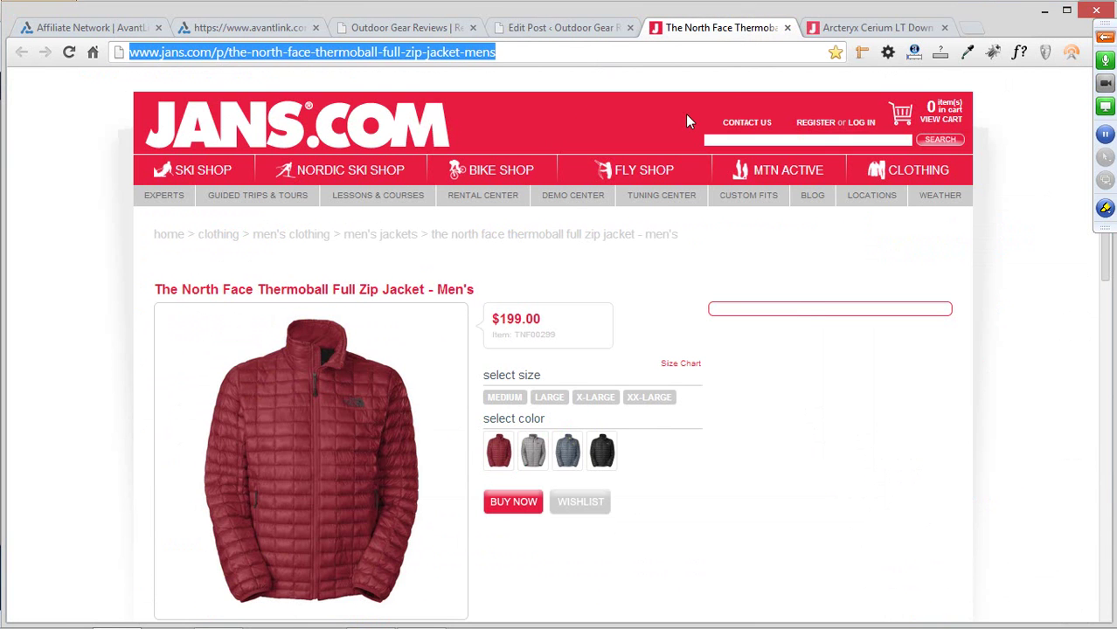
key("ctrl+shift+b")
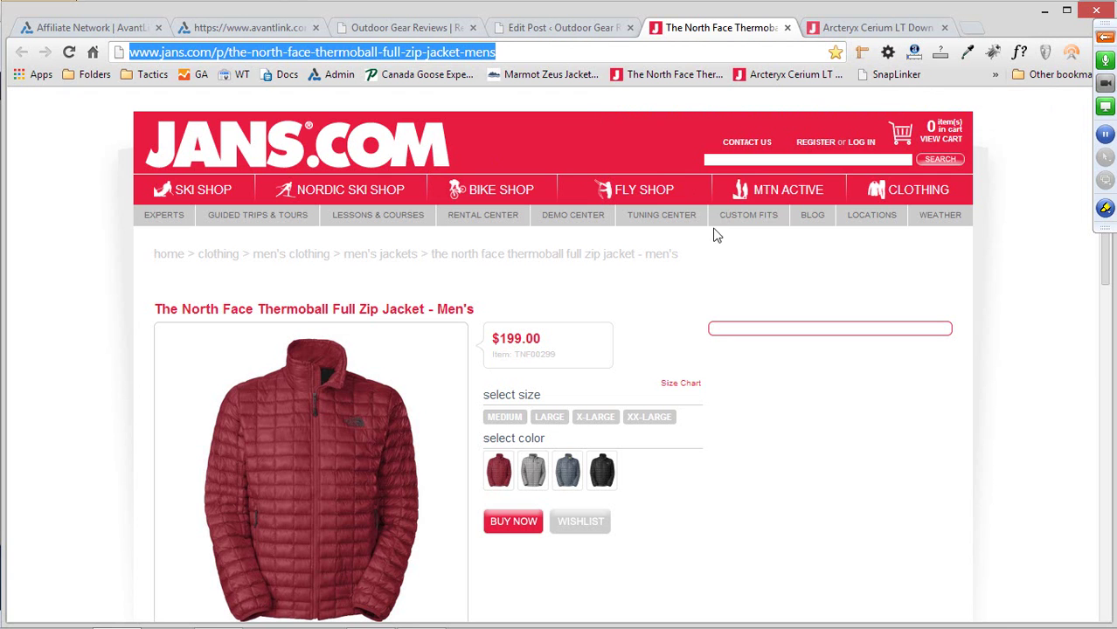
left_click(892, 74)
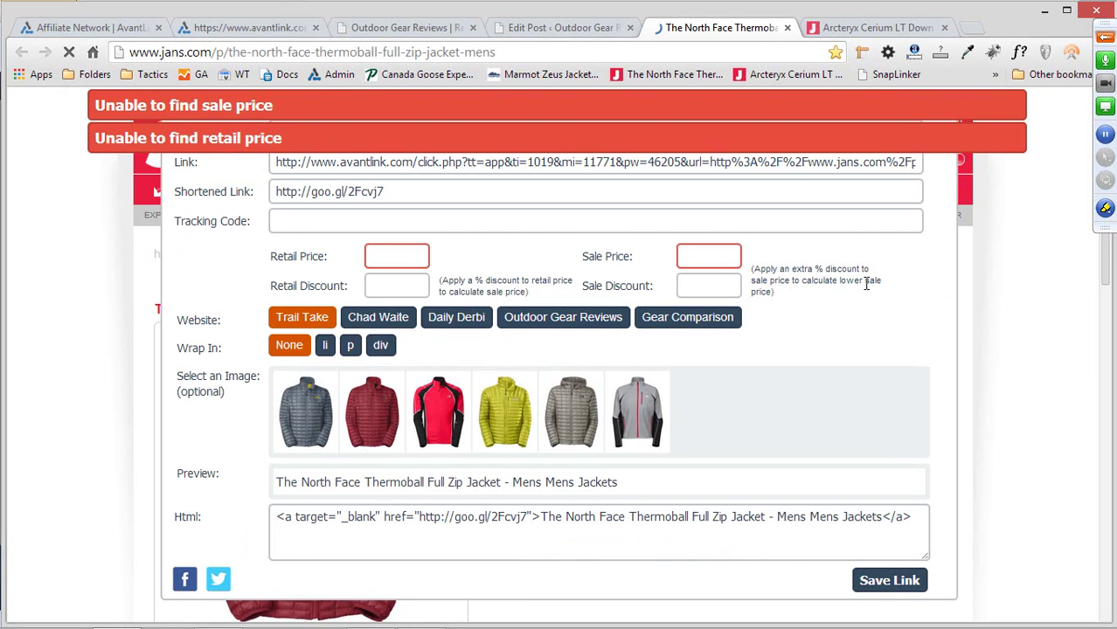
left_click(359, 167)
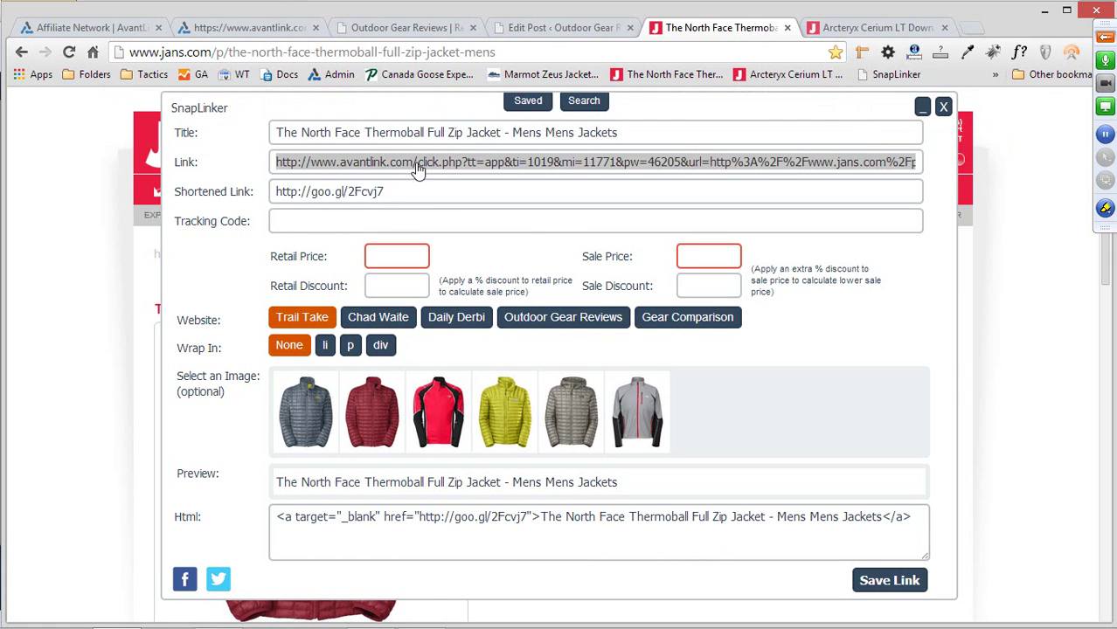
left_click(394, 194)
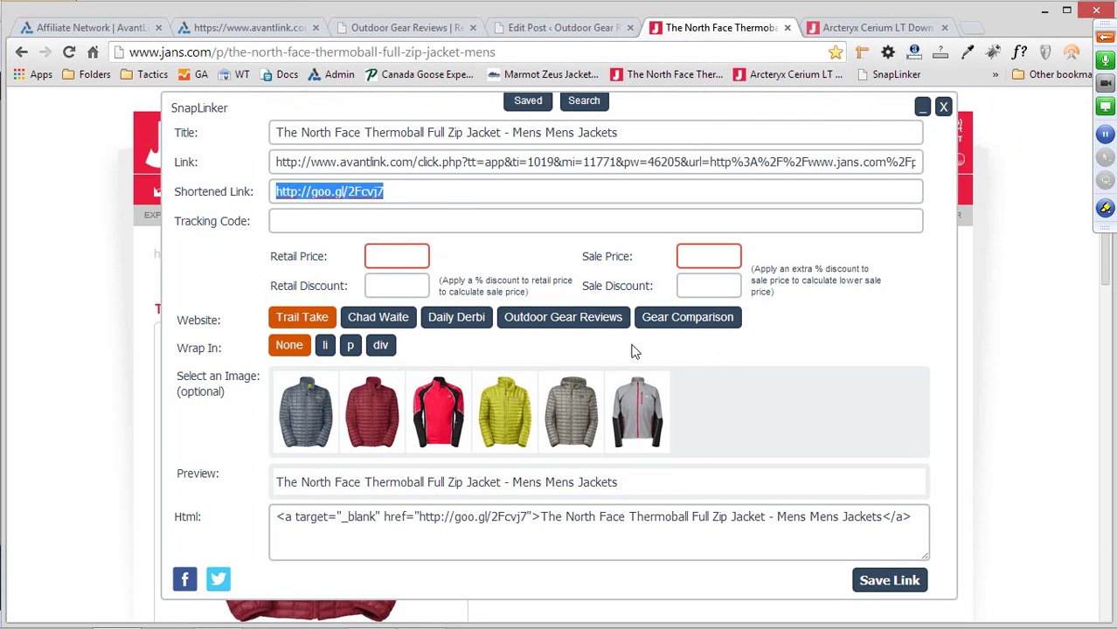
left_click(394, 172)
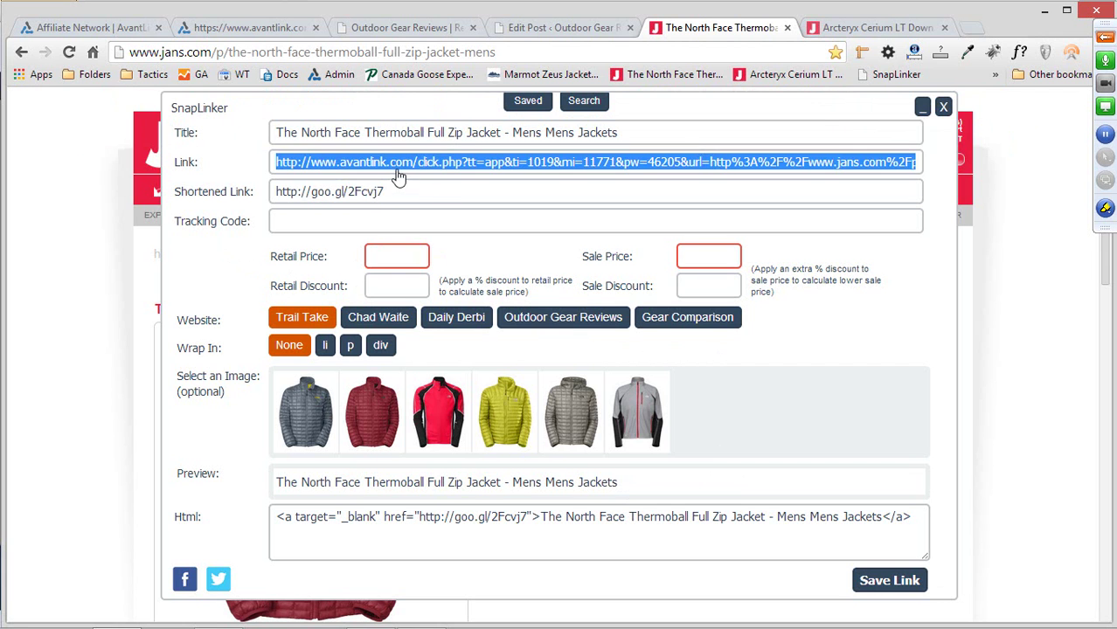
left_click(381, 192)
left_click(391, 174)
left_click(390, 194)
key("ctrl+c")
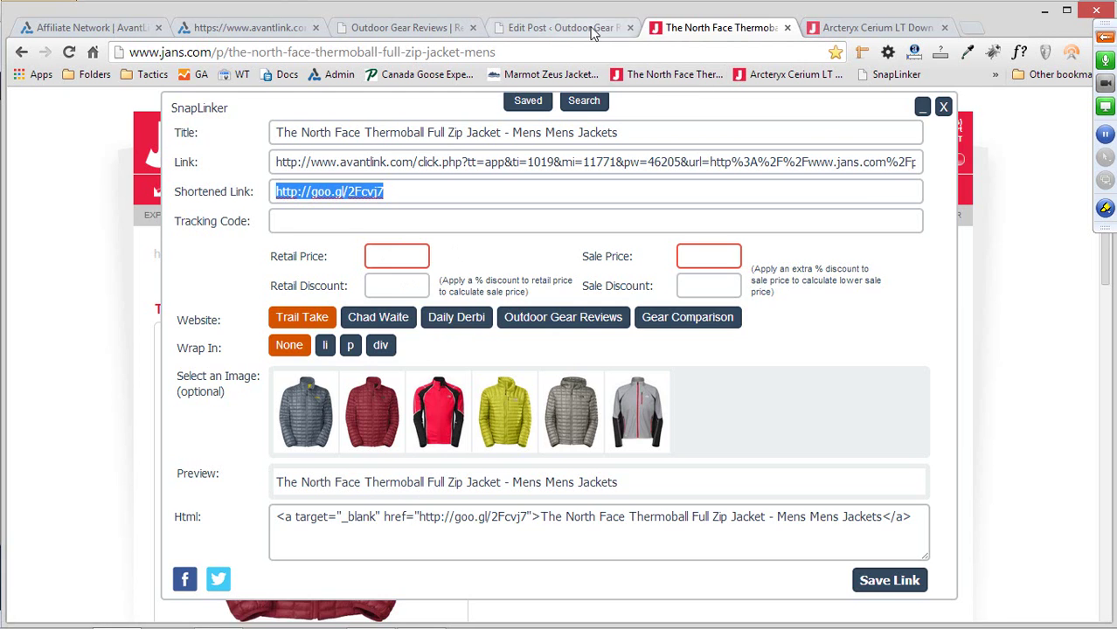
left_click(561, 27)
left_click_drag(351, 420, 163, 416)
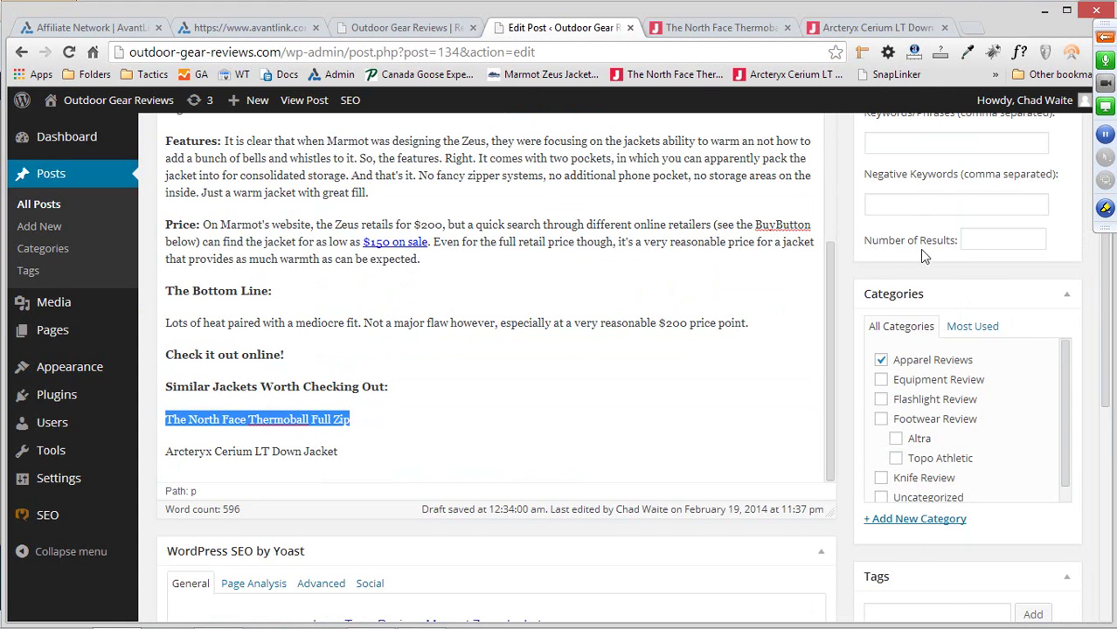
scroll(614, 161, "up", 5)
scroll(453, 410, "up", 1)
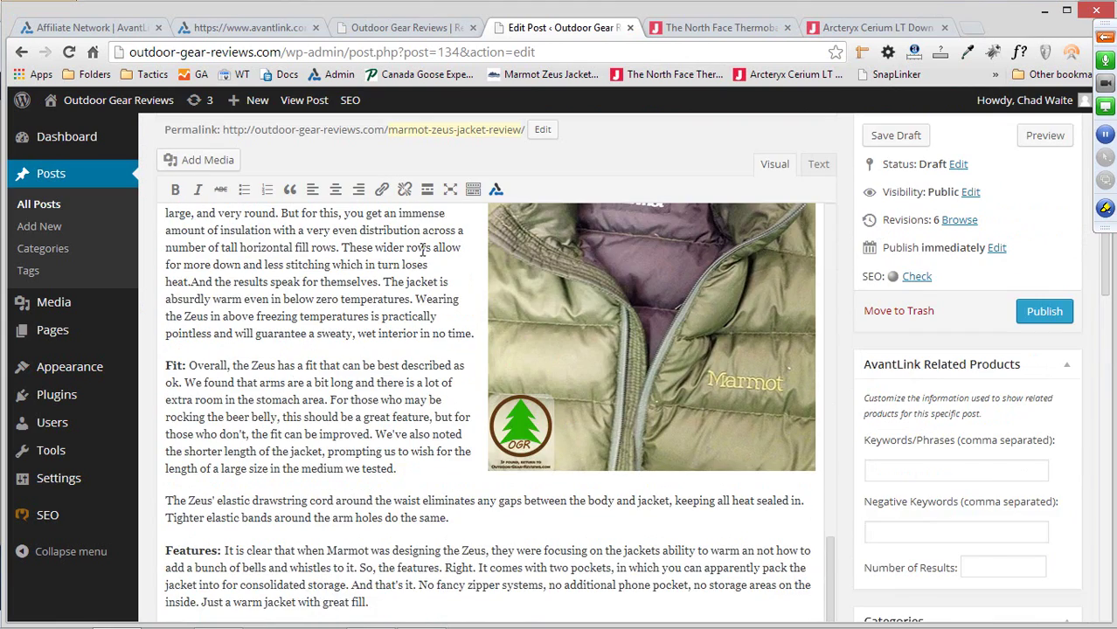
left_click(381, 190)
key("ctrl+v")
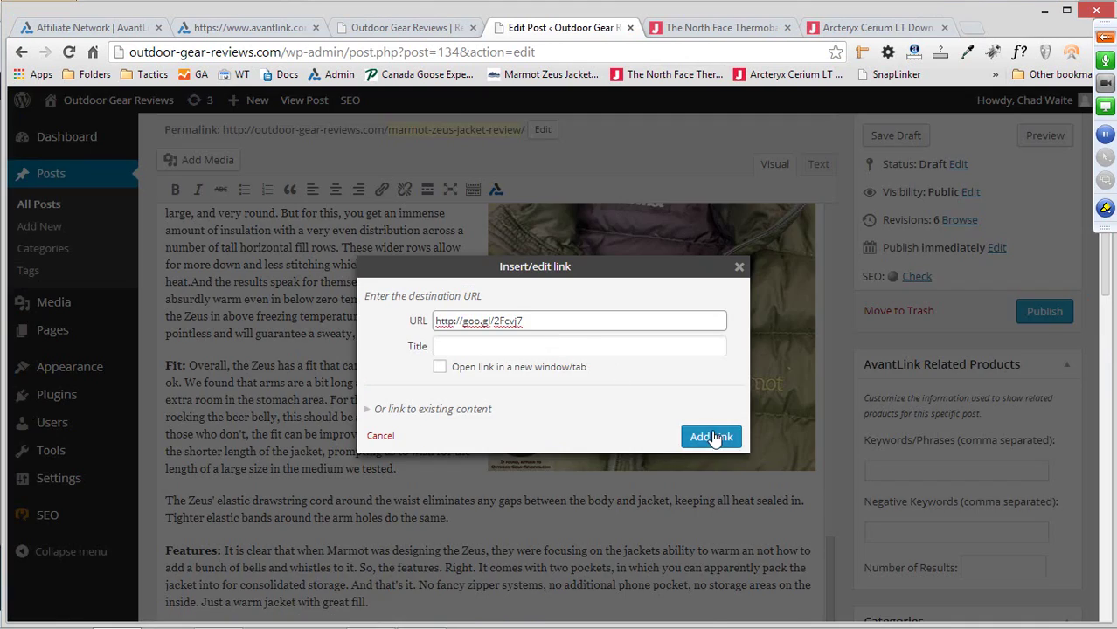
left_click(711, 436)
scroll(368, 317, "down", 3)
scroll(380, 336, "down", 2)
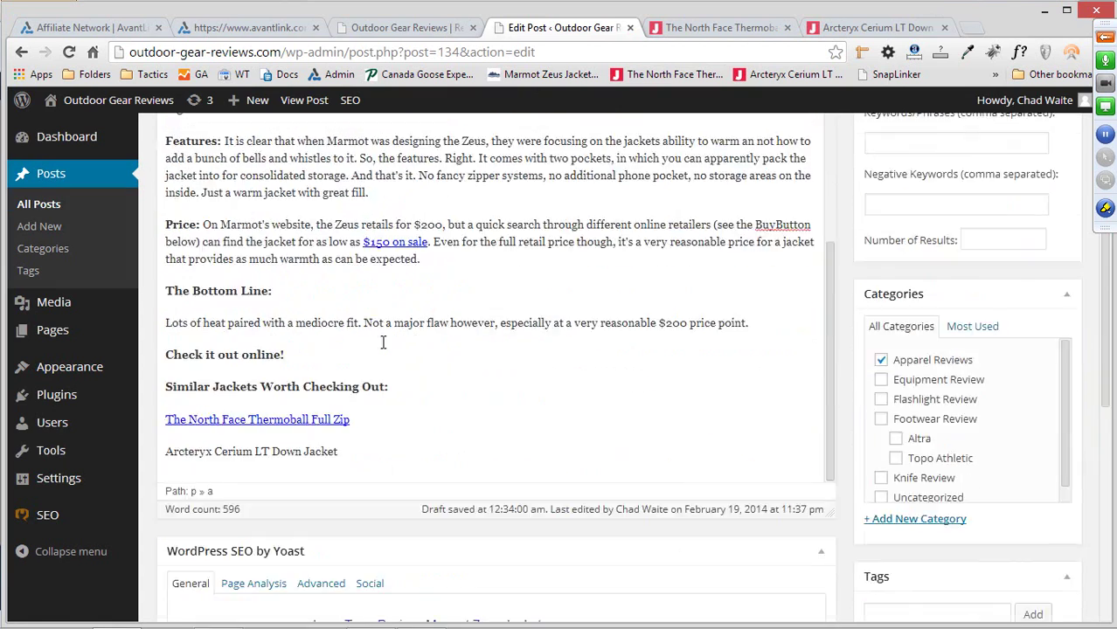
left_click(840, 29)
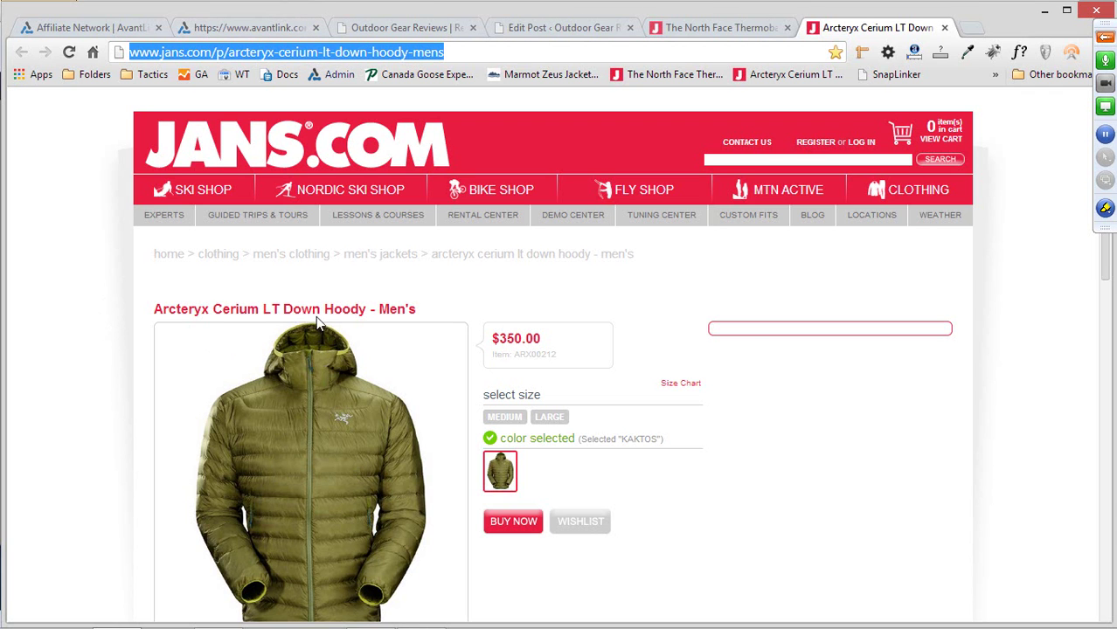
left_click(892, 75)
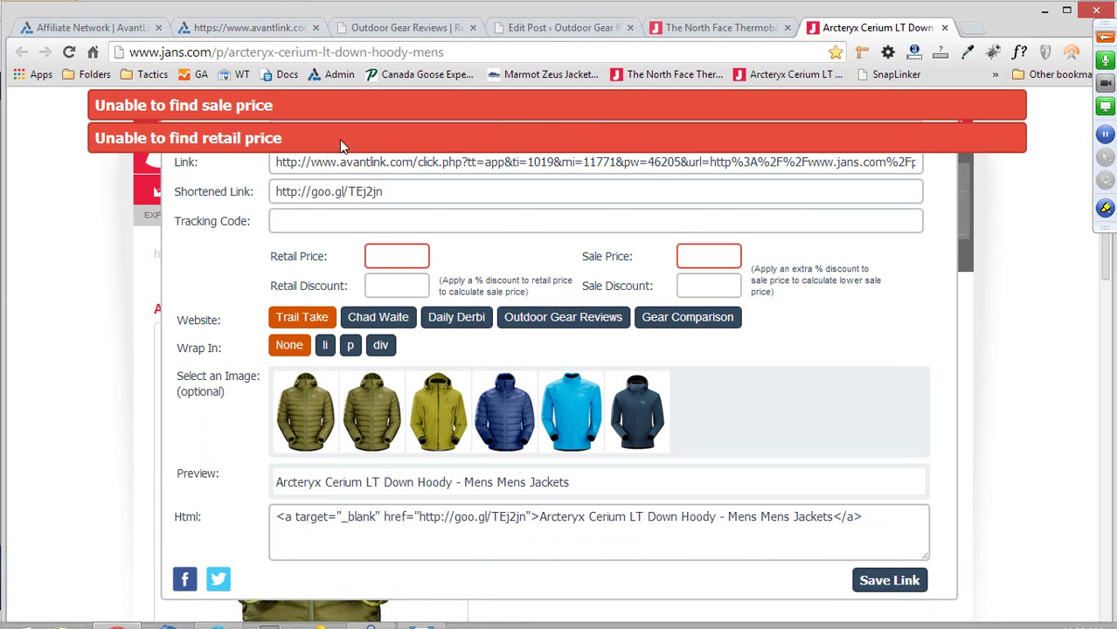
left_click(378, 166)
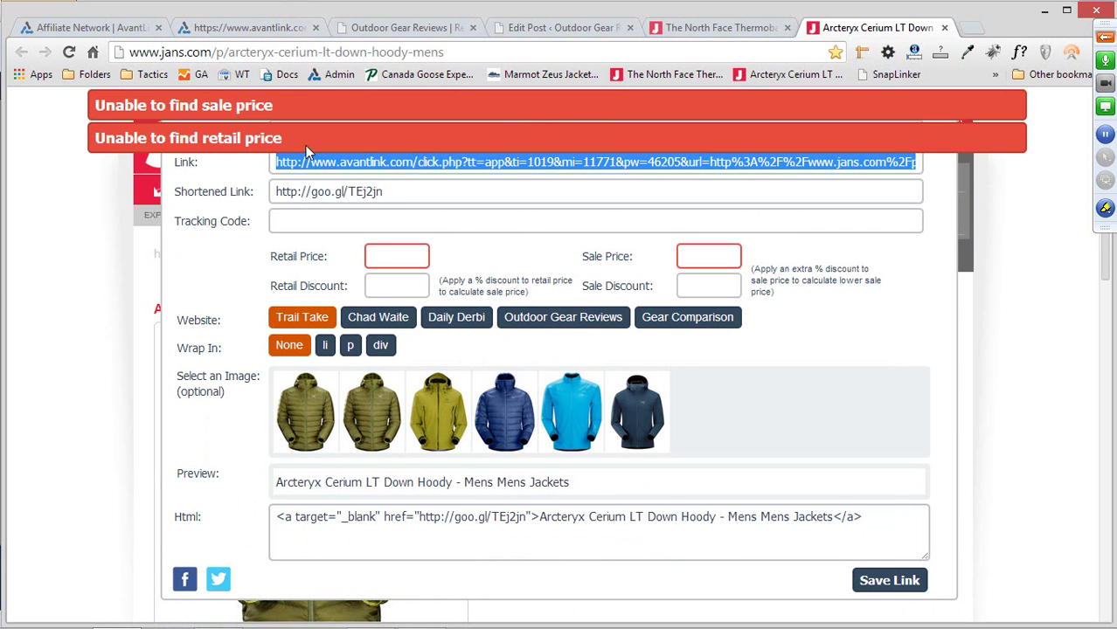
left_click(375, 194)
key("ctrl+c")
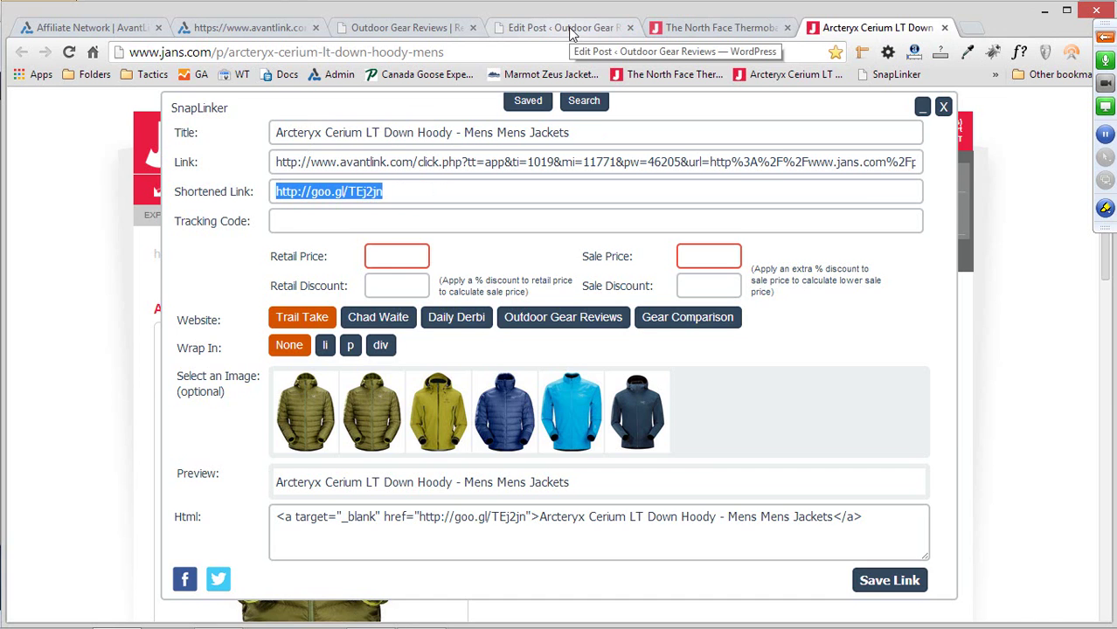
left_click(569, 30)
left_click_drag(366, 448, 168, 453)
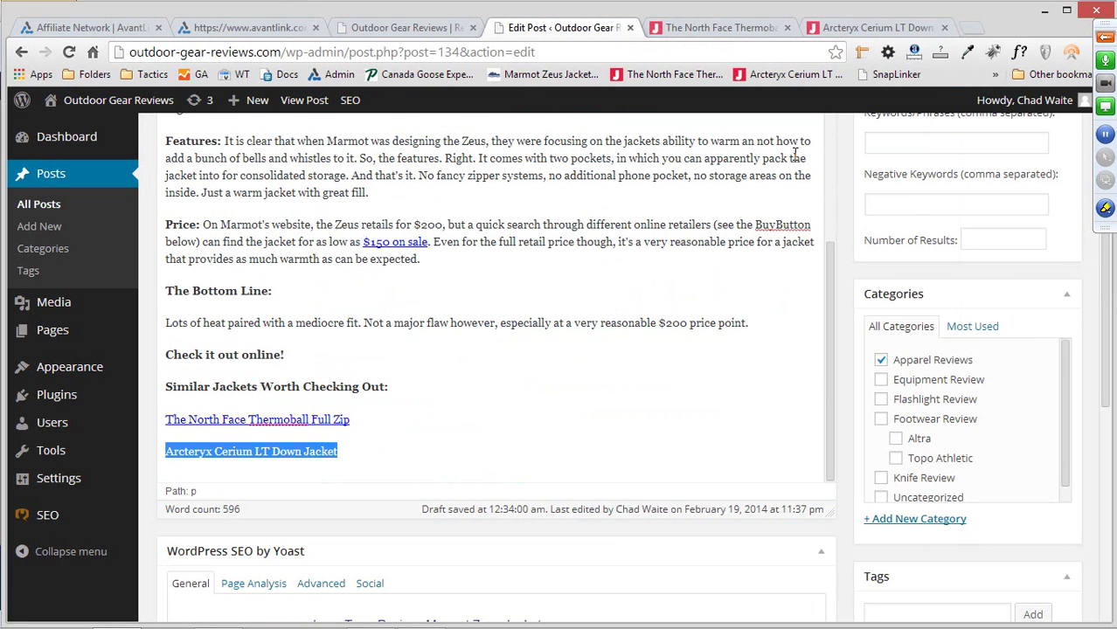
scroll(856, 150, "up", 3)
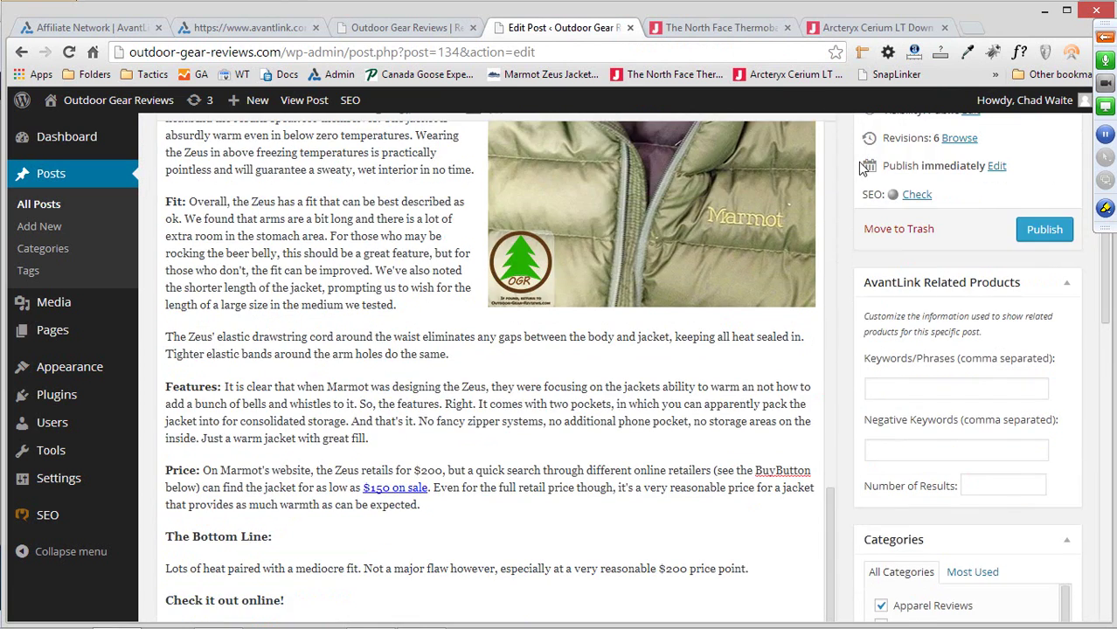
scroll(860, 166, "up", 1)
left_click(380, 190)
key("ctrl+v")
left_click(725, 434)
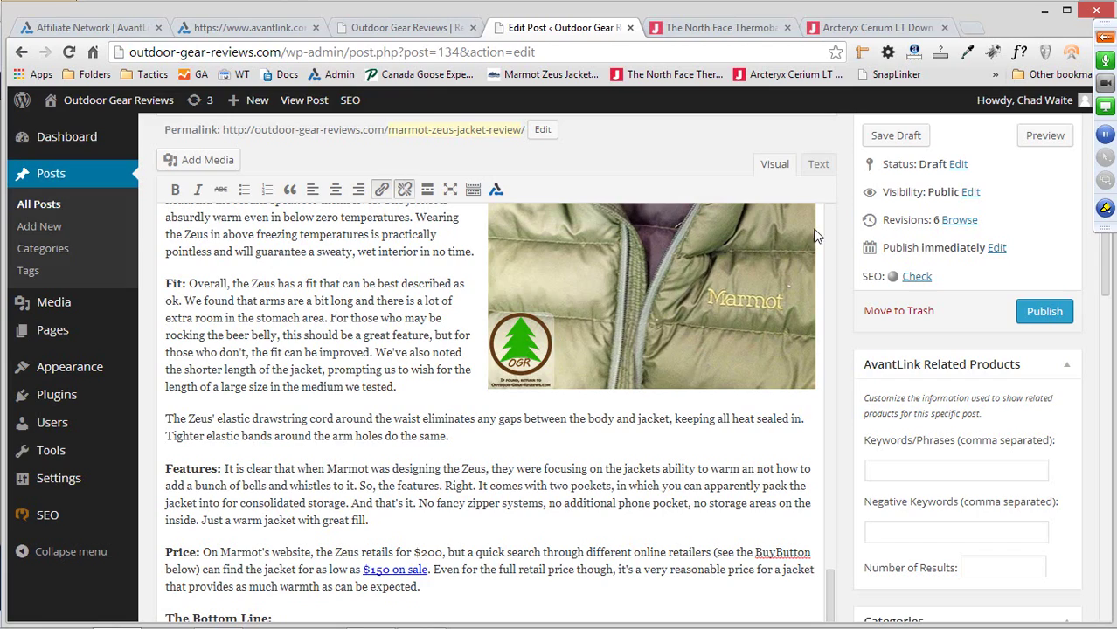
scroll(673, 379, "down", 3)
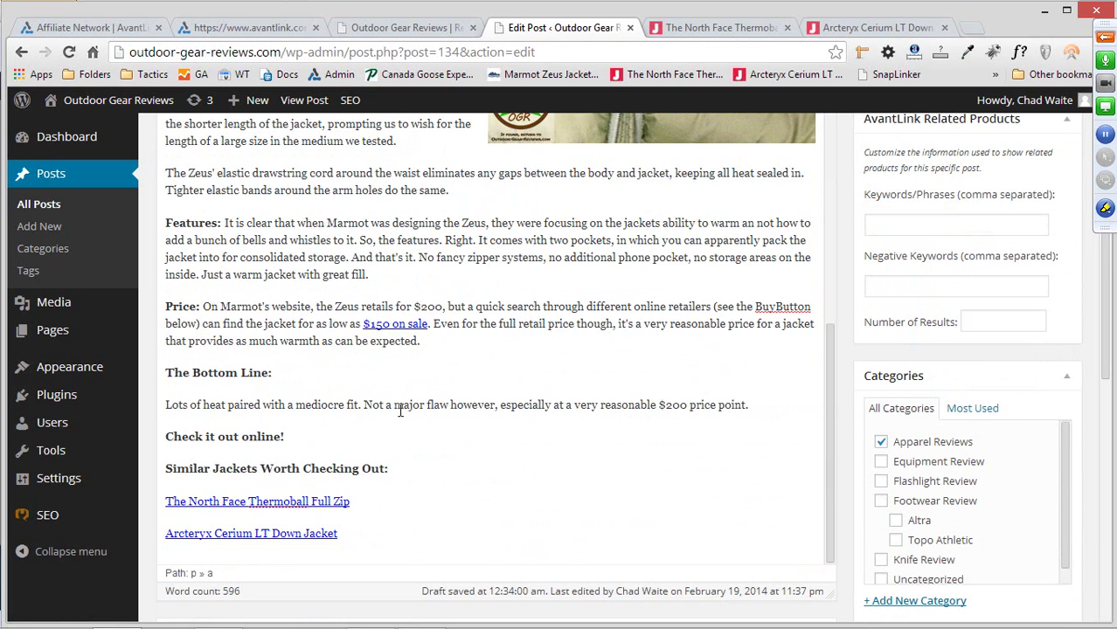
scroll(399, 411, "up", 5)
scroll(690, 339, "down", 5)
Step: Delete the SnapLinker bookmark and switch to the second AvantLink tab
right_click(878, 77)
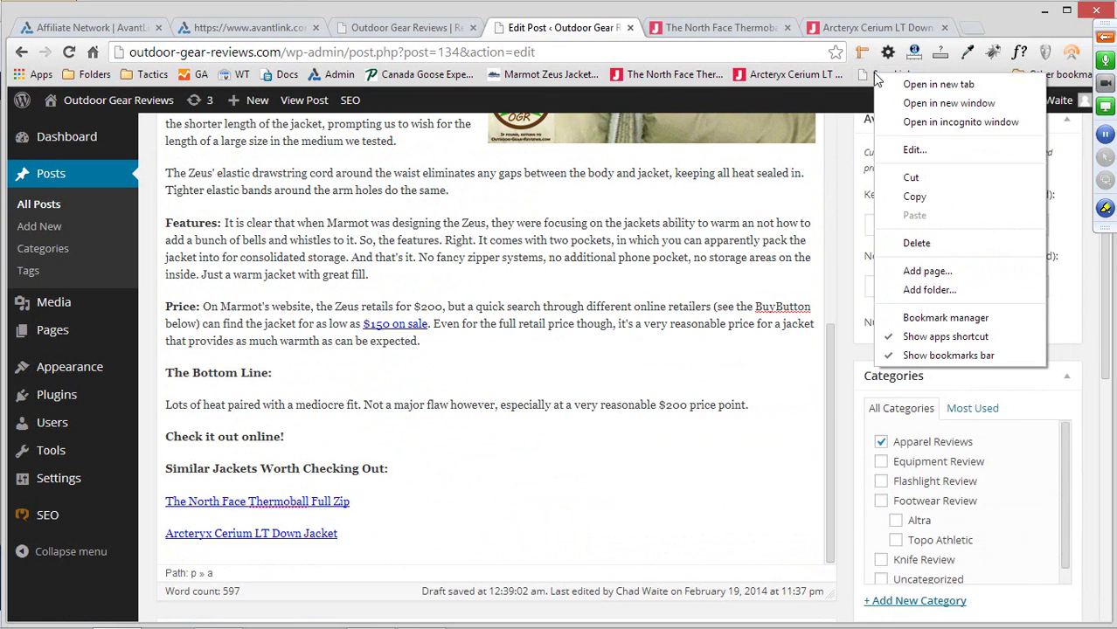
left_click(931, 242)
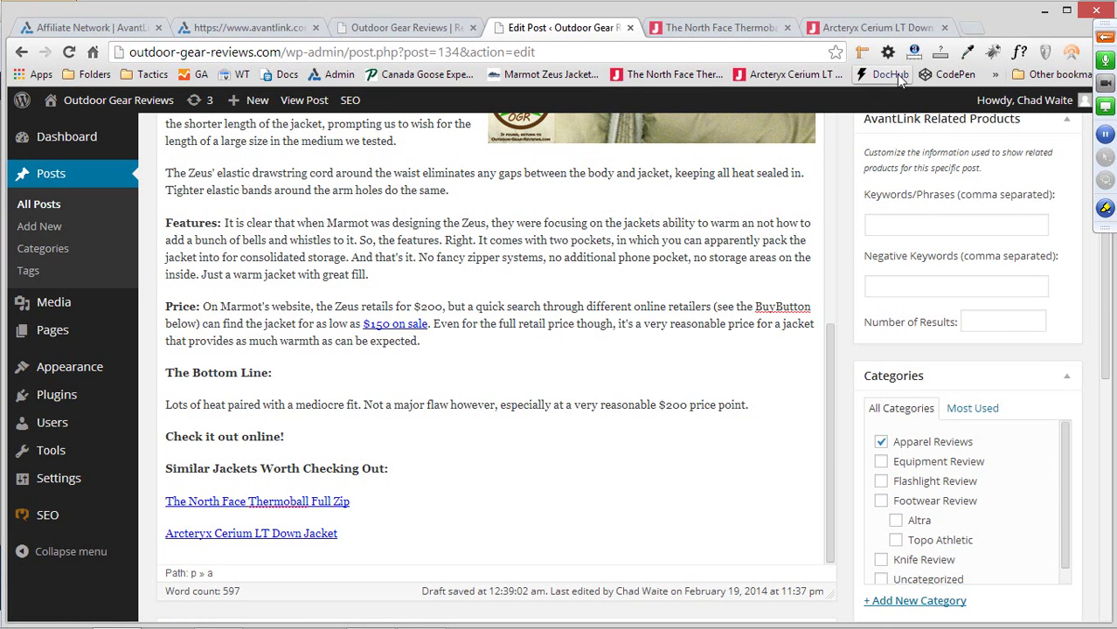
left_click(256, 29)
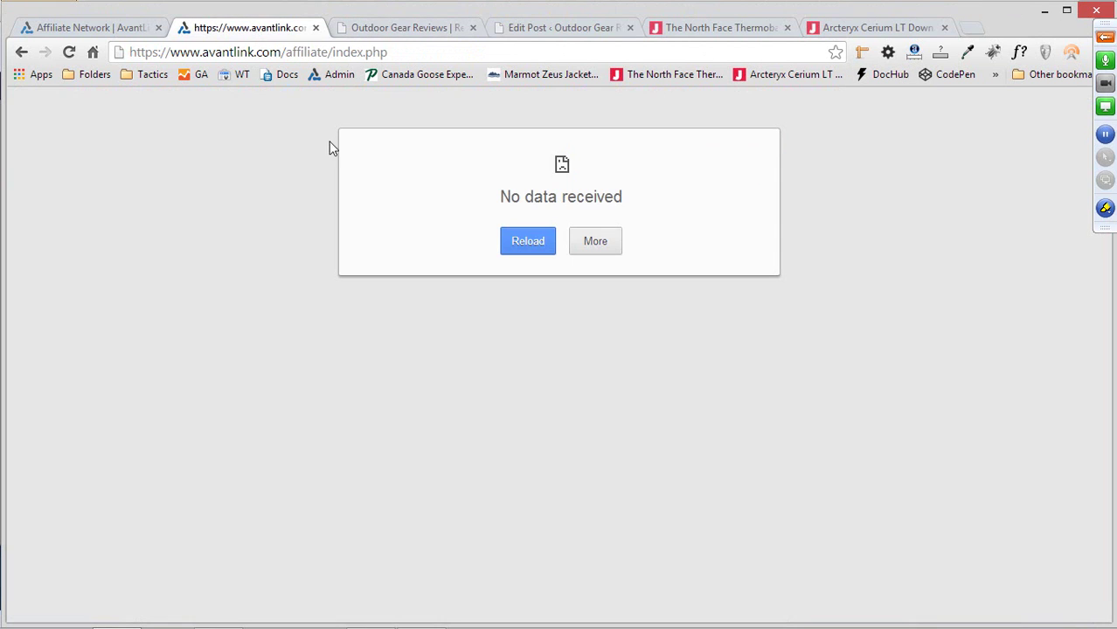
Step: Reload the AvantLink page and choose Browse Apps under Ad Tools > AvantLink App Market
left_click(289, 54)
key("Return")
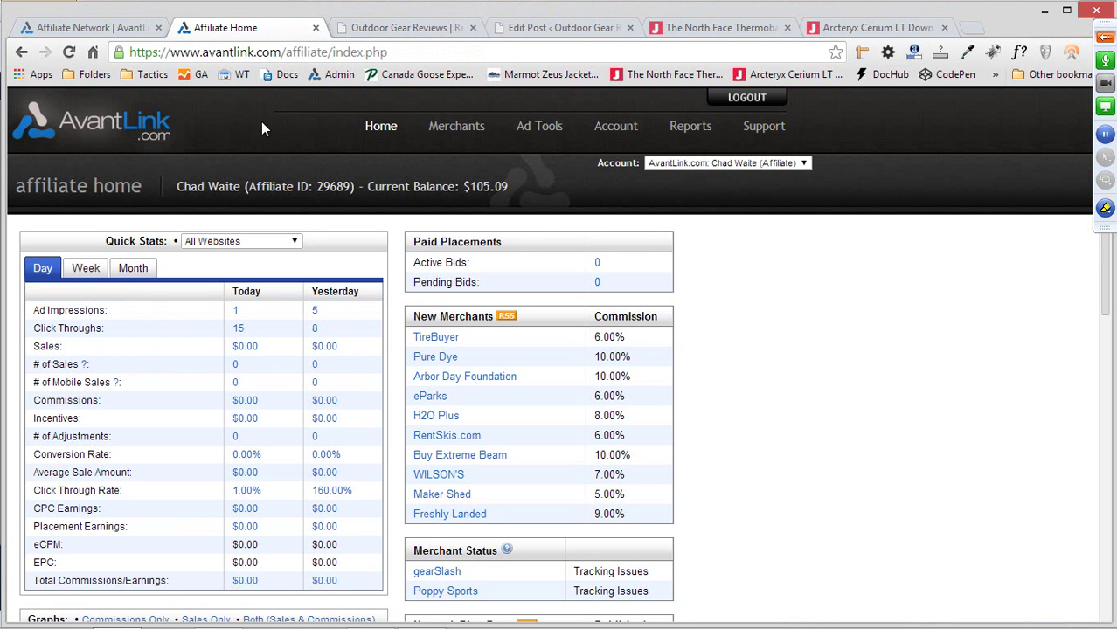
mouse_move(527, 131)
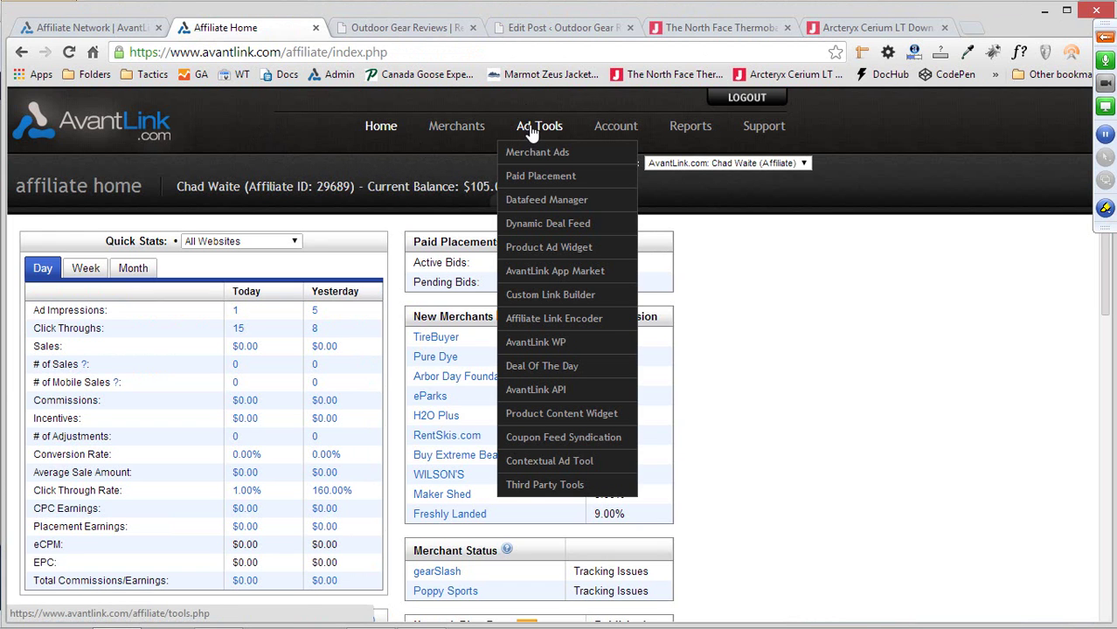
mouse_move(575, 273)
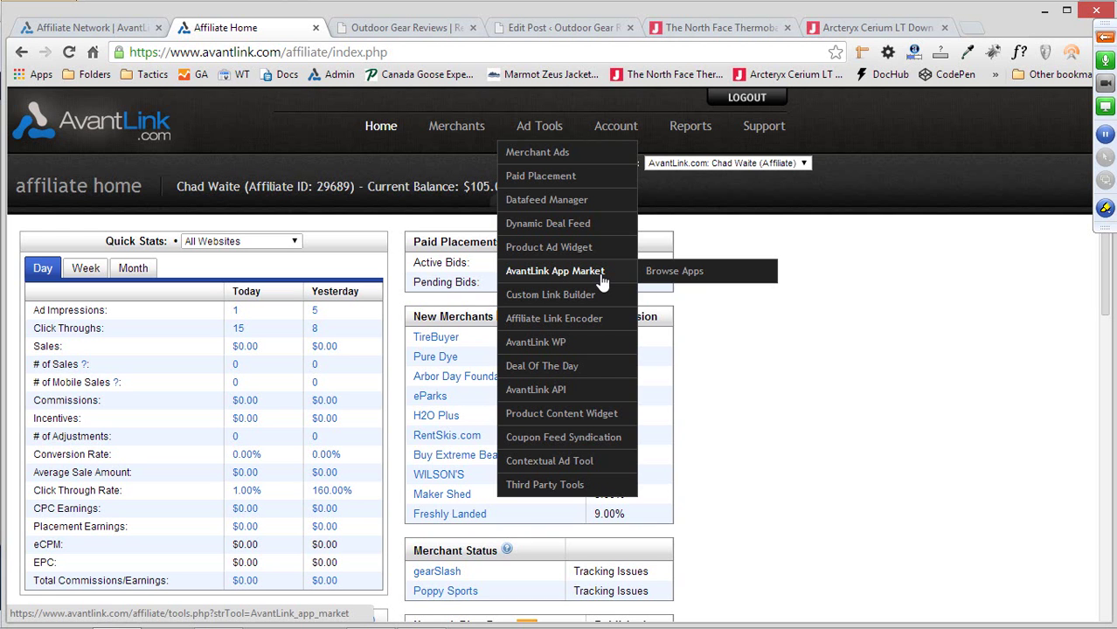
mouse_move(577, 305)
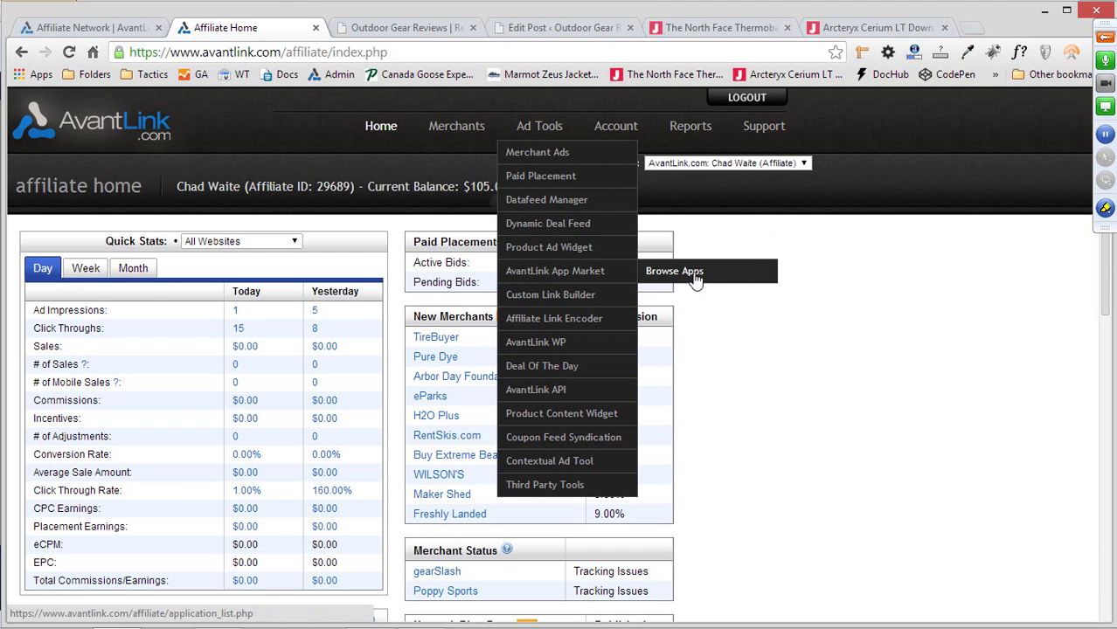
left_click(696, 279)
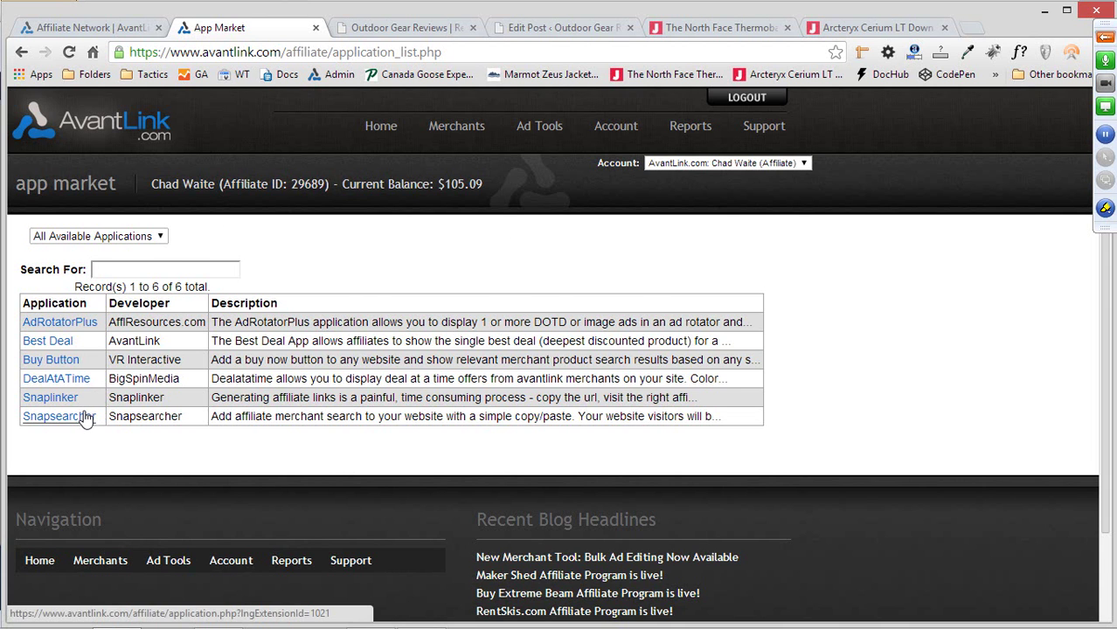
Step: Open the Snaplinker app page and drag its SnapLinker bookmarklet onto the bookmarks bar
left_click(86, 420)
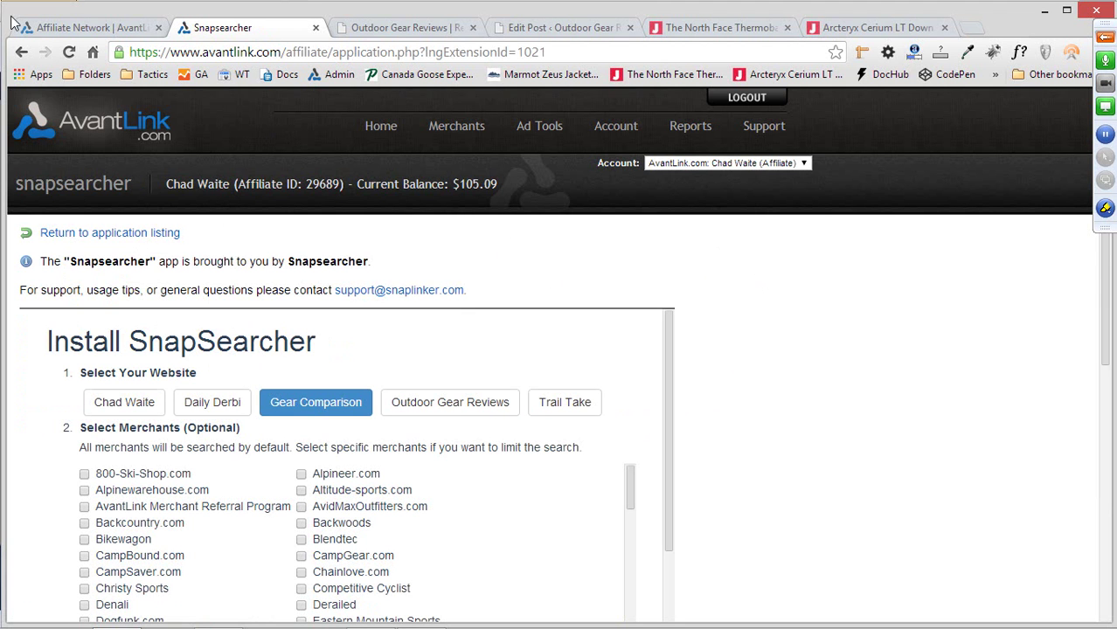
left_click(21, 52)
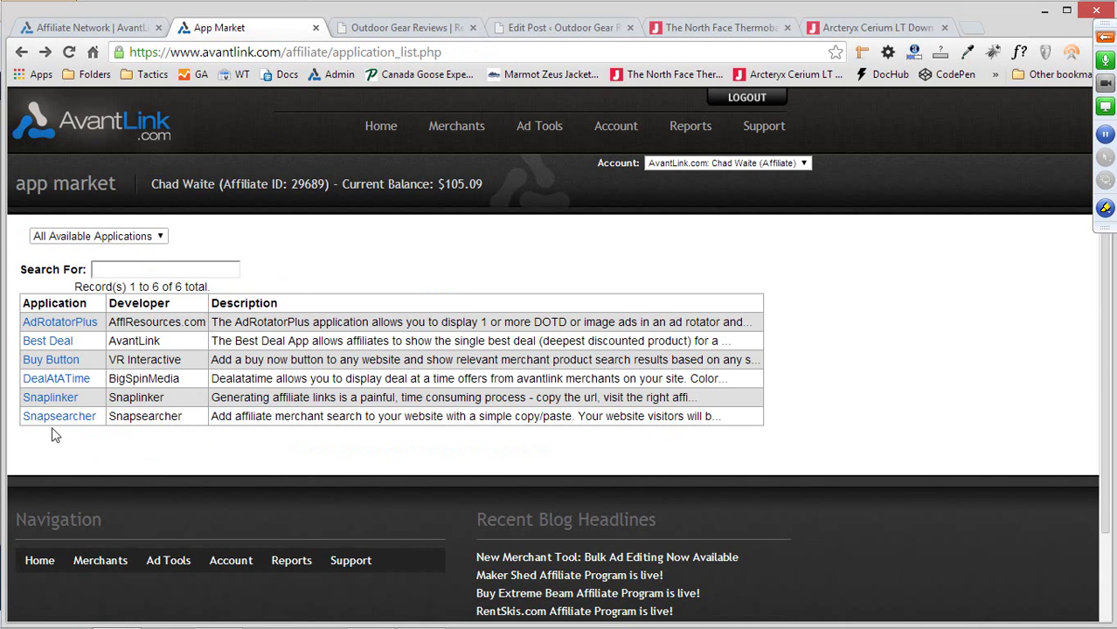
left_click(60, 397)
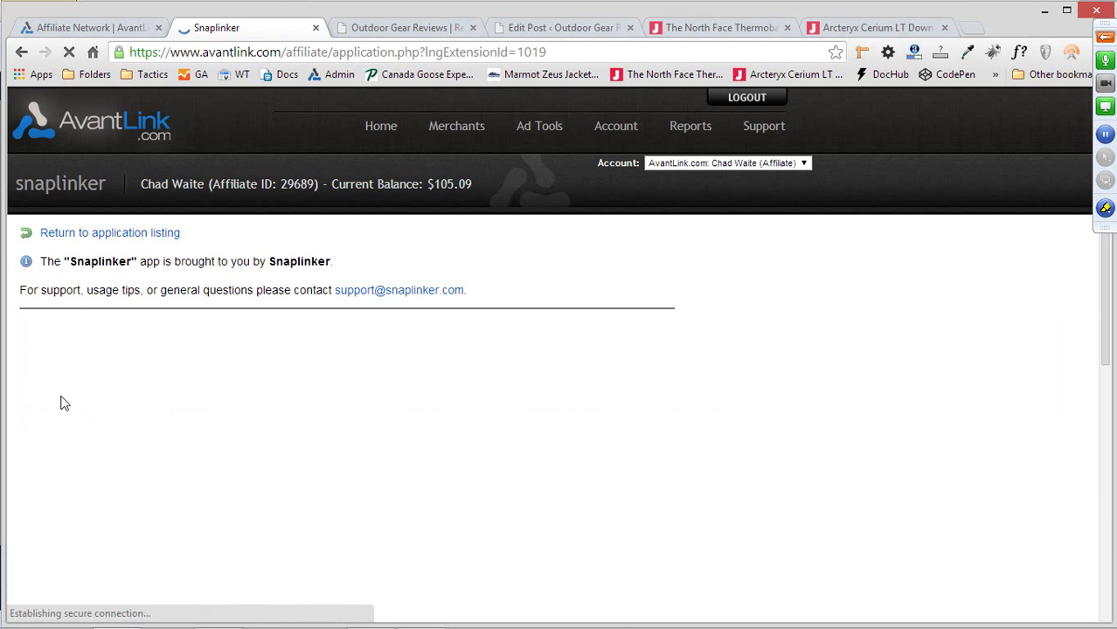
scroll(712, 287, "down", 1)
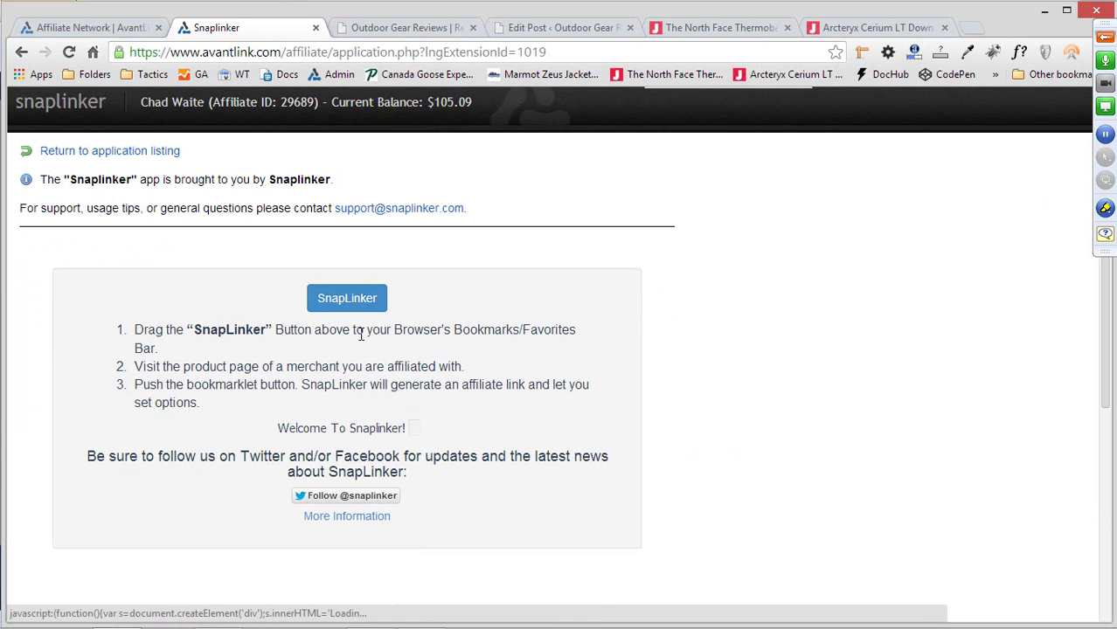
left_click_drag(335, 298, 490, 77)
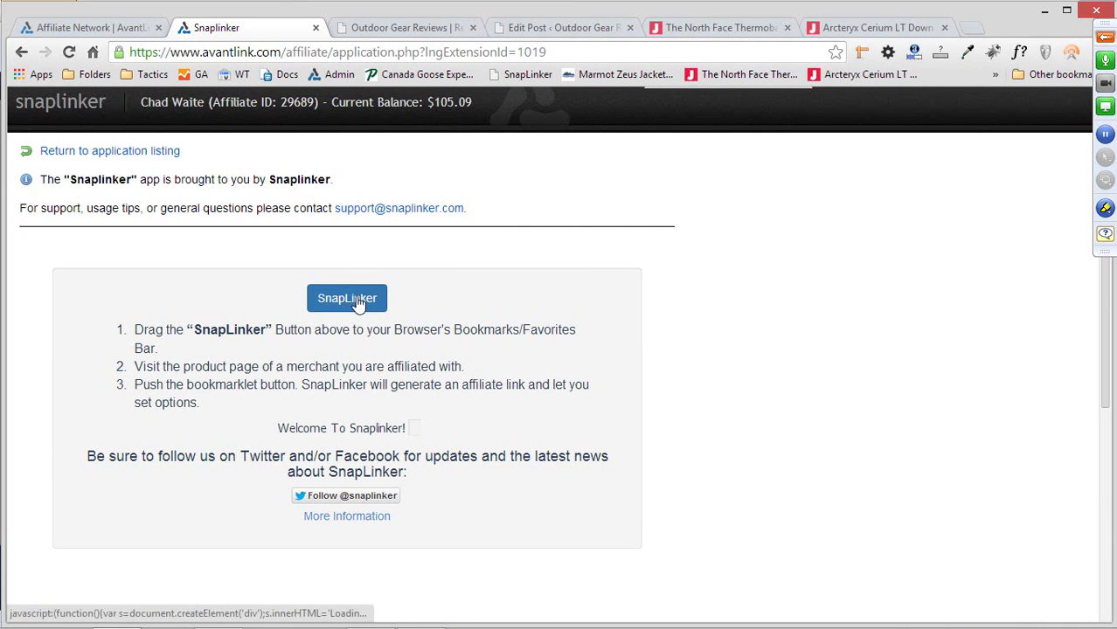
Step: Dismiss SnapLinker on the Thermoball tab, open the Marmot Zeus Jacket bookmark, and select its URL
left_click(738, 26)
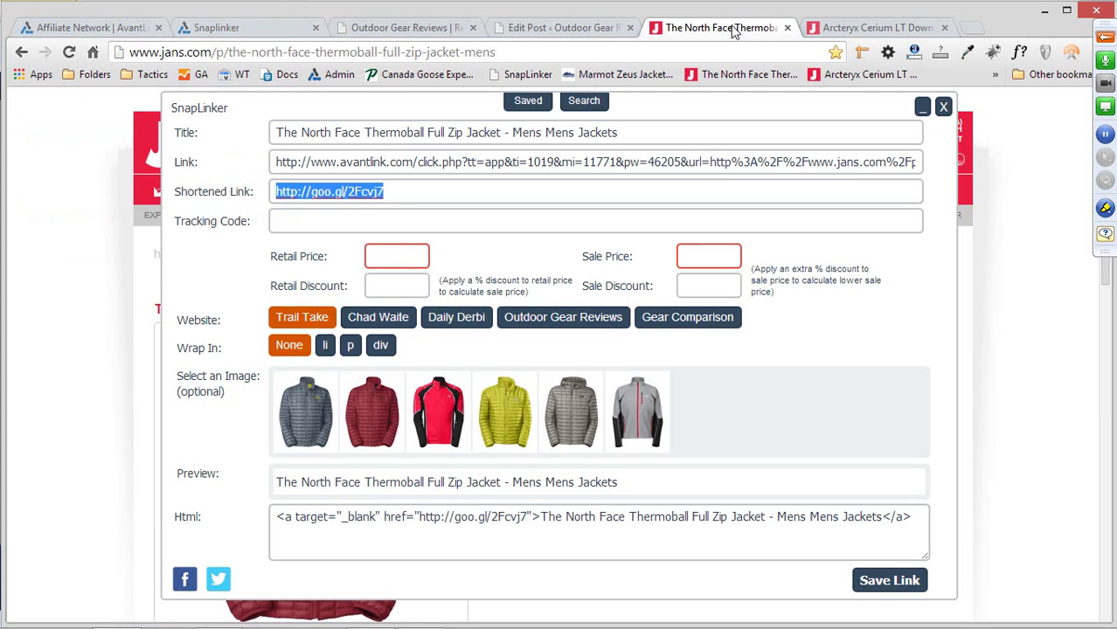
left_click(943, 109)
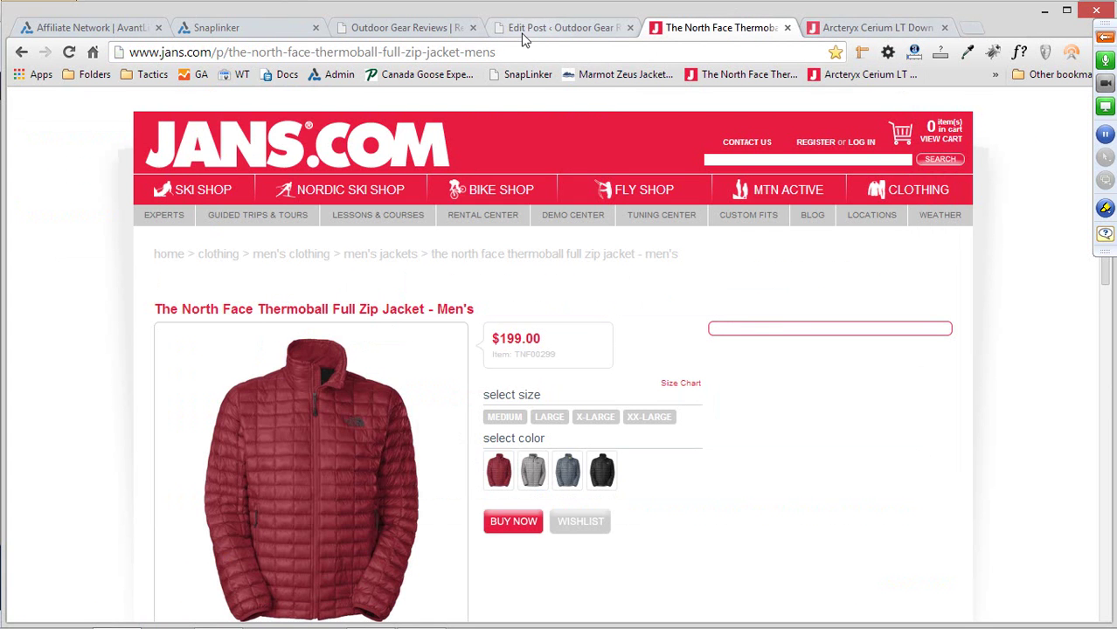
left_click(627, 77)
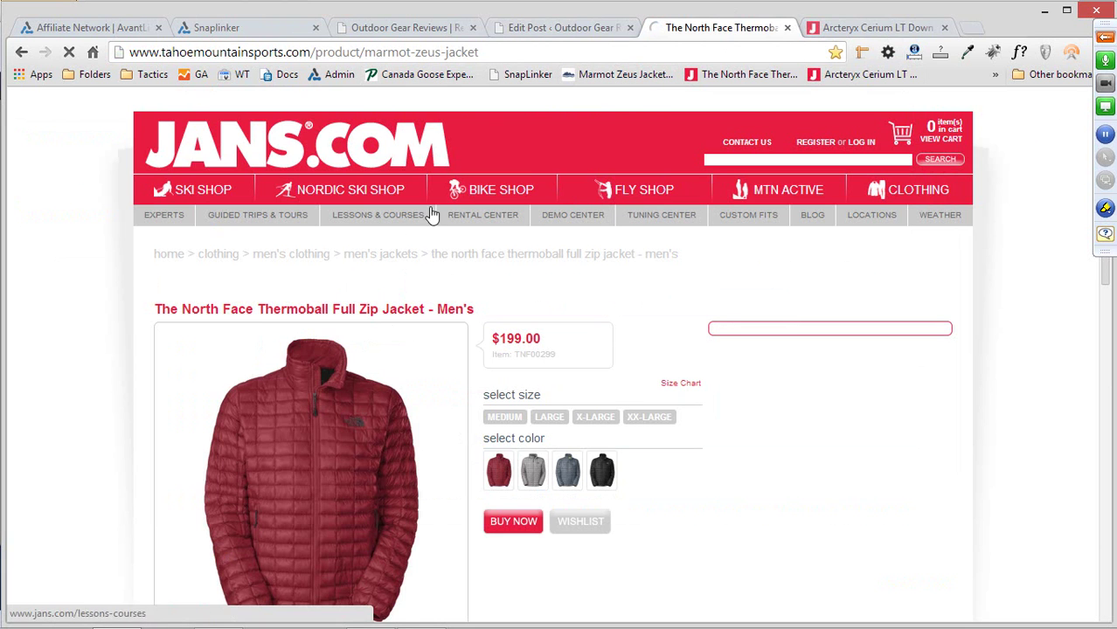
left_click(652, 47)
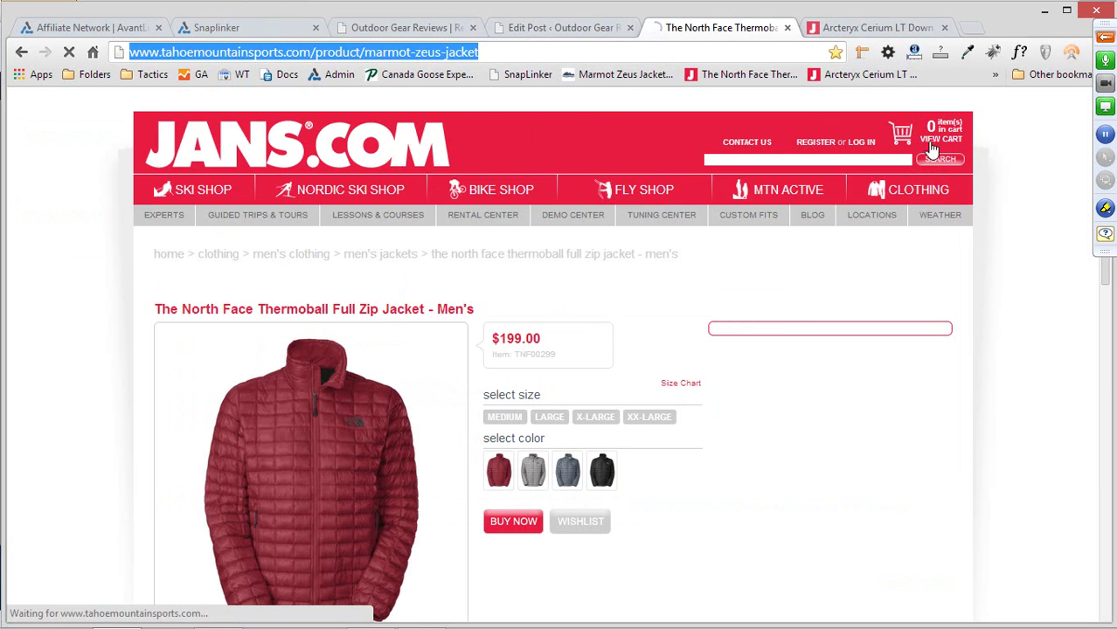
left_click(1105, 234)
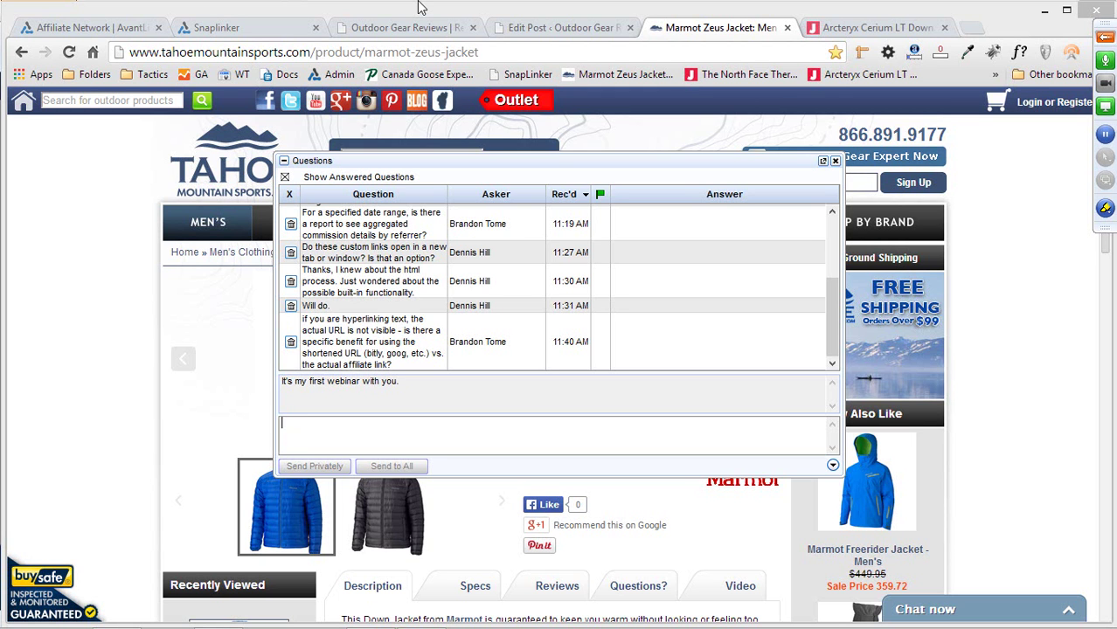
Step: Close the webinar questions panel and switch to the Outdoor Gear Reviews blog
left_click(834, 161)
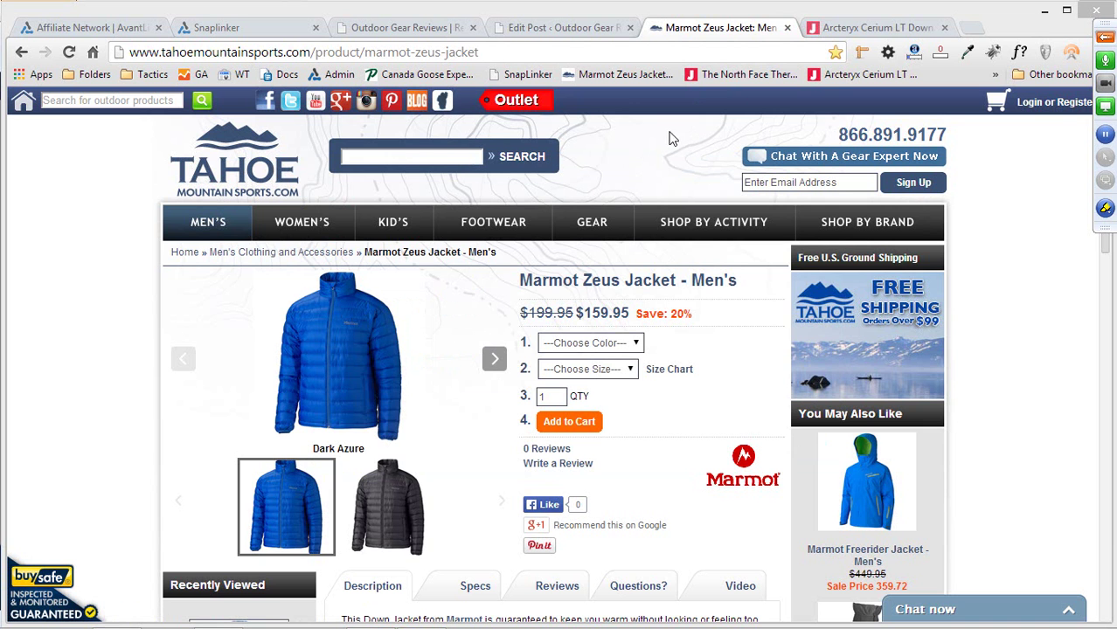
left_click(409, 28)
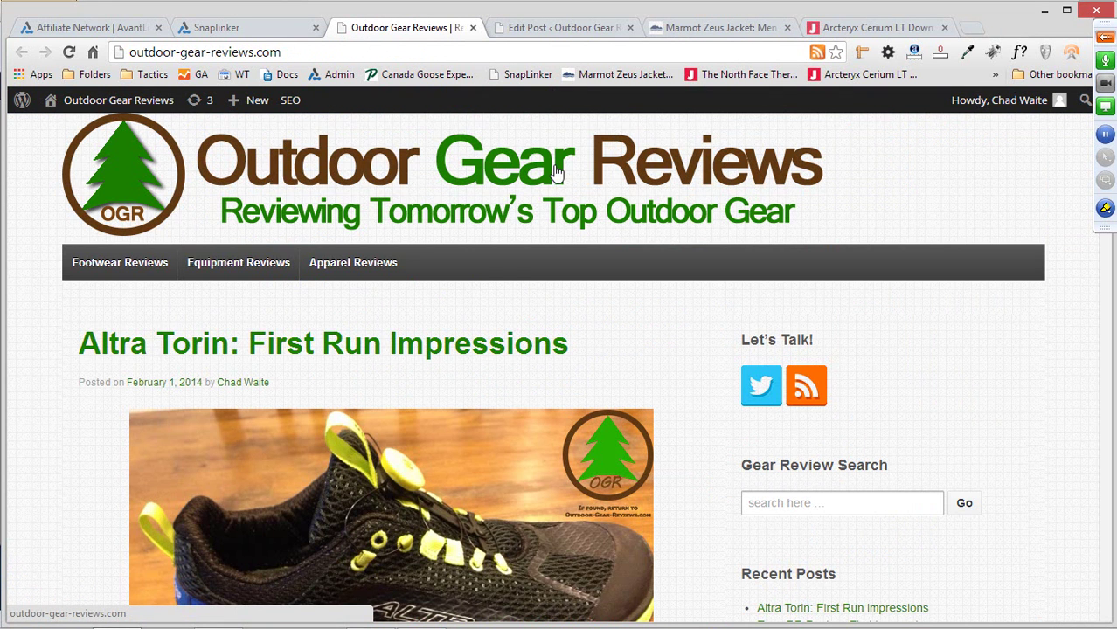
Step: Glance over the blog homepage, then return to the $159.95 Marmot Zeus Jacket product page
scroll(418, 288, "down", 2)
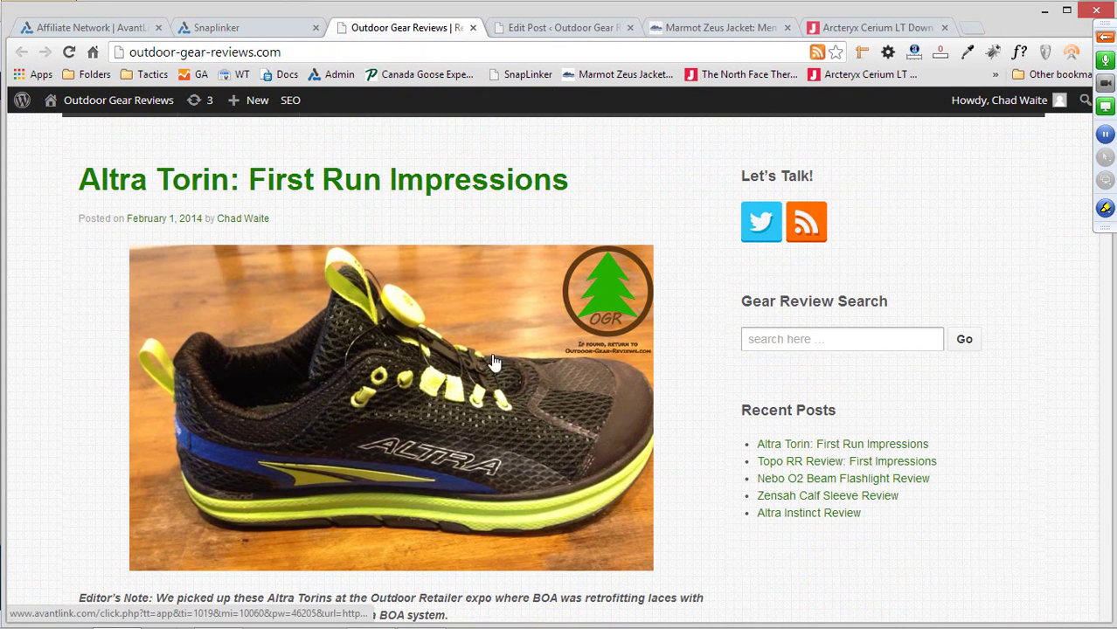
scroll(452, 327, "up", 2)
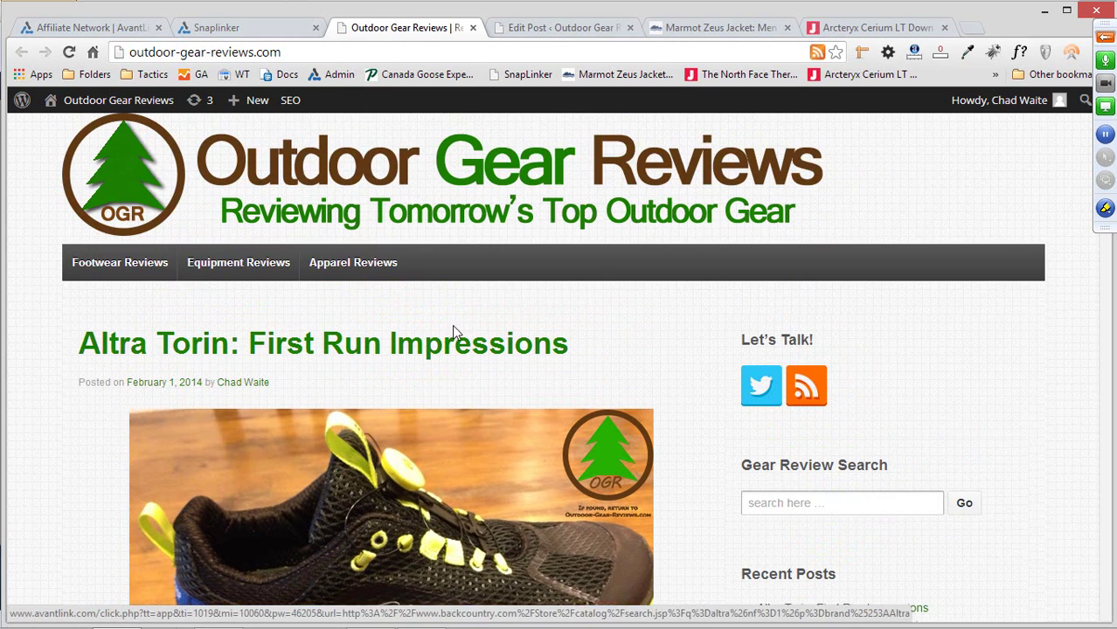
left_click(844, 28)
left_click(721, 27)
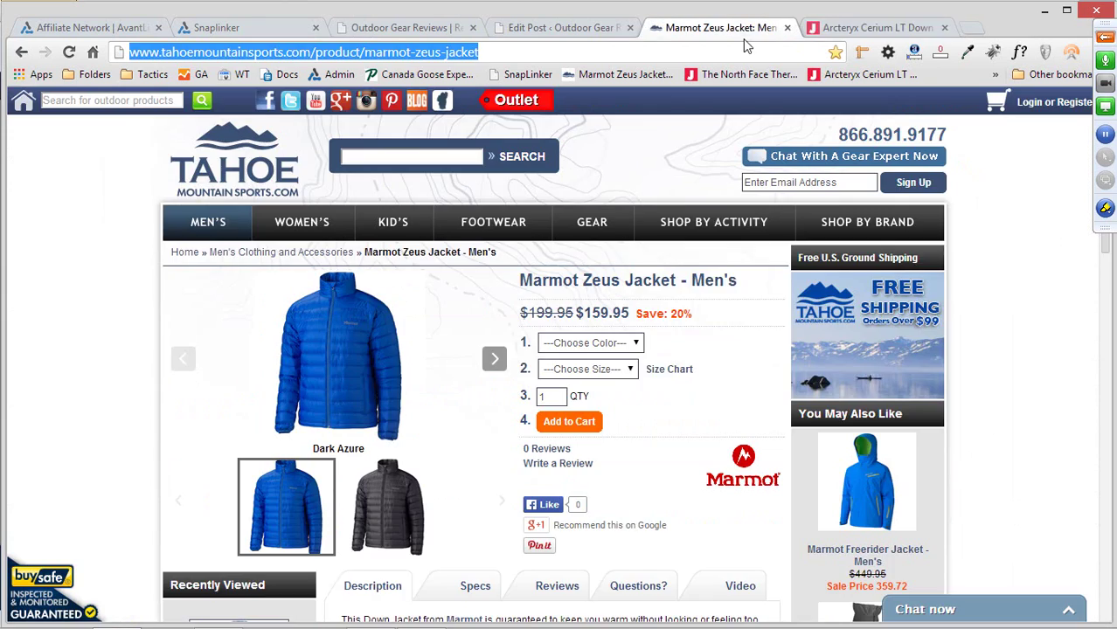
left_click(524, 75)
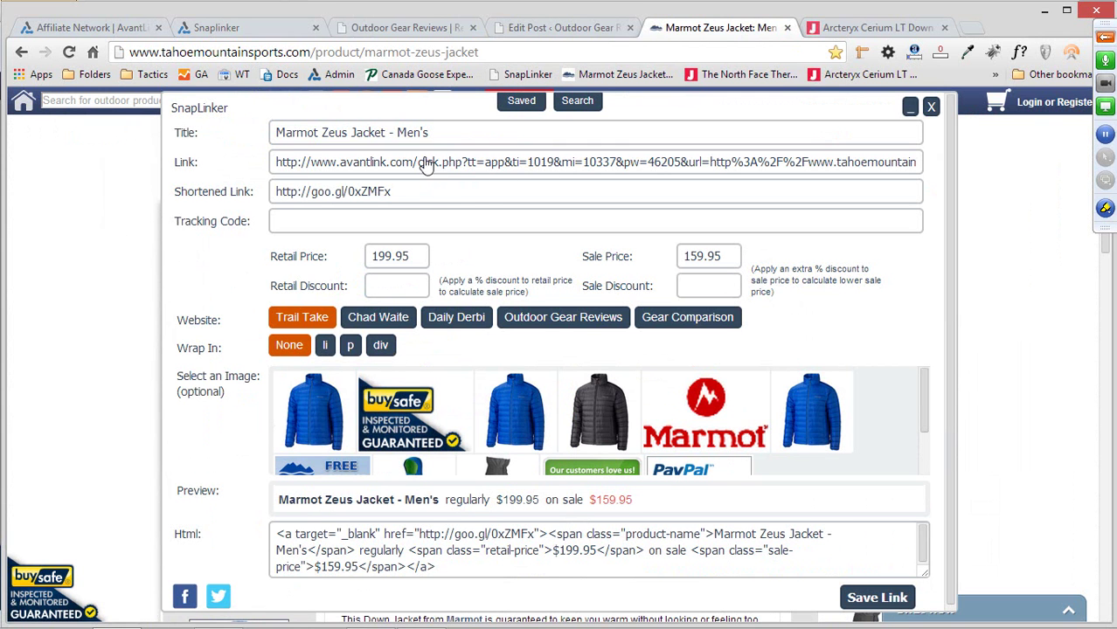
left_click(426, 166)
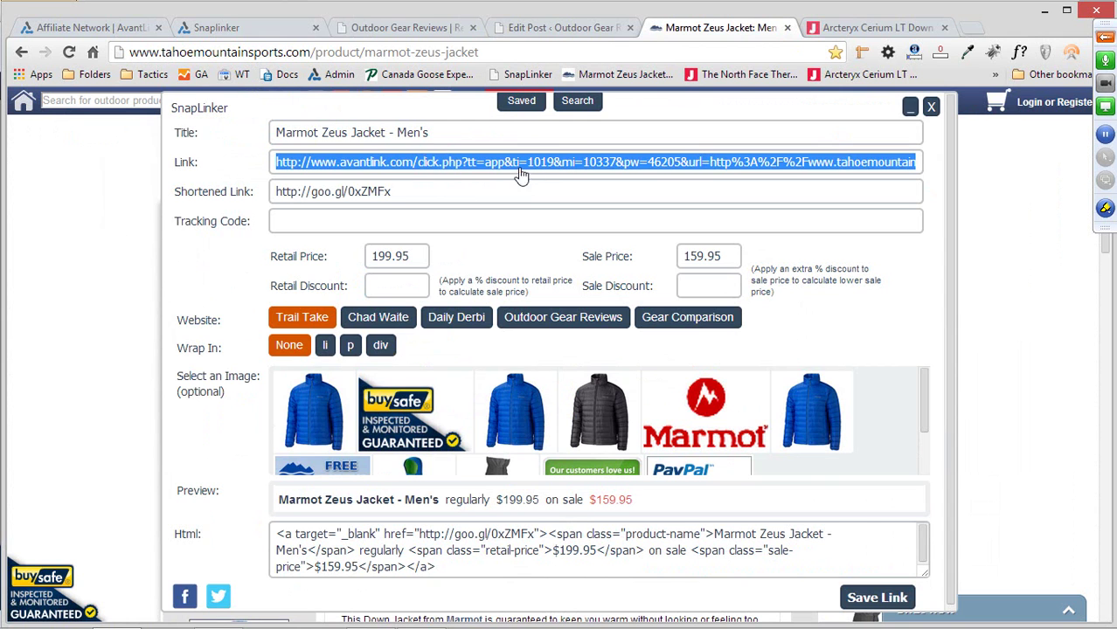
left_click(458, 192)
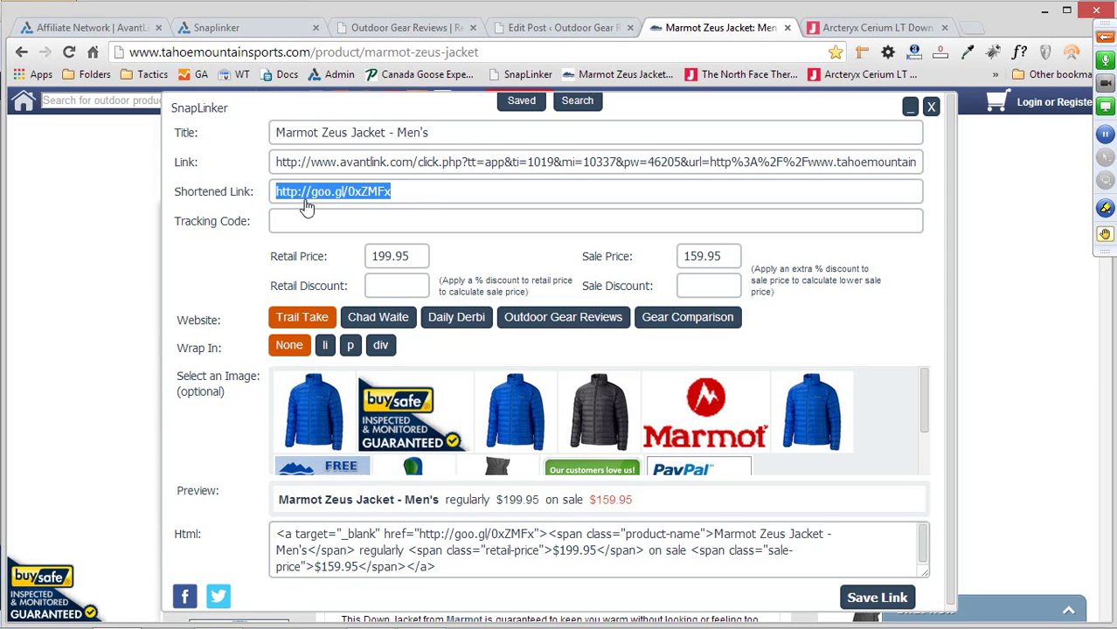
left_click(368, 171)
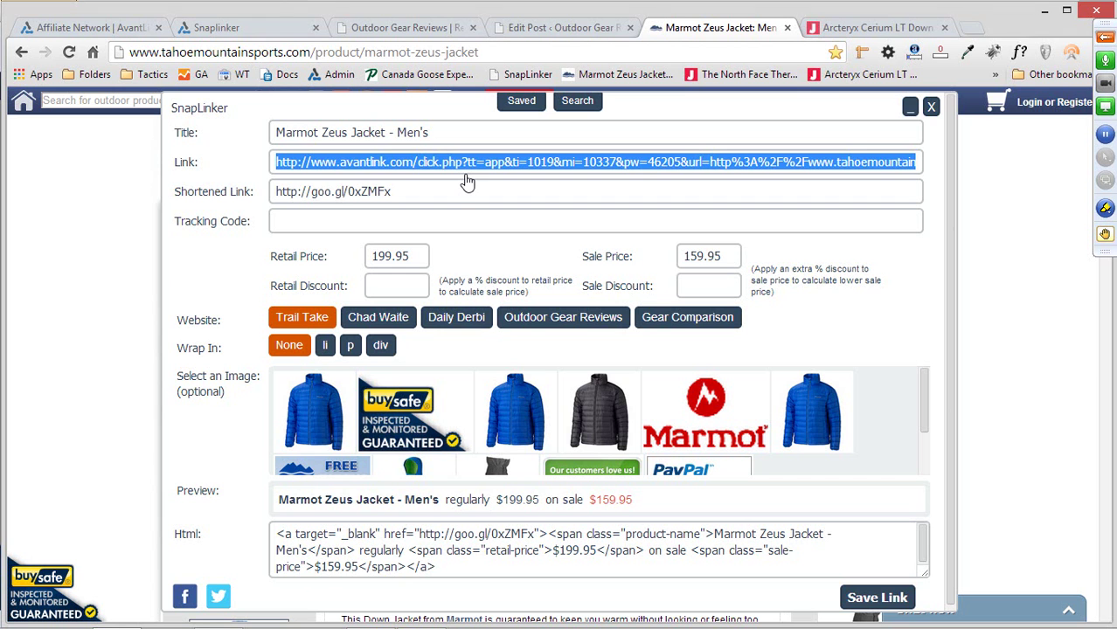
left_click(930, 106)
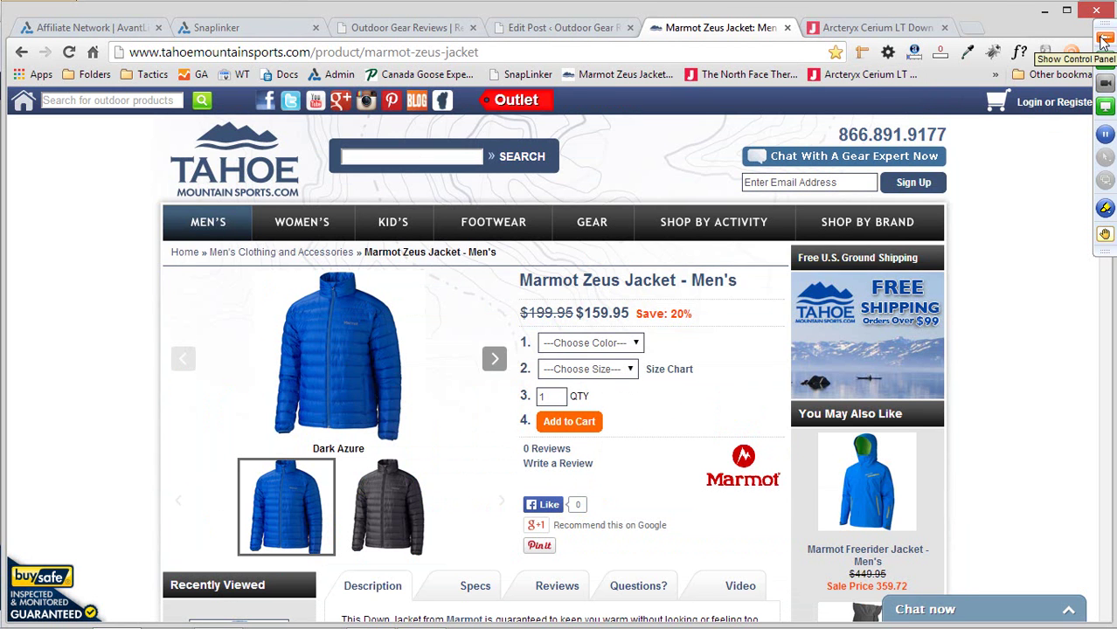
Step: Lower the attendee's raised hand, unmute then re-mute them, and hide the webinar control panel
left_click(1104, 37)
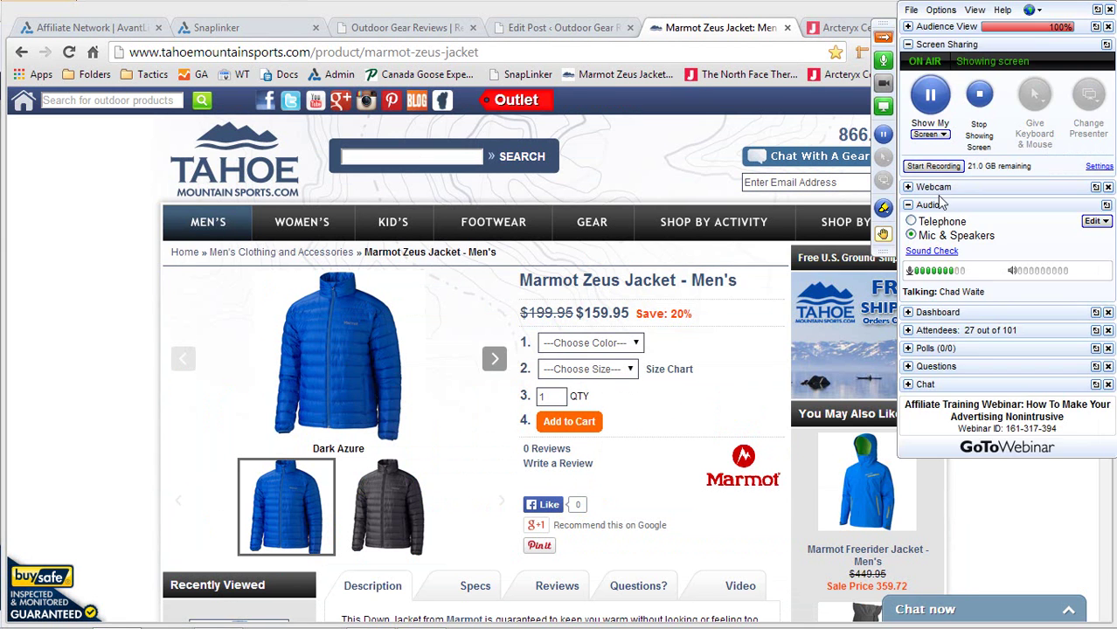
left_click(909, 330)
mouse_move(968, 401)
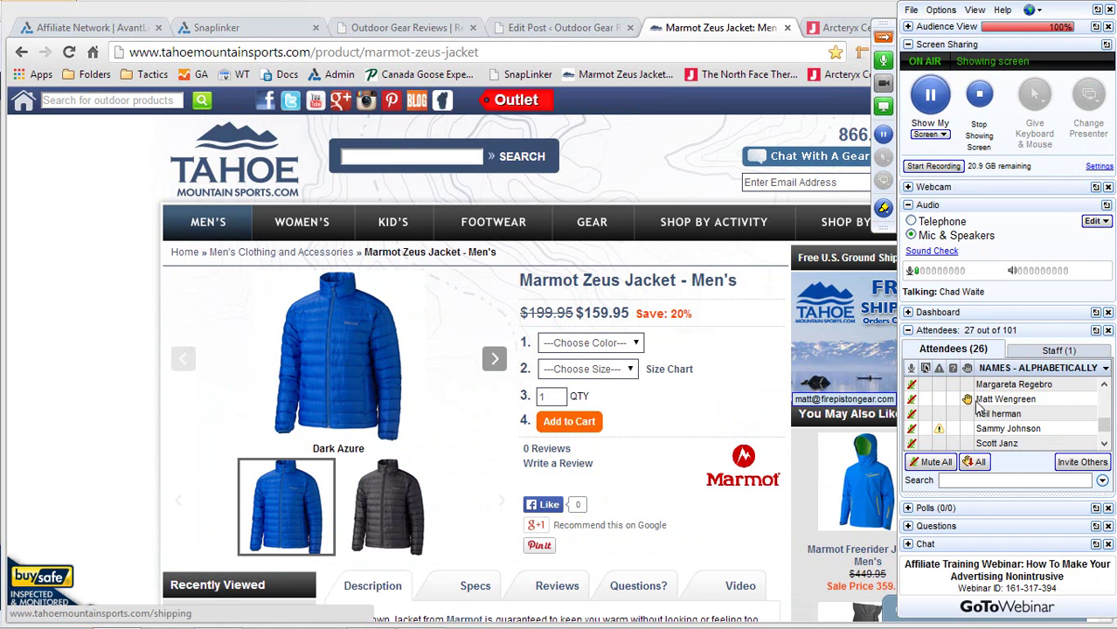
left_click(968, 401)
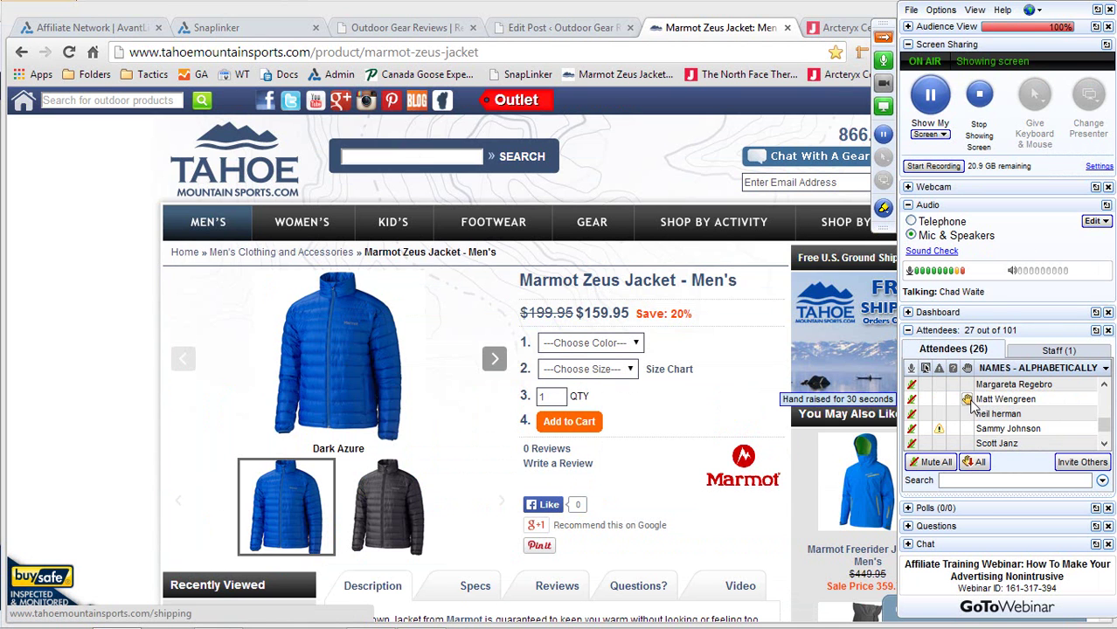
left_click(911, 399)
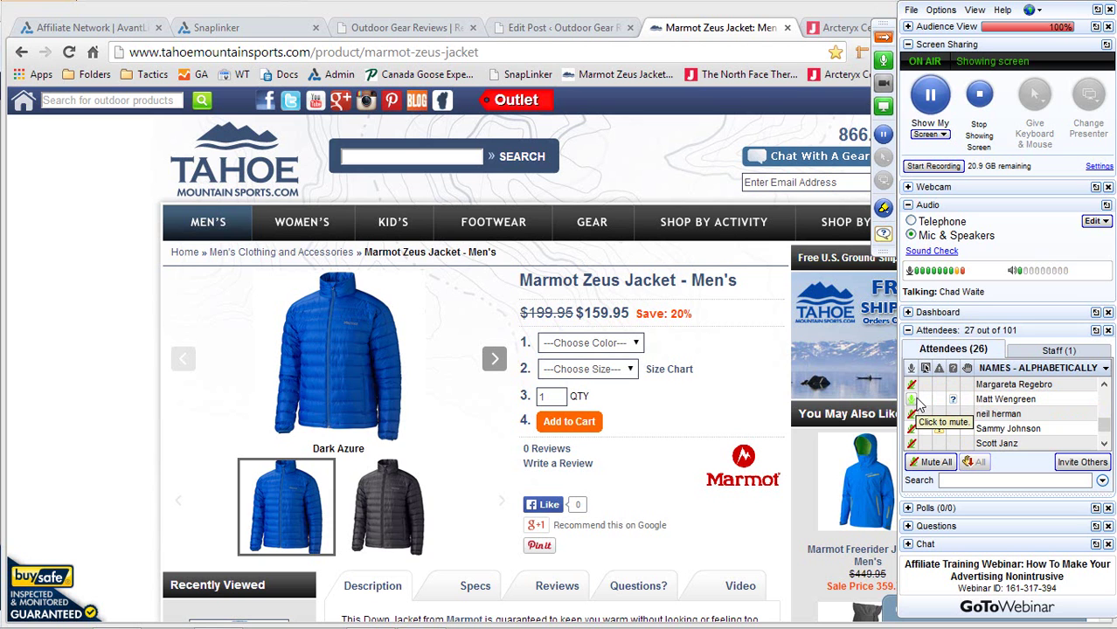
left_click(914, 400)
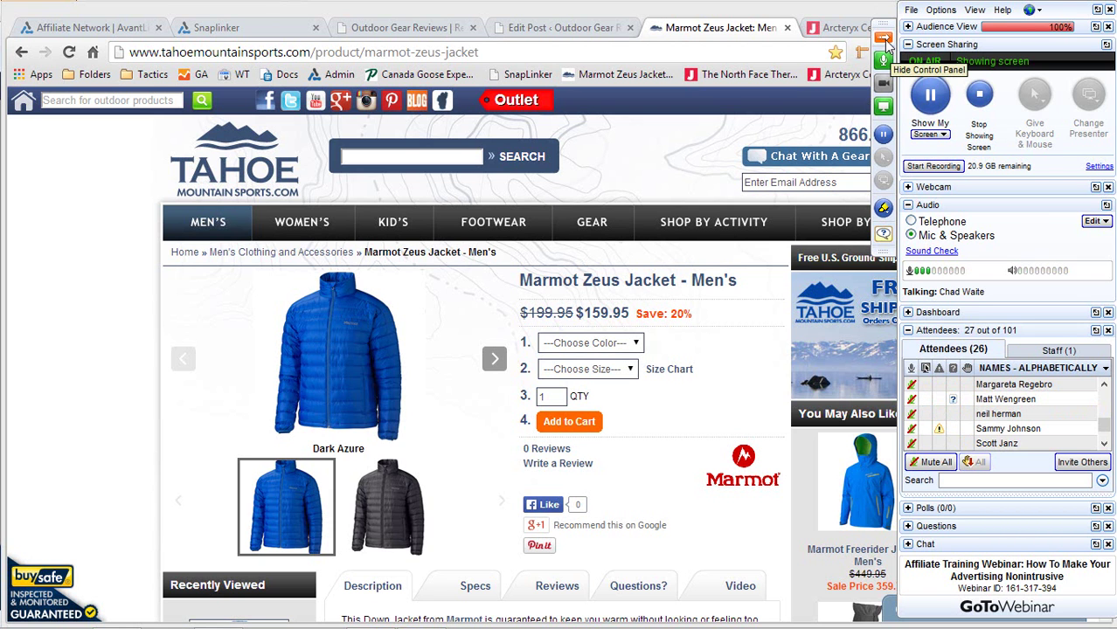
left_click(884, 39)
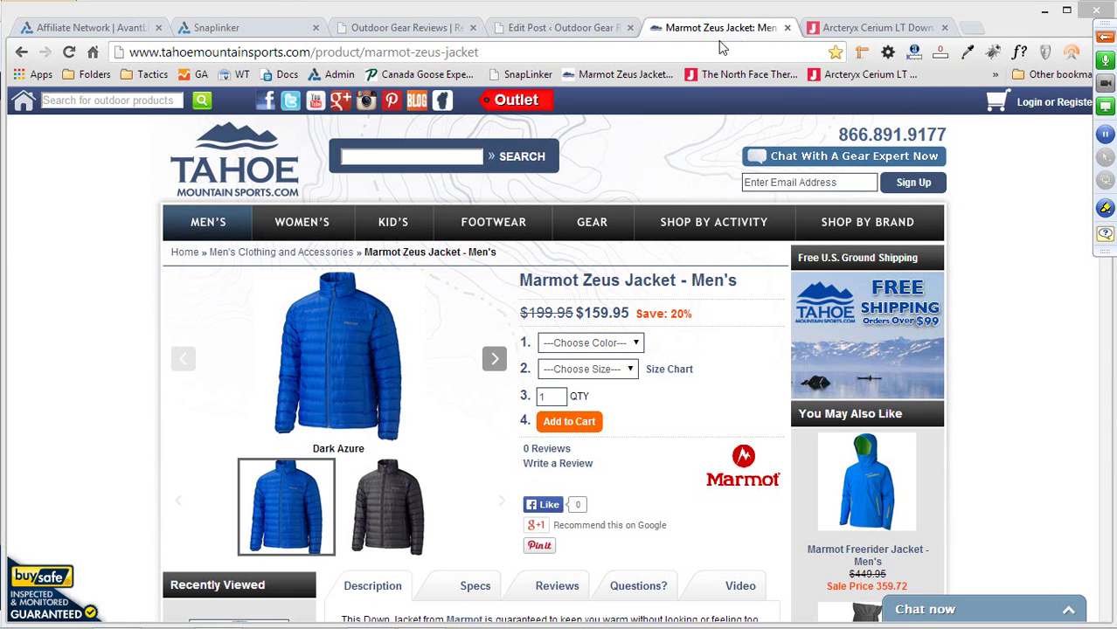
Step: Open the Create a Custom Merchant Link builder and copy the Marmot Zeus Jacket page address
left_click(253, 30)
scroll(709, 354, "up", 1)
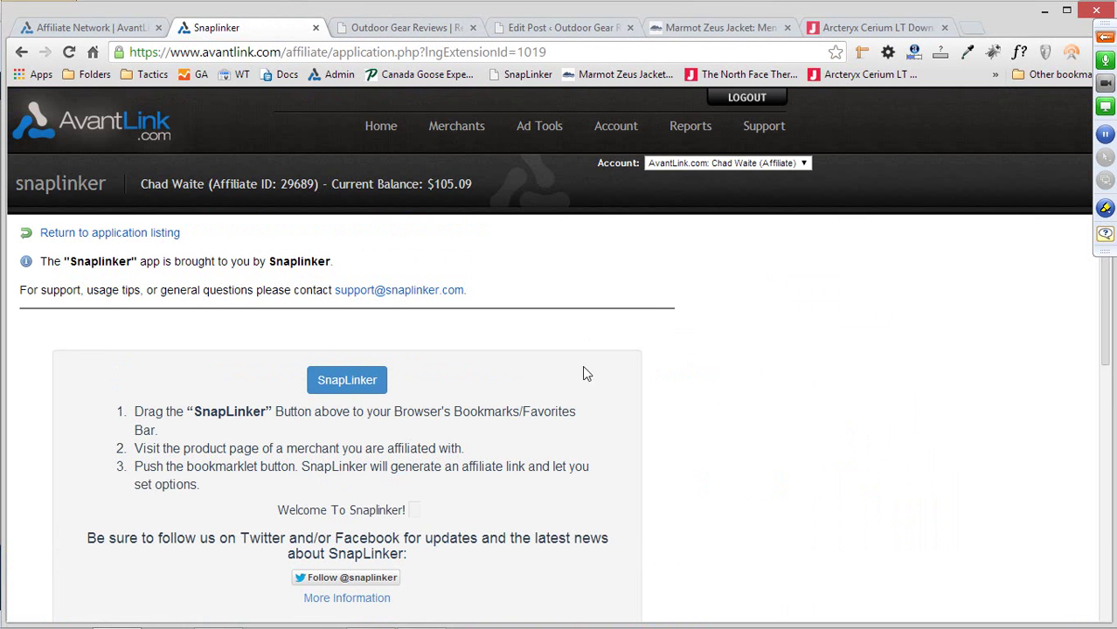
mouse_move(542, 133)
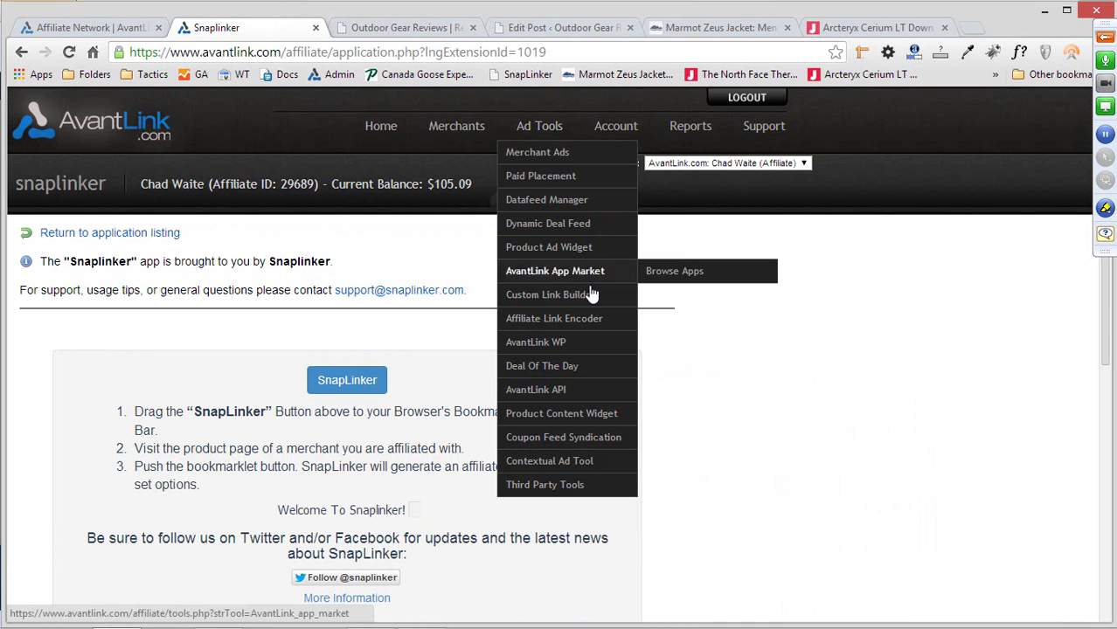
mouse_move(618, 294)
left_click(673, 299)
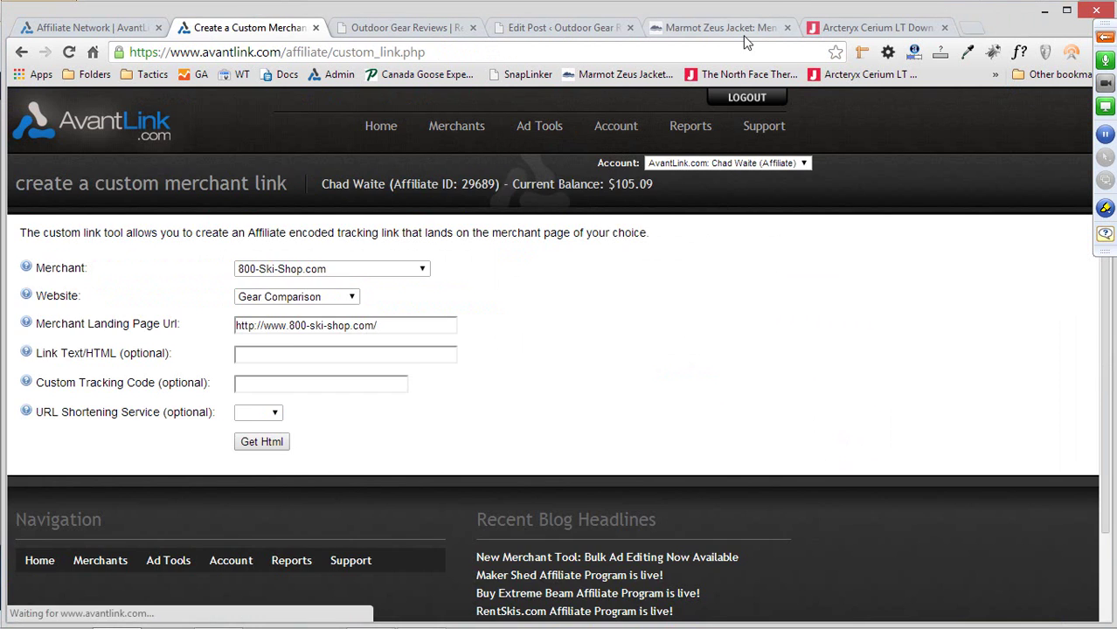
left_click(721, 27)
left_click(739, 55)
key("ctrl+c")
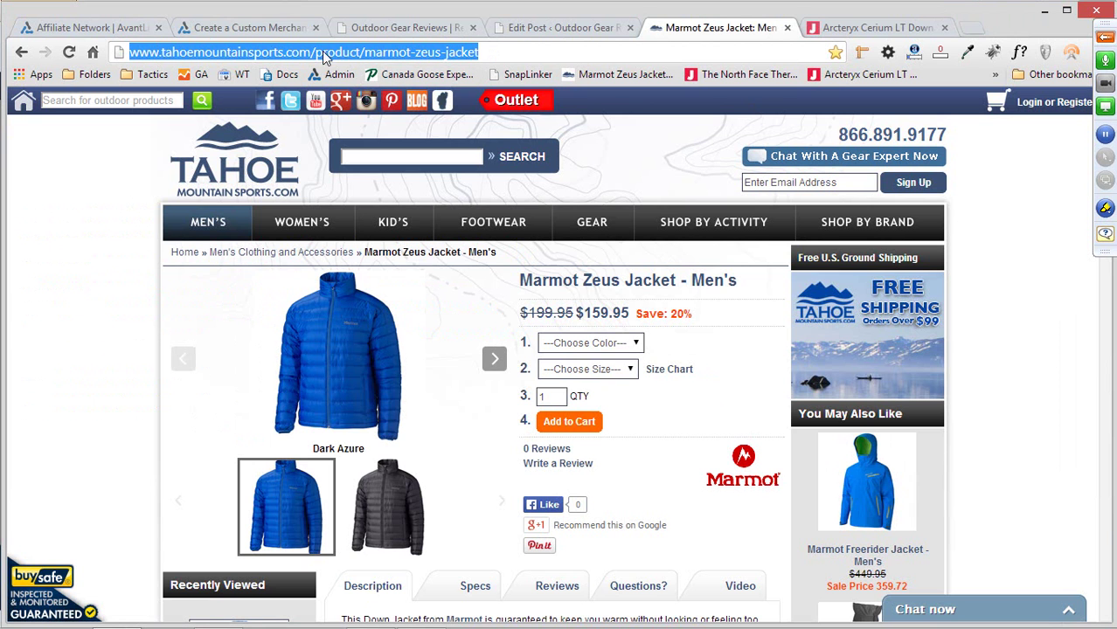
left_click(244, 30)
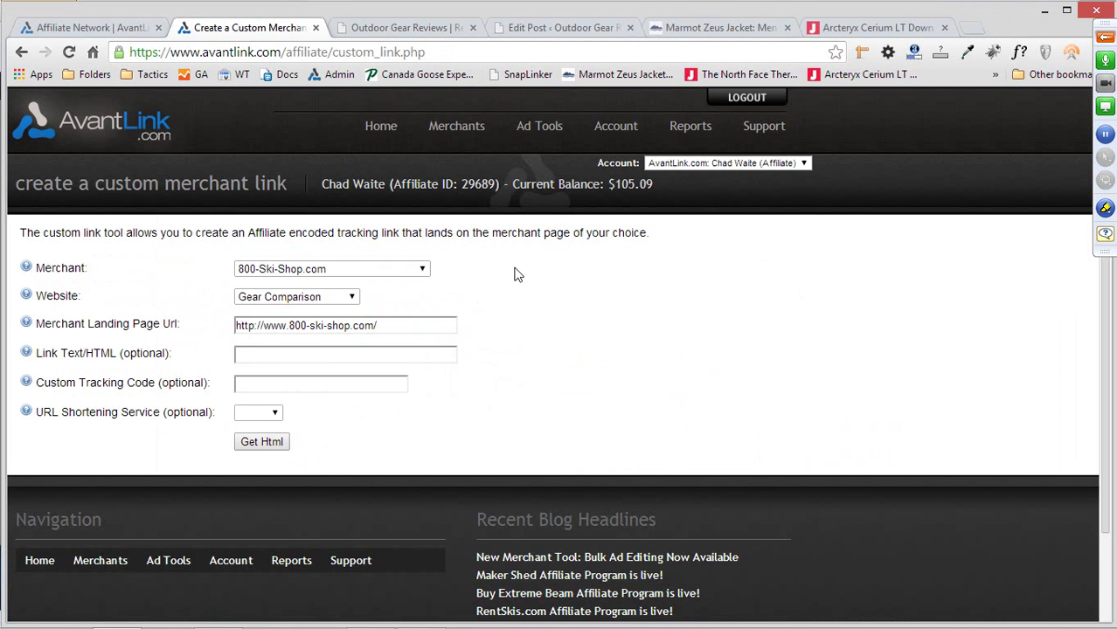
Step: Generate a Tahoe Mountain Sports link for Outdoor Gear Reviews to the Zeus page with code testA
left_click(414, 269)
scroll(304, 452, "down", 2)
scroll(306, 463, "down", 14)
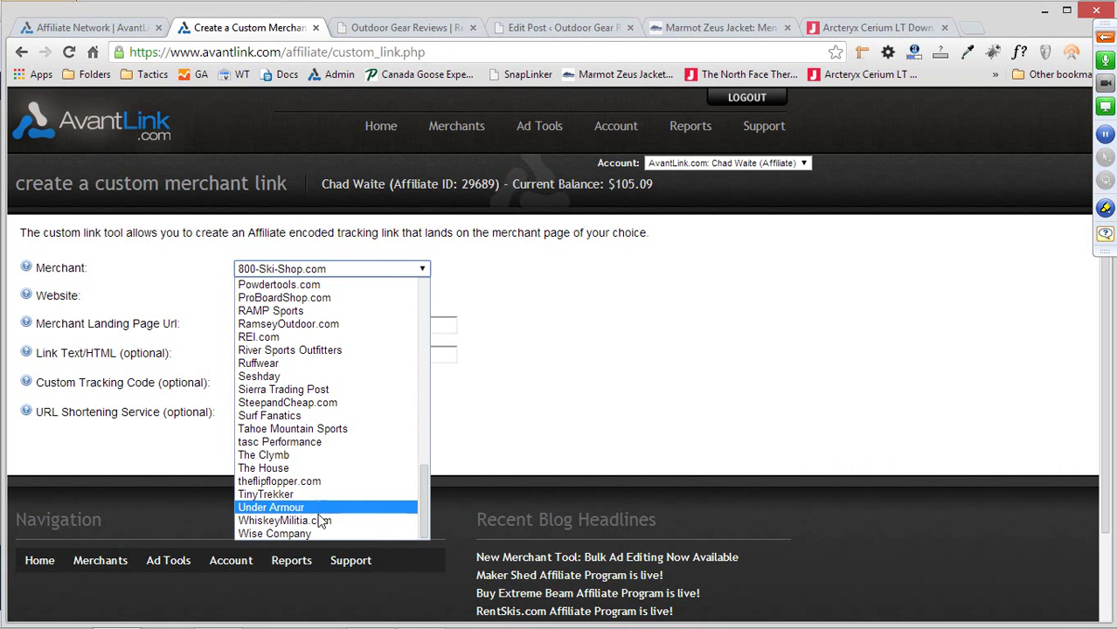
left_click(329, 435)
left_click(295, 296)
left_click(332, 353)
left_click(369, 326)
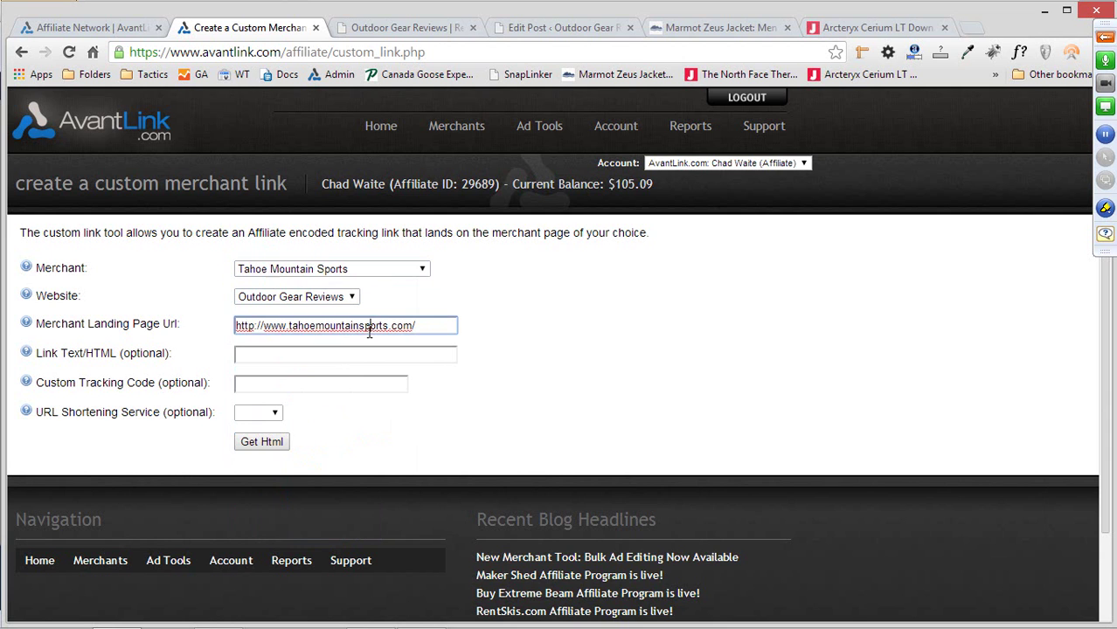
key("ctrl+a")
key("ctrl+v")
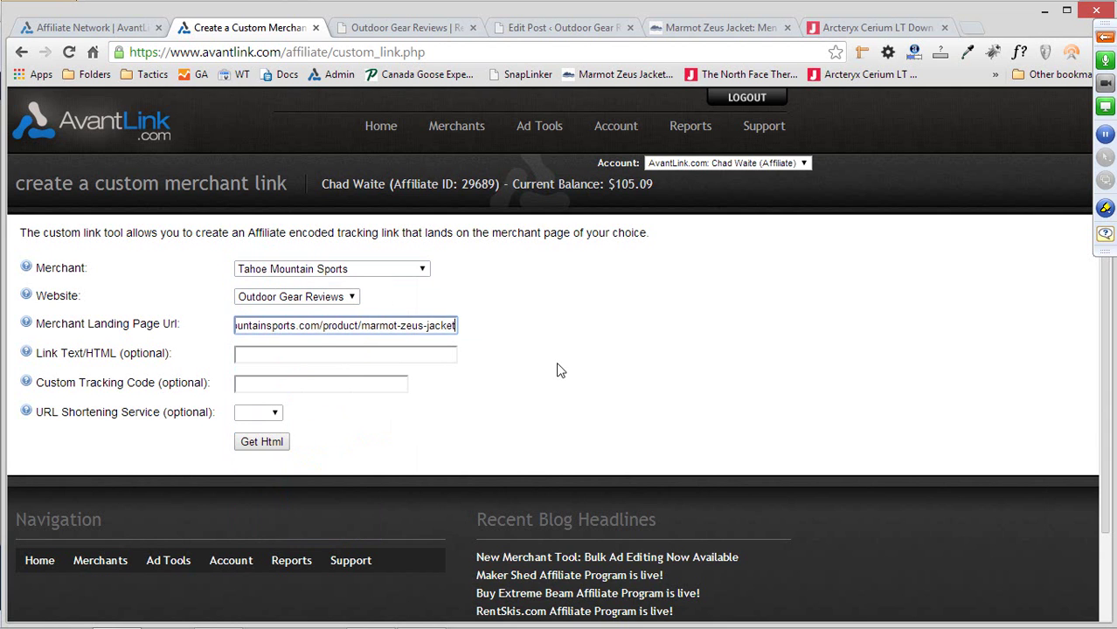
left_click(253, 386)
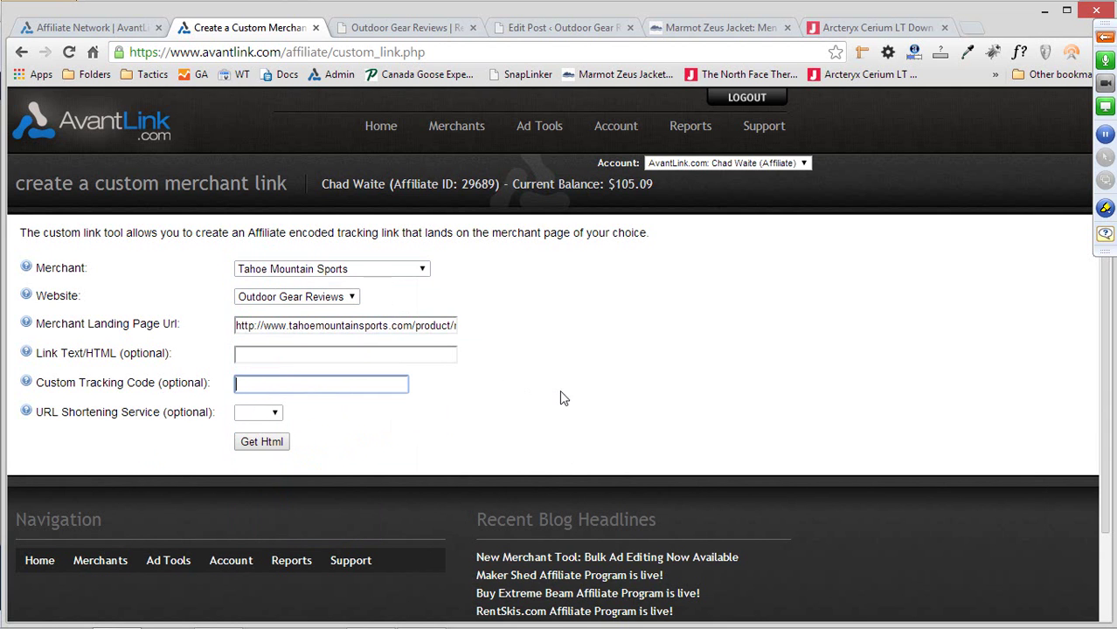
scroll(568, 393, "down", 1)
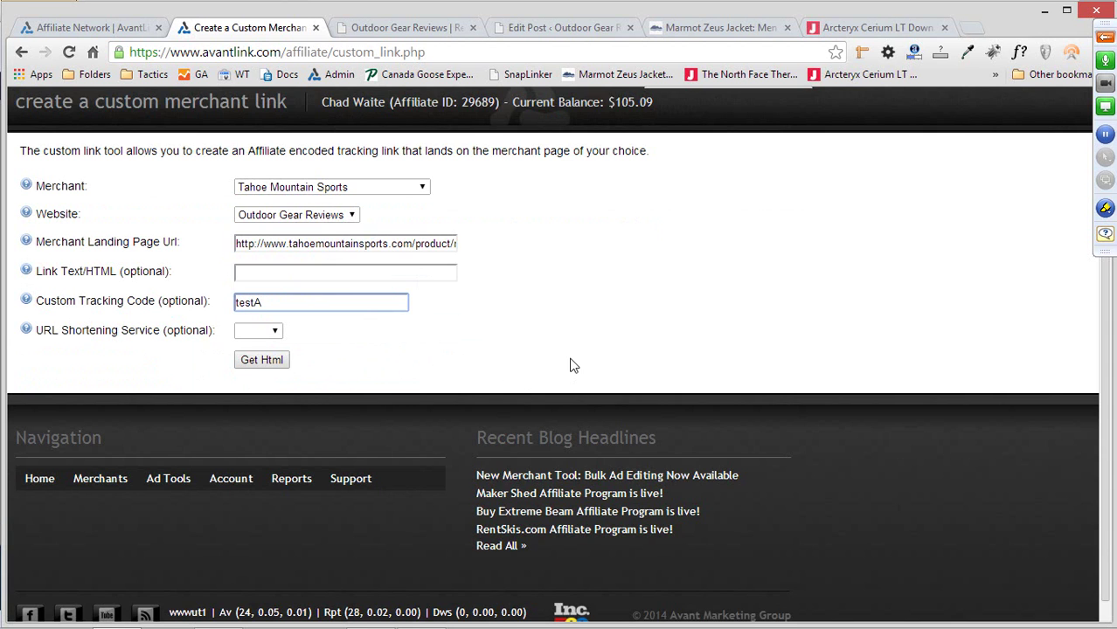
left_click(267, 360)
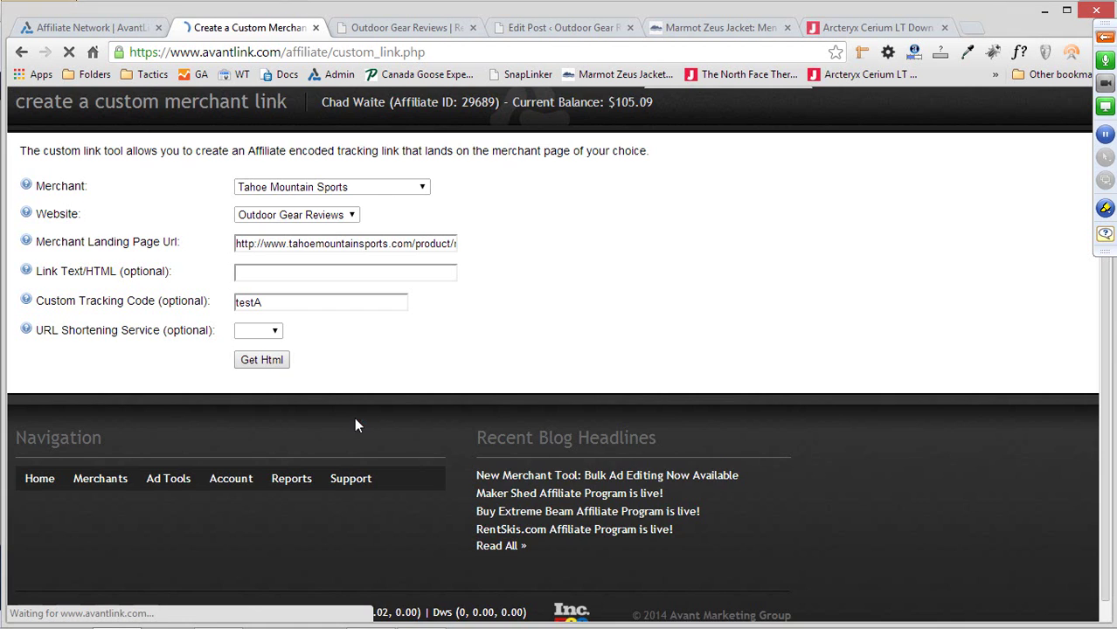
Step: Change the tracking code to testB, regenerate the link, and check testB in its URL
scroll(391, 410, "down", 1)
left_click(302, 216)
key("BackSpace")
type("B")
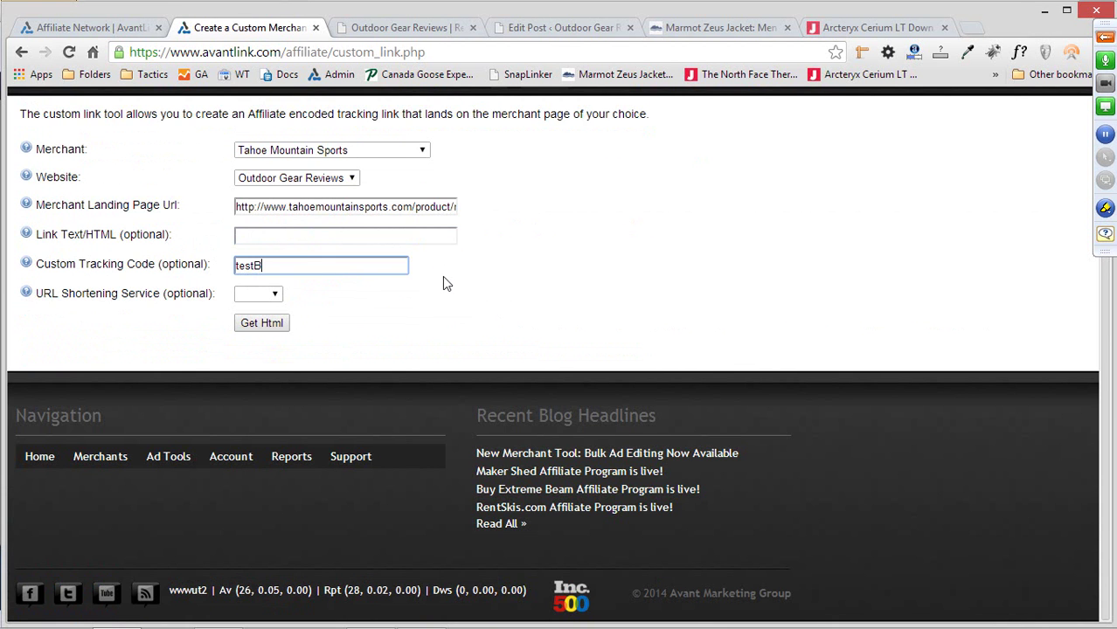
left_click(260, 325)
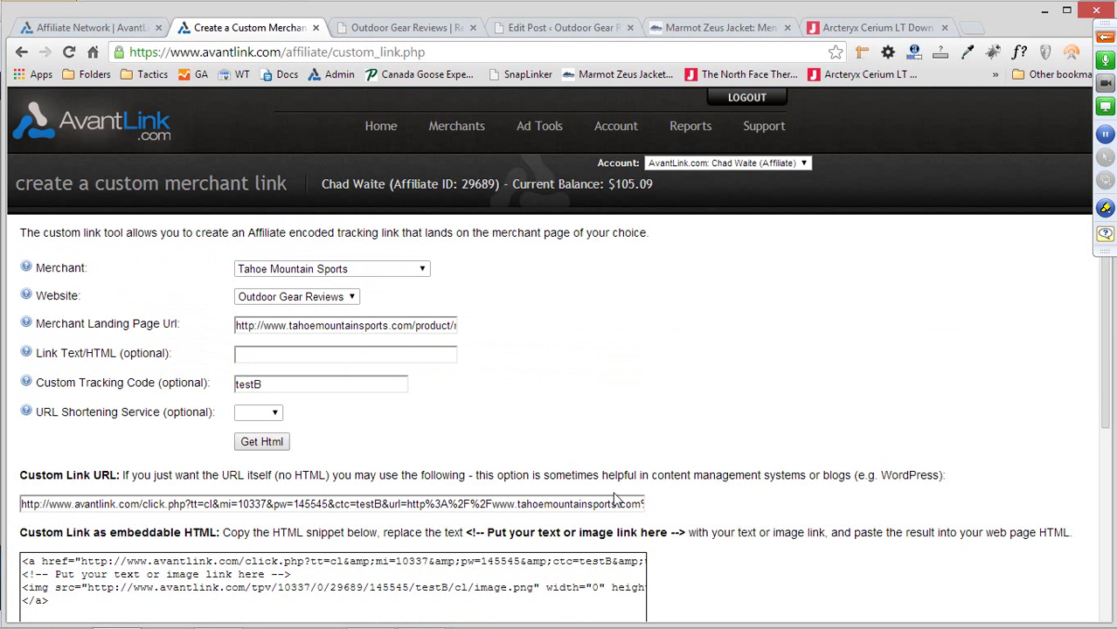
left_click(385, 505)
left_click(383, 505)
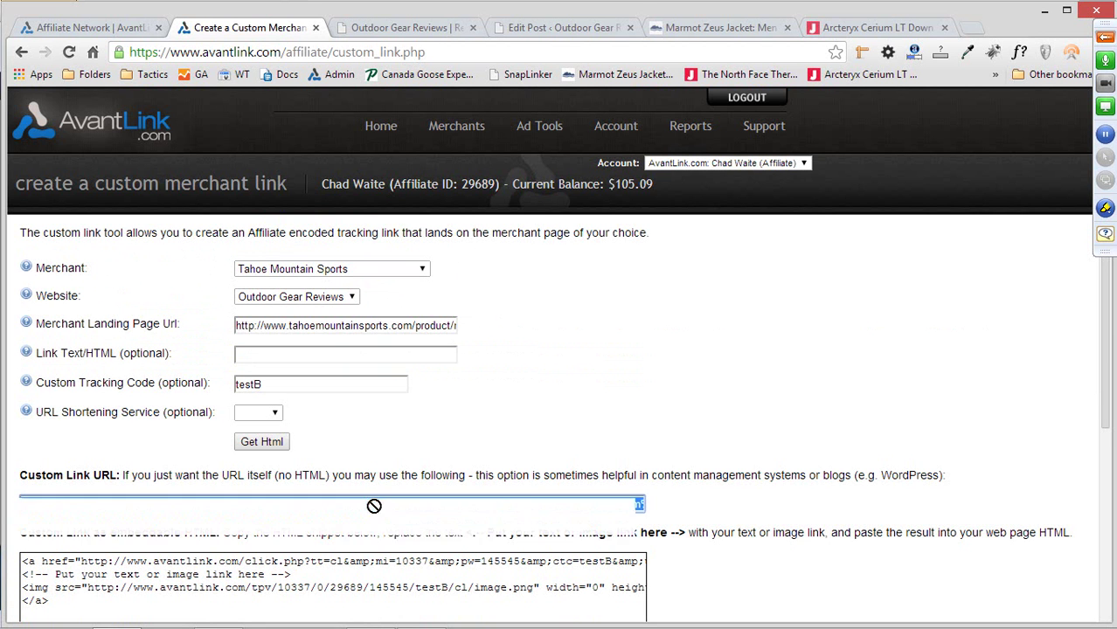
left_click(379, 506)
double_click(377, 504)
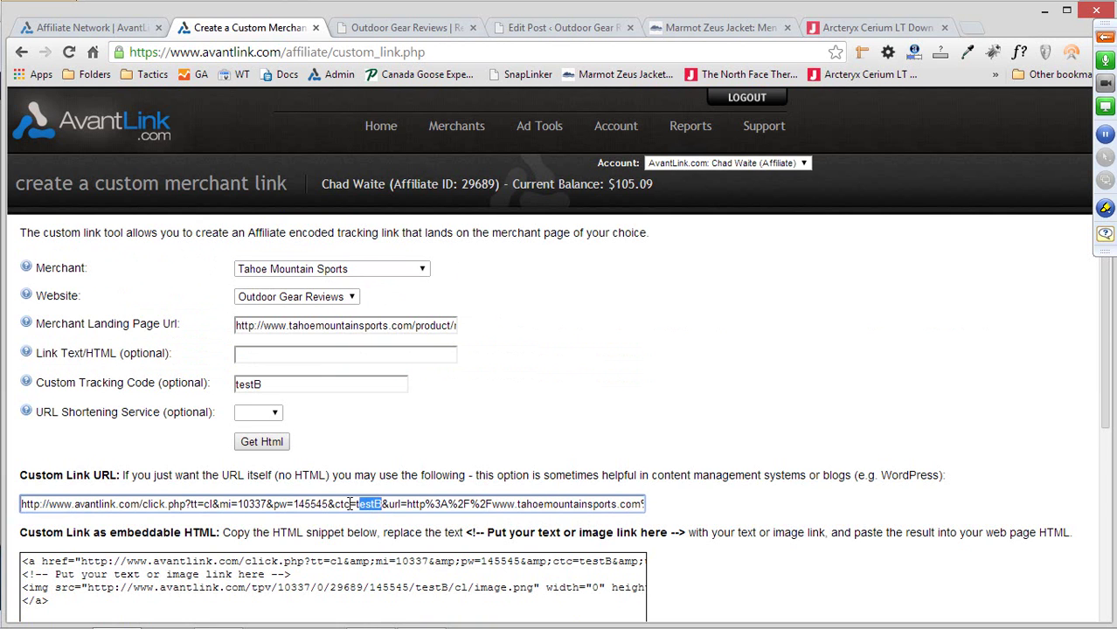
left_click(484, 413)
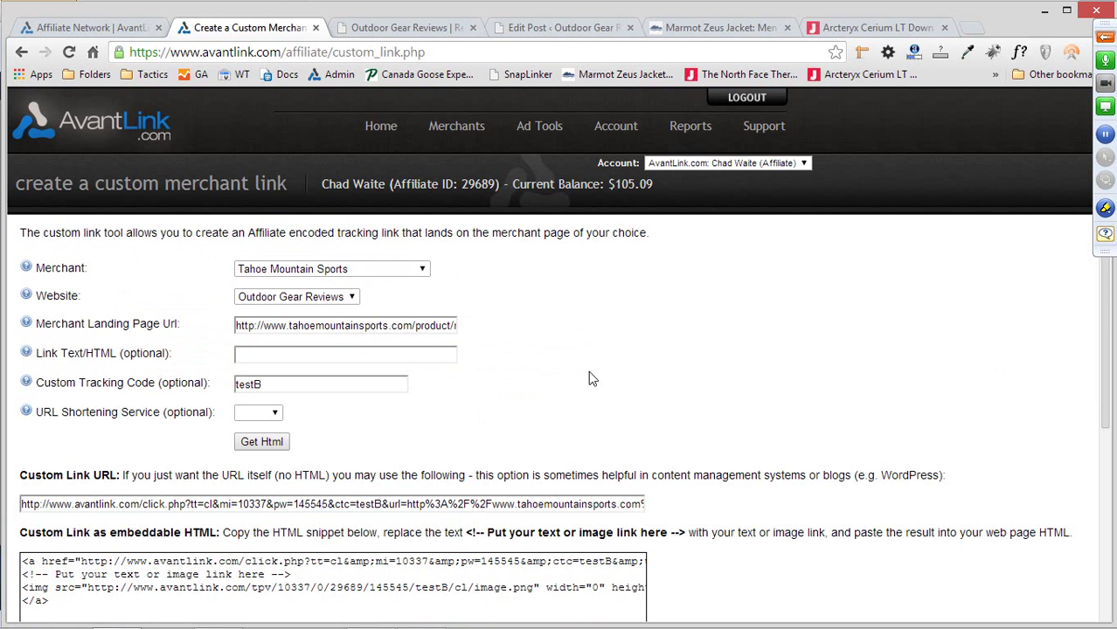
Step: Open Reports, show the report form, and enter testB as the custom tracking code filter
left_click(682, 140)
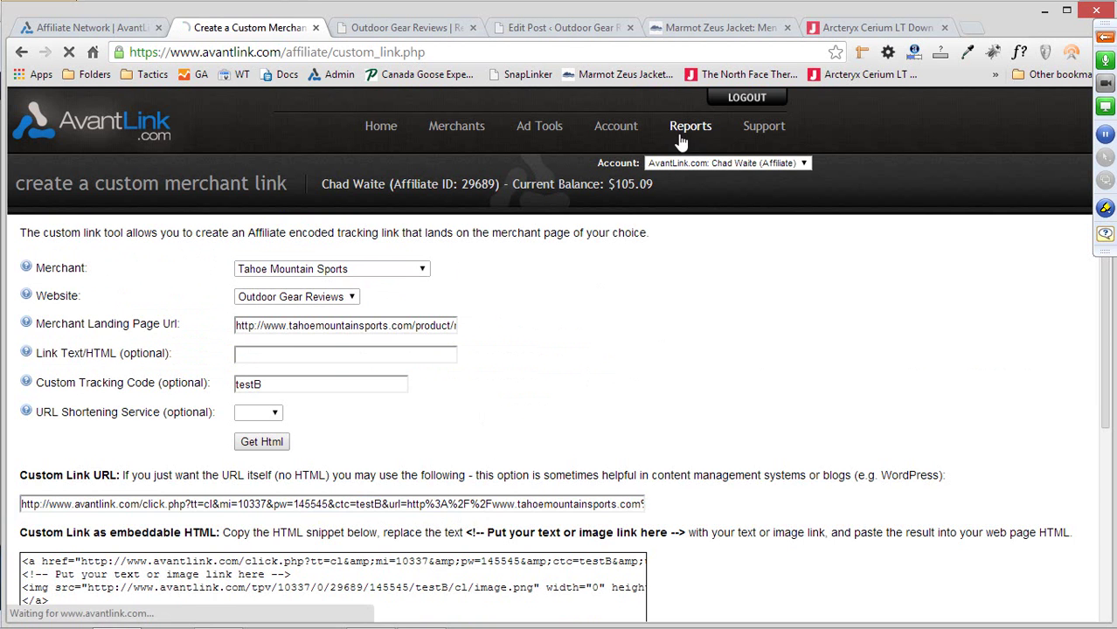
left_click(120, 233)
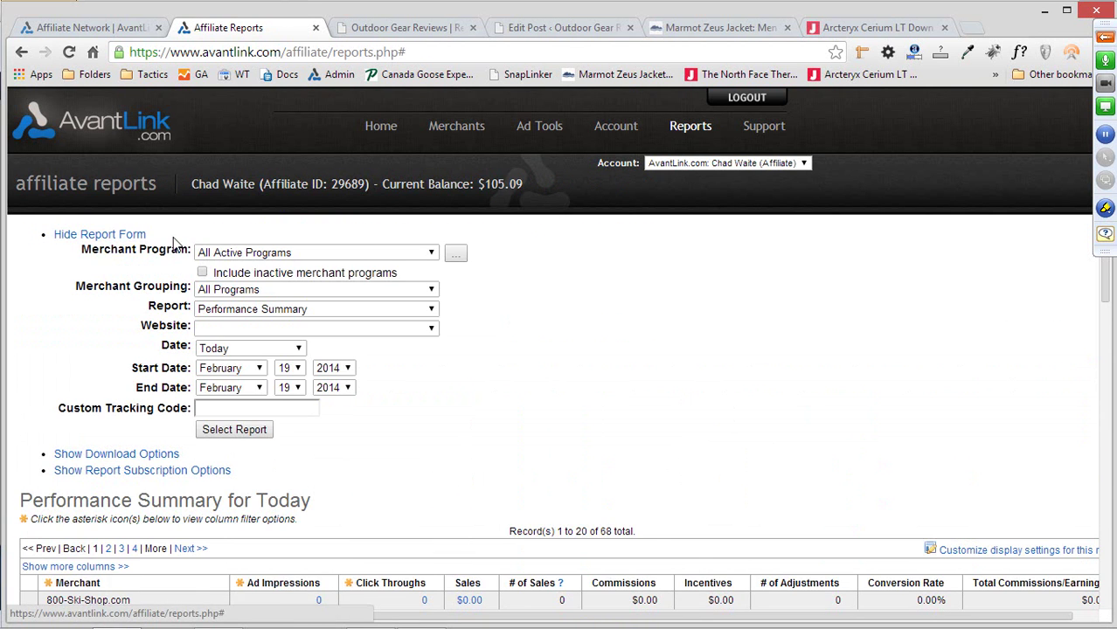
left_click(277, 410)
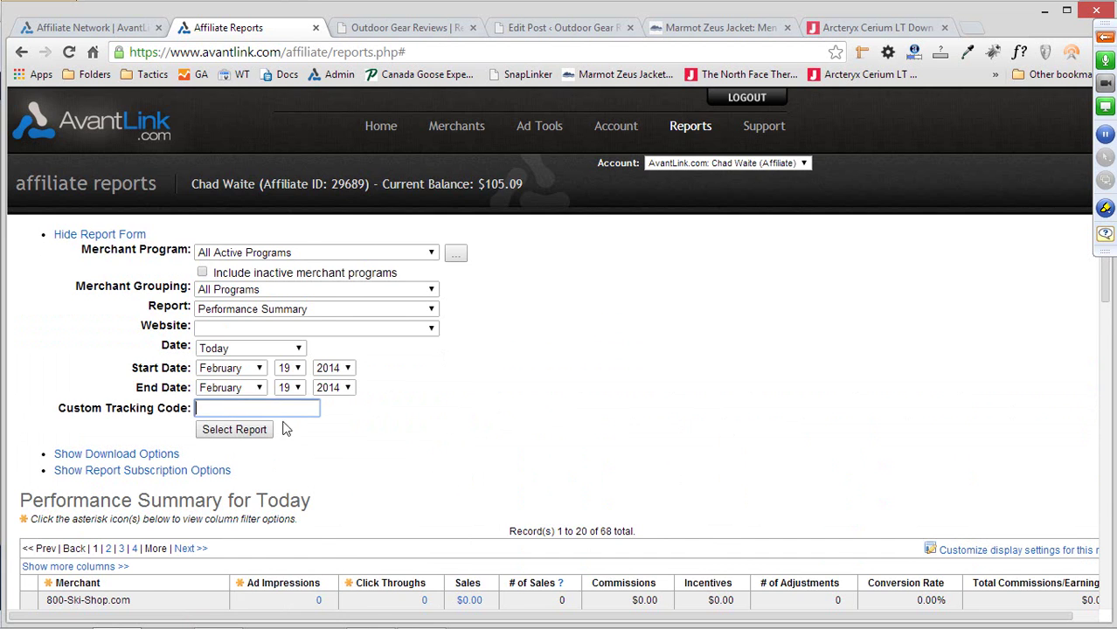
scroll(280, 381, "down", 1)
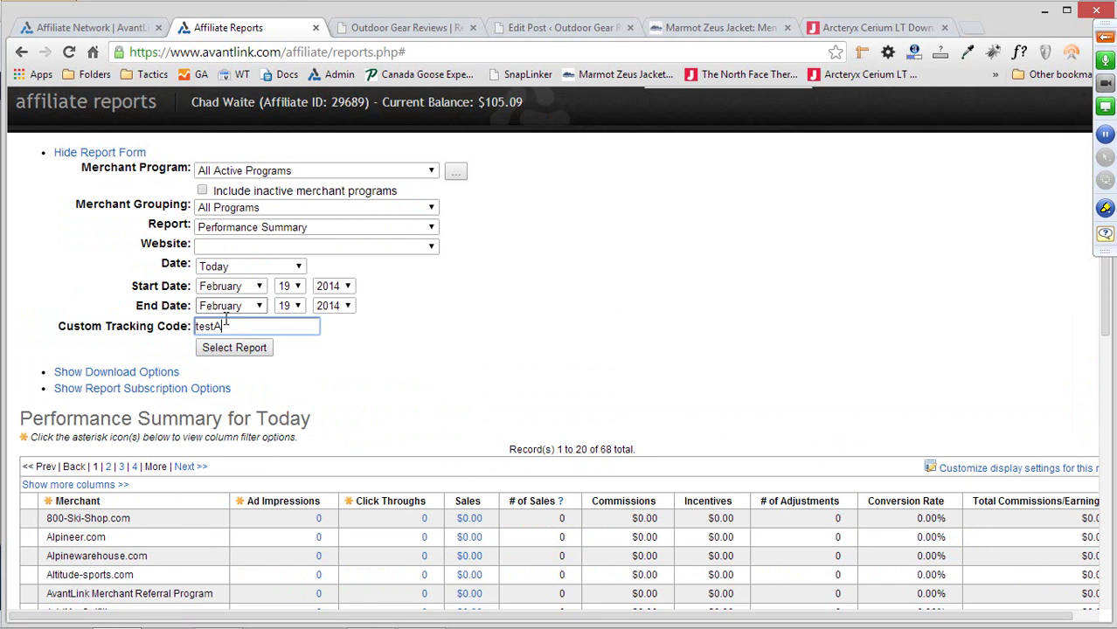
left_click_drag(229, 329, 190, 332)
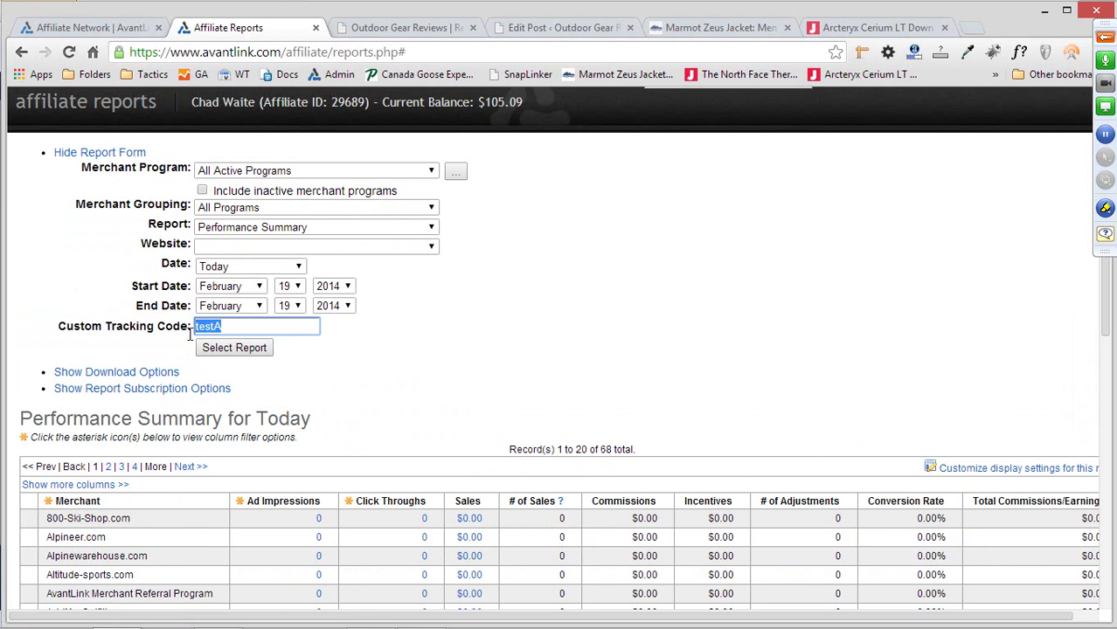
type("test")
Step: Check the webinar Questions panel, then switch to the Outdoor Gear Reviews site
left_click(1105, 233)
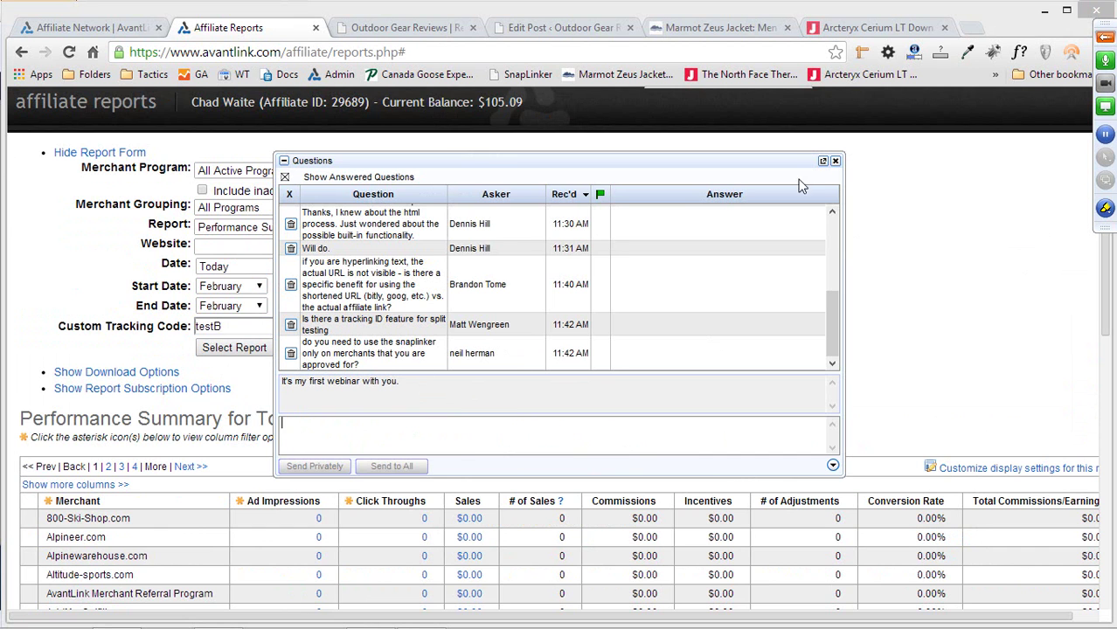
left_click_drag(792, 166, 919, 162)
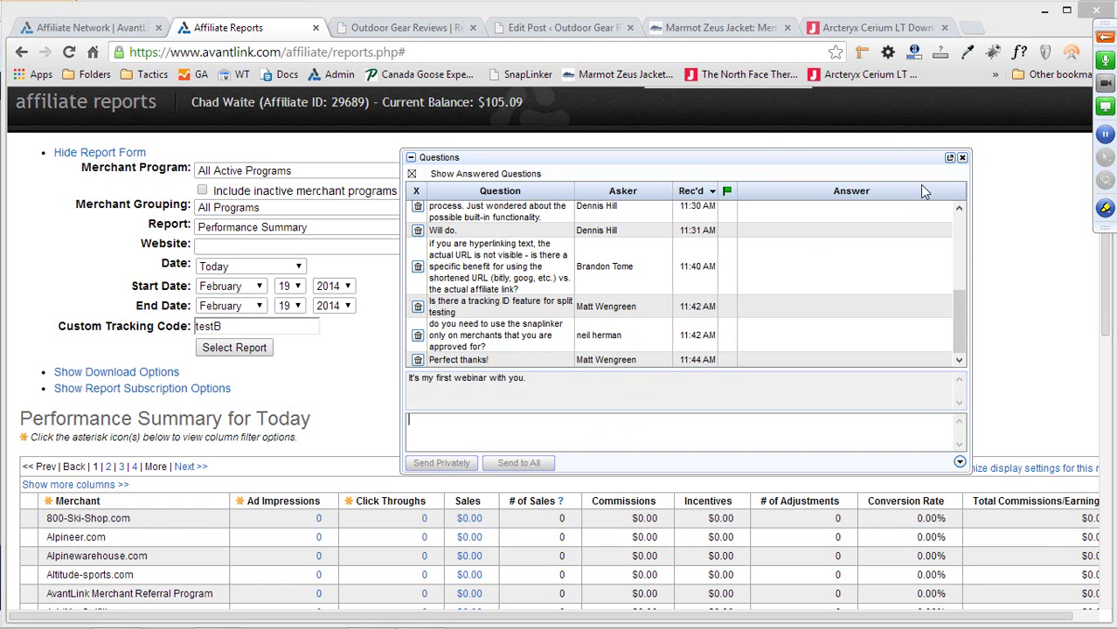
left_click(949, 158)
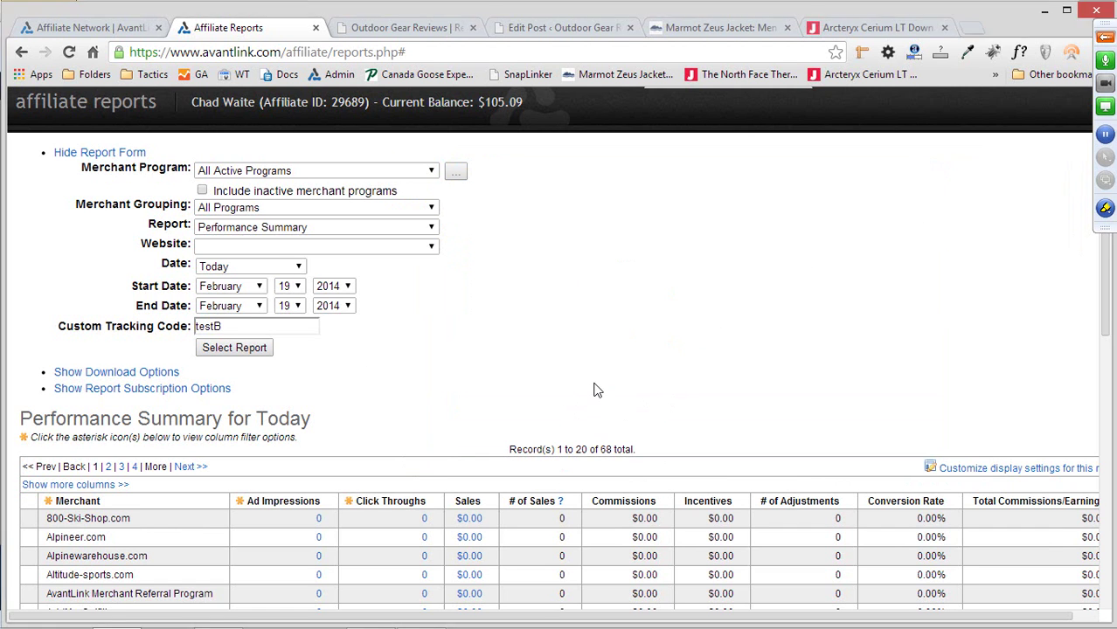
scroll(633, 337, "up", 2)
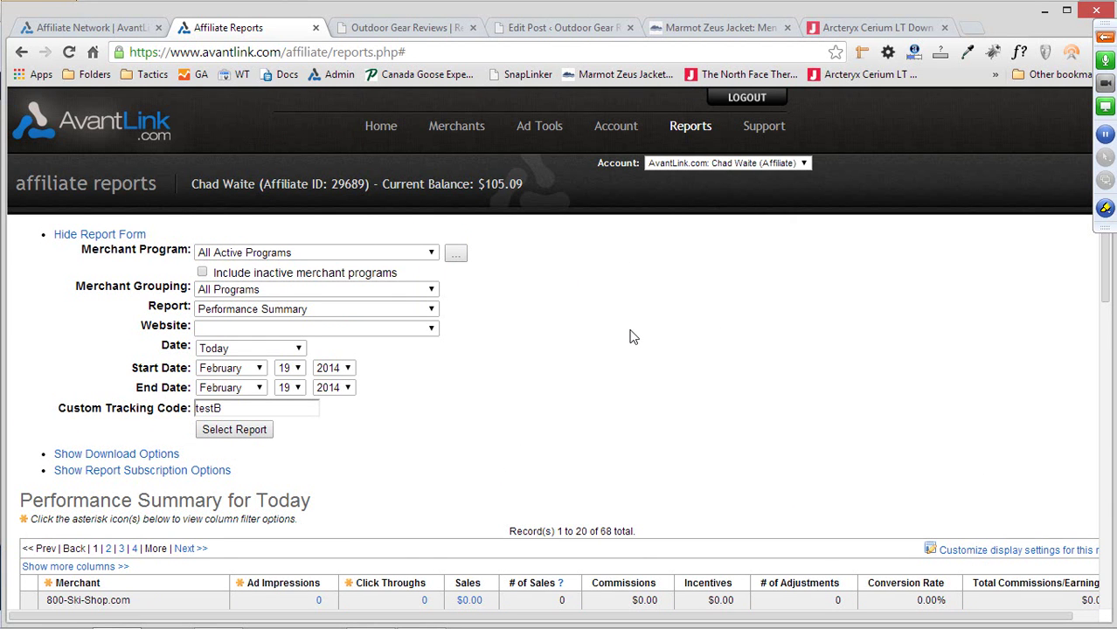
left_click(396, 25)
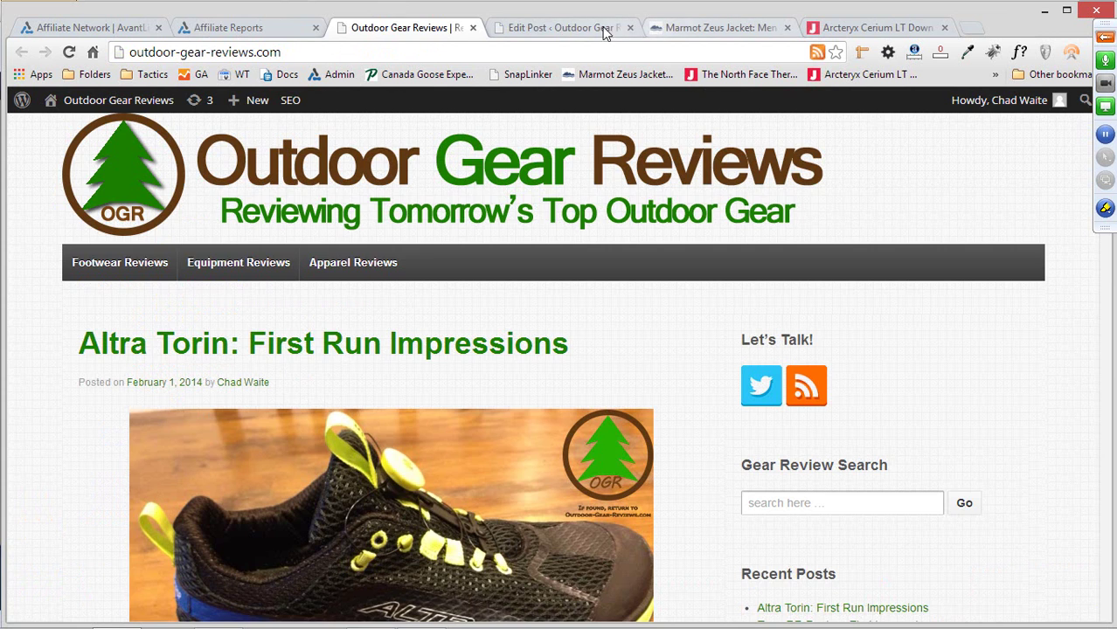
Step: On the Marmot Zeus Jacket page, show the bookmarks bar
left_click(601, 28)
key("ctrl+Tab")
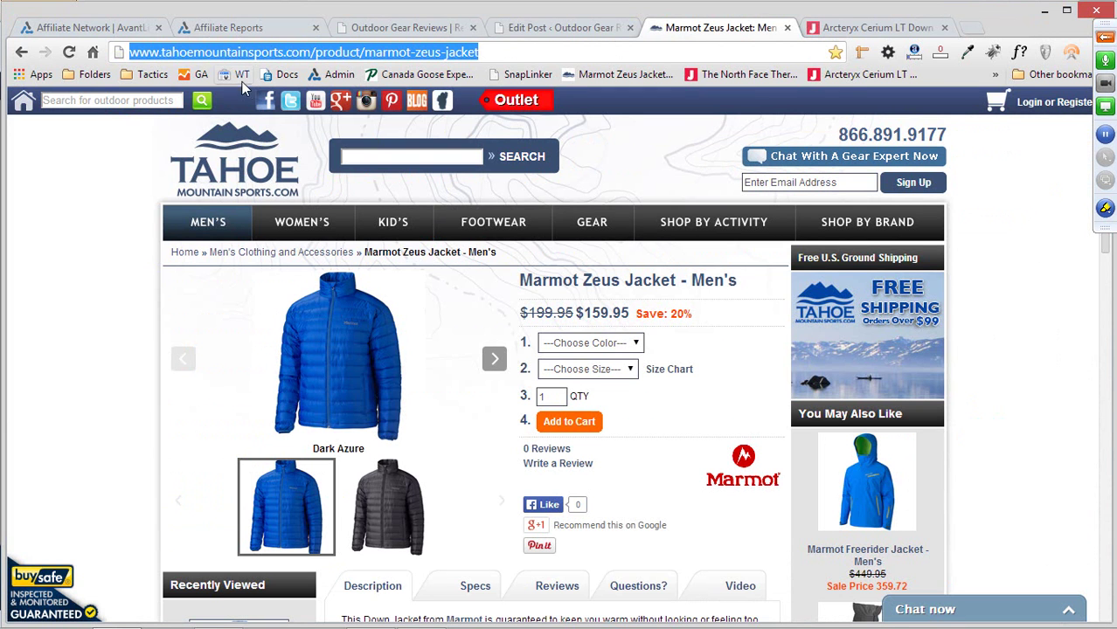
left_click(234, 54)
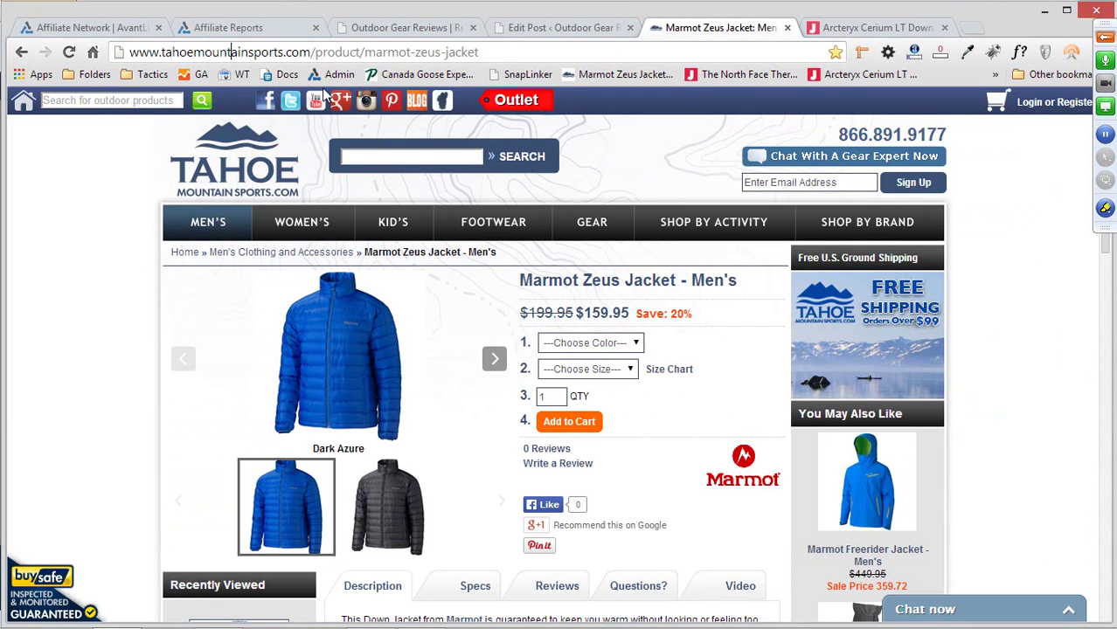
scroll(324, 94, "down", 1)
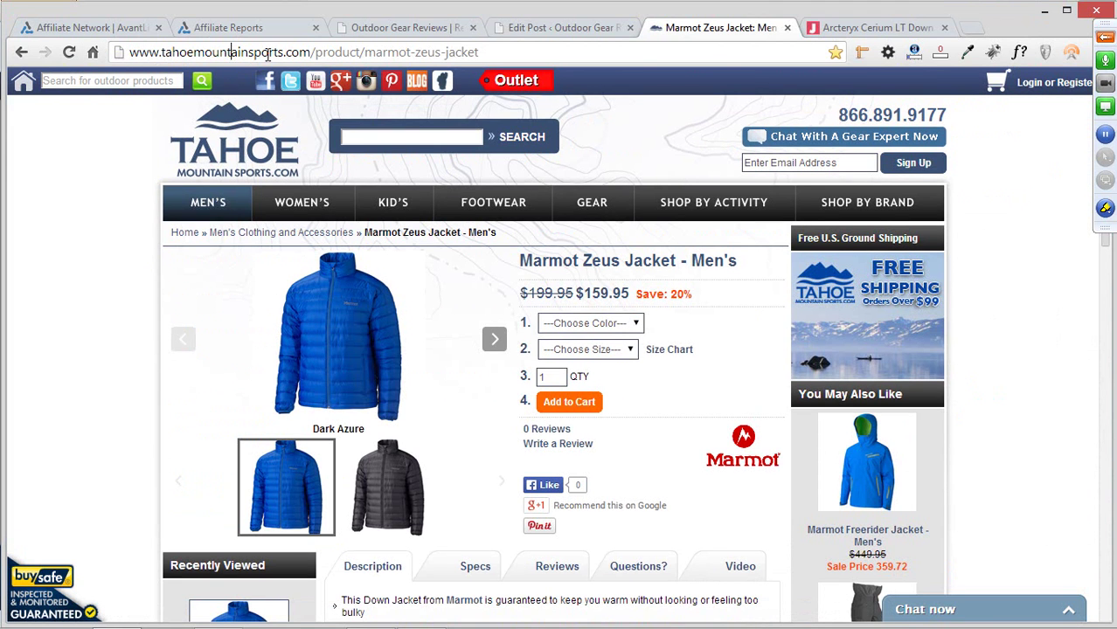
key("ctrl+shift+b")
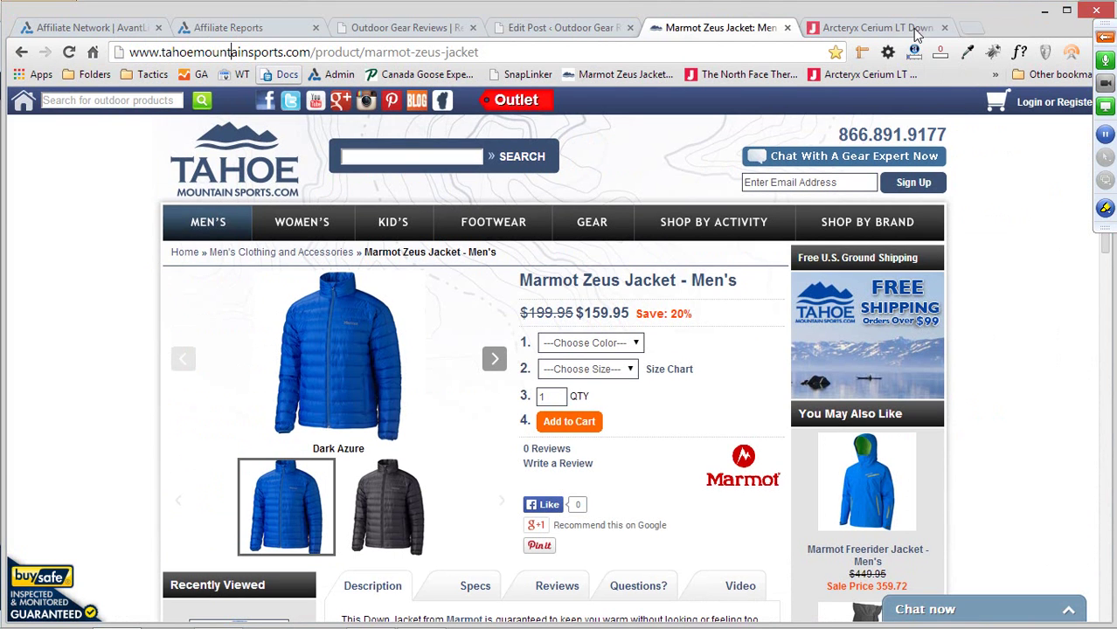
Step: Load zappos.com in a new tab, run SnapLinker on it, then close the tab and dialog
left_click(970, 33)
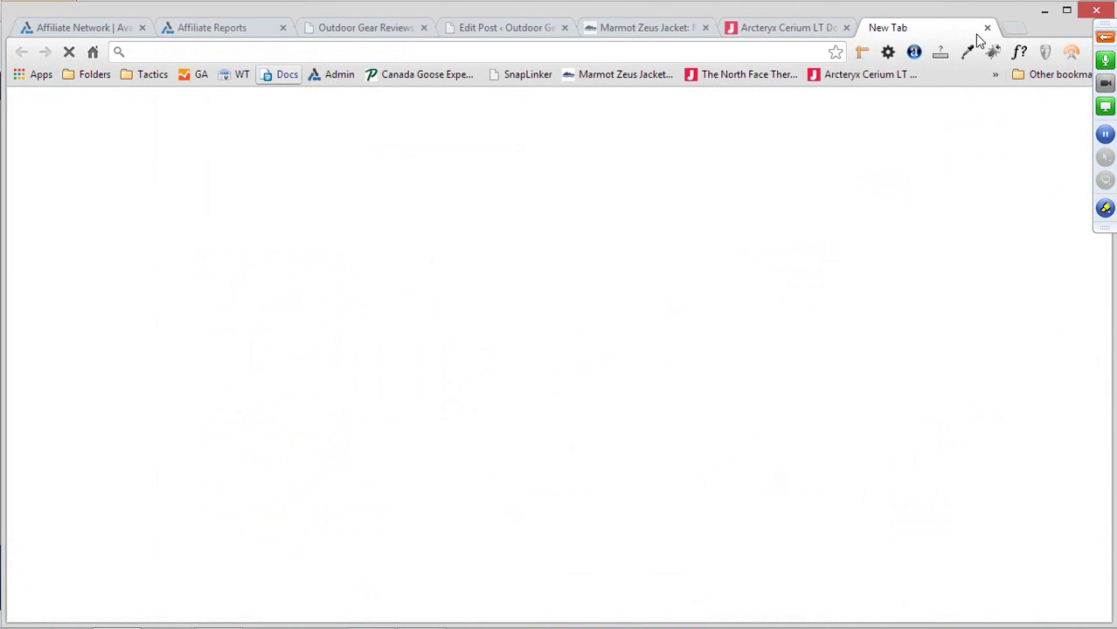
type("zappos")
key("Return")
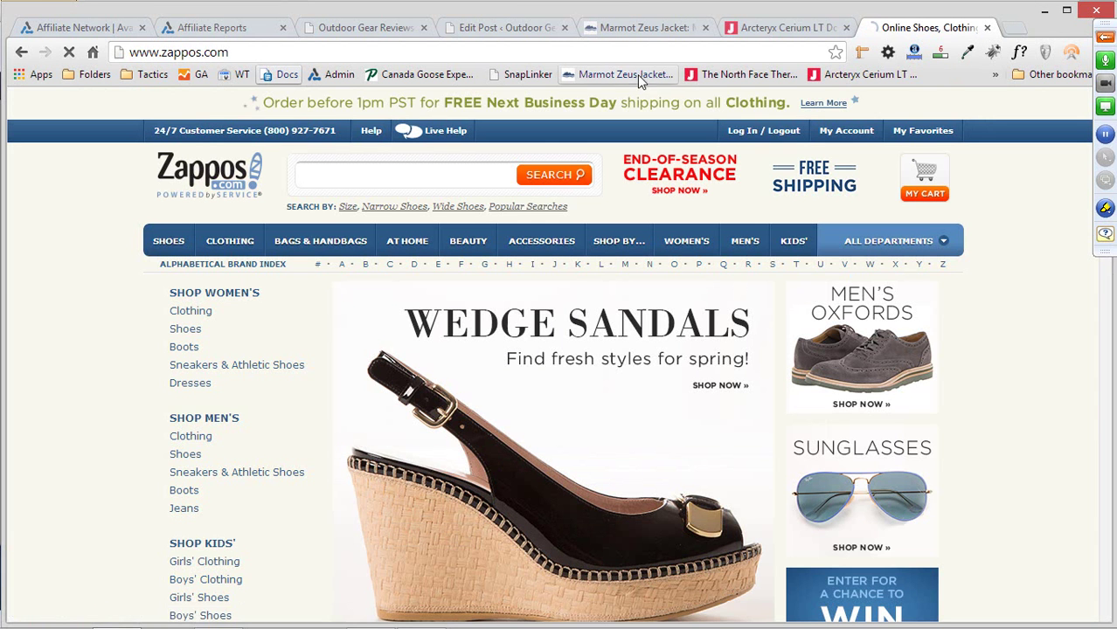
left_click(528, 74)
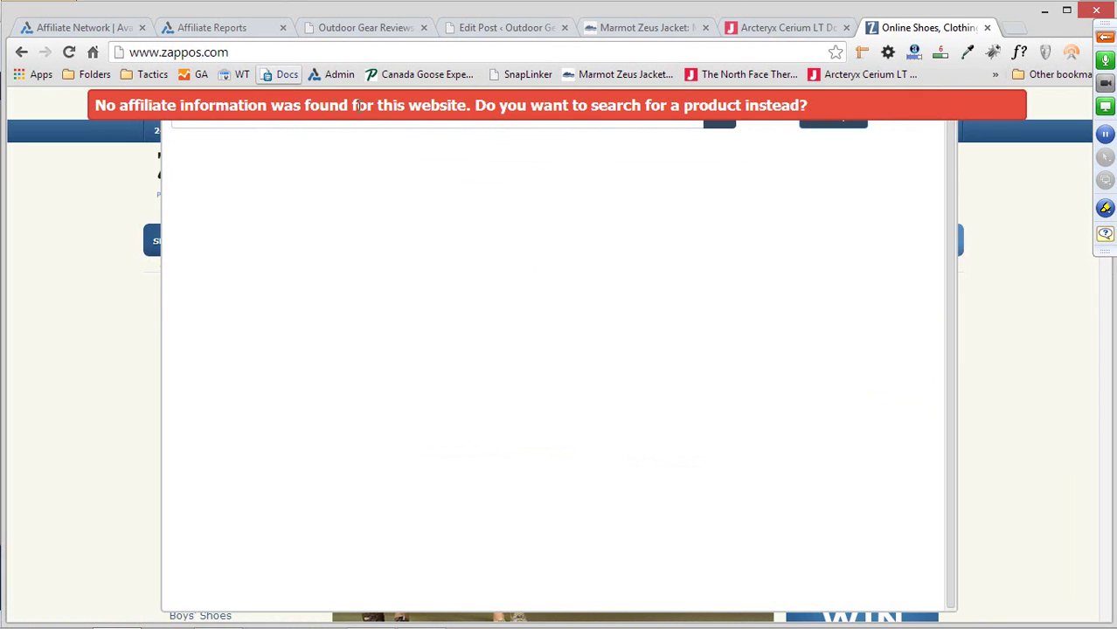
left_click(987, 29)
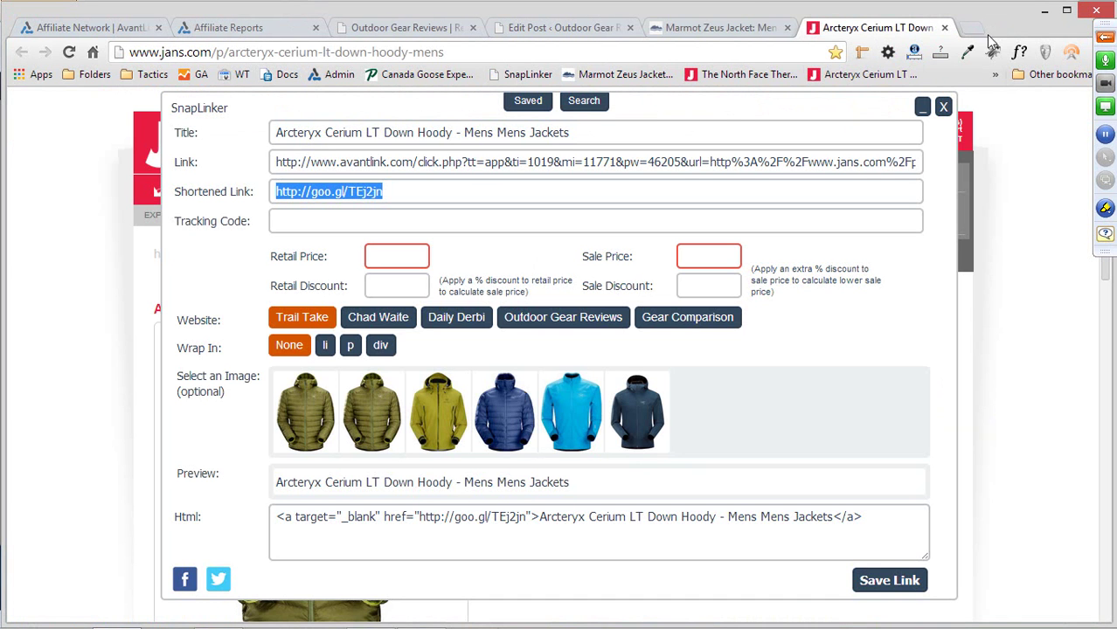
left_click(942, 109)
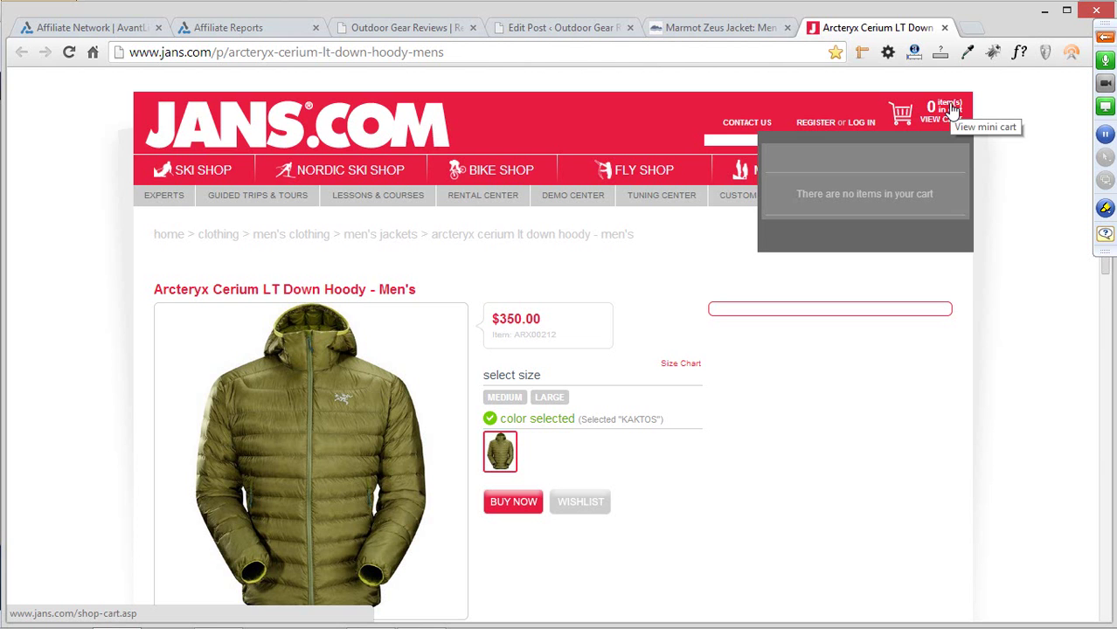
Step: Glance at the webinar Questions panel and return to the WordPress Edit Post draft
left_click(1105, 236)
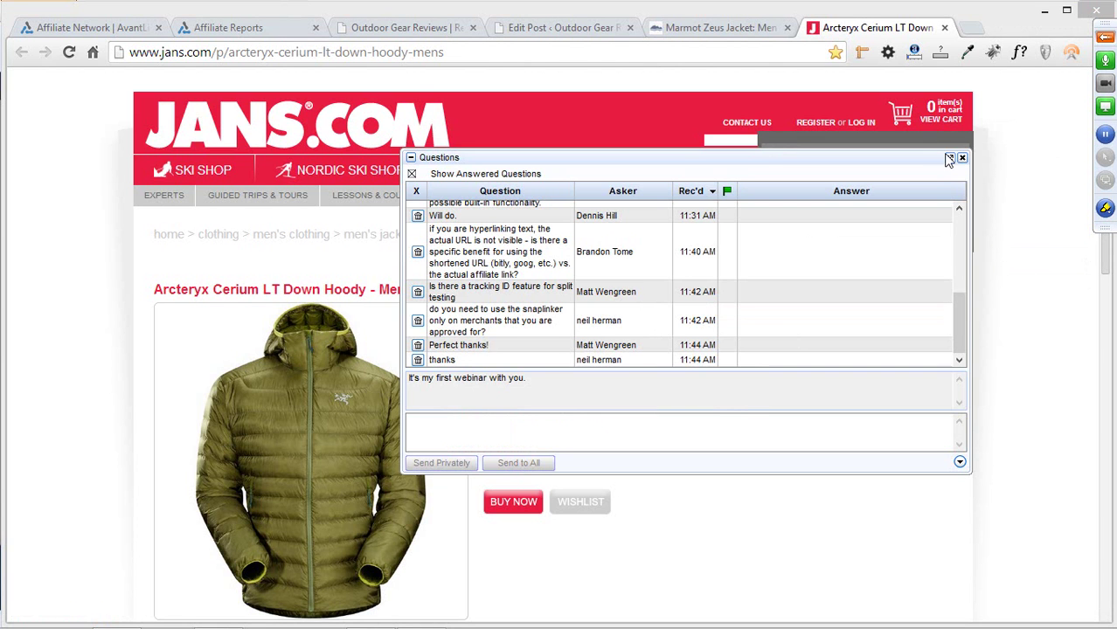
left_click(949, 158)
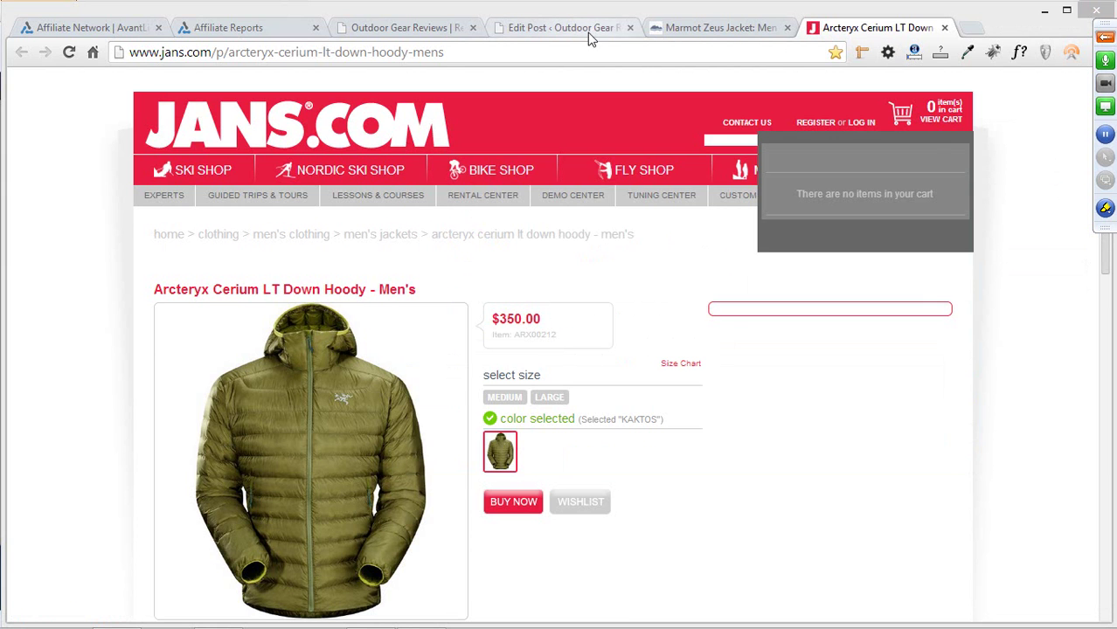
left_click(590, 35)
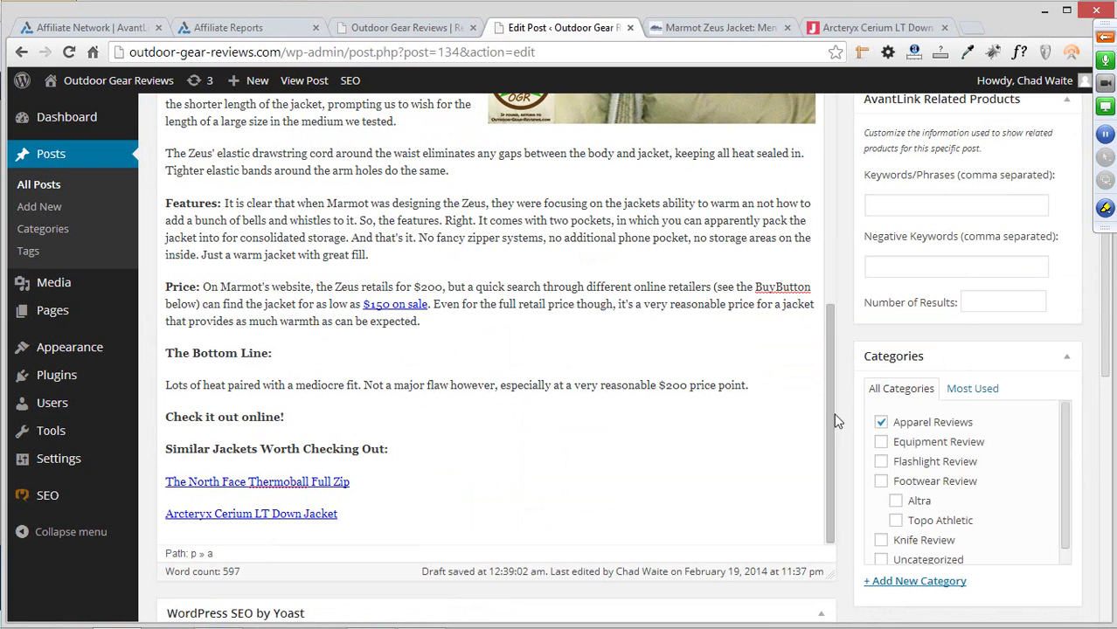
Step: Lower all attendees' raised hands, hide the webinar panel, and go to the Outdoor Gear Reviews site
left_click(1105, 36)
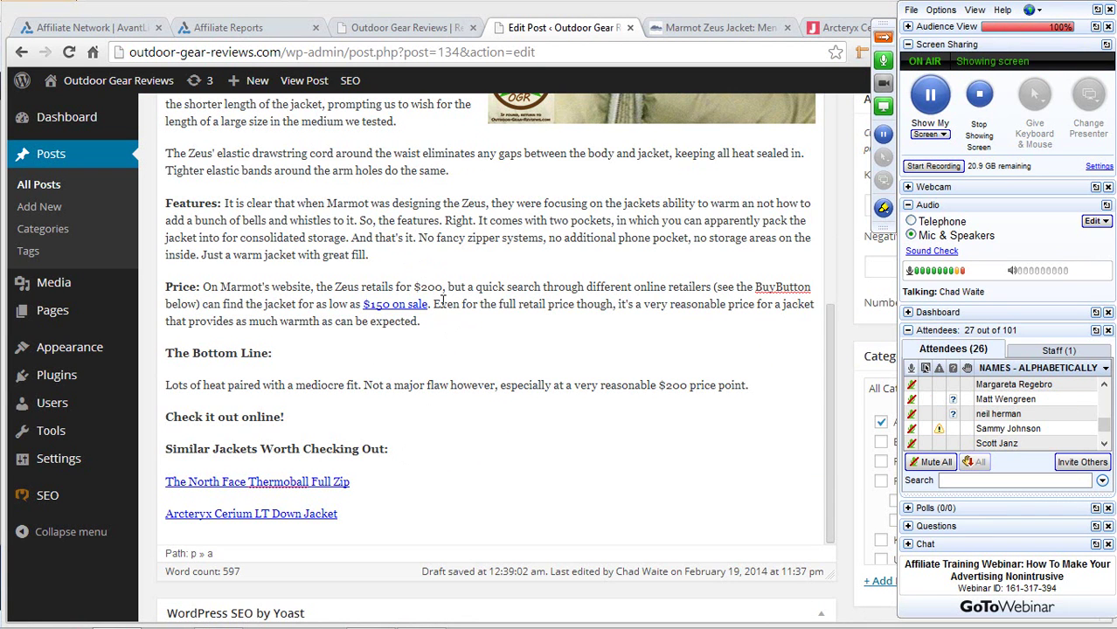
mouse_move(319, 619)
left_click_drag(1106, 422, 1104, 398)
mouse_move(505, 600)
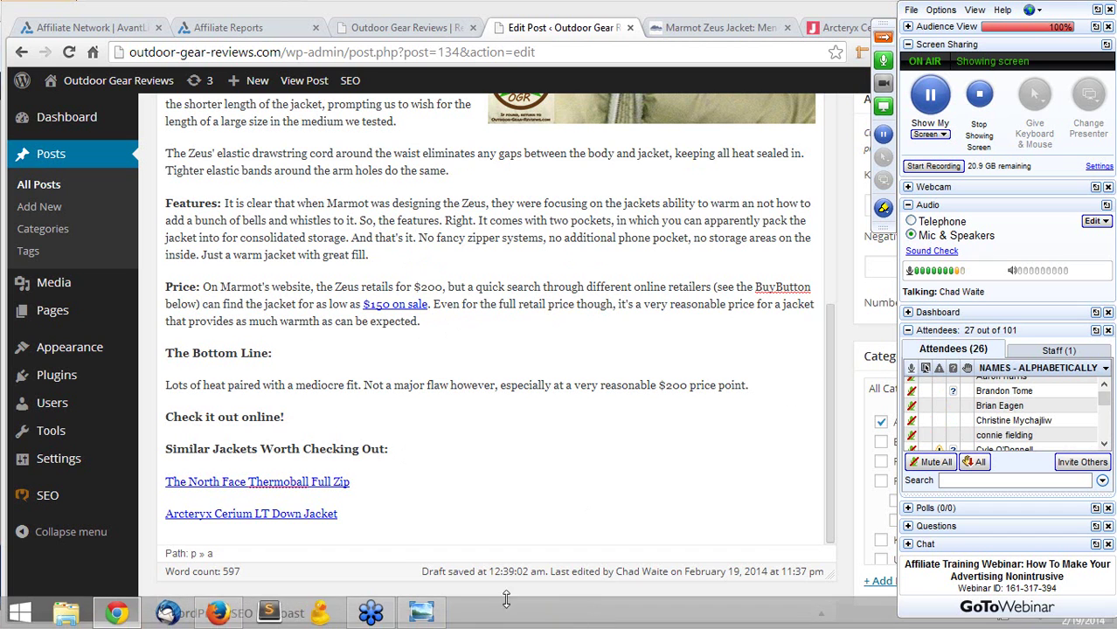
left_click(420, 615)
left_click(419, 621)
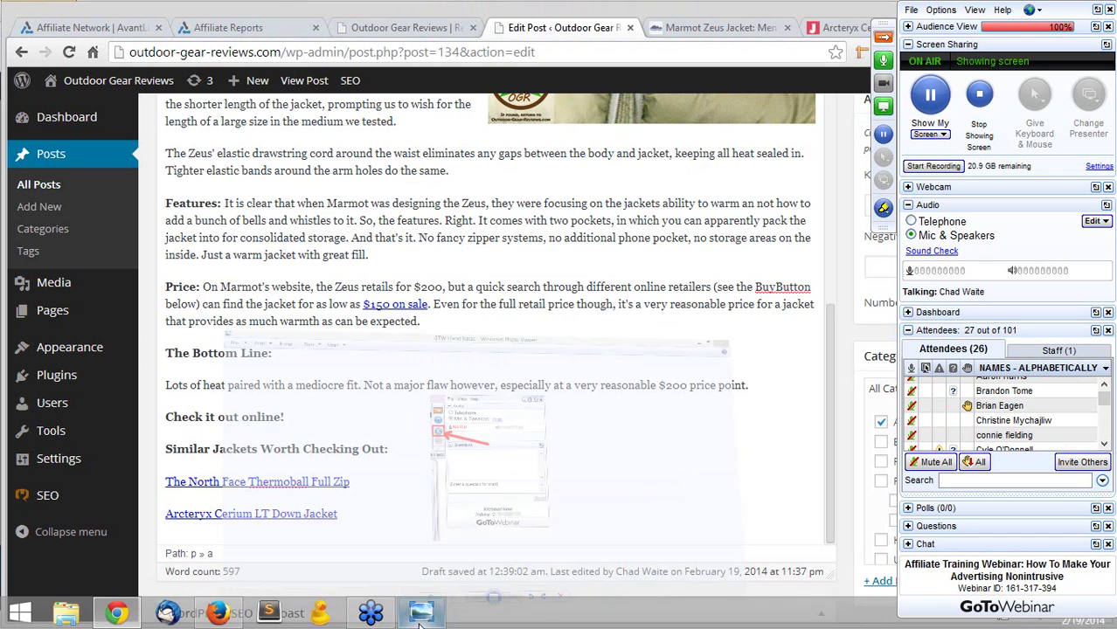
left_click_drag(1107, 400, 1105, 437)
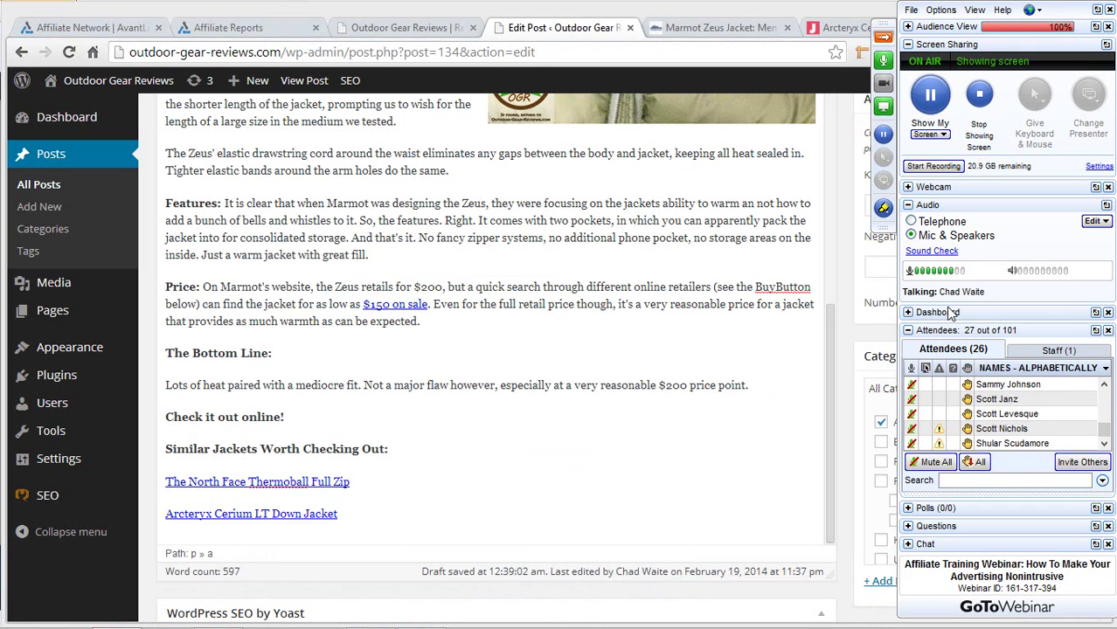
left_click(975, 462)
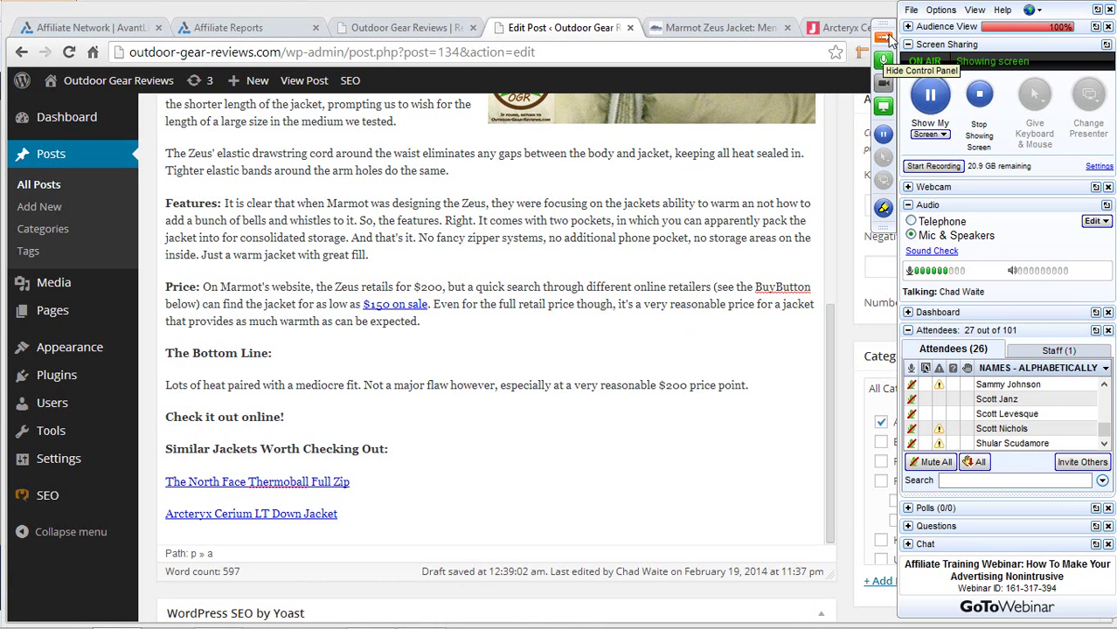
left_click(886, 38)
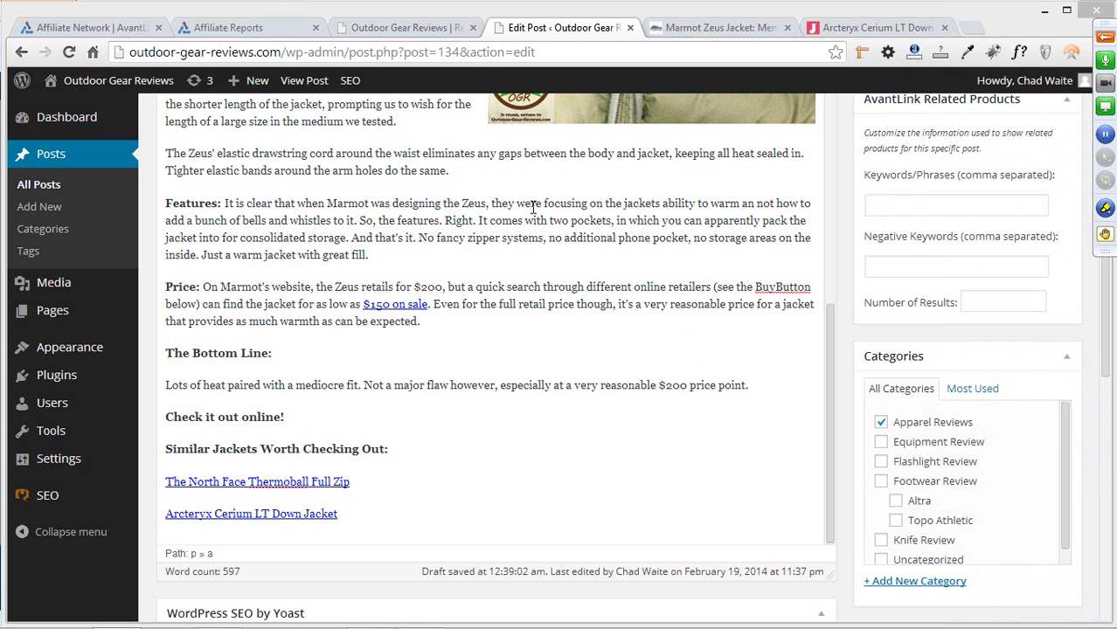
left_click(395, 25)
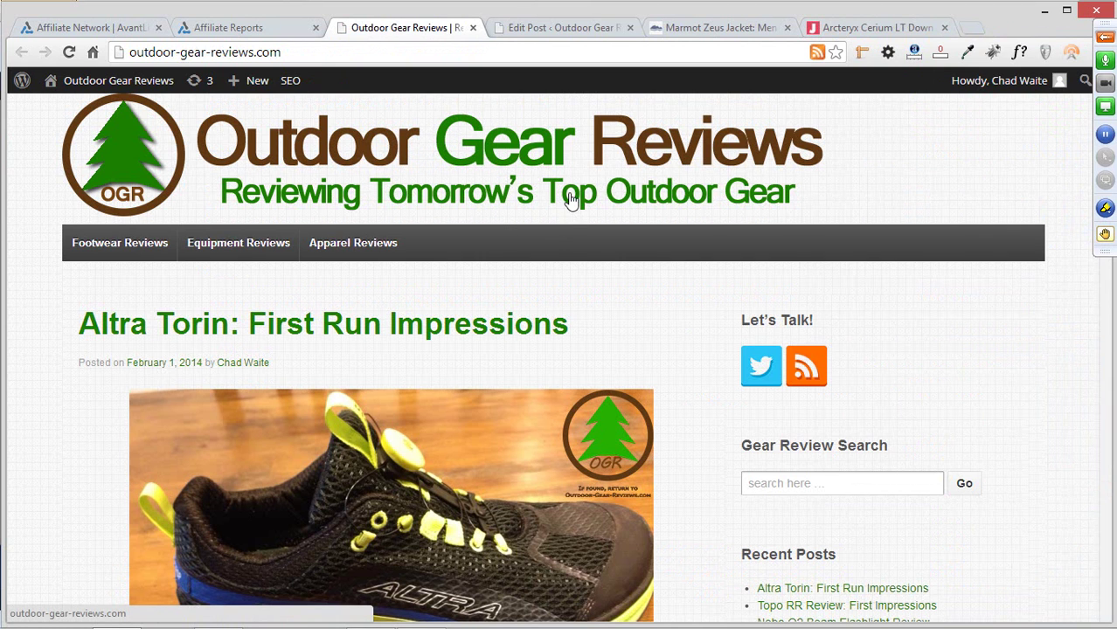
Step: Scroll down to the Altra Torin post and test its orange Buy Now button
left_click(1104, 38)
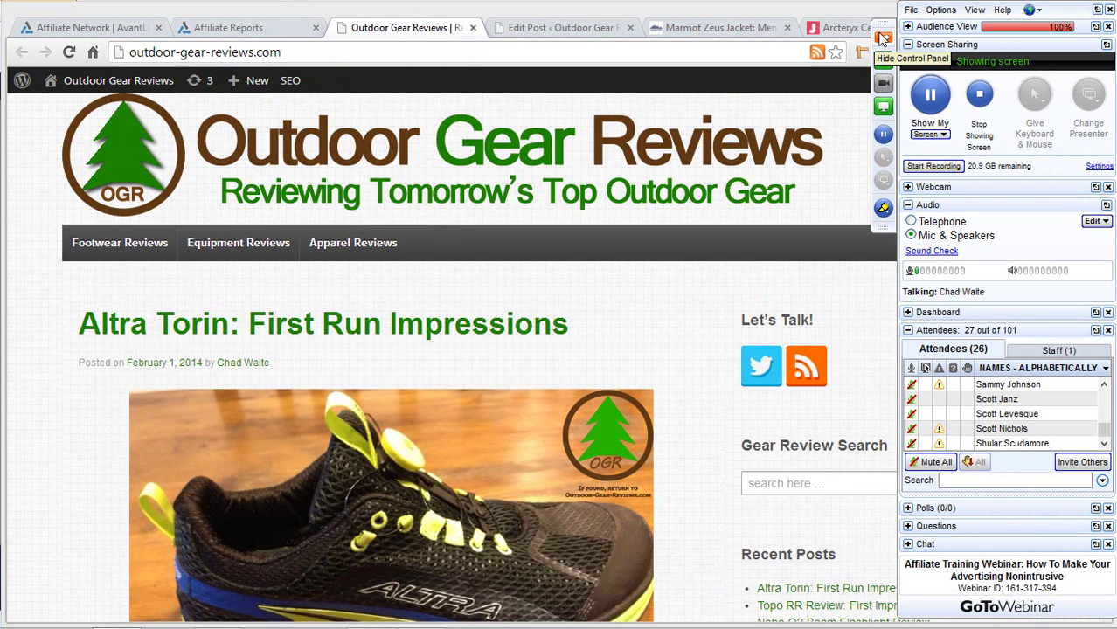
left_click(882, 39)
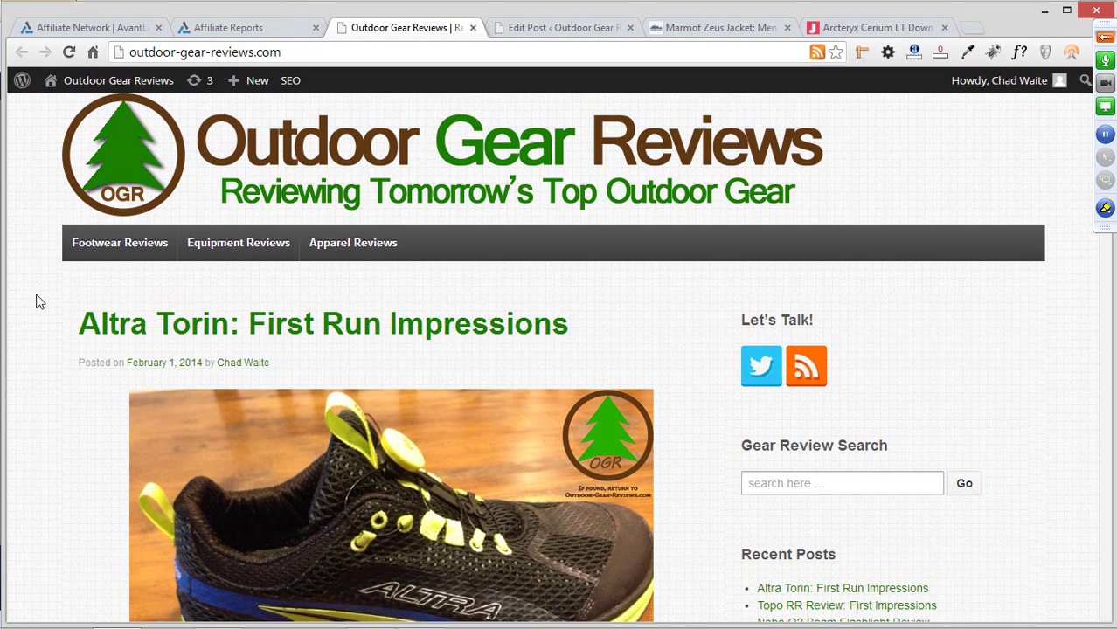
scroll(39, 301, "down", 2)
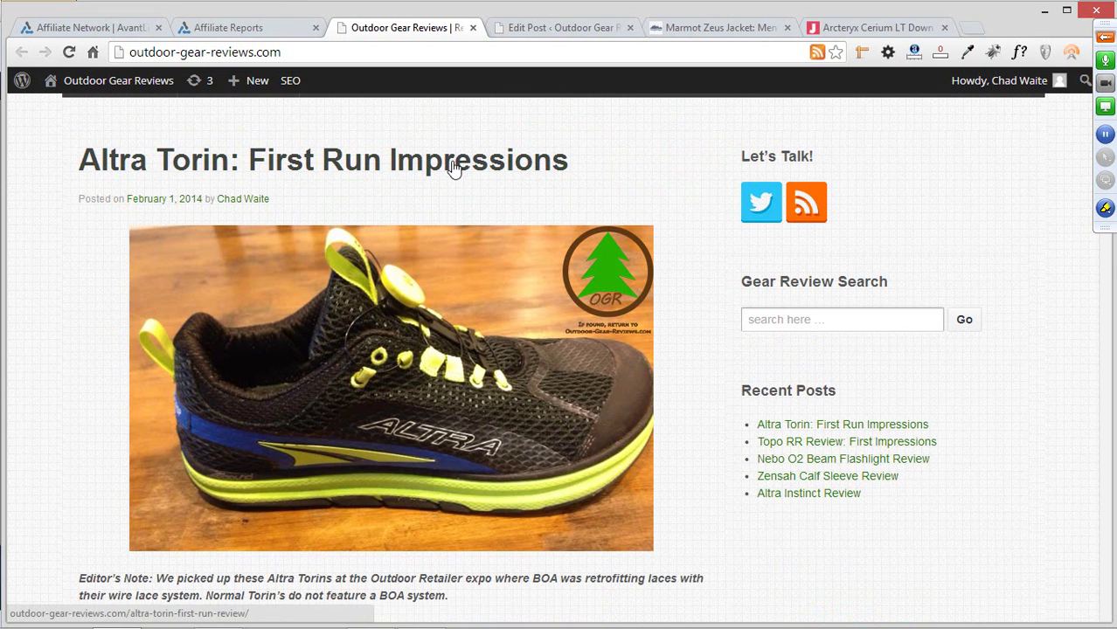
scroll(454, 166, "down", 10)
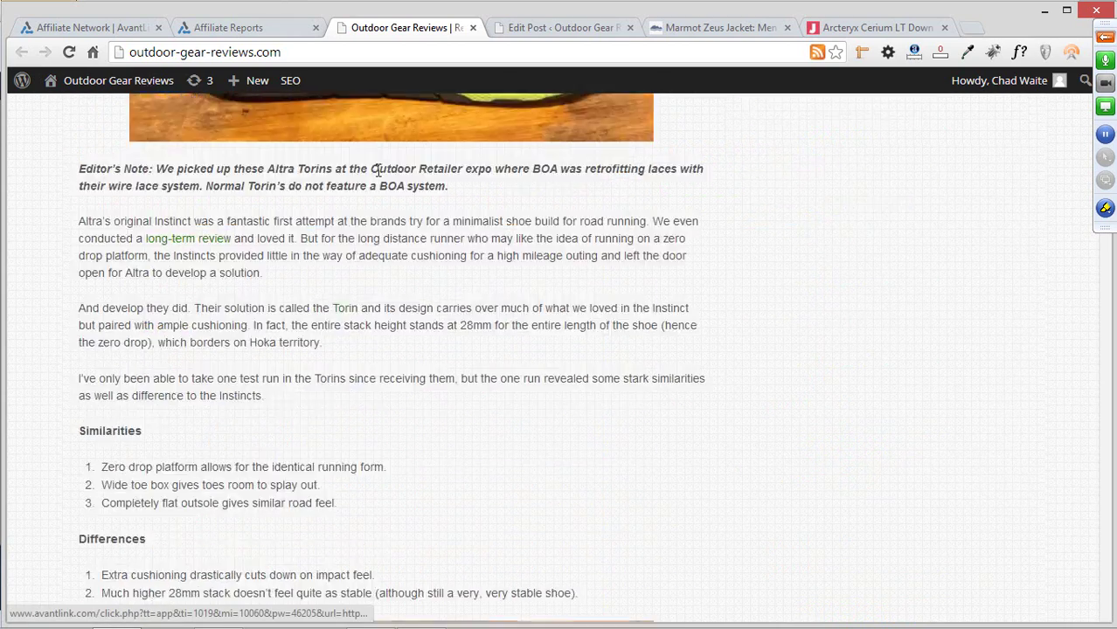
scroll(445, 225, "down", 2)
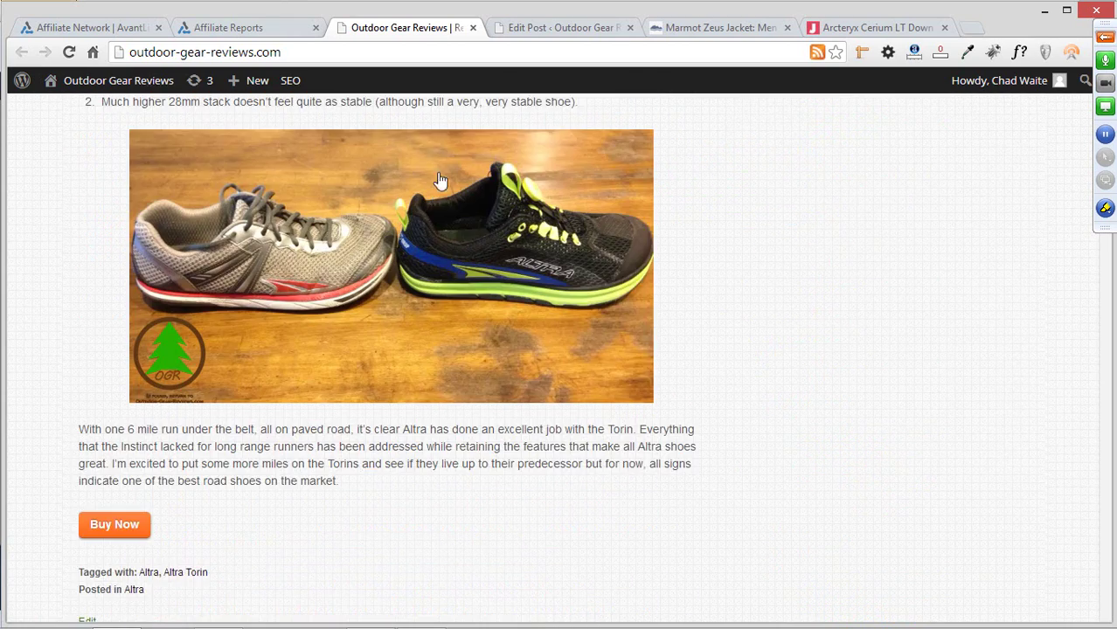
scroll(428, 236, "down", 1)
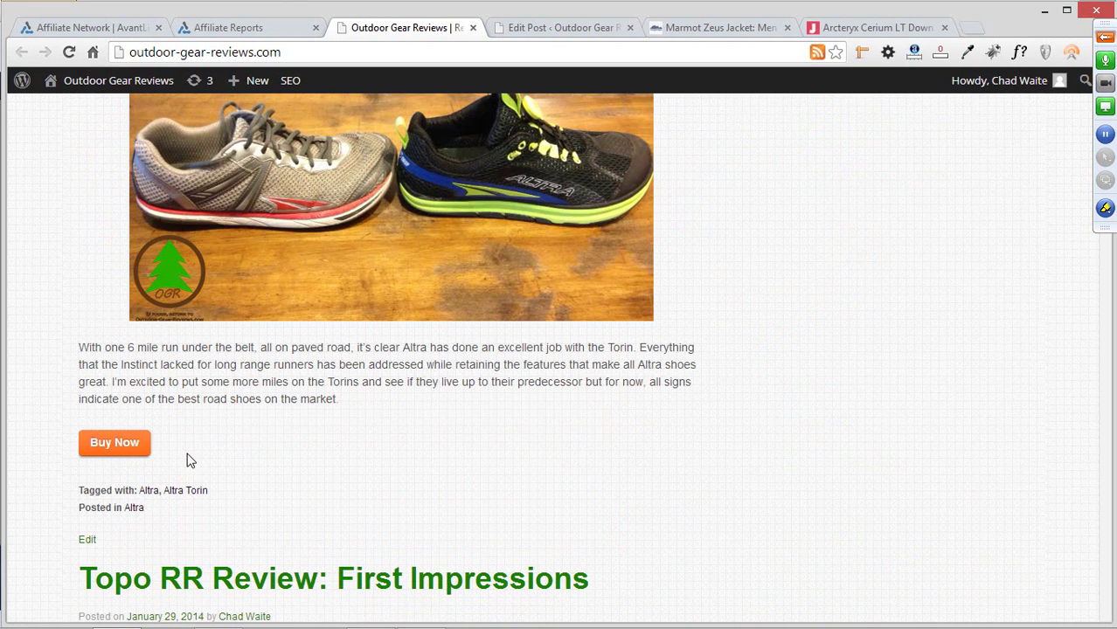
left_click(112, 445)
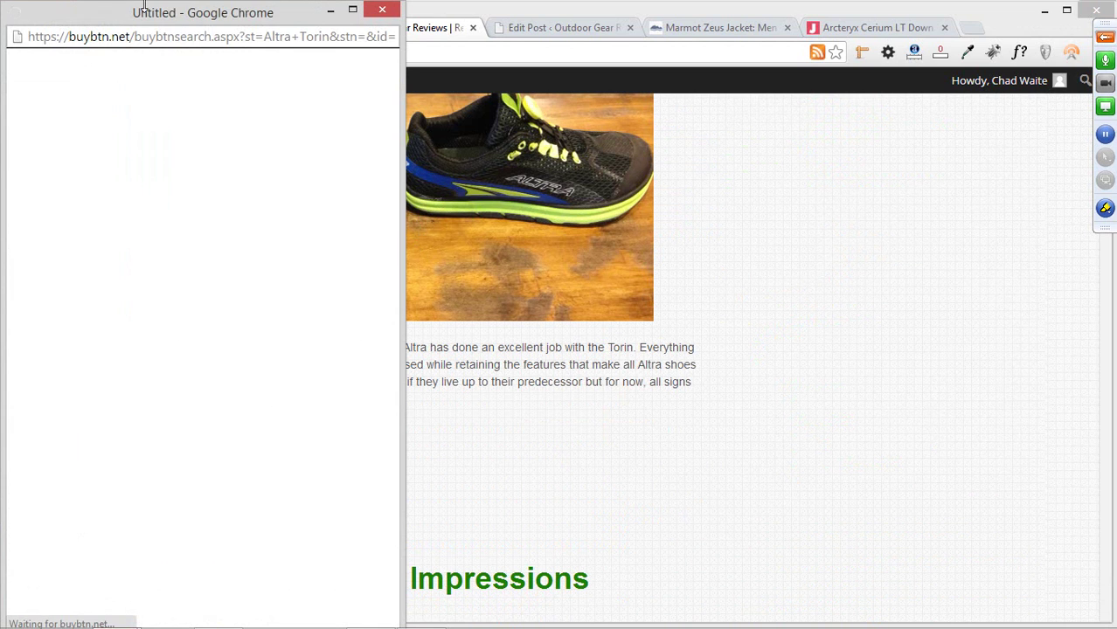
Step: Center the buybtn.net popup, review the Altra Torin results at $69–$80, then close it
left_click_drag(160, 19, 440, 29)
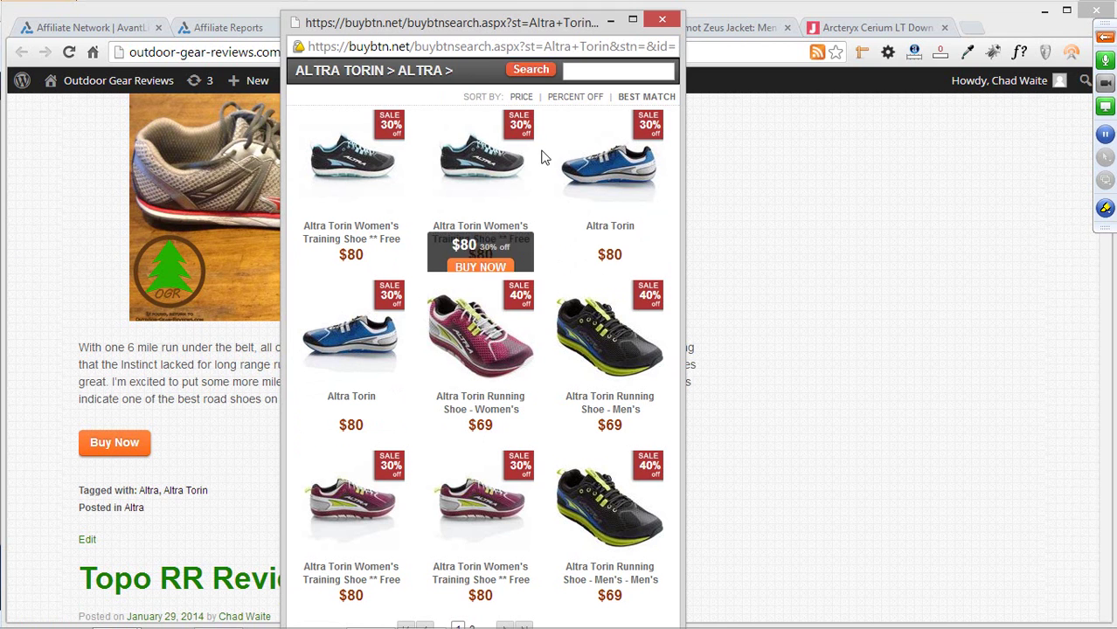
mouse_move(553, 168)
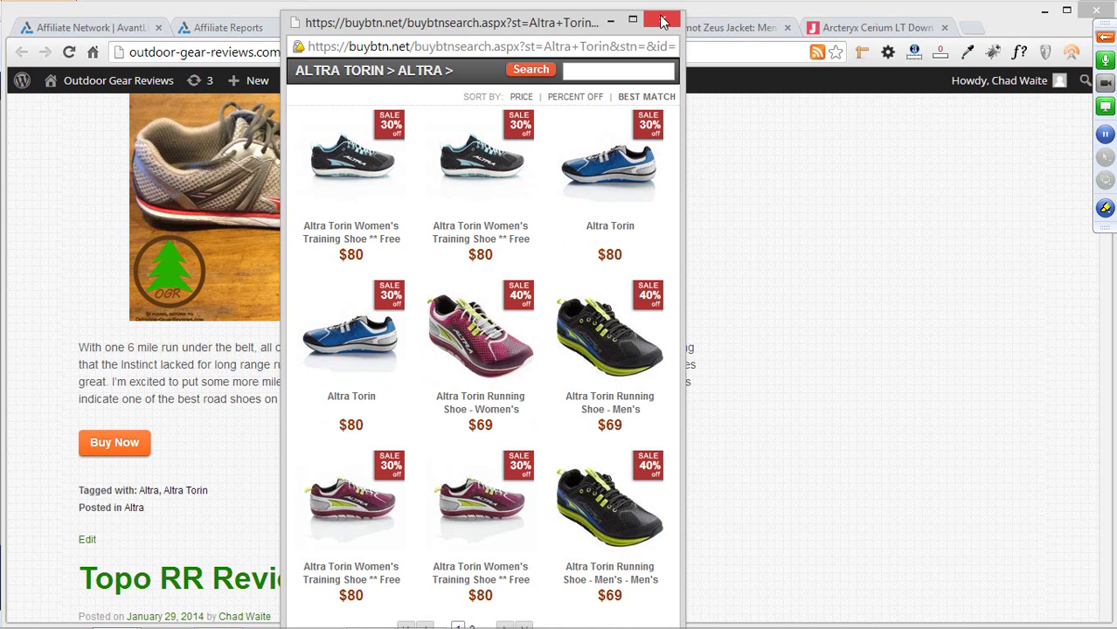
left_click(663, 21)
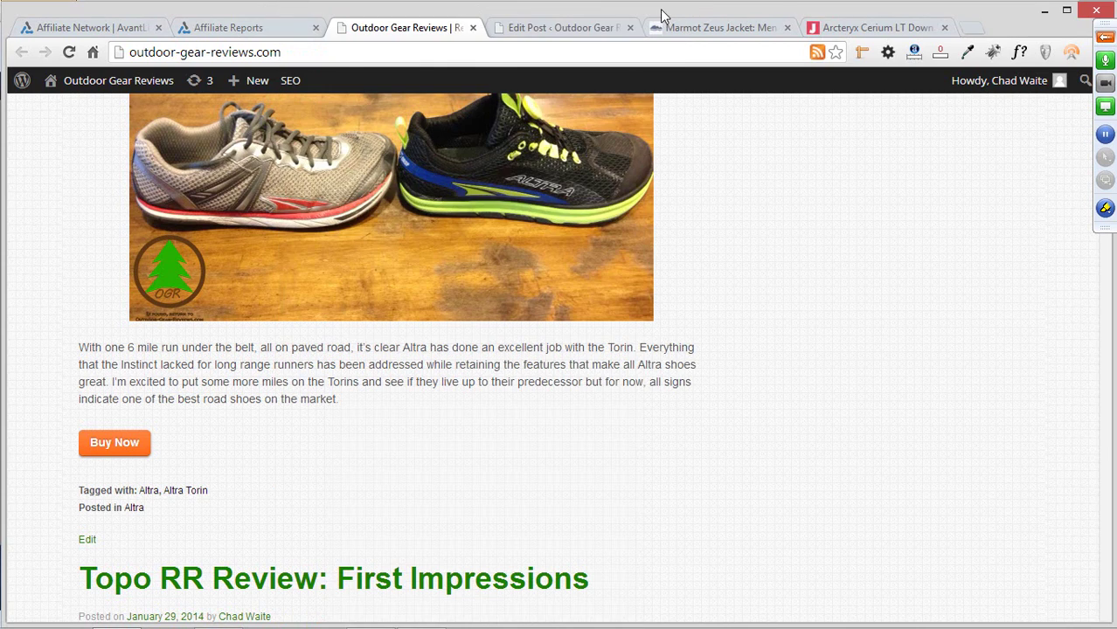
Step: Insert a blank paragraph after 'Check it out online!' in the Zeus draft, then go to AvantLink reports
left_click(573, 28)
scroll(518, 302, "down", 3)
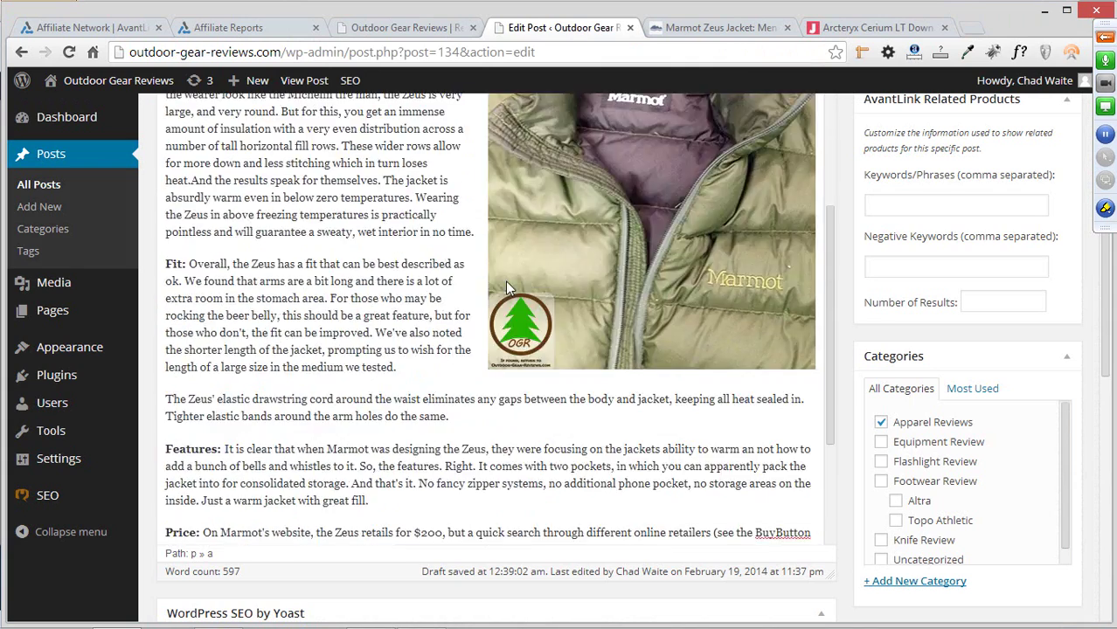
scroll(441, 306, "up", 3)
scroll(524, 280, "down", 8)
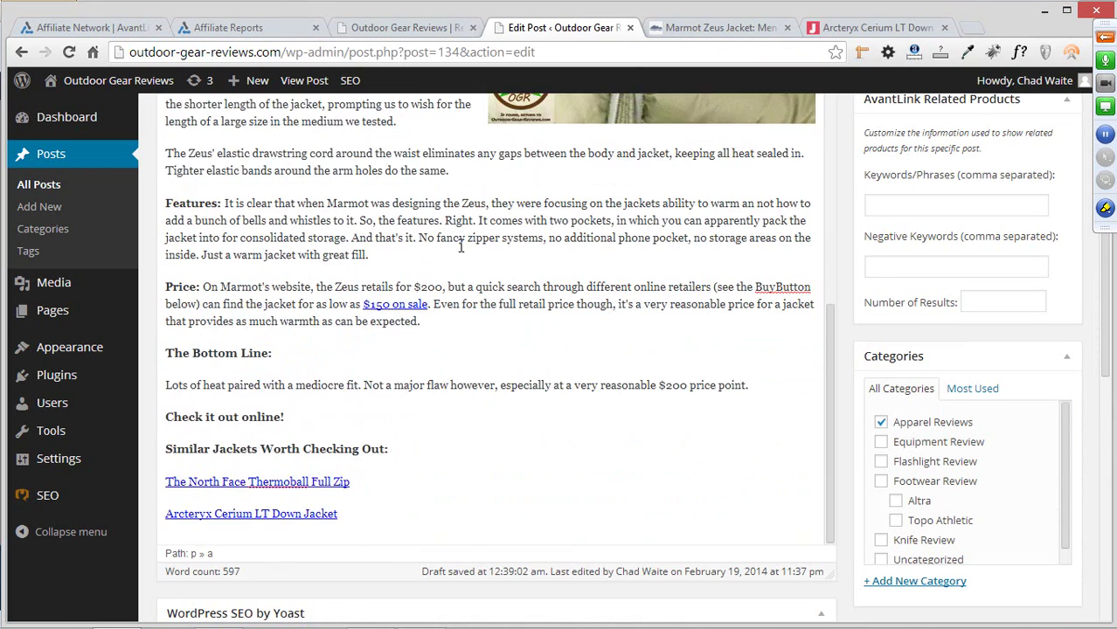
left_click_drag(302, 332, 165, 333)
left_click(324, 336)
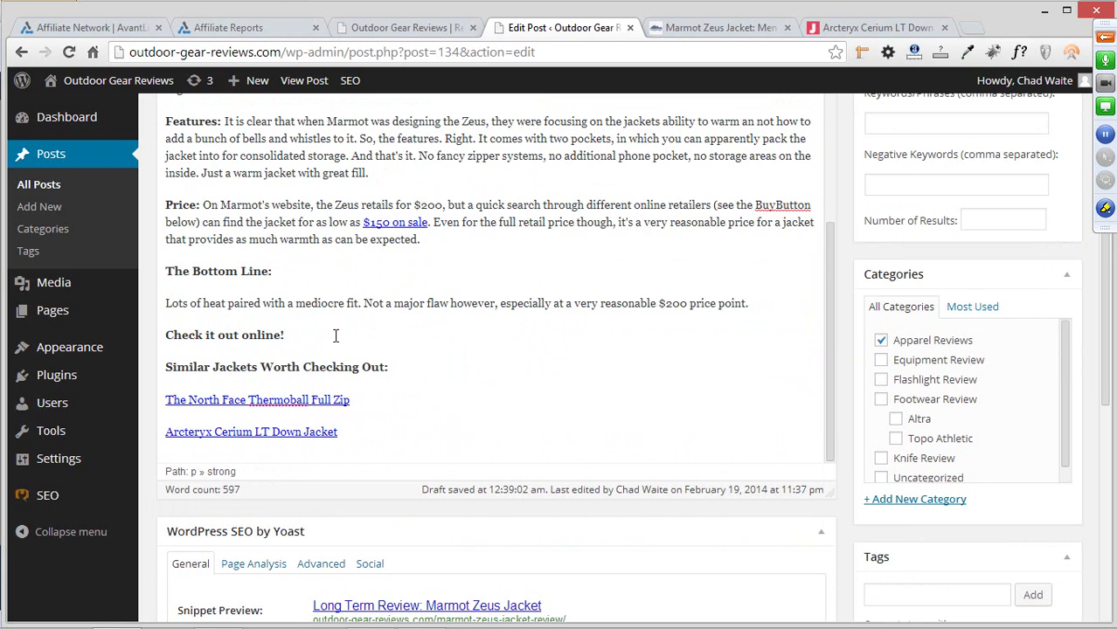
key("Return")
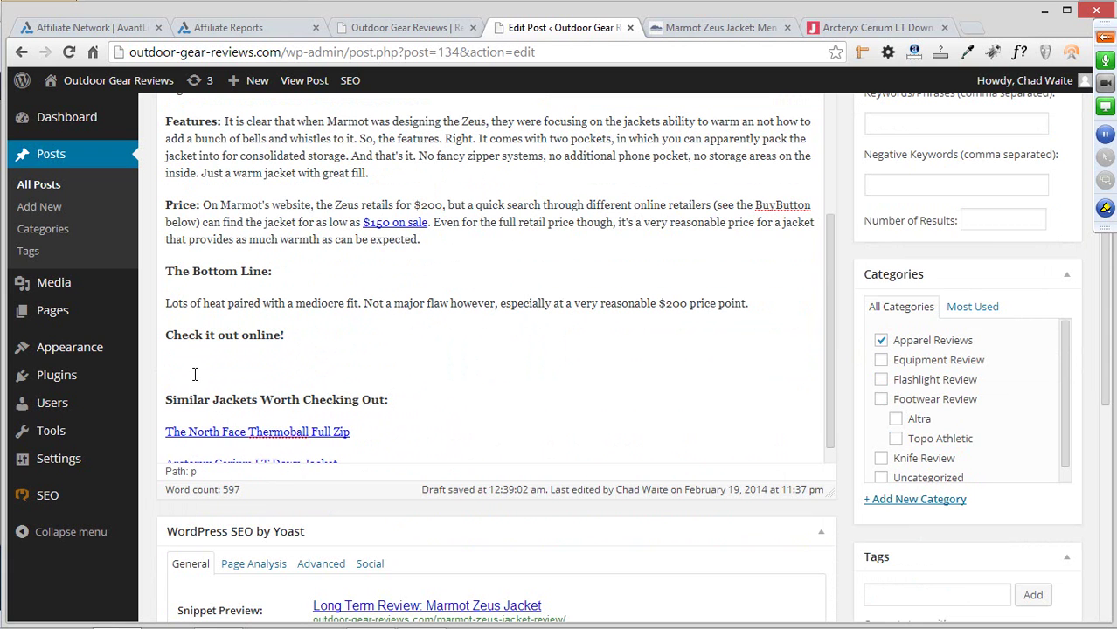
left_click(262, 27)
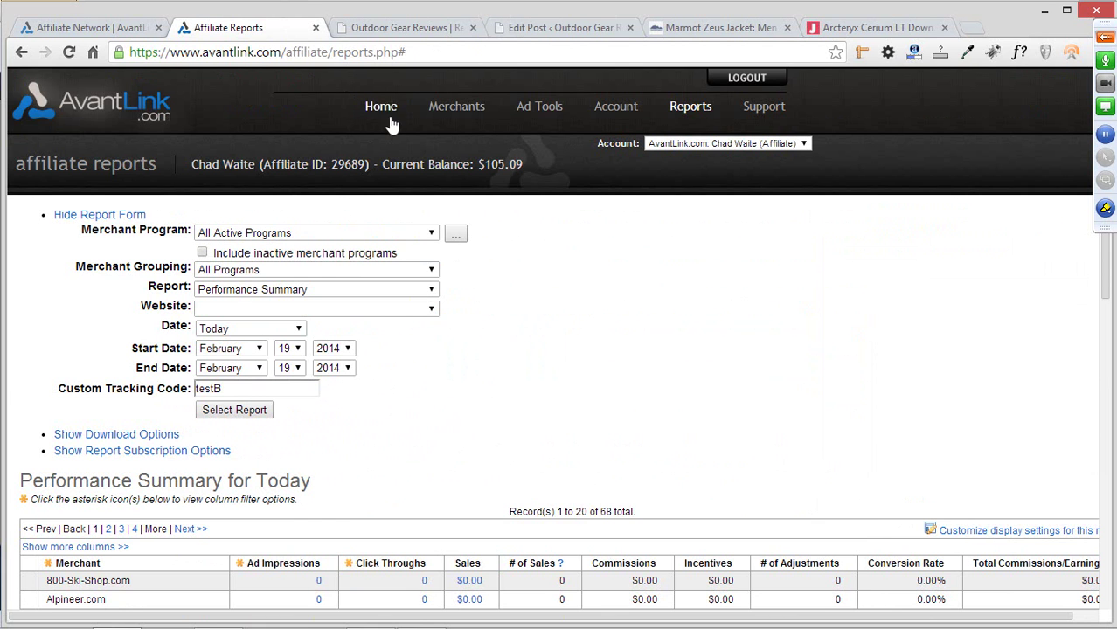
mouse_move(529, 121)
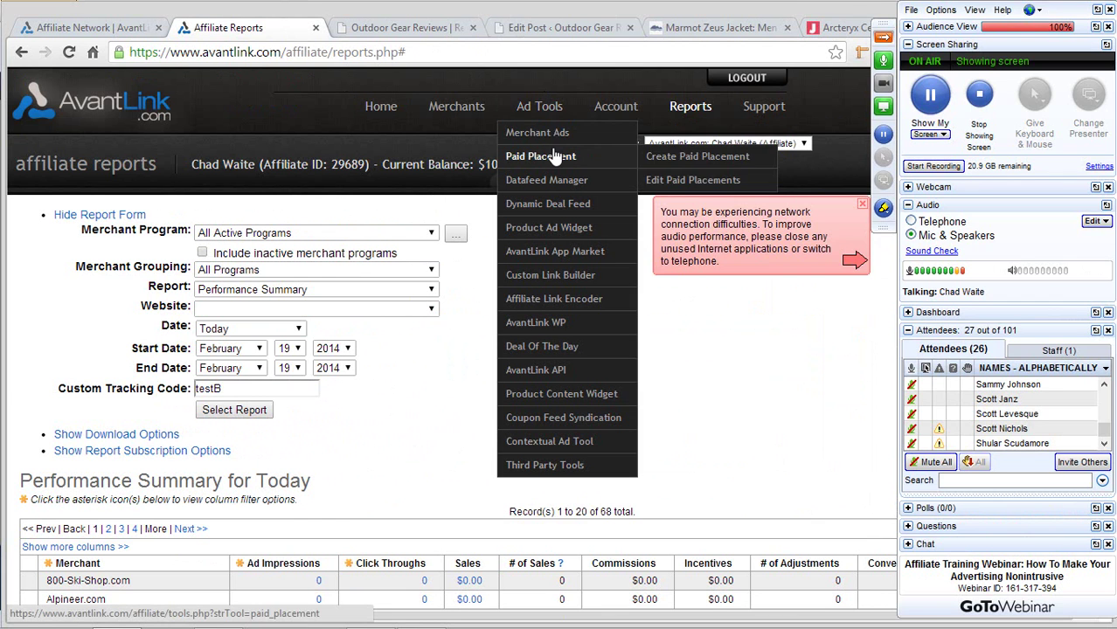
Step: Dismiss the network warning, hide the webinar panel, and browse the AvantLink App Market apps
left_click(861, 196)
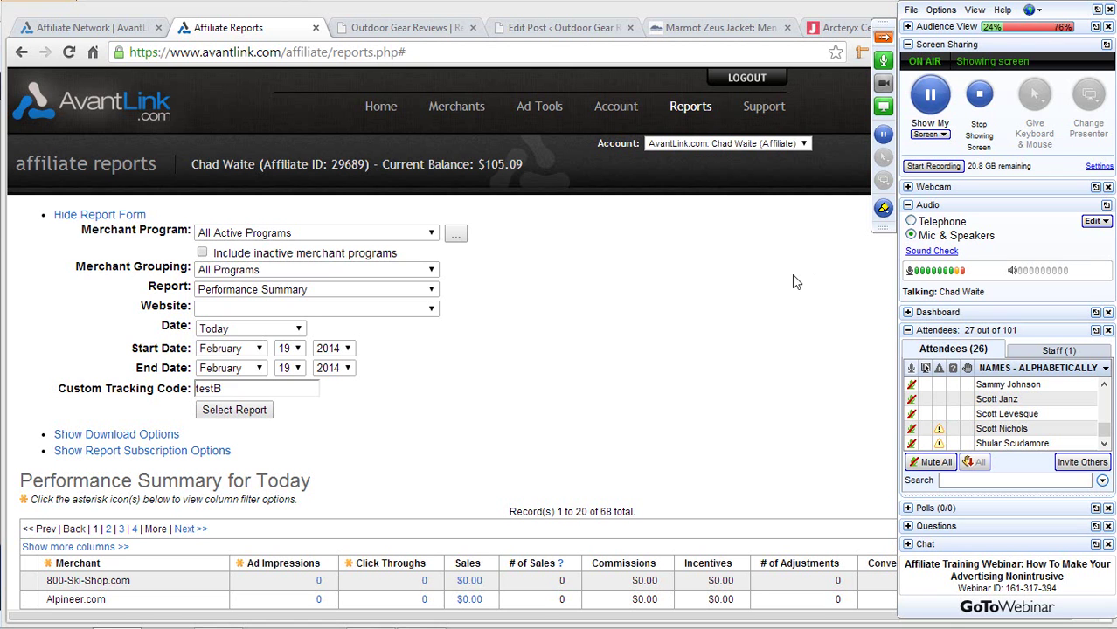
left_click(883, 41)
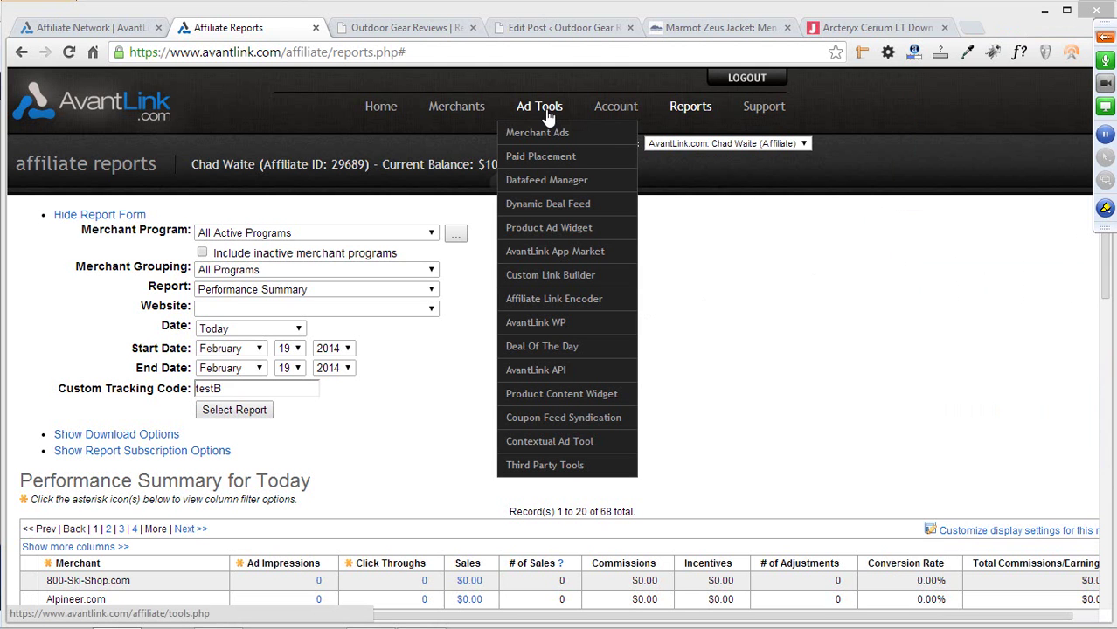
mouse_move(556, 254)
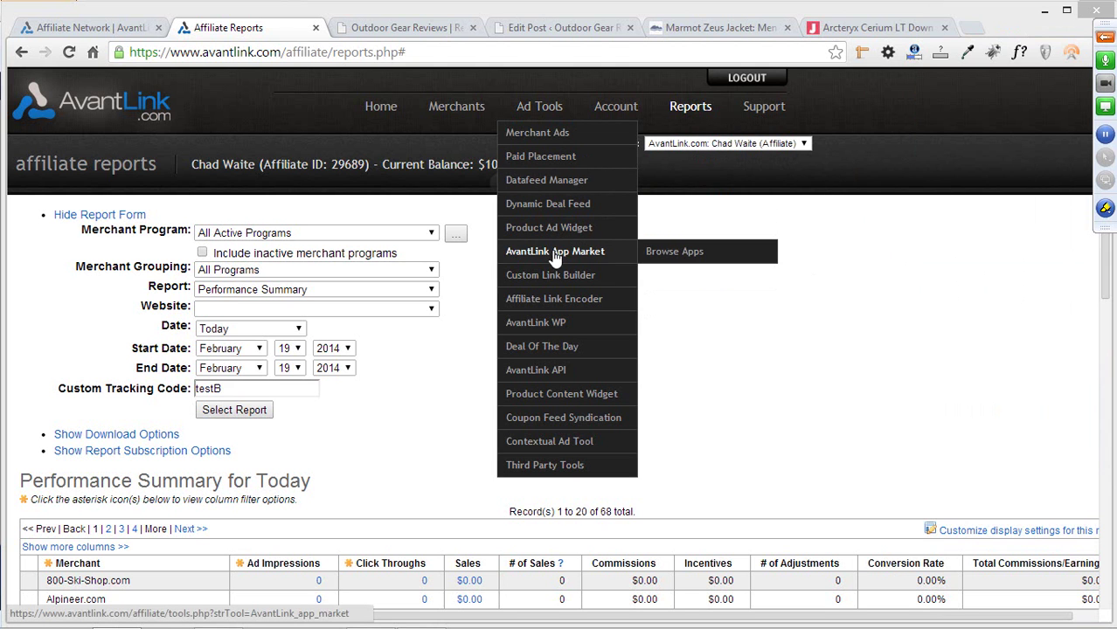
left_click(662, 254)
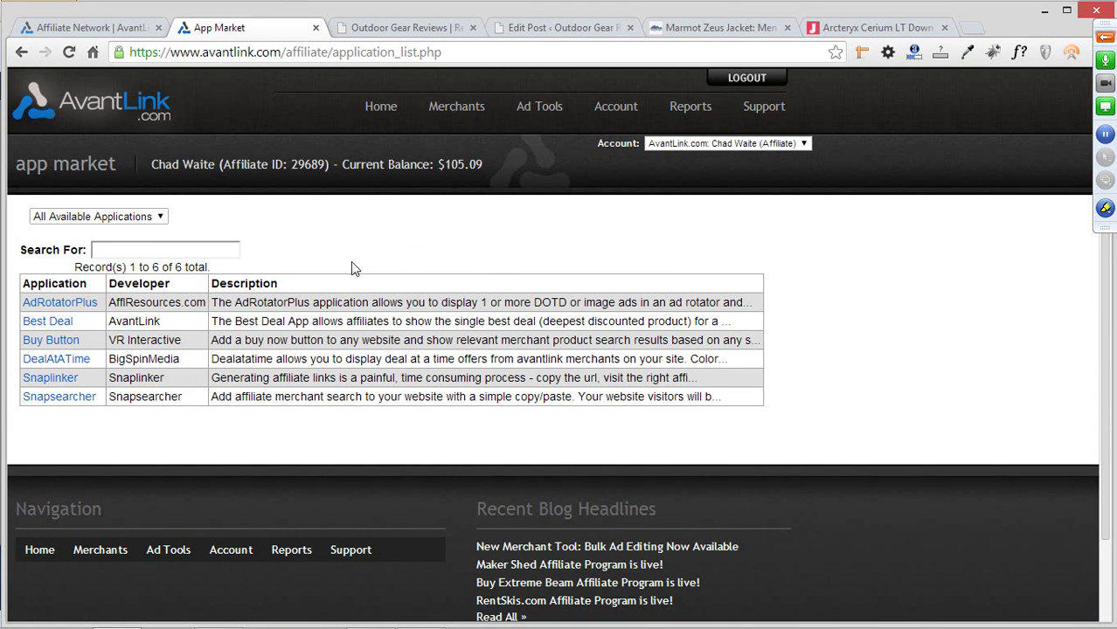
Step: Open the Buy Button app and start building a new button
left_click(54, 344)
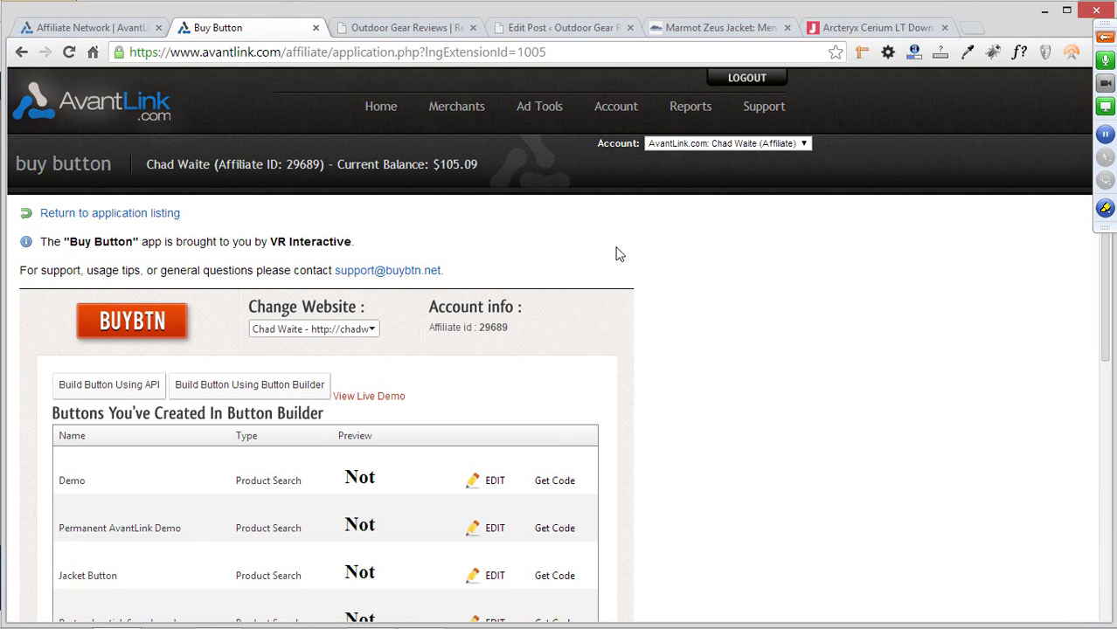
scroll(663, 320, "down", 1)
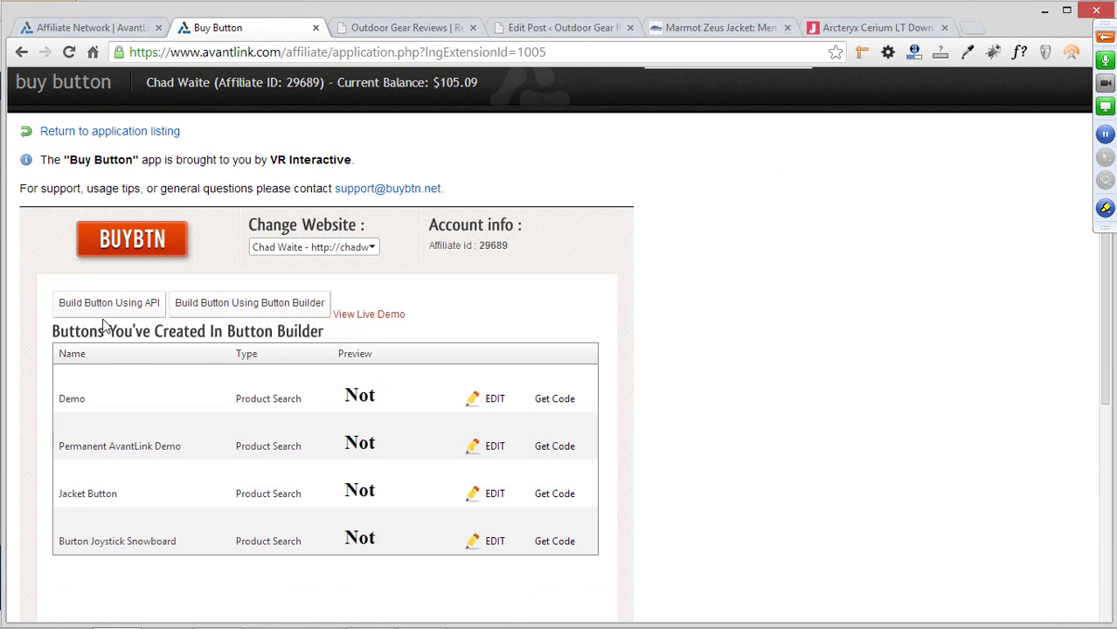
left_click(251, 306)
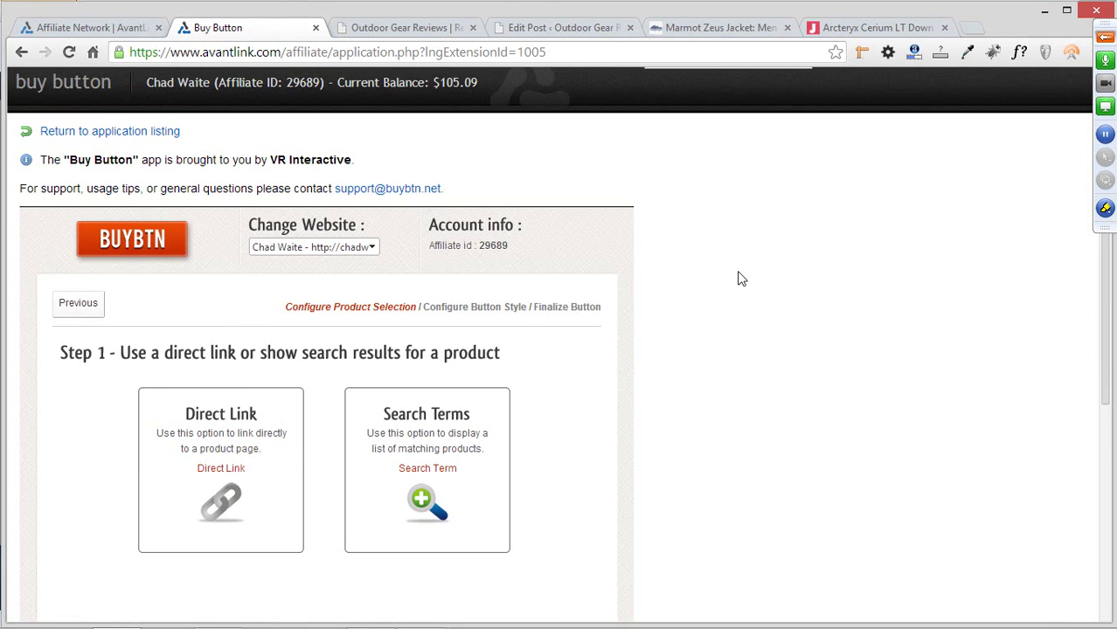
scroll(741, 278, "down", 1)
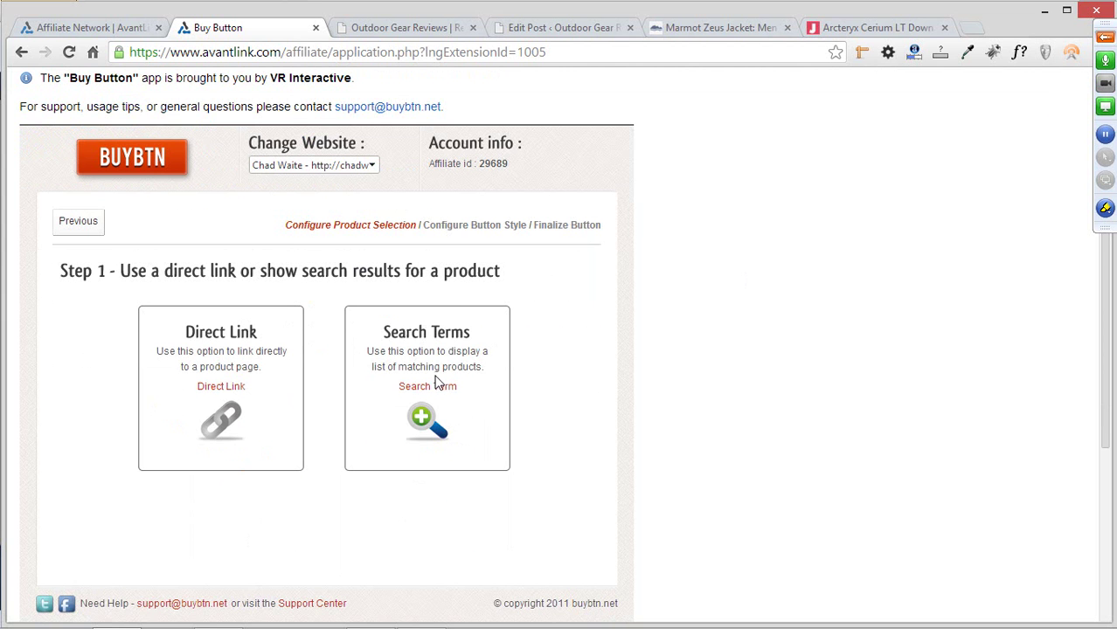
Step: Check the Marmot Zeus product page URL, then choose Search Term as the button type
left_click(687, 27)
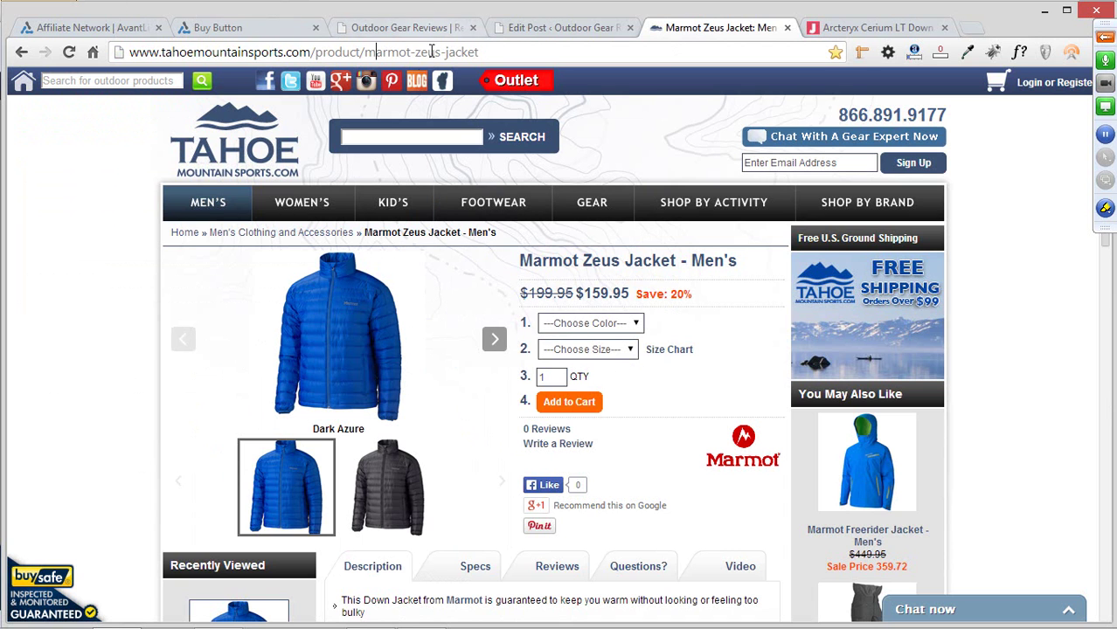
left_click(209, 50)
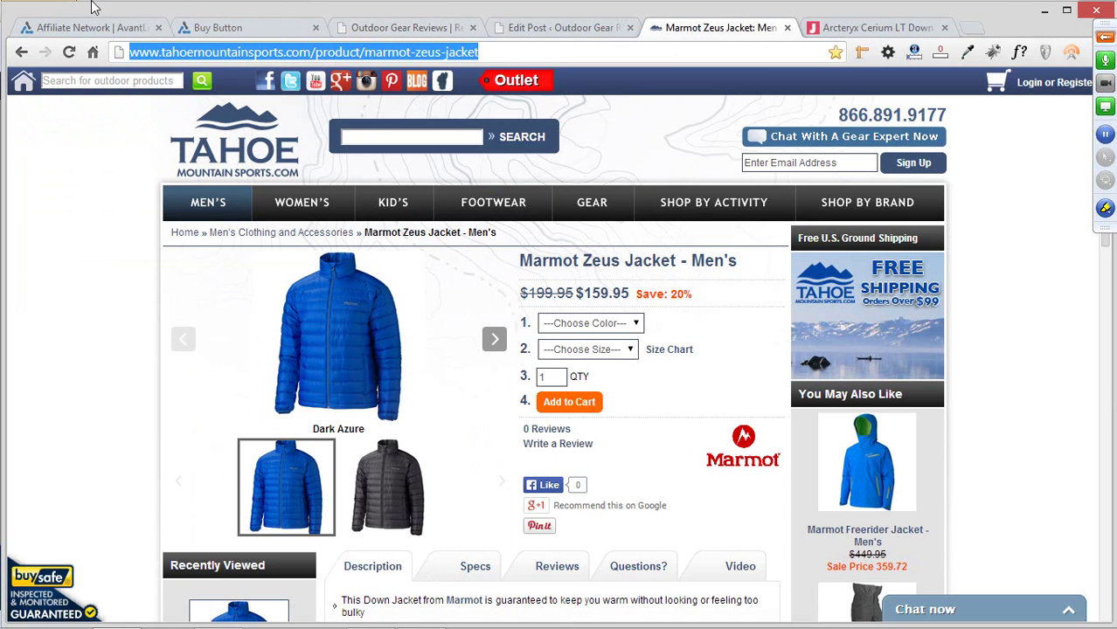
left_click(264, 33)
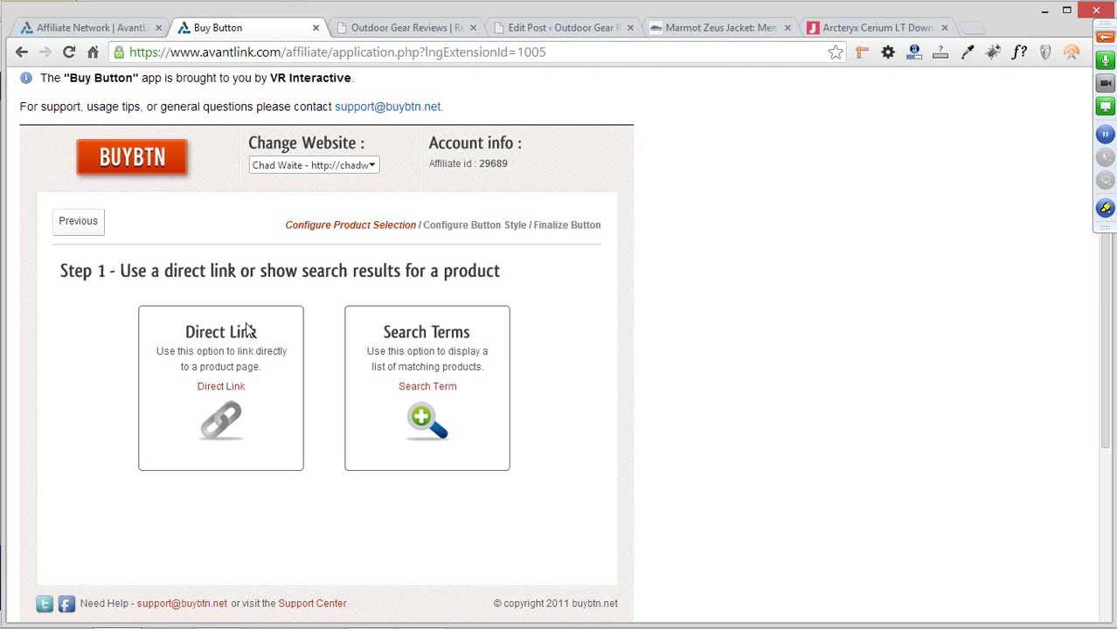
left_click(415, 389)
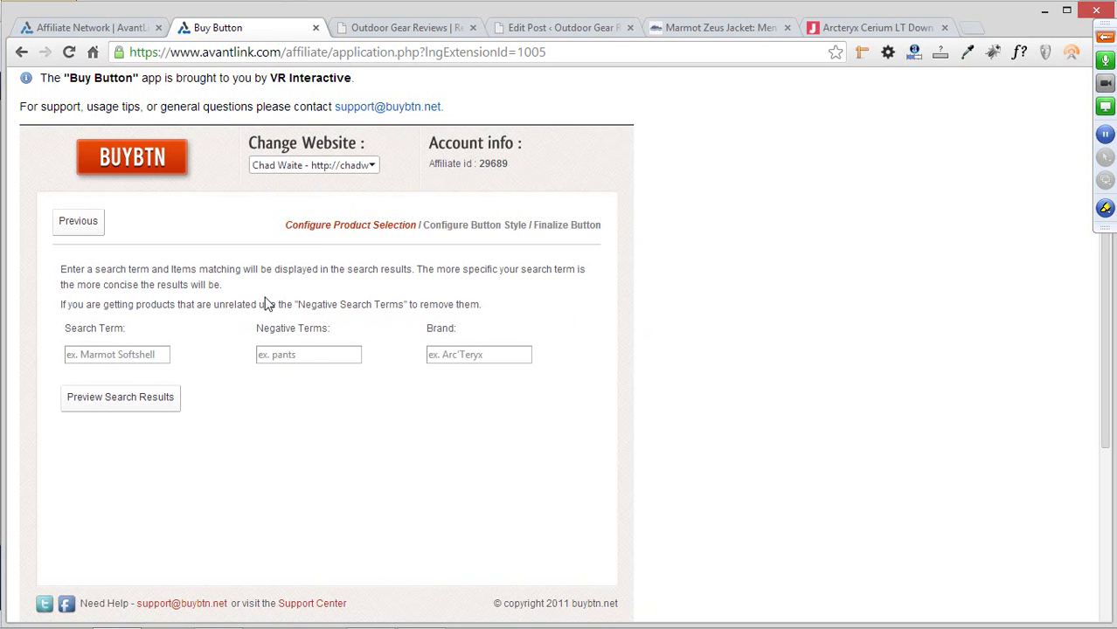
Step: Enter Marmot Zeus as the search term and Marmot as the brand
left_click(153, 351)
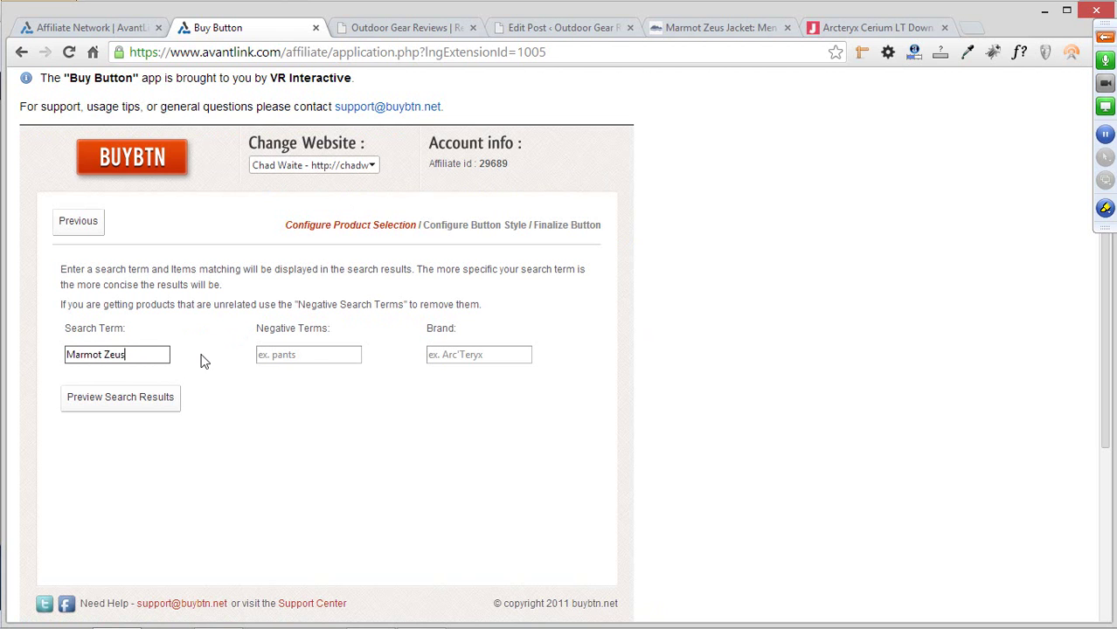
left_click(469, 356)
type("Marmot")
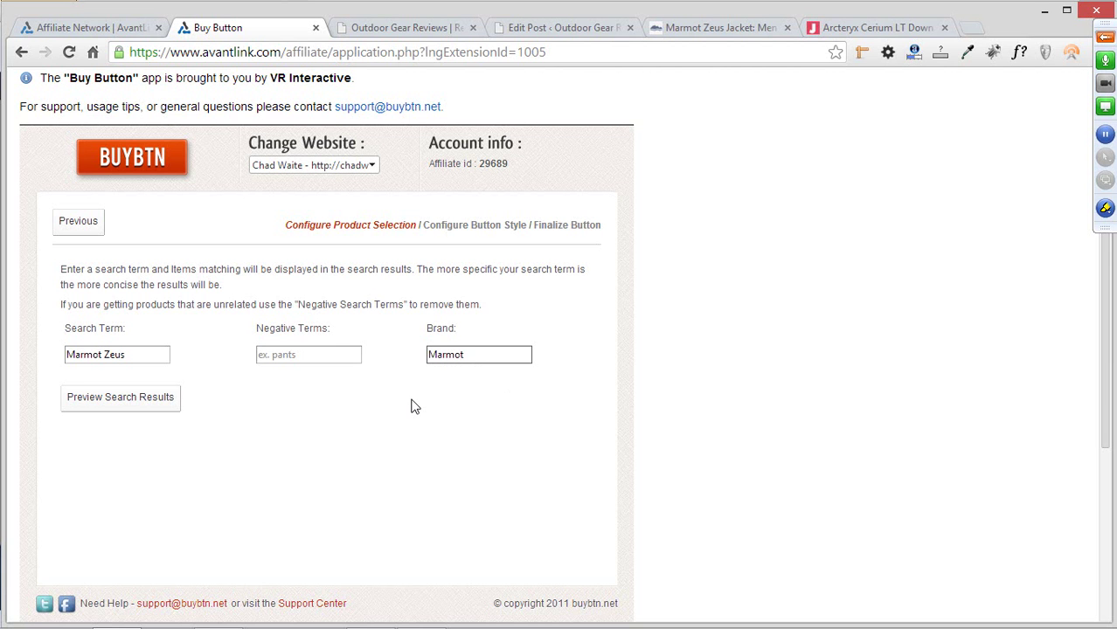
scroll(551, 374, "down", 1)
scroll(538, 359, "up", 1)
Step: Preview the matching Marmot Zeus jacket results and continue to the Button Style step
left_click(142, 398)
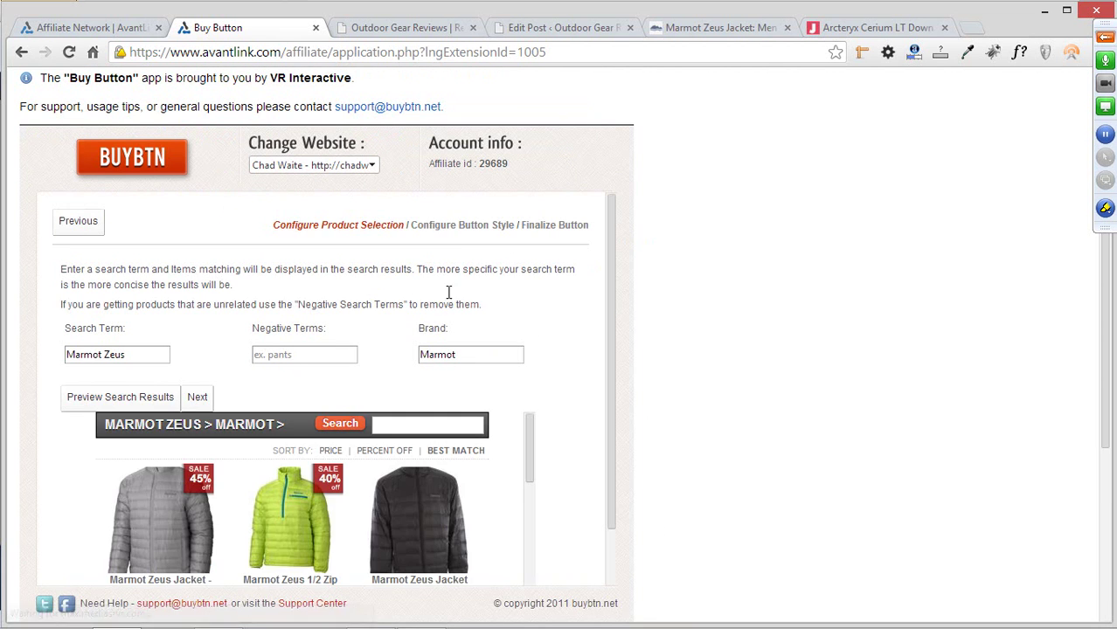
scroll(449, 292, "down", 1)
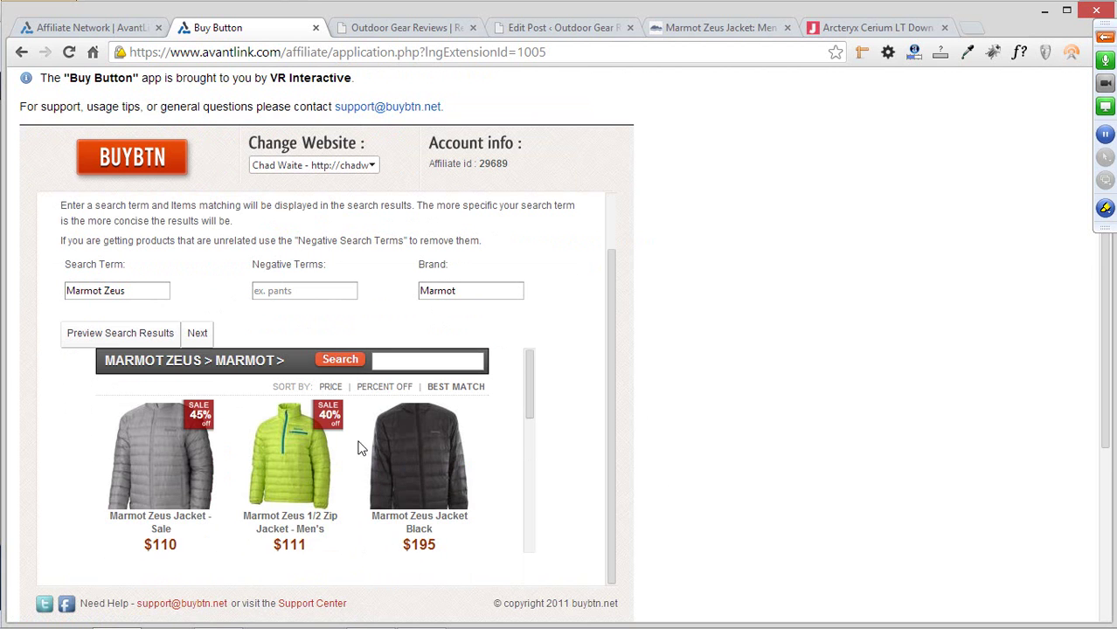
scroll(345, 437, "down", 3)
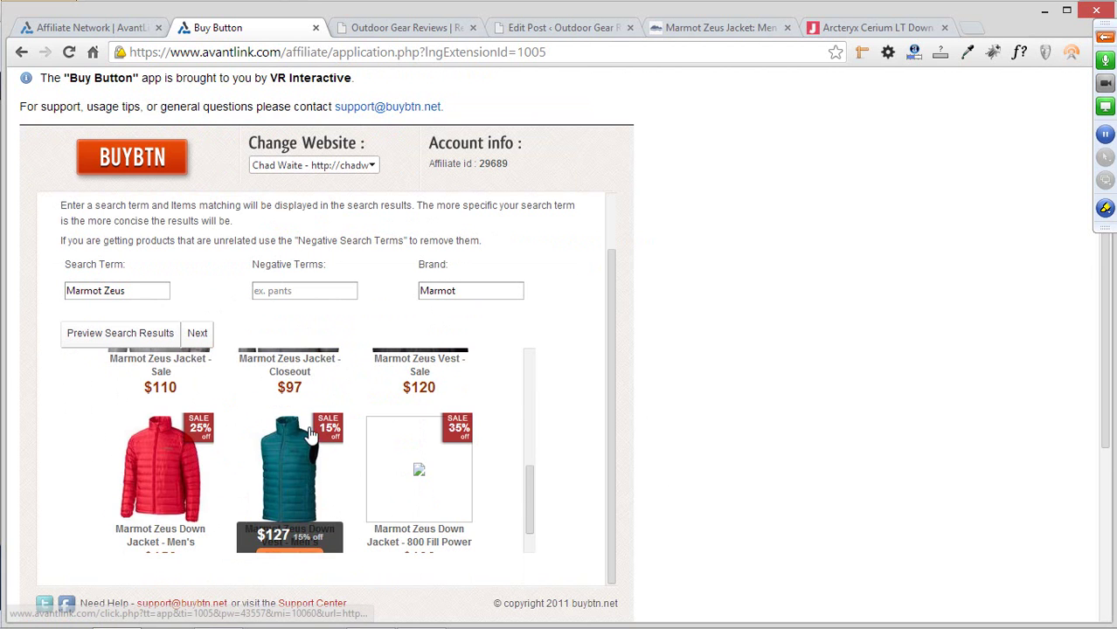
scroll(310, 435, "up", 2)
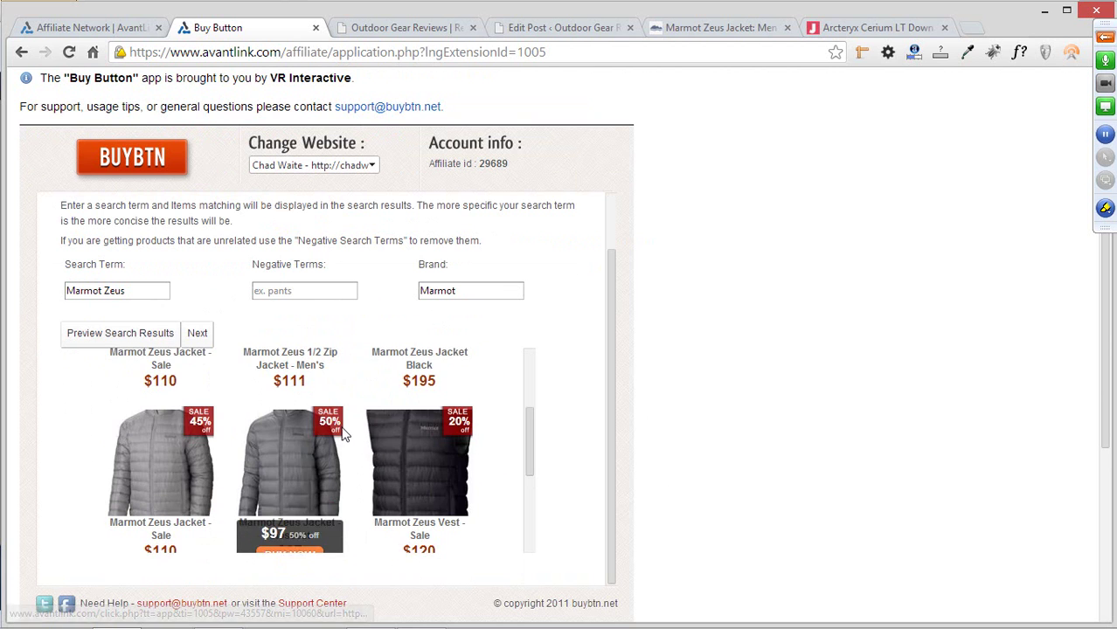
scroll(344, 437, "up", 3)
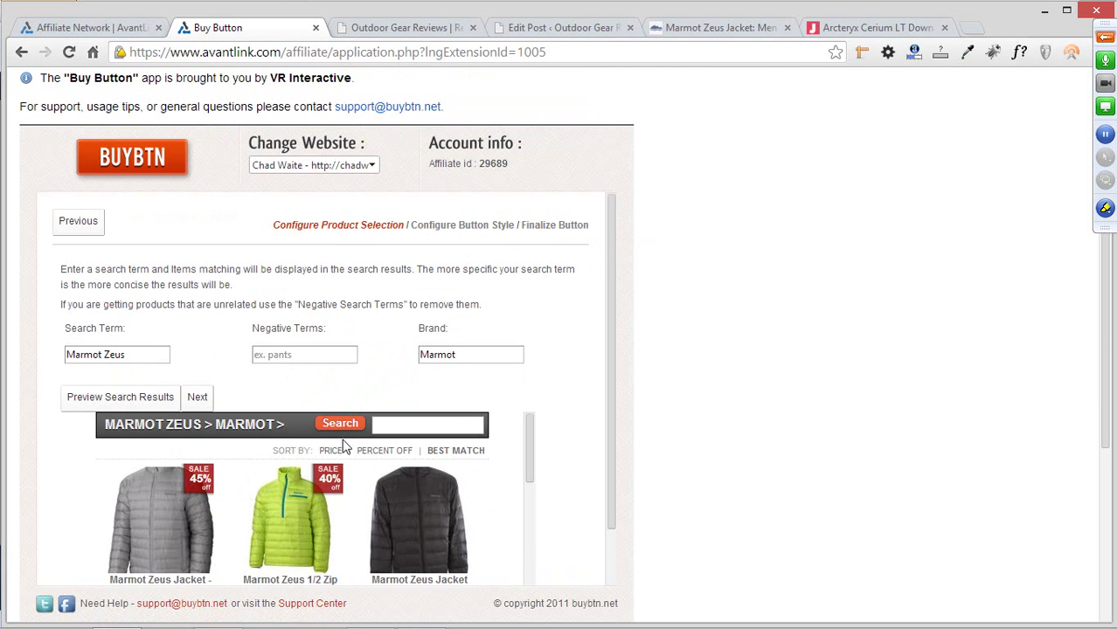
left_click(198, 398)
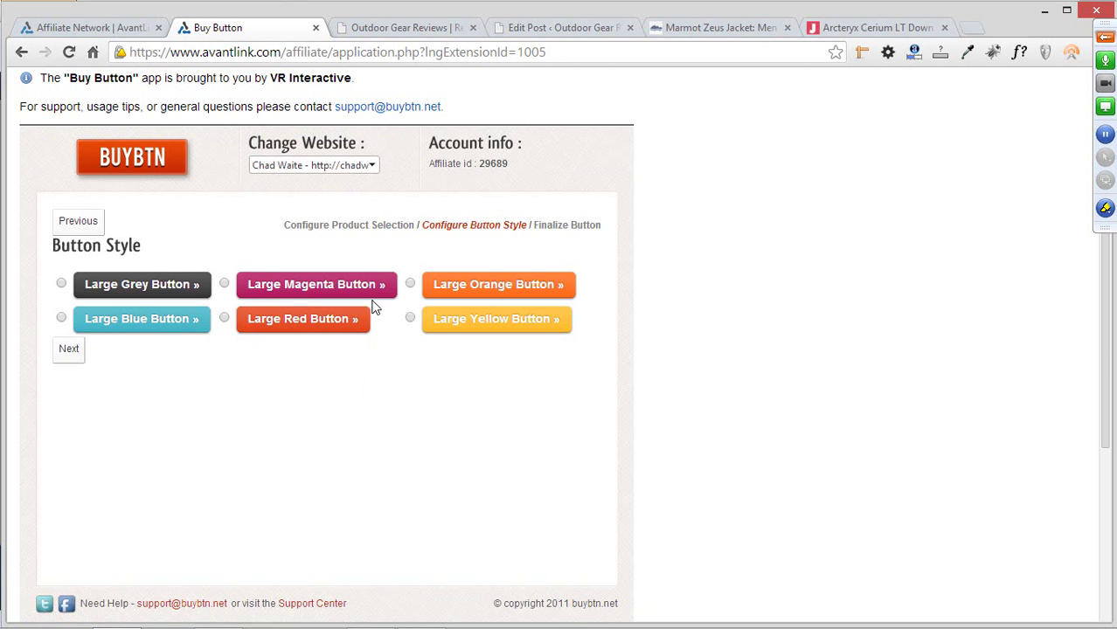
Step: Choose the Large Orange Button style, name the button Marmot Zeus, and save it
left_click(411, 285)
left_click(67, 351)
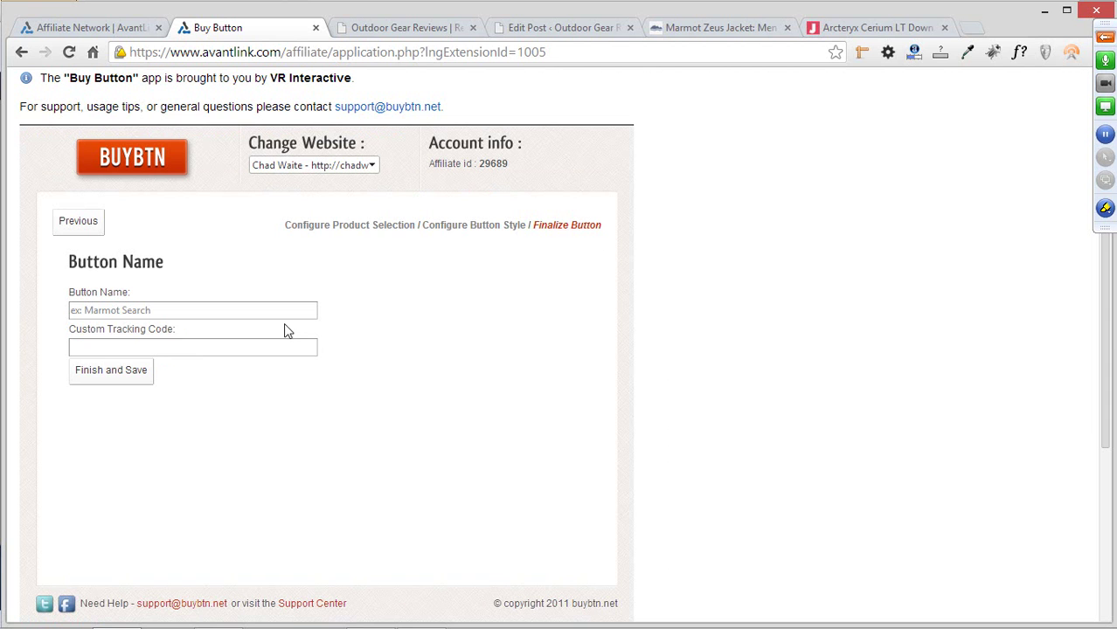
left_click(271, 347)
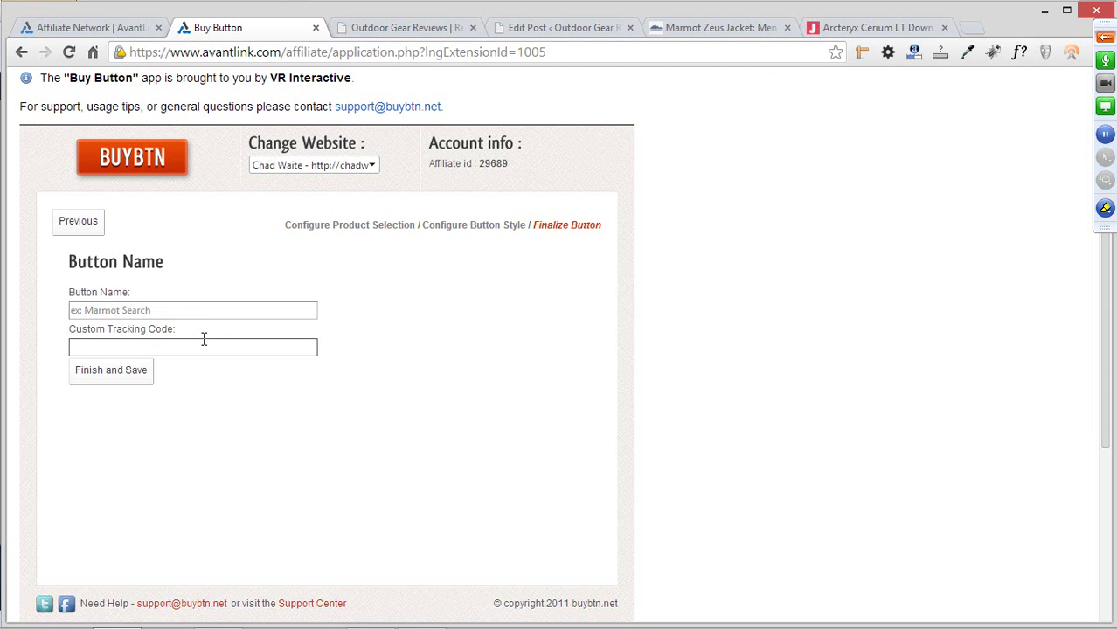
left_click(192, 311)
type("Marmot Zeus")
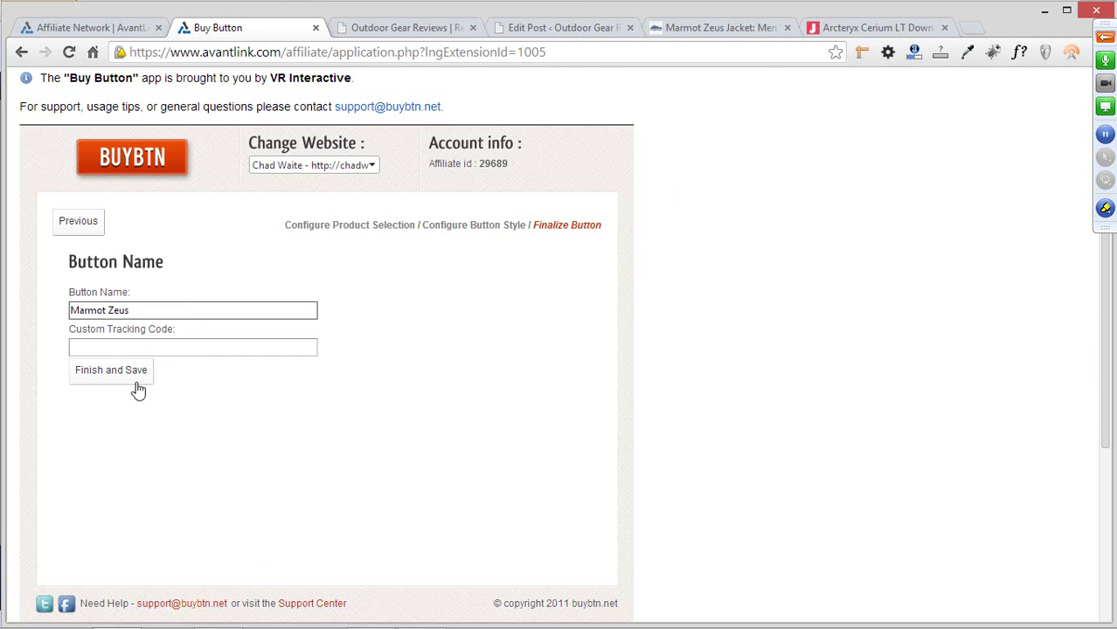
left_click(135, 385)
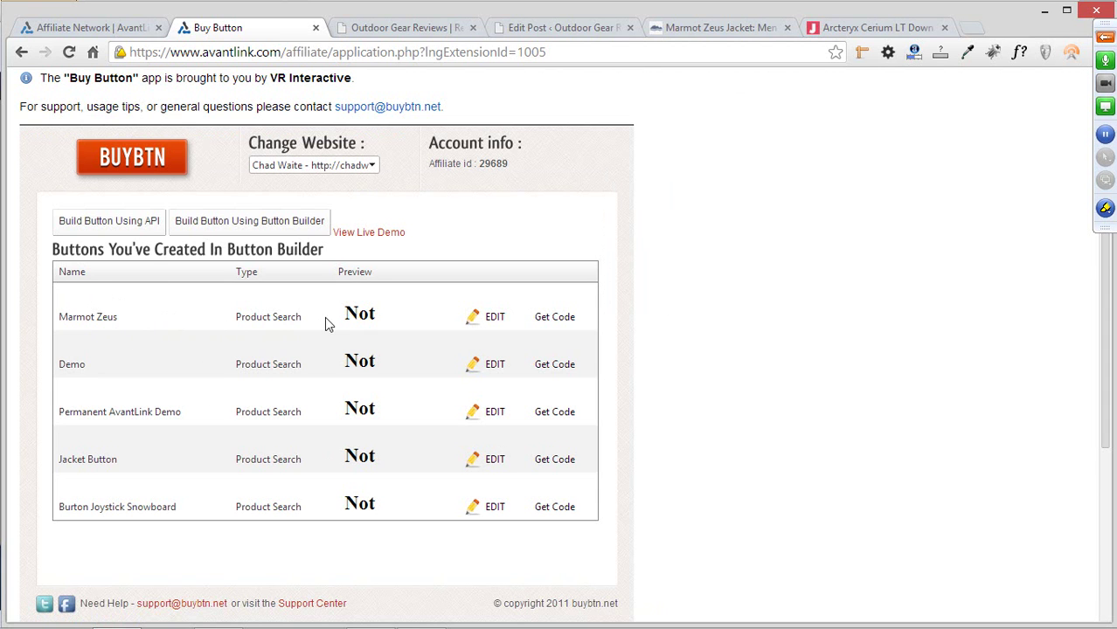
Step: Reassign the Marmot Zeus button to the Gear Comparison website and save it
left_click(495, 318)
left_click(340, 171)
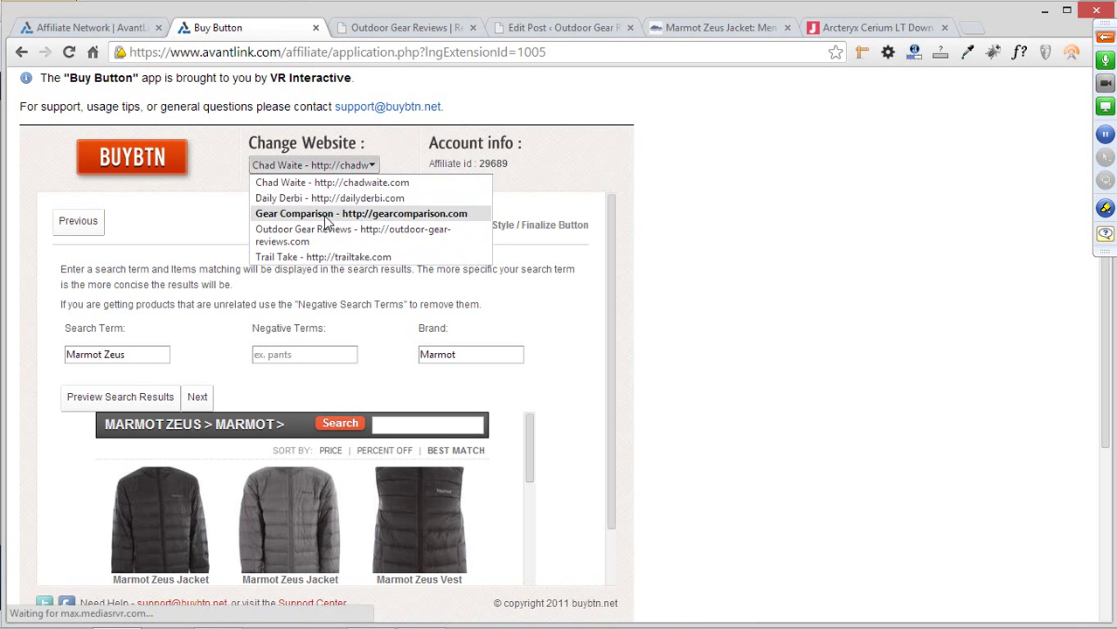
left_click(354, 213)
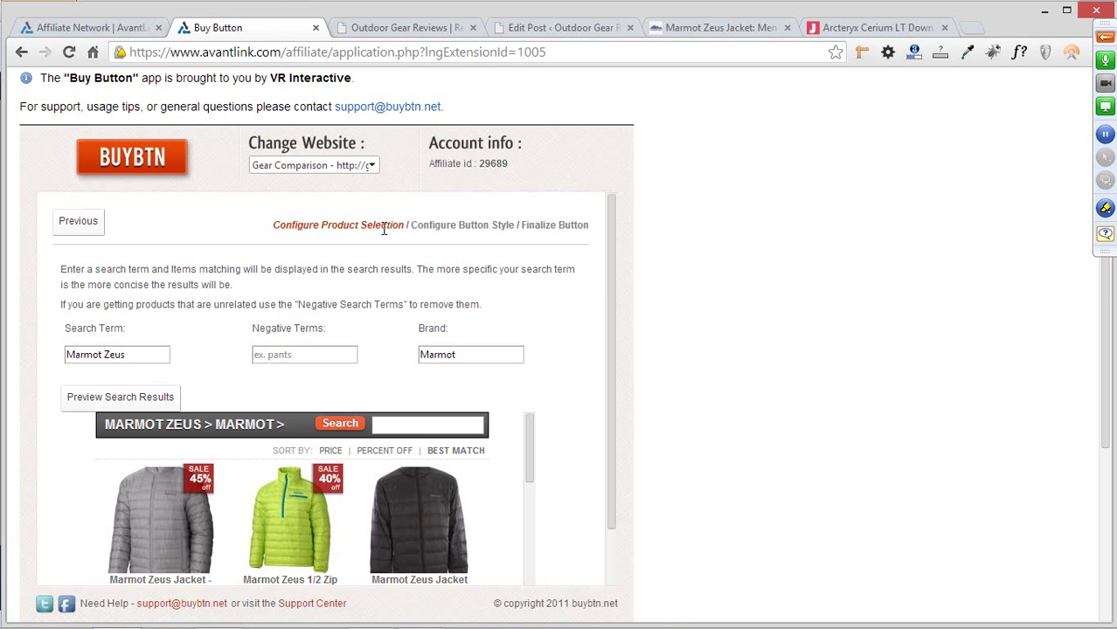
scroll(454, 244, "down", 2)
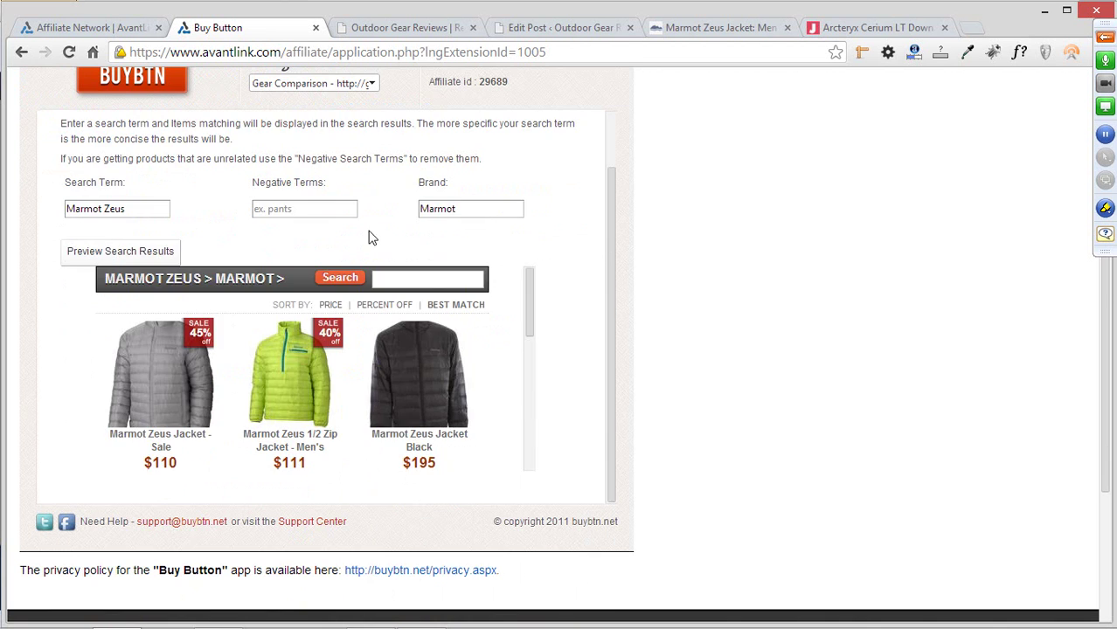
scroll(369, 237, "up", 1)
left_click(194, 316)
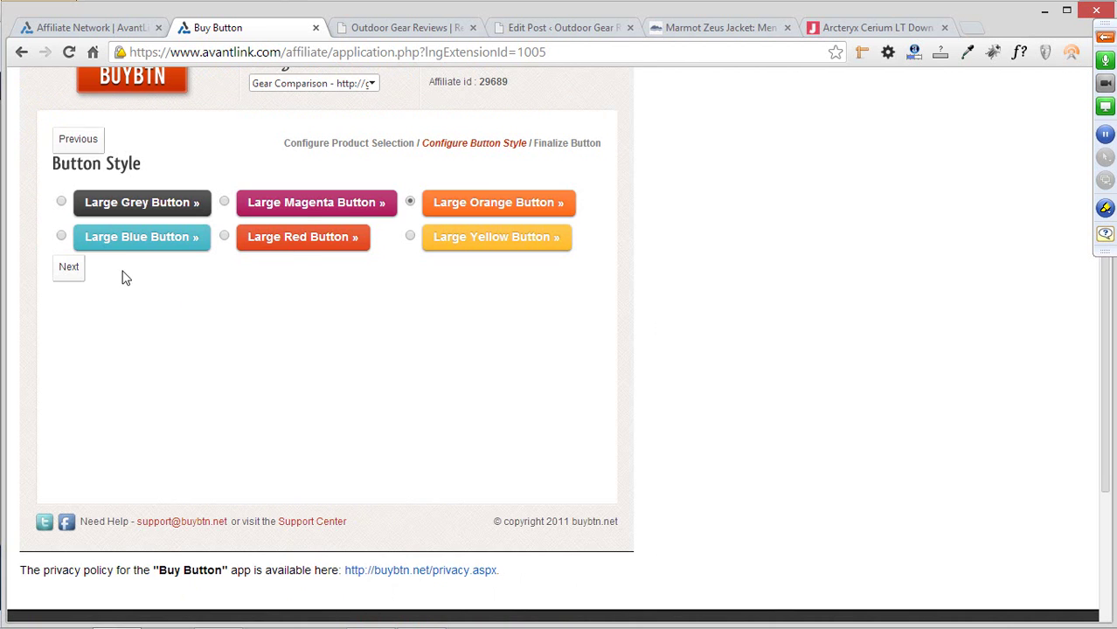
left_click(71, 270)
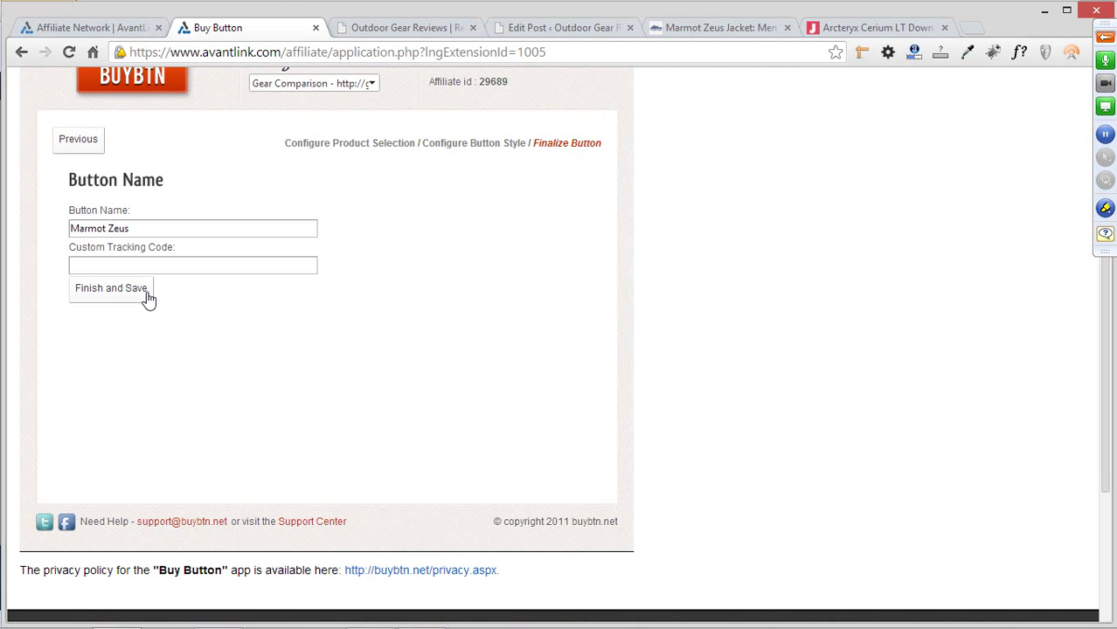
left_click(130, 296)
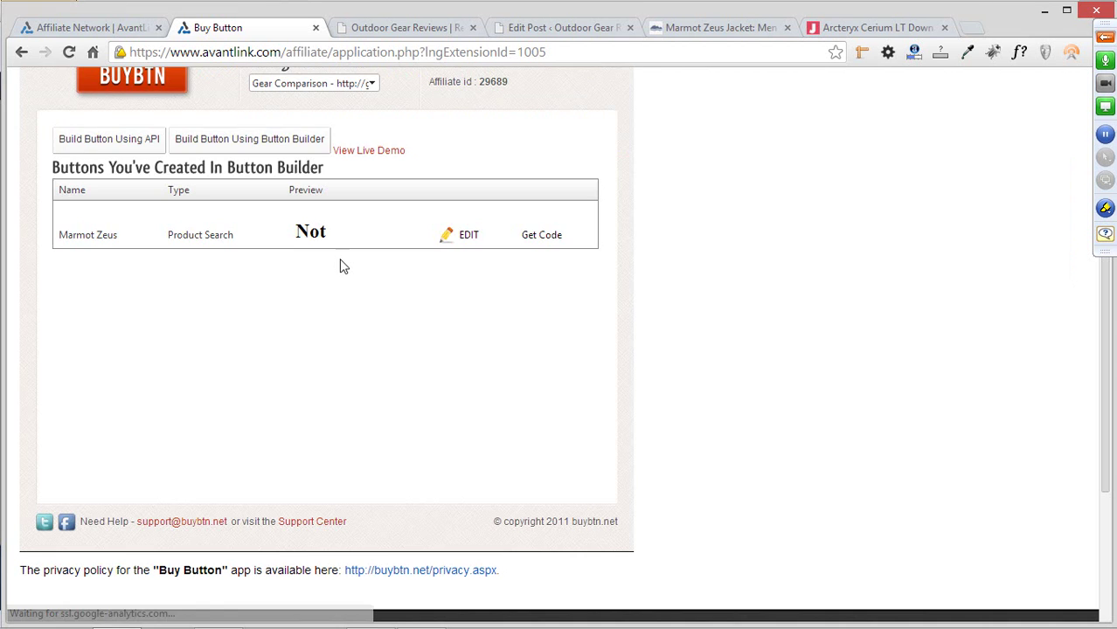
Step: Switch the button list to the Outdoor Gear Reviews website
scroll(210, 263, "up", 2)
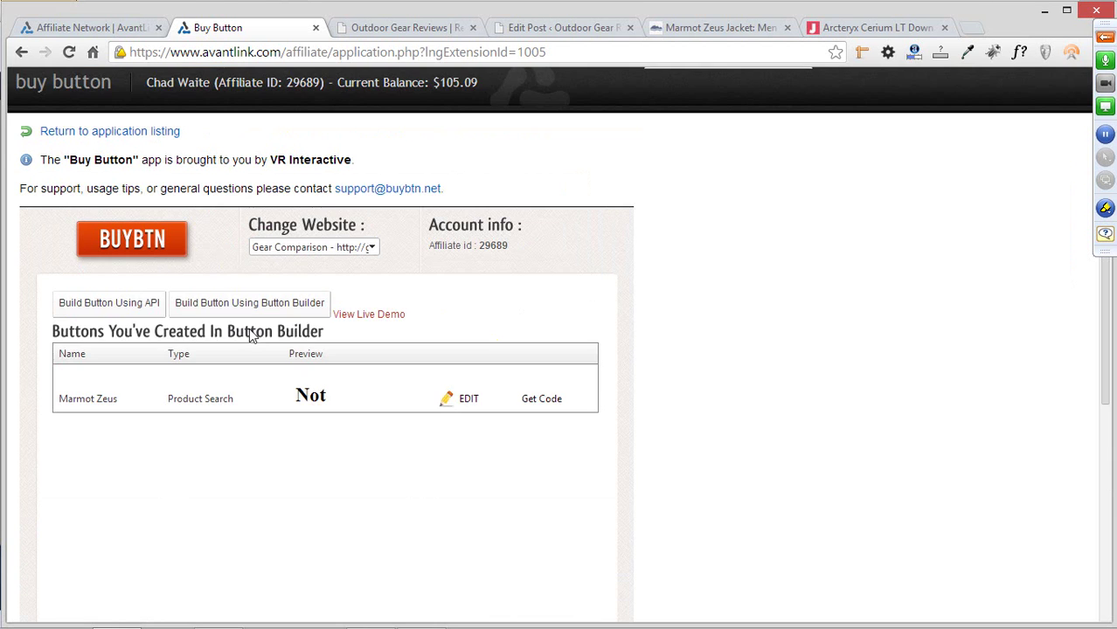
scroll(458, 409, "down", 1)
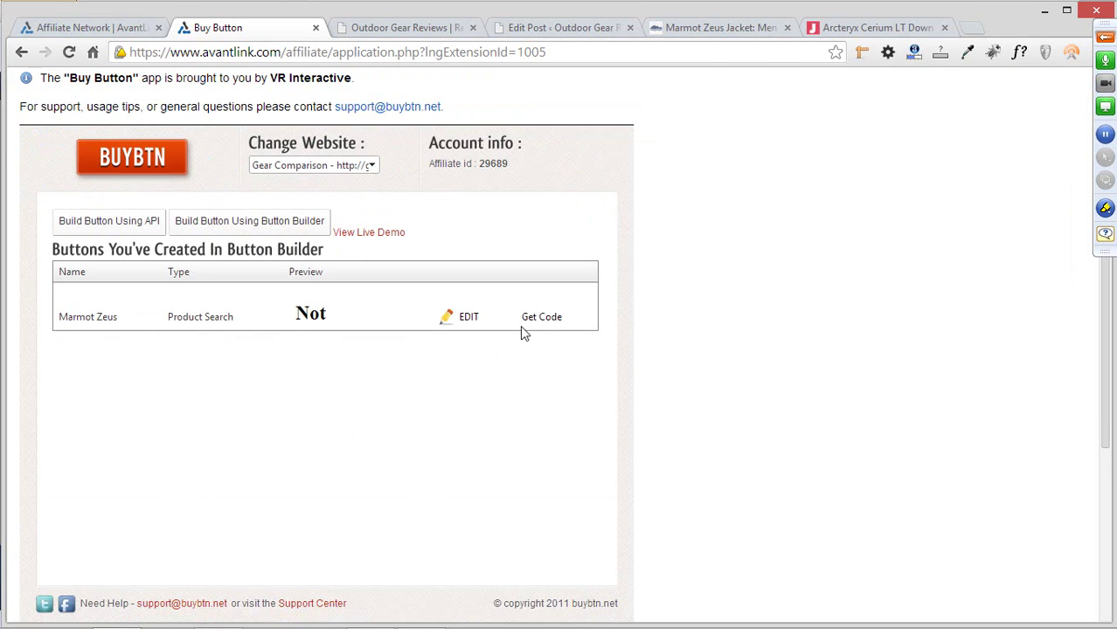
left_click(354, 166)
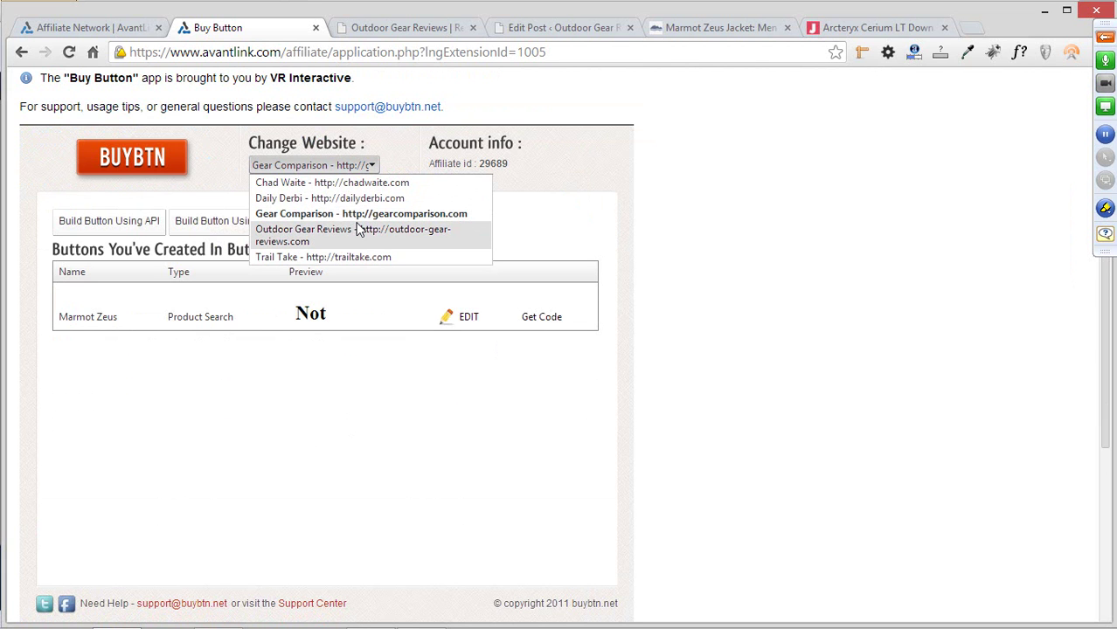
left_click(354, 233)
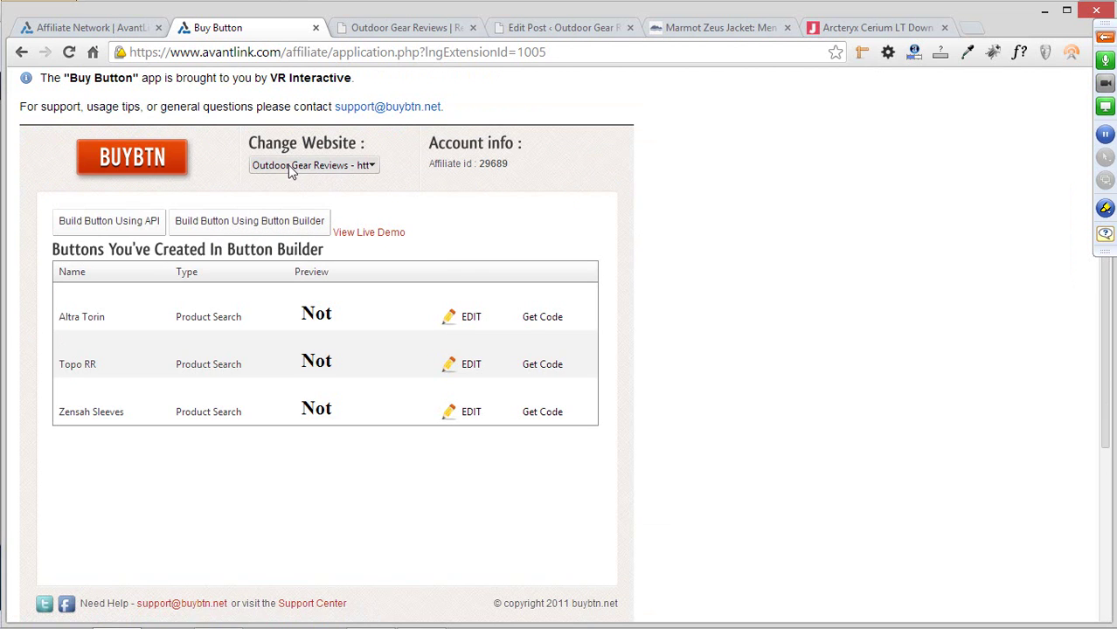
Step: Reopen the Marmot Zeus button from Gear Comparison and set its website to Outdoor Gear Reviews
left_click(21, 52)
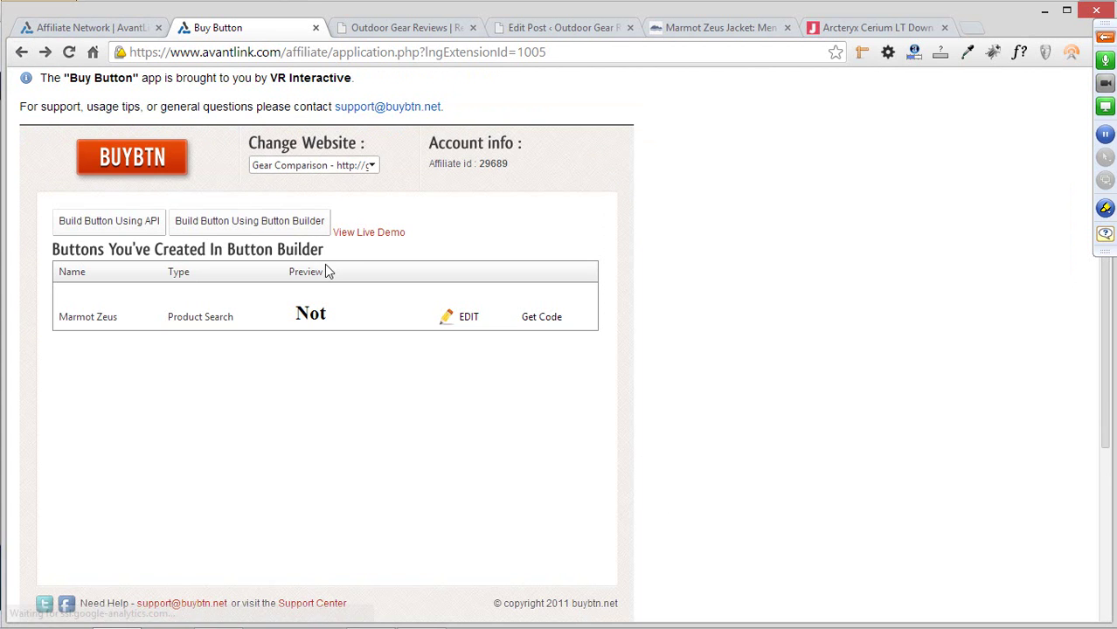
left_click(466, 317)
left_click(367, 166)
left_click(373, 229)
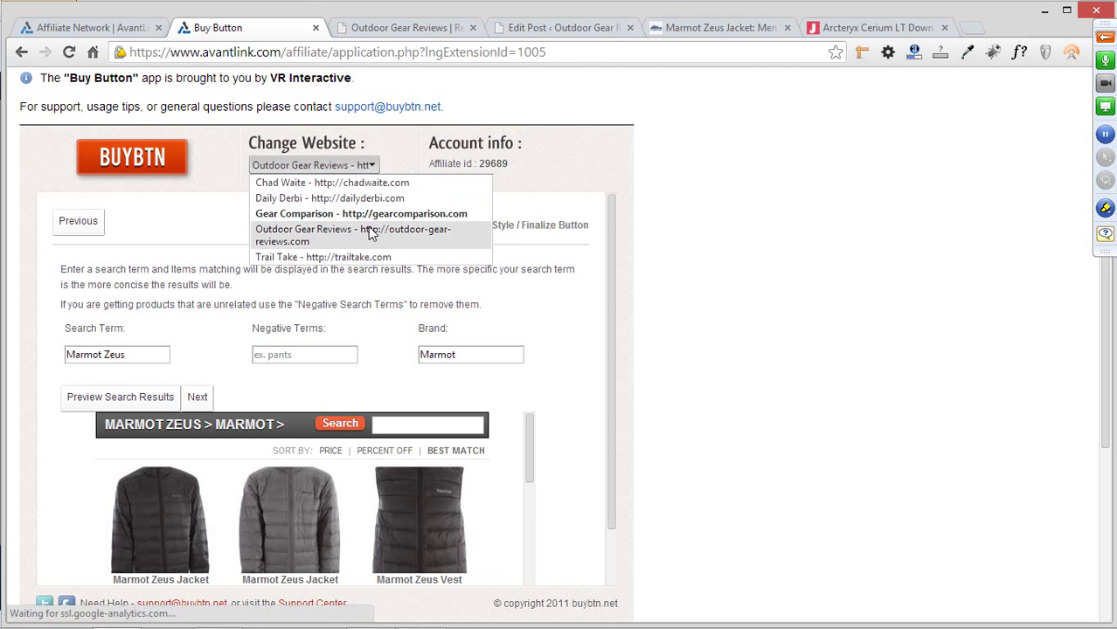
Step: Preview the Marmot Zeus results, keep the Large Orange style, and save the button
left_click(162, 396)
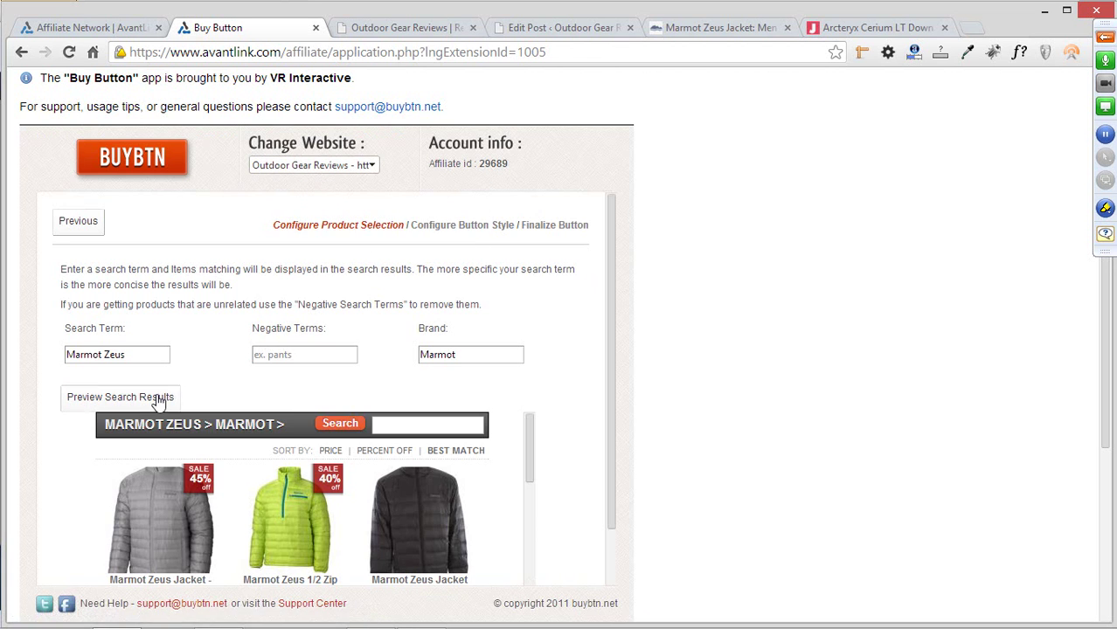
left_click(206, 399)
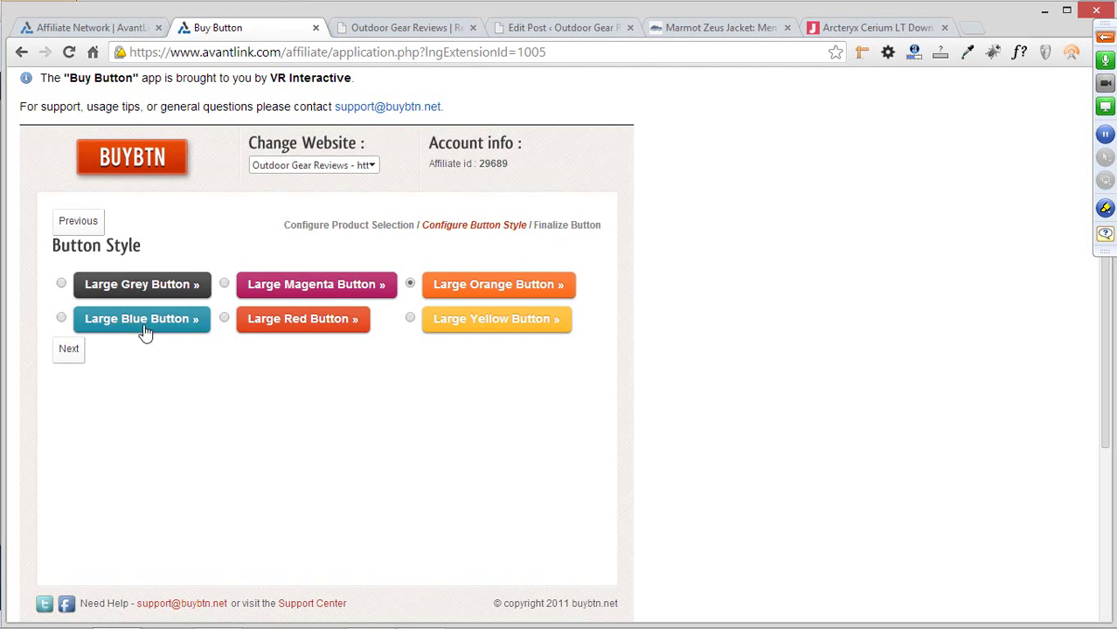
left_click(69, 349)
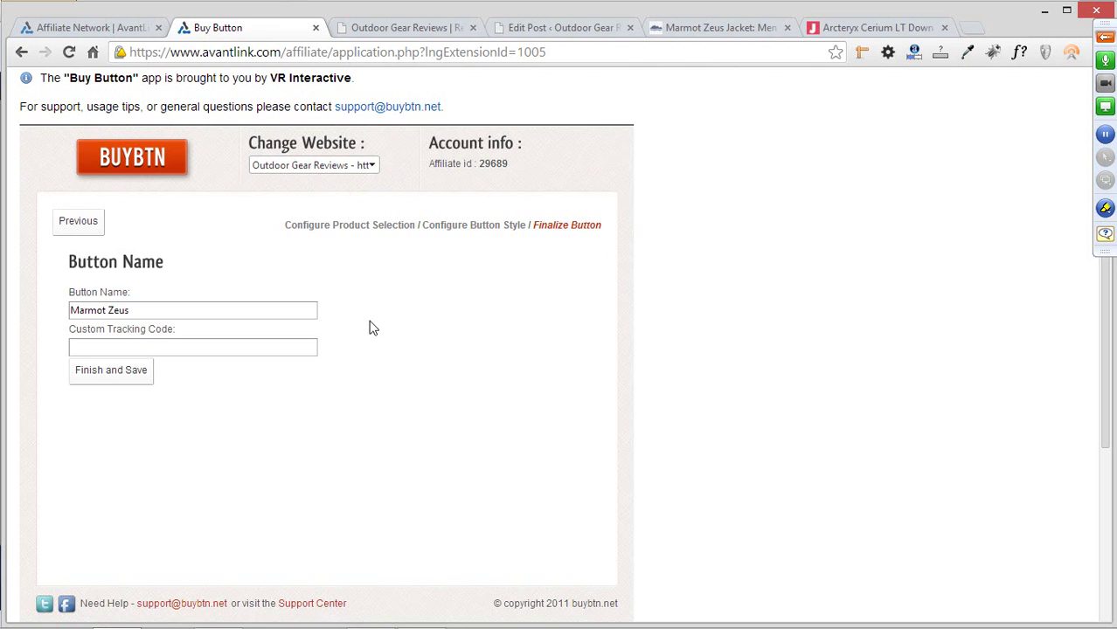
left_click(150, 374)
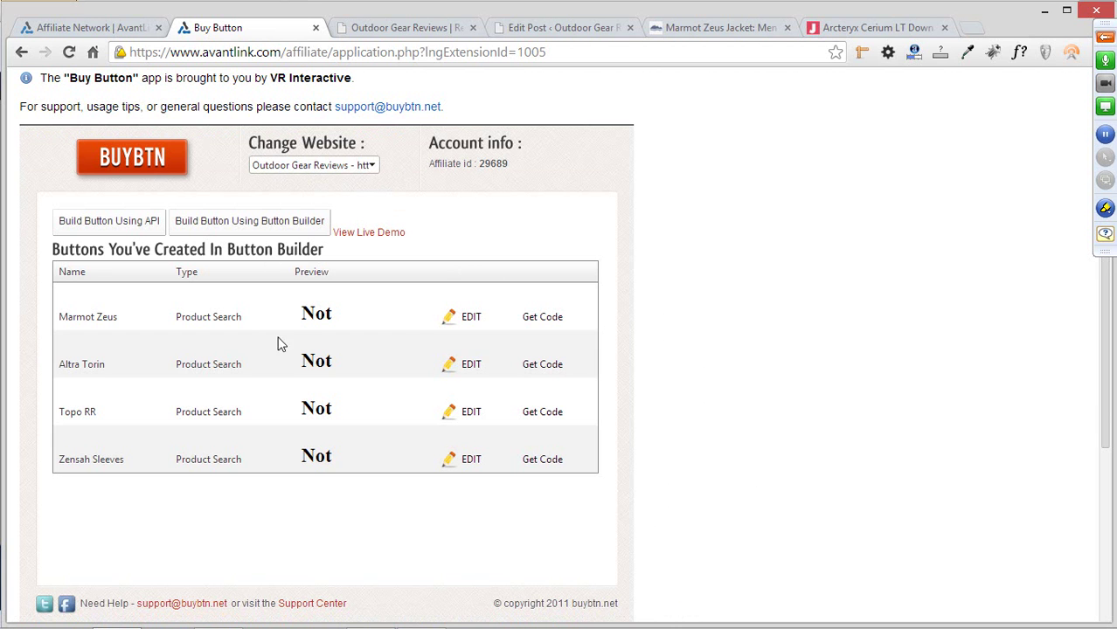
left_click(1105, 241)
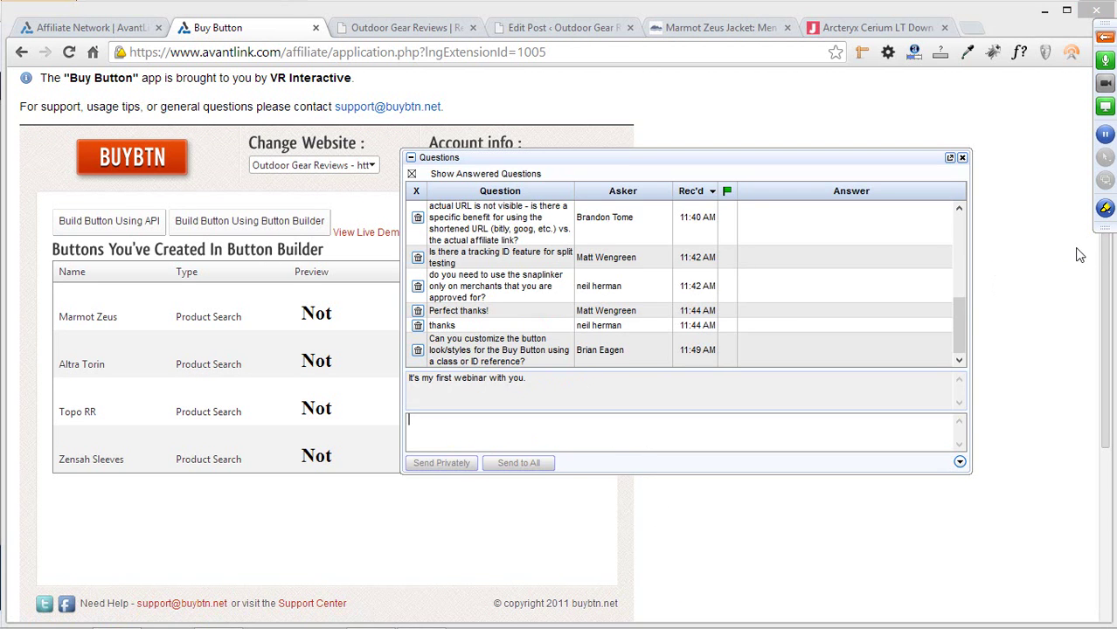
left_click(729, 421)
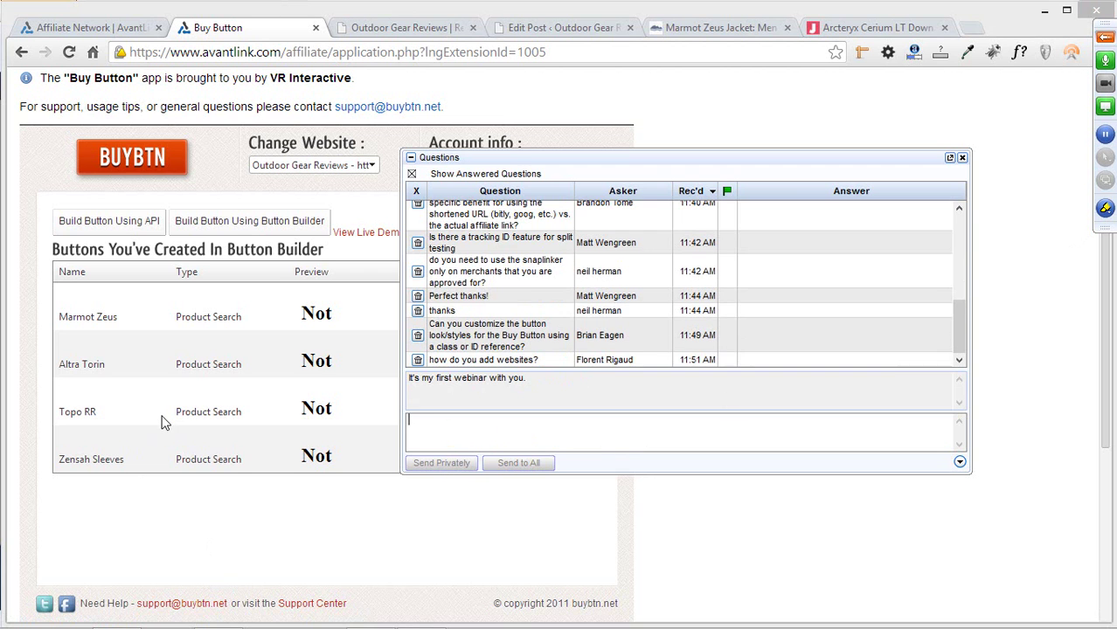
left_click(950, 160)
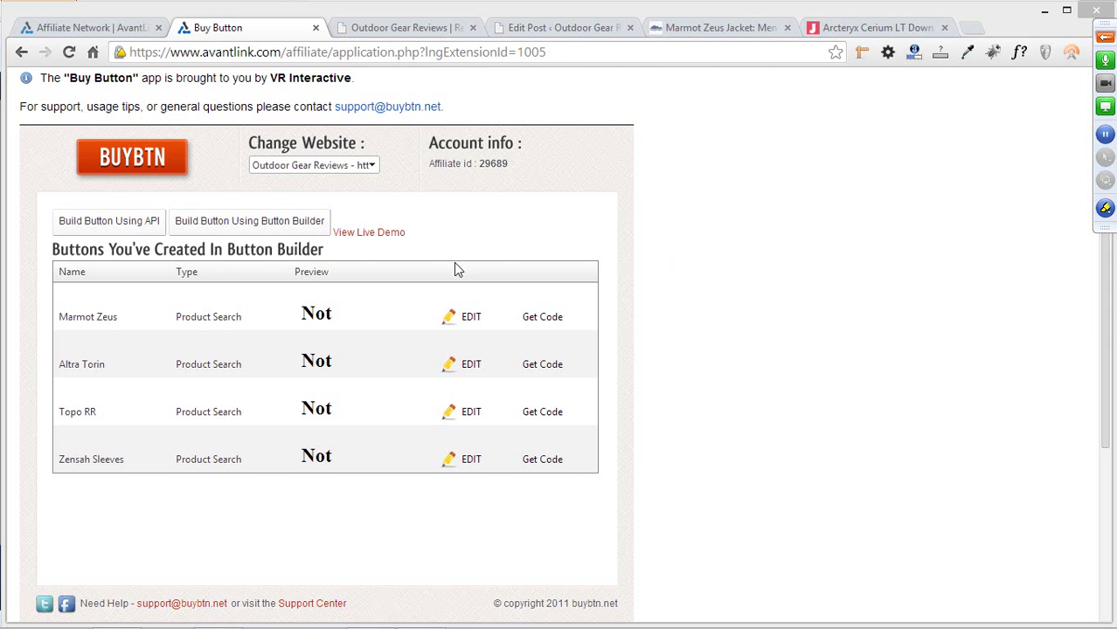
Step: Show the Marmot Zeus button's embed code and select its script line
left_click(546, 319)
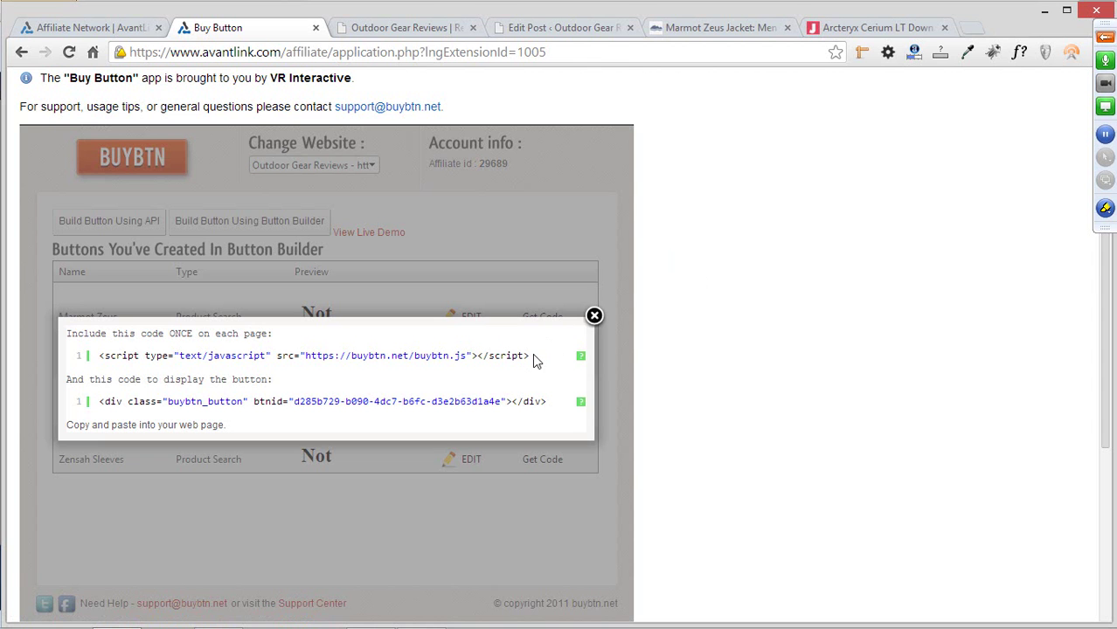
left_click_drag(532, 356, 103, 353)
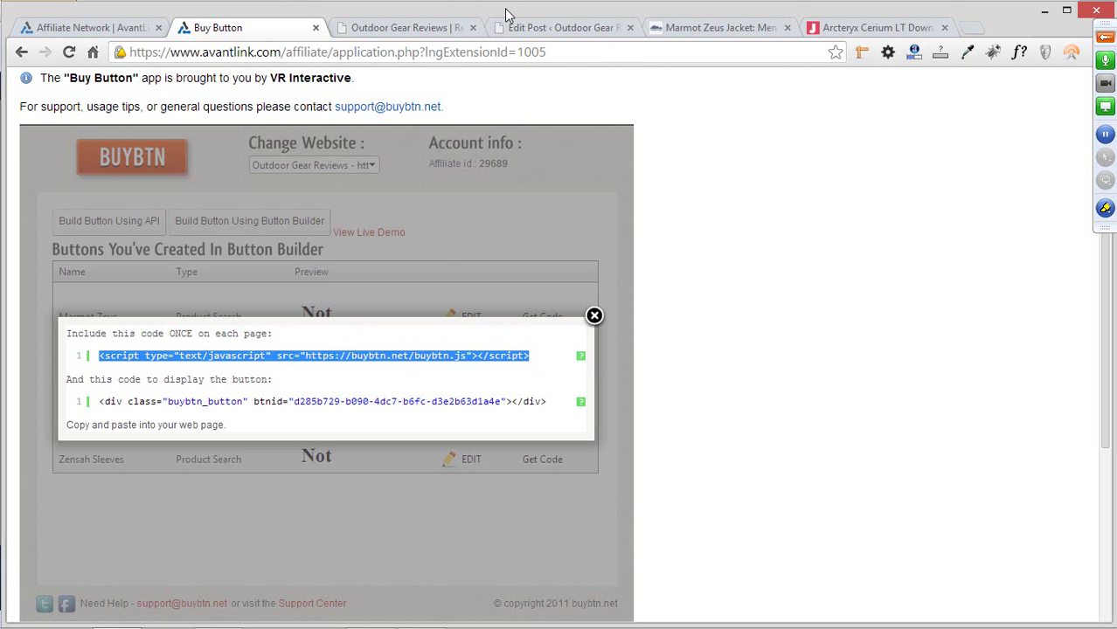
Step: Switch the review editor to Text view and scroll to the Check it out online! heading
left_click(518, 33)
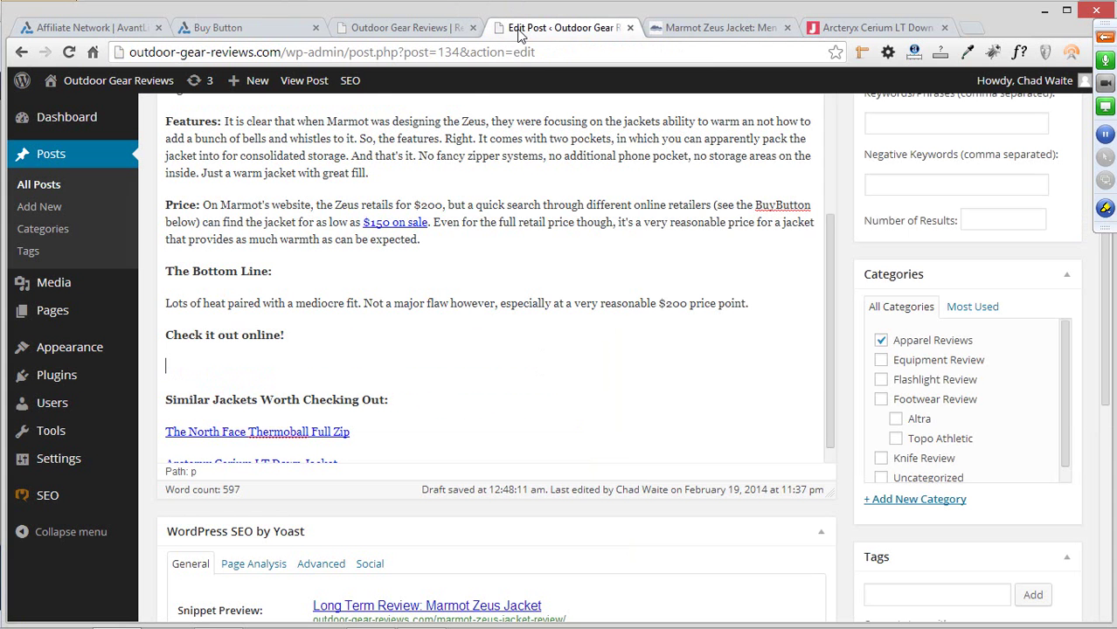
scroll(533, 247, "up", 3)
scroll(489, 306, "up", 10)
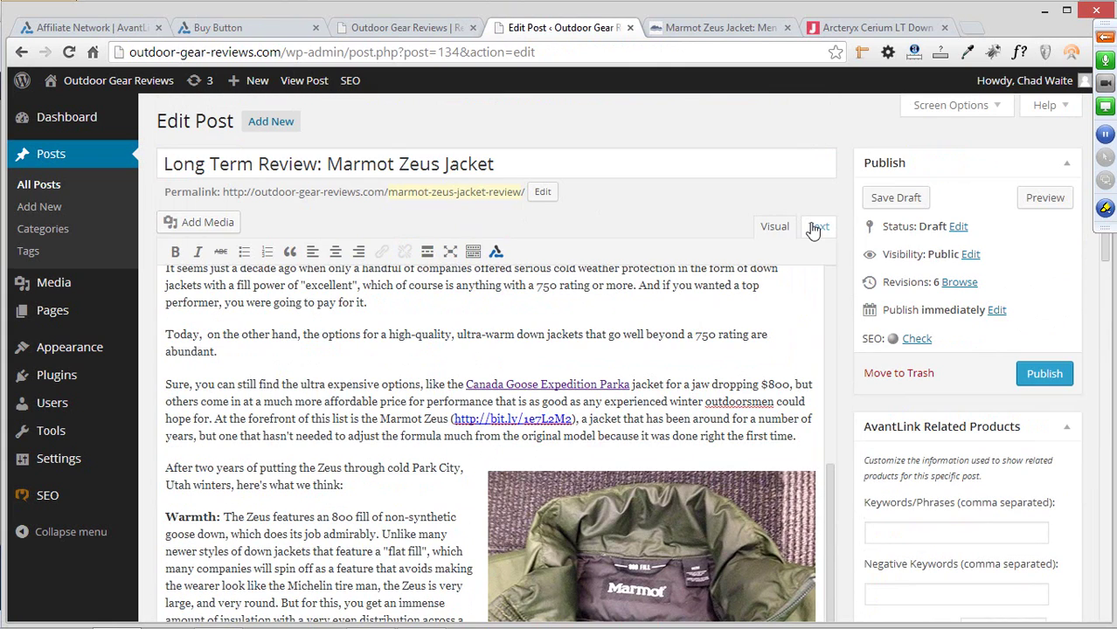
left_click(818, 226)
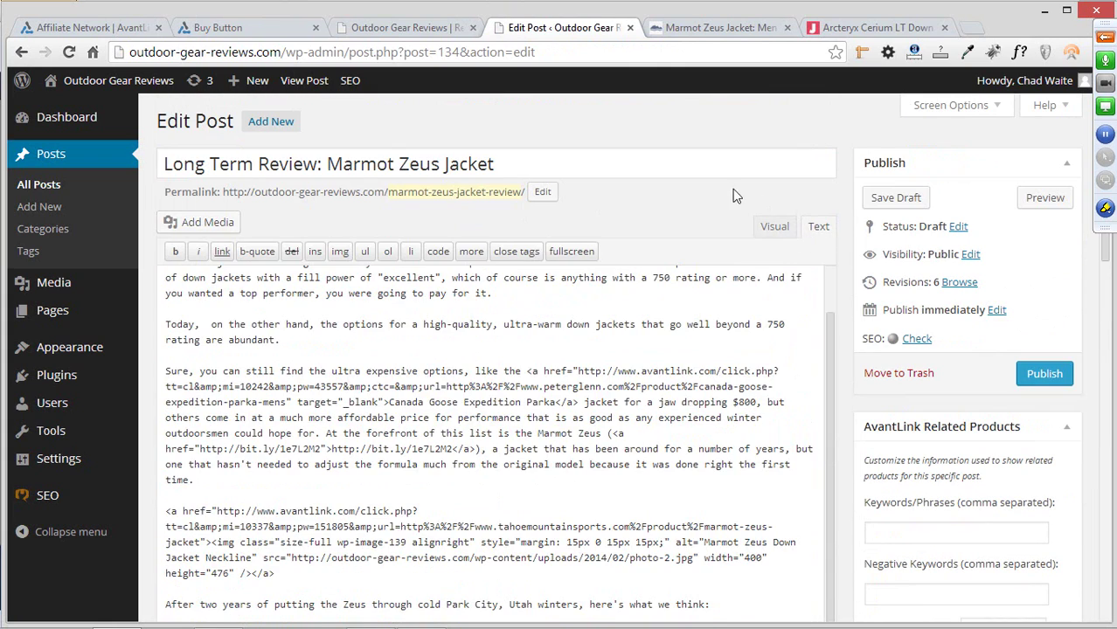
scroll(671, 147, "down", 2)
scroll(852, 227, "down", 2)
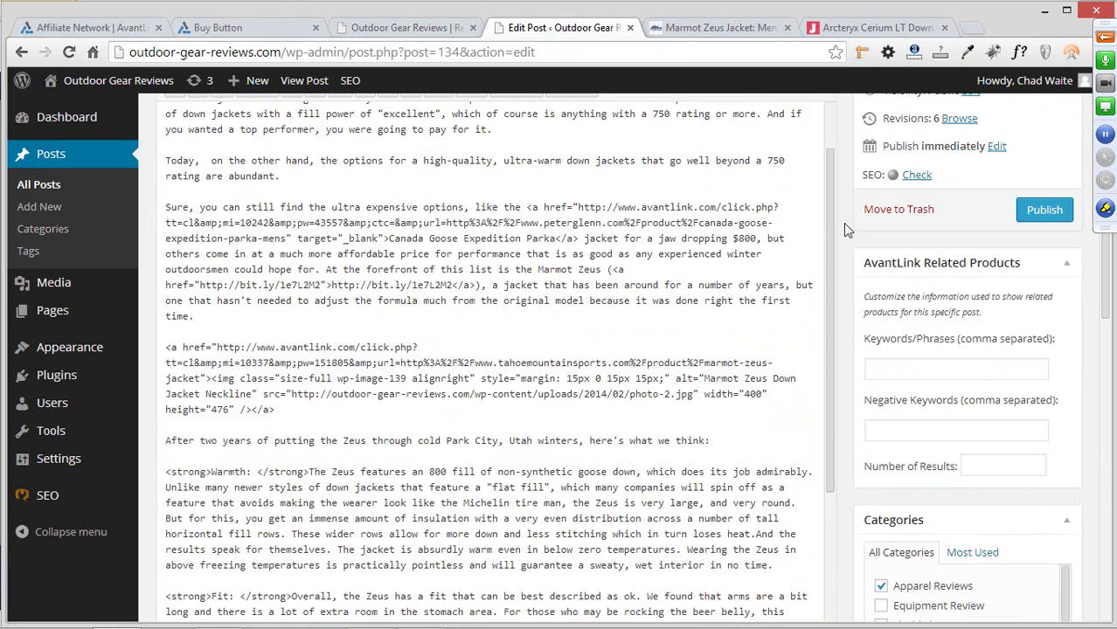
scroll(646, 313, "down", 3)
scroll(342, 263, "down", 5)
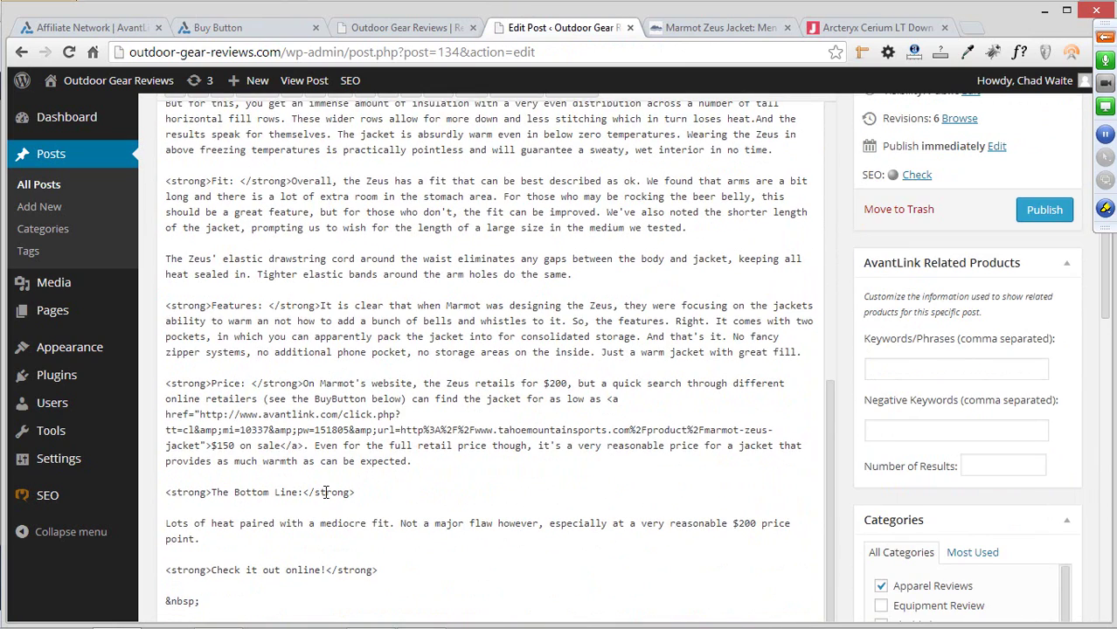
scroll(325, 492, "down", 2)
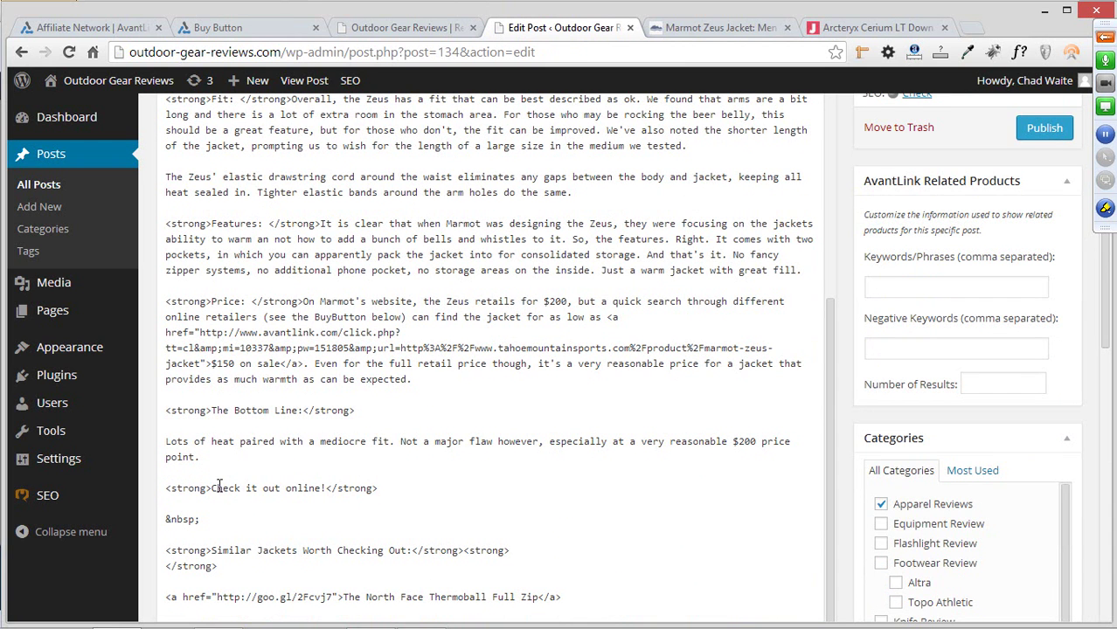
Step: Paste the buybtn.js script line beneath the Check it out online! heading
left_click_drag(213, 487, 317, 493)
left_click(254, 503)
type("<script type=\"text/javascript\" src=\"https://buybtn.net/buybtn.js\"></script>")
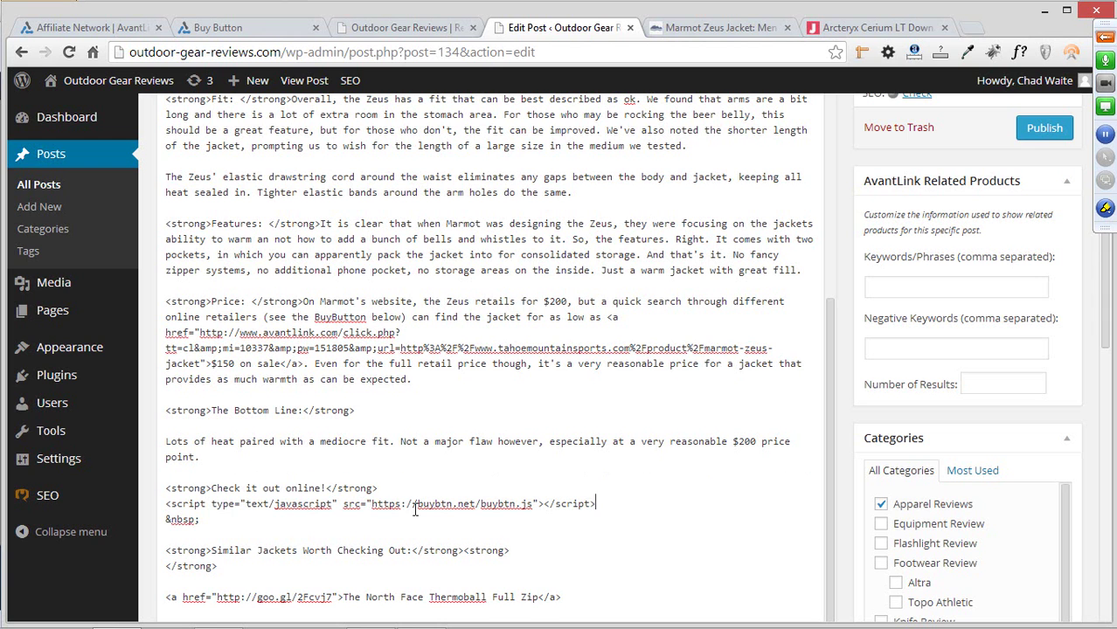
key("Return")
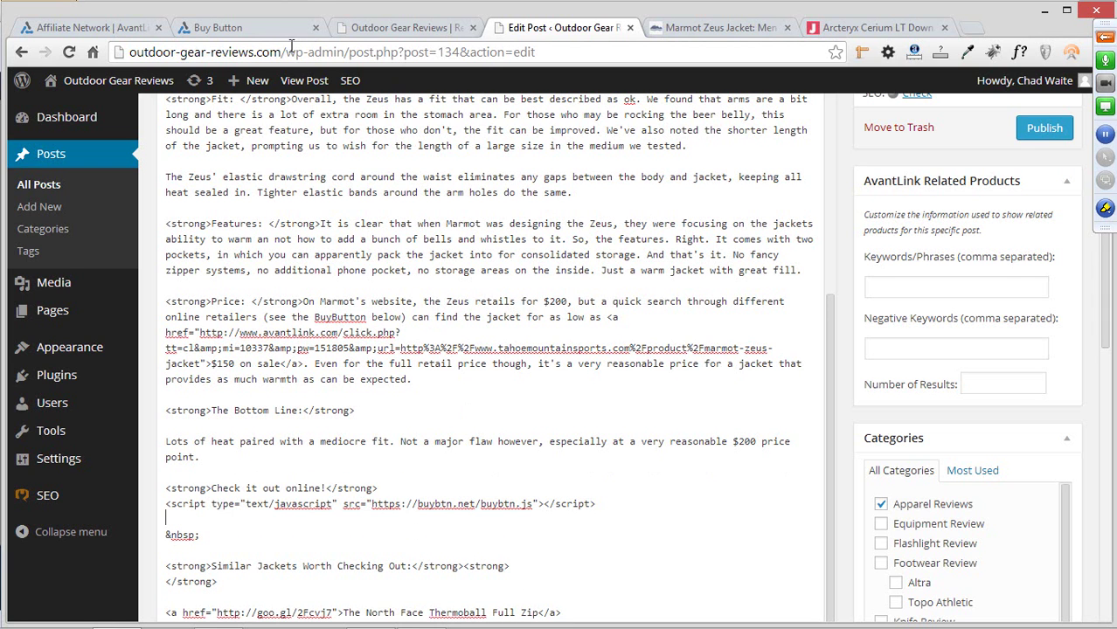
Step: Copy the buybtn_button div line from the embed code and paste it below the script
left_click(270, 30)
left_click_drag(547, 401, 104, 401)
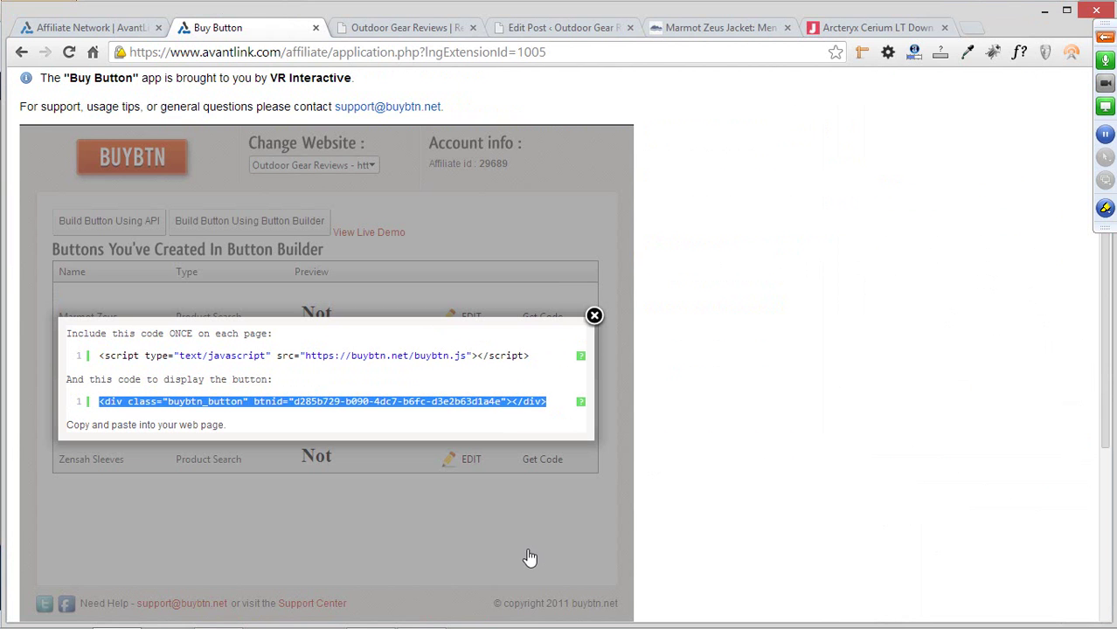
left_click(563, 27)
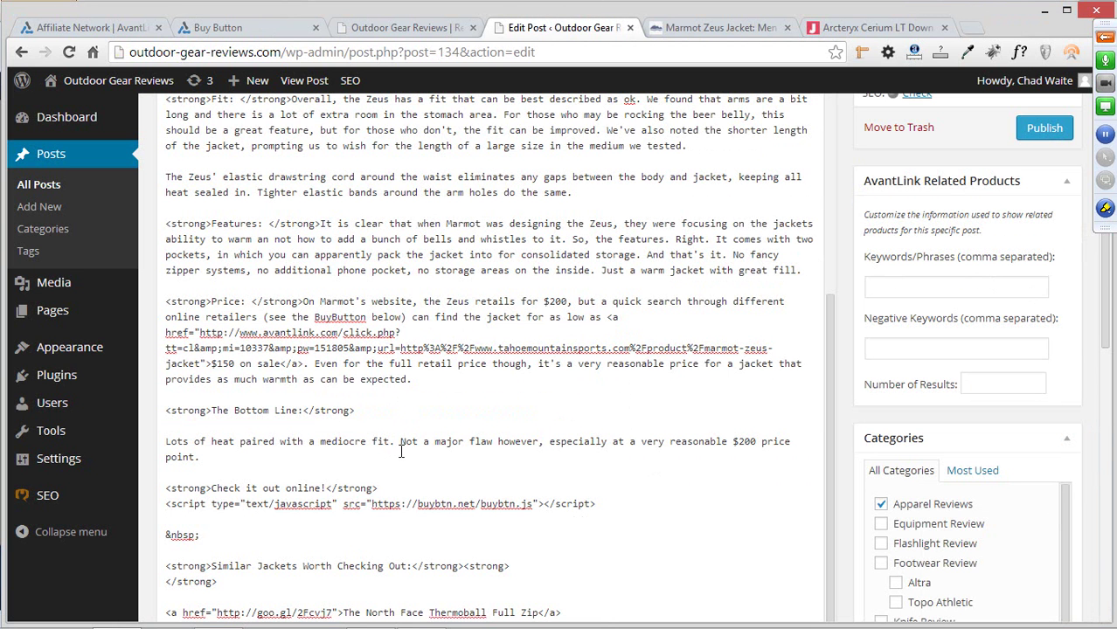
type("<div class=\"buybtn_button\" btnid=\"d285b729-b090-4dc7-b6fc-d3e2b63d1a4e\"></div>")
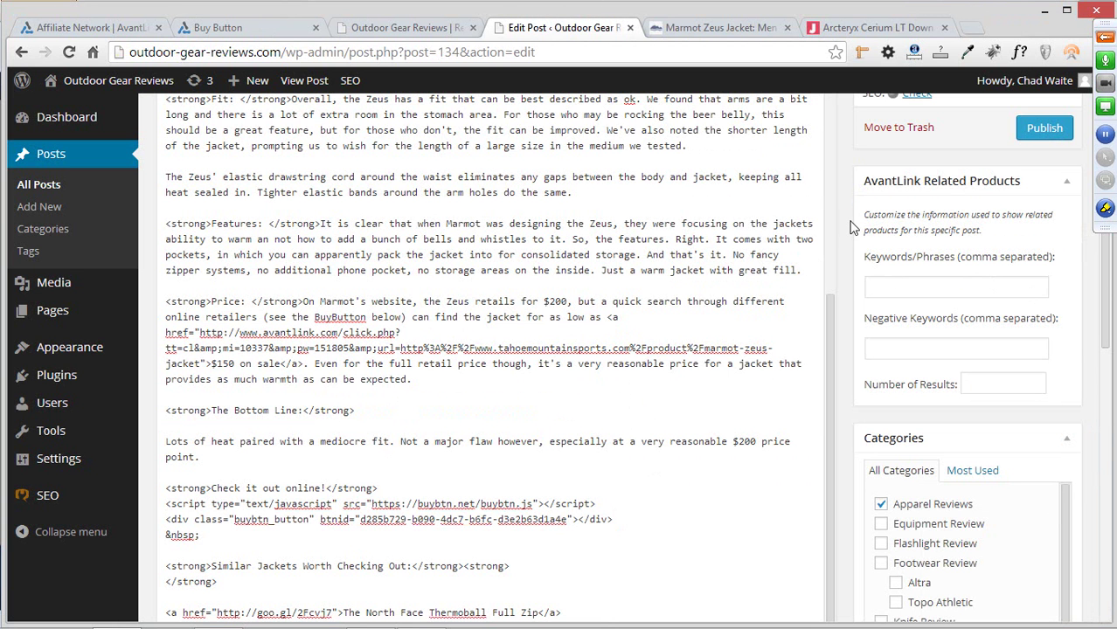
scroll(852, 227, "up", 3)
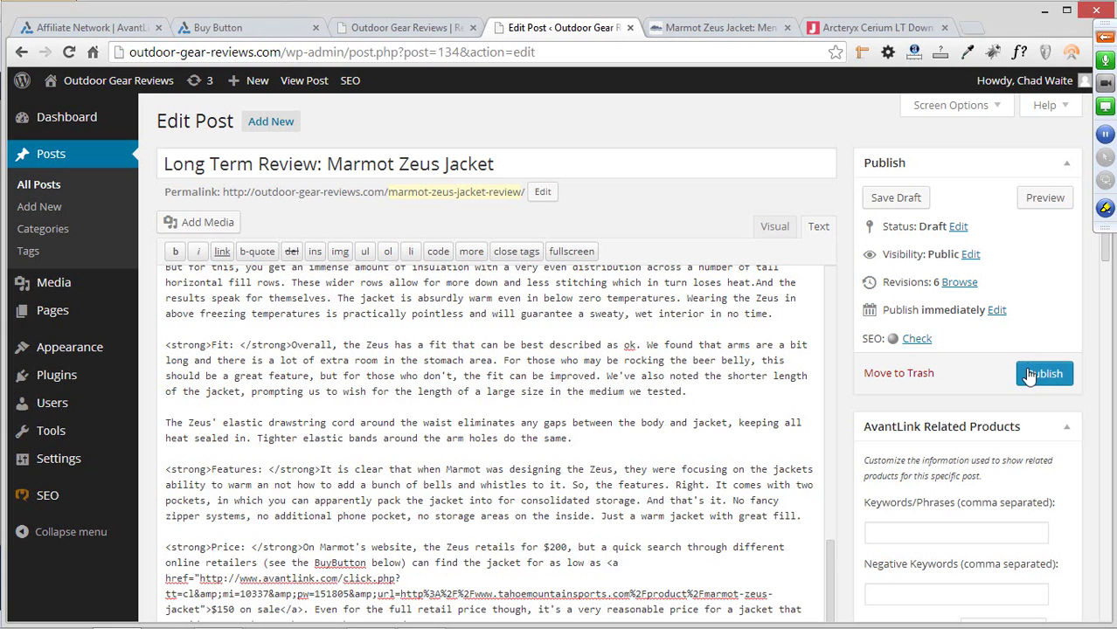
Step: Publish the Marmot Zeus review and view the live Outdoor Gear Reviews homepage
left_click(1031, 374)
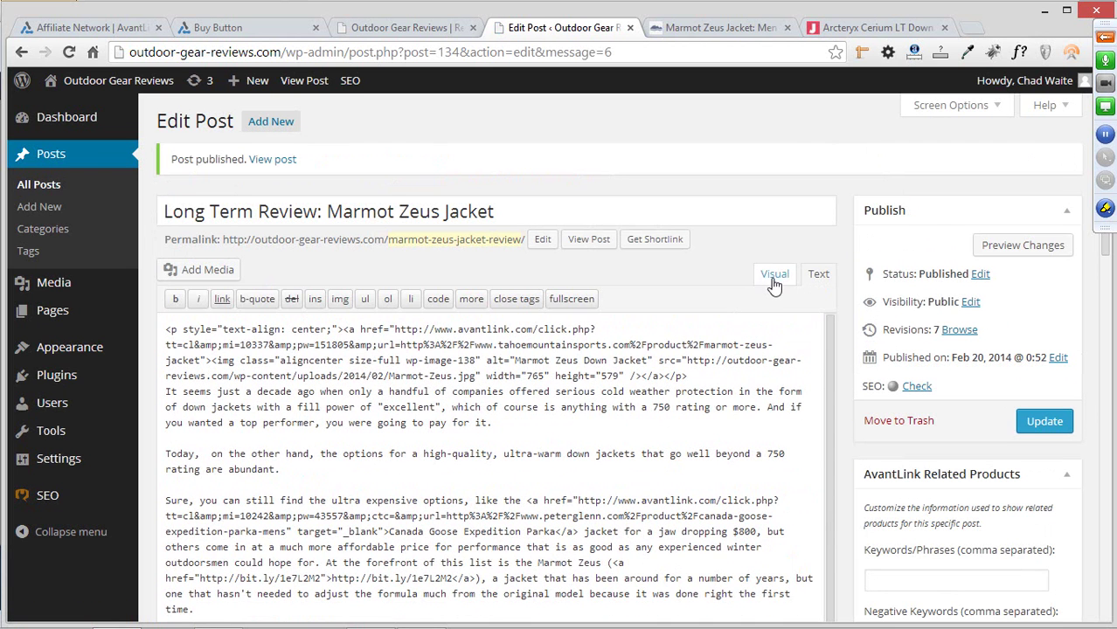
left_click(448, 31)
scroll(791, 332, "up", 5)
scroll(791, 332, "up", 7)
left_click(430, 157)
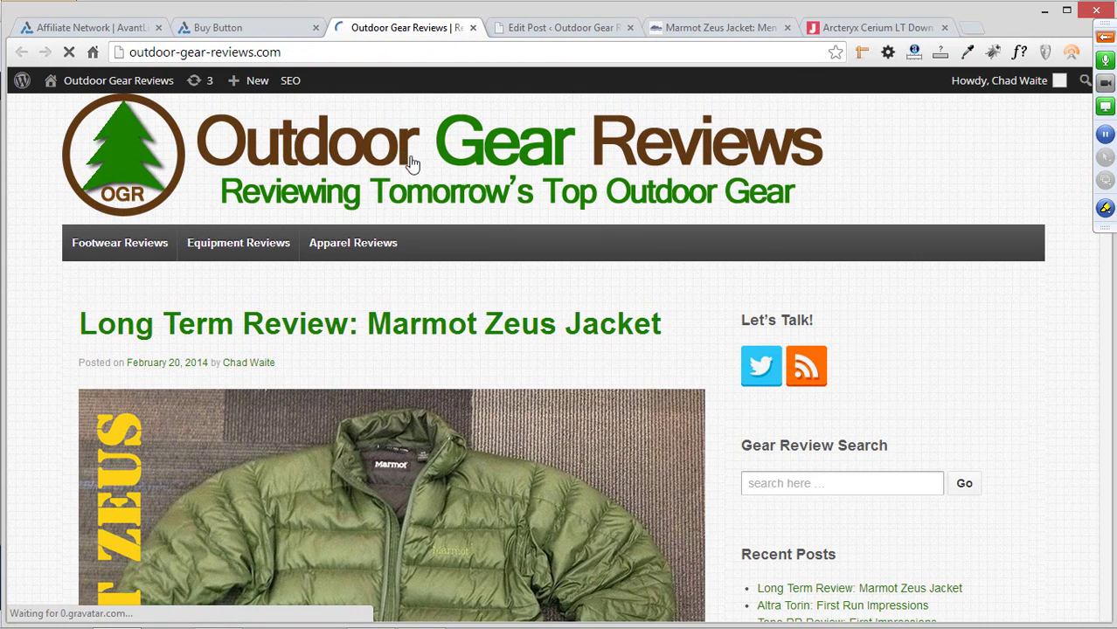
scroll(413, 163, "down", 1)
left_click(369, 251)
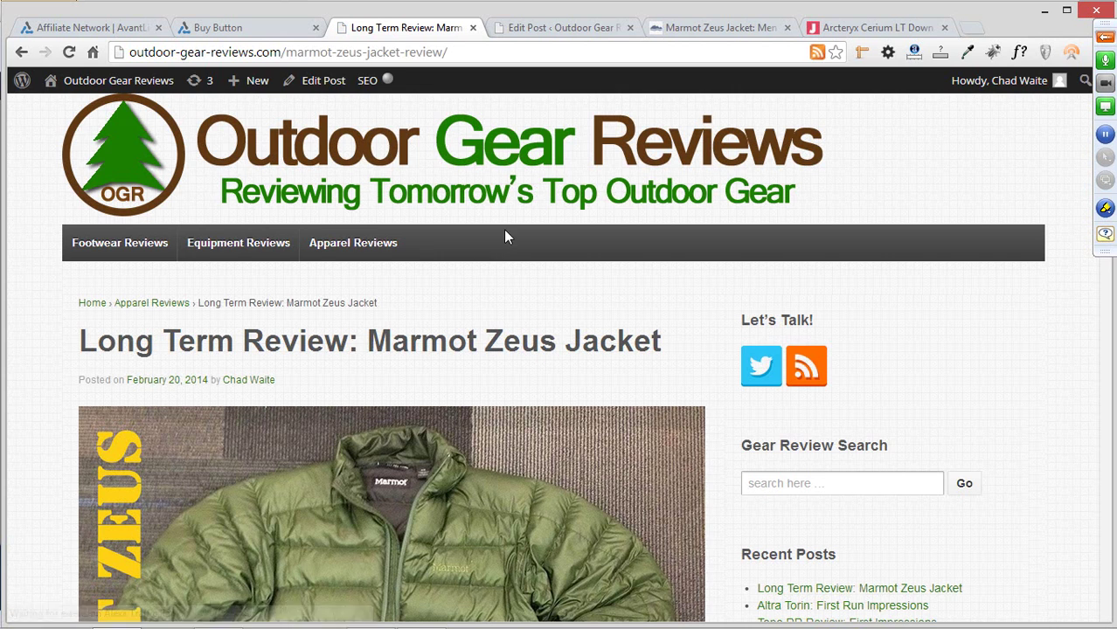
scroll(486, 264, "down", 4)
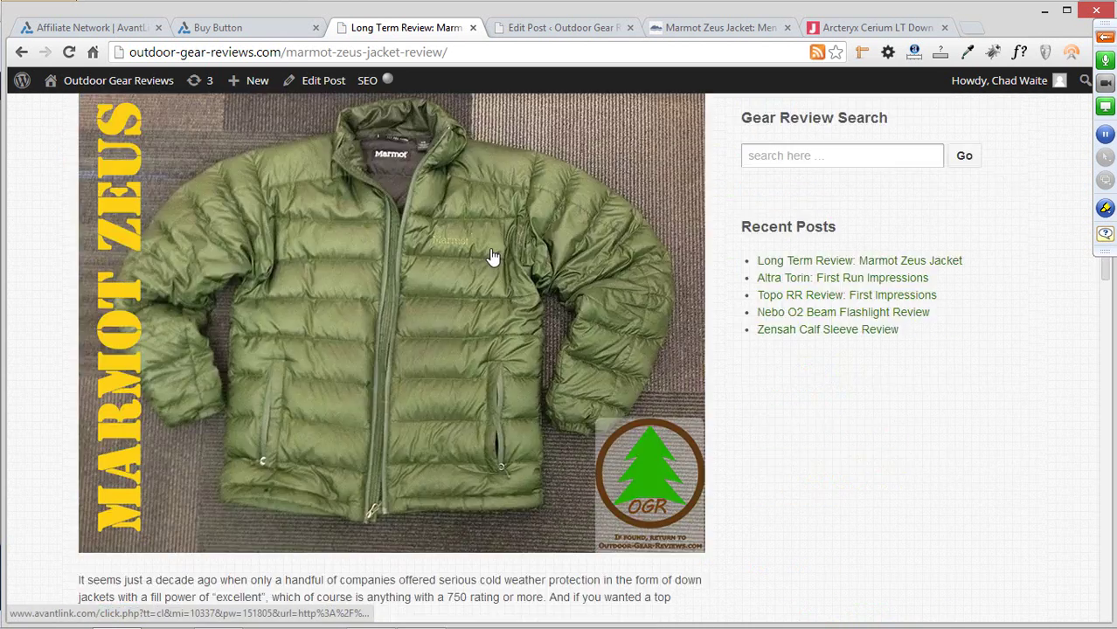
scroll(492, 257, "down", 3)
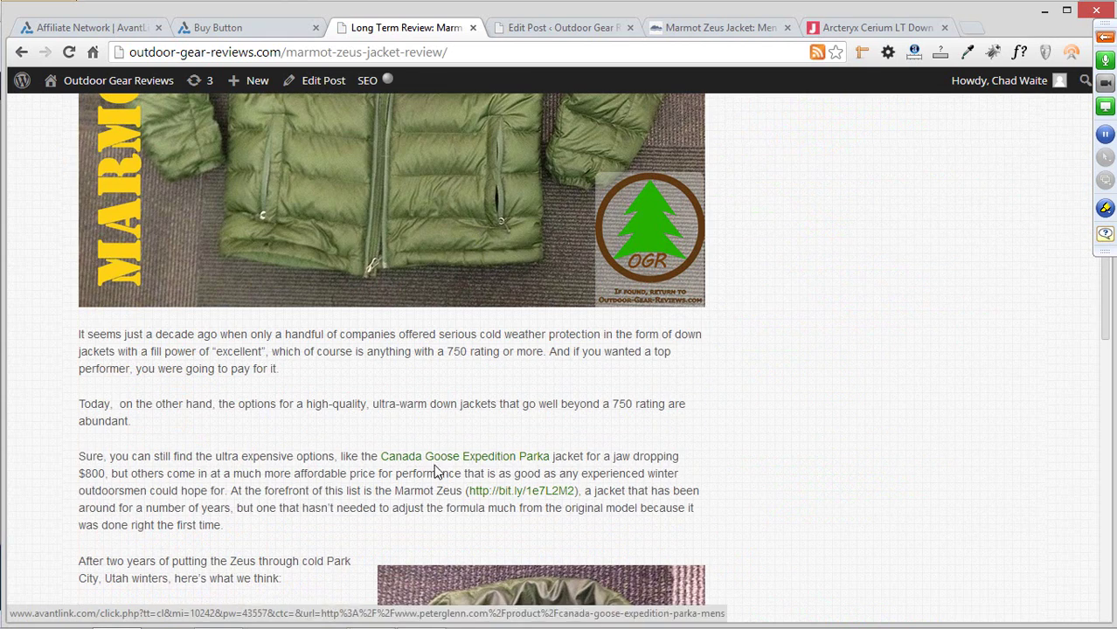
scroll(441, 470, "down", 1)
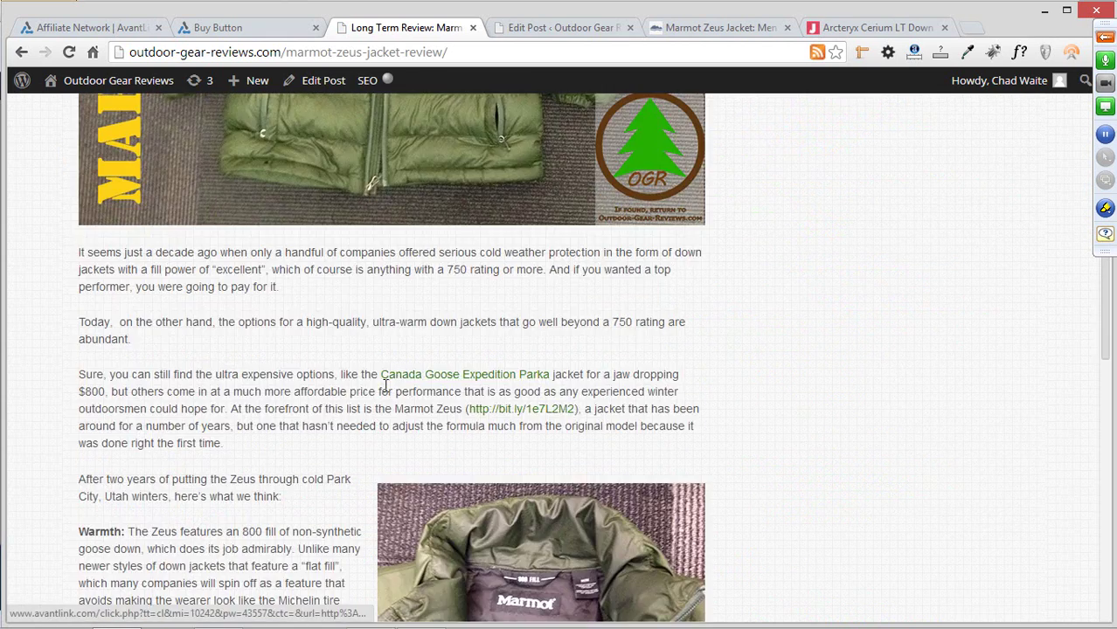
scroll(411, 392, "up", 2)
scroll(437, 398, "down", 1)
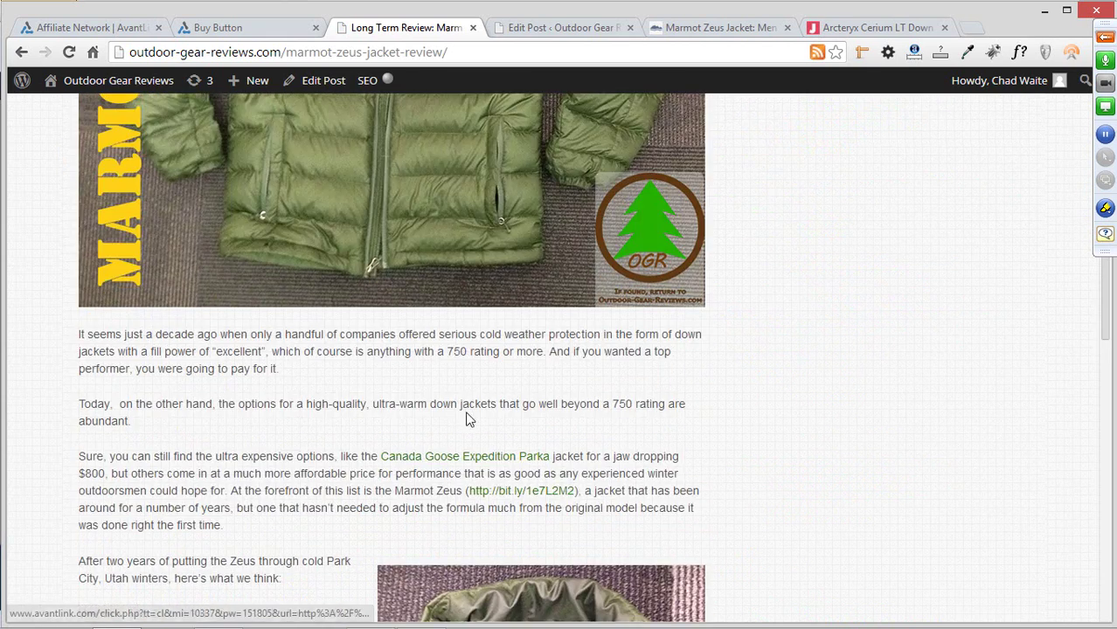
middle_click(441, 469)
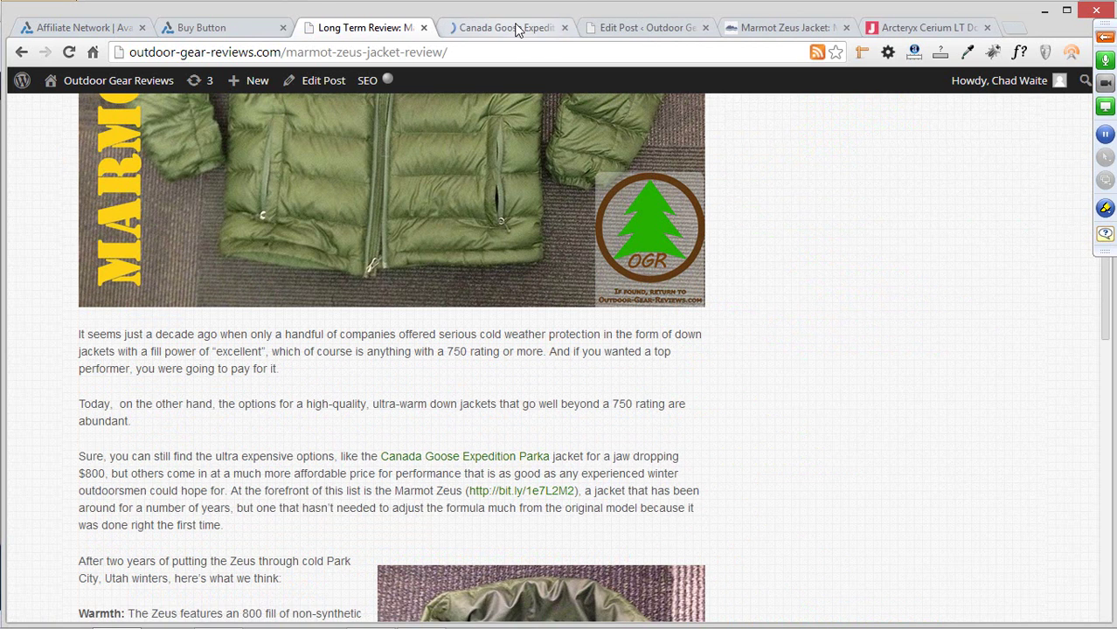
left_click(540, 30)
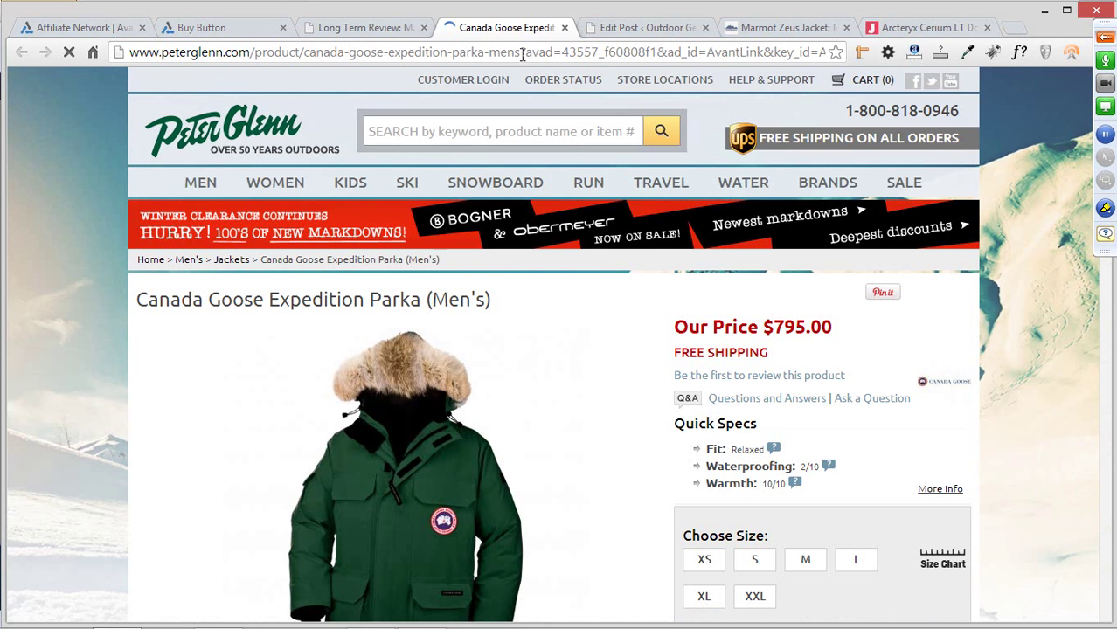
left_click_drag(526, 52, 823, 52)
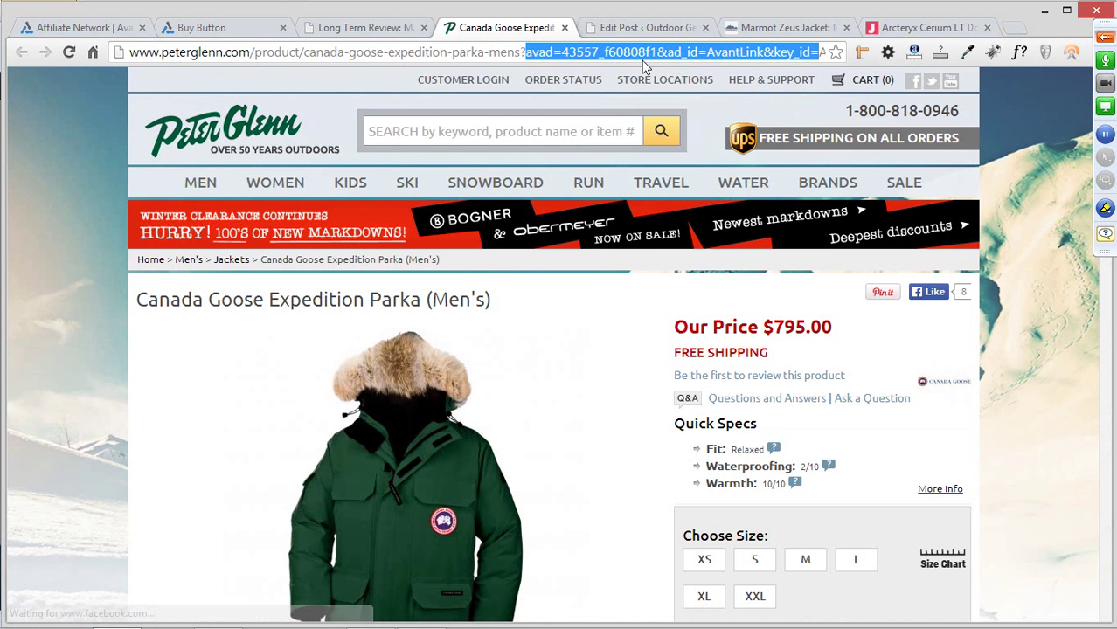
left_click(563, 29)
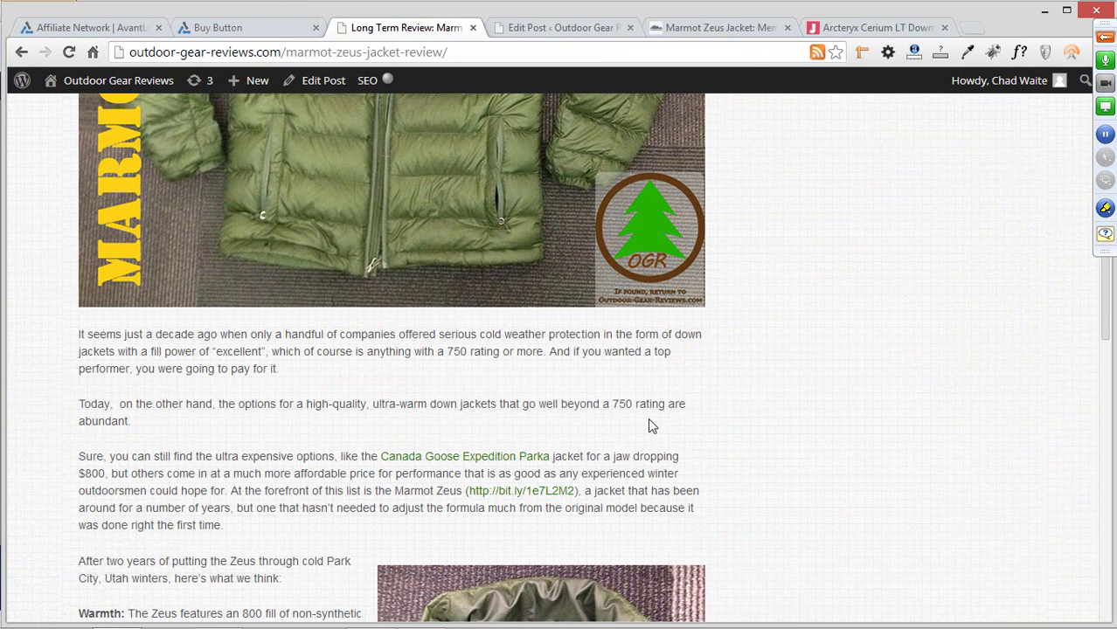
scroll(622, 411, "down", 1)
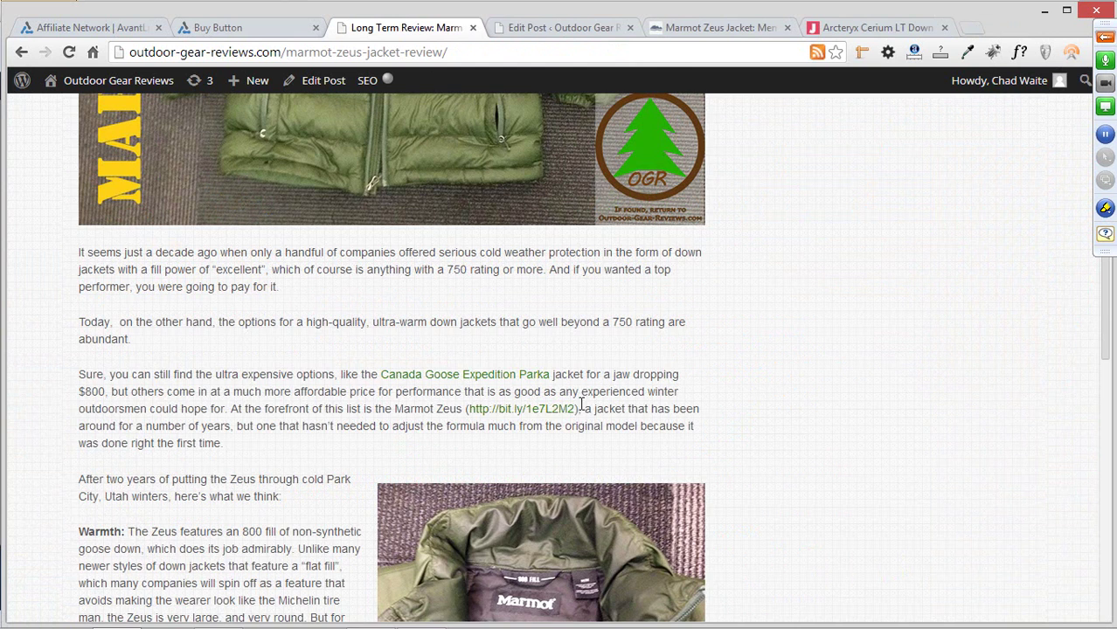
middle_click(528, 409)
left_click(502, 34)
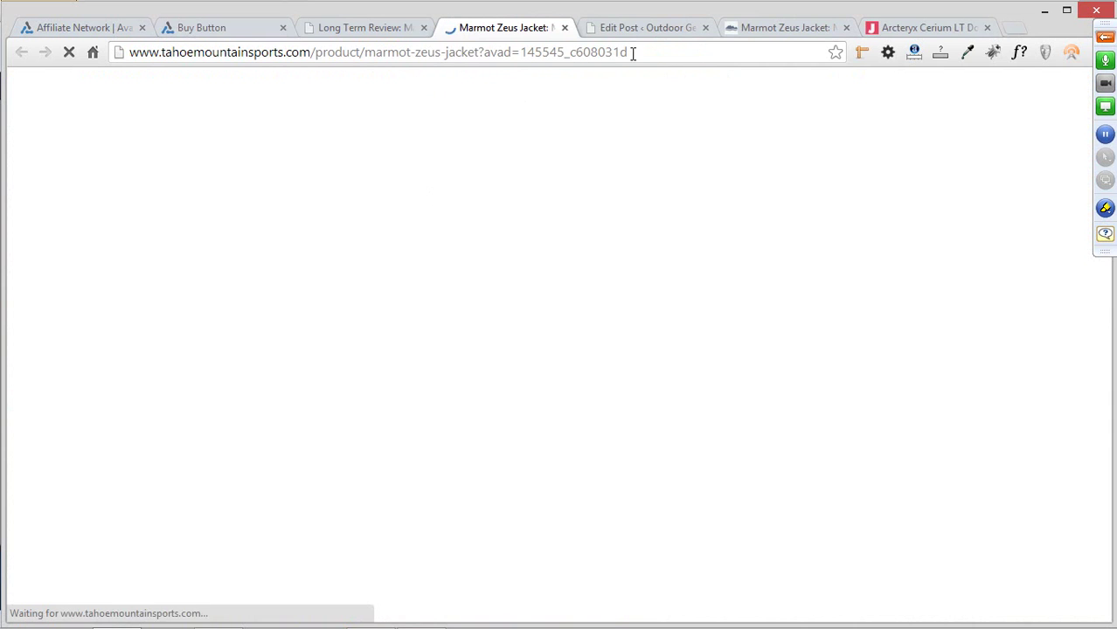
left_click_drag(638, 52, 483, 53)
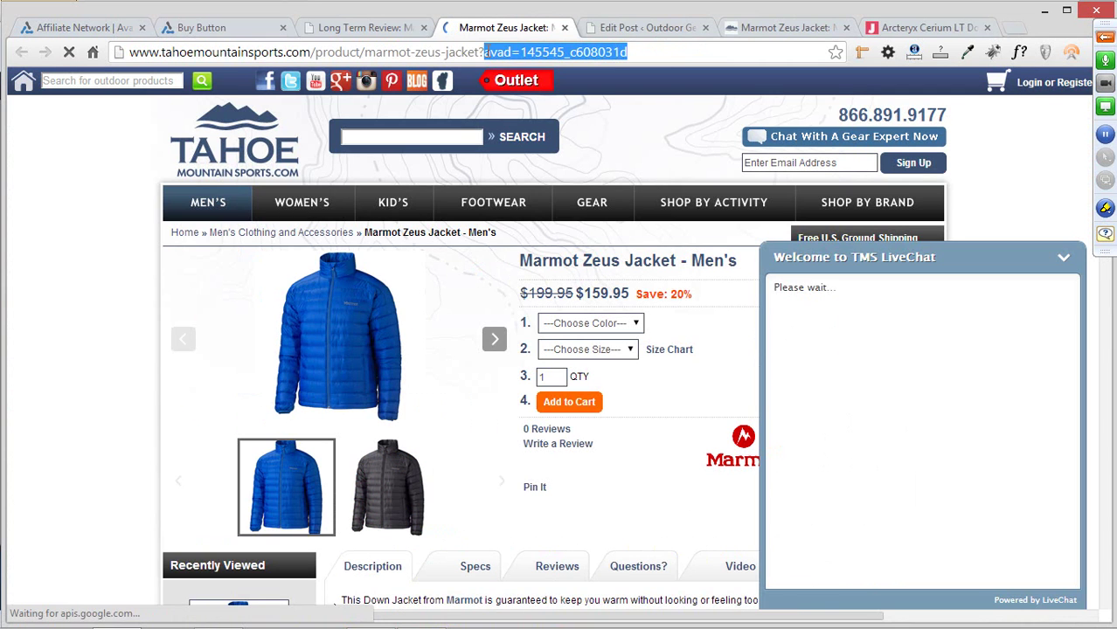
left_click(565, 28)
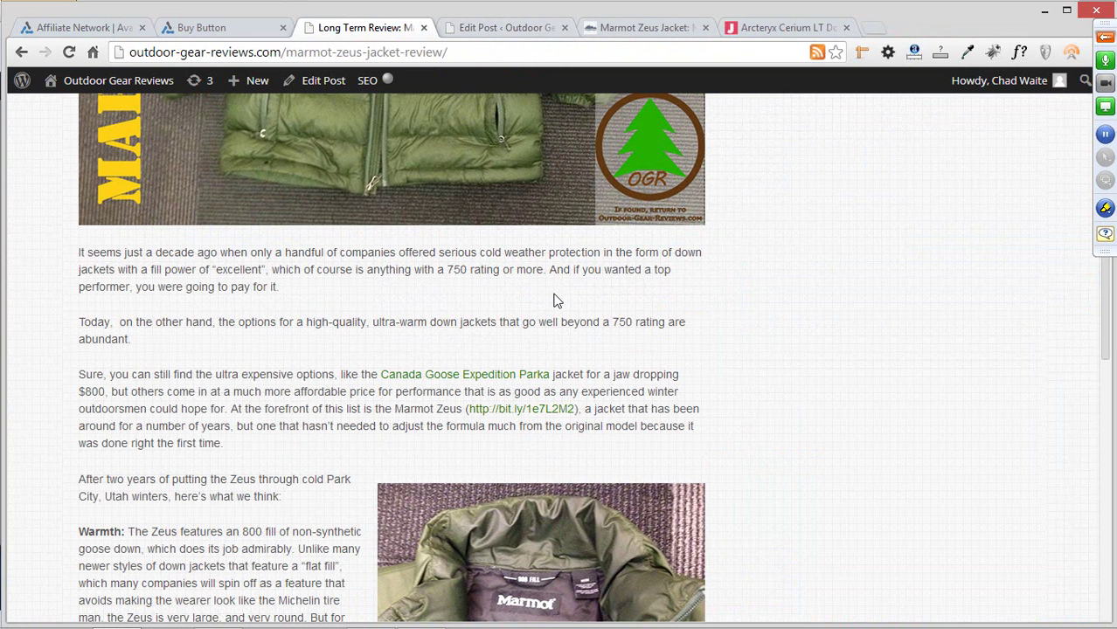
scroll(791, 354, "up", 4)
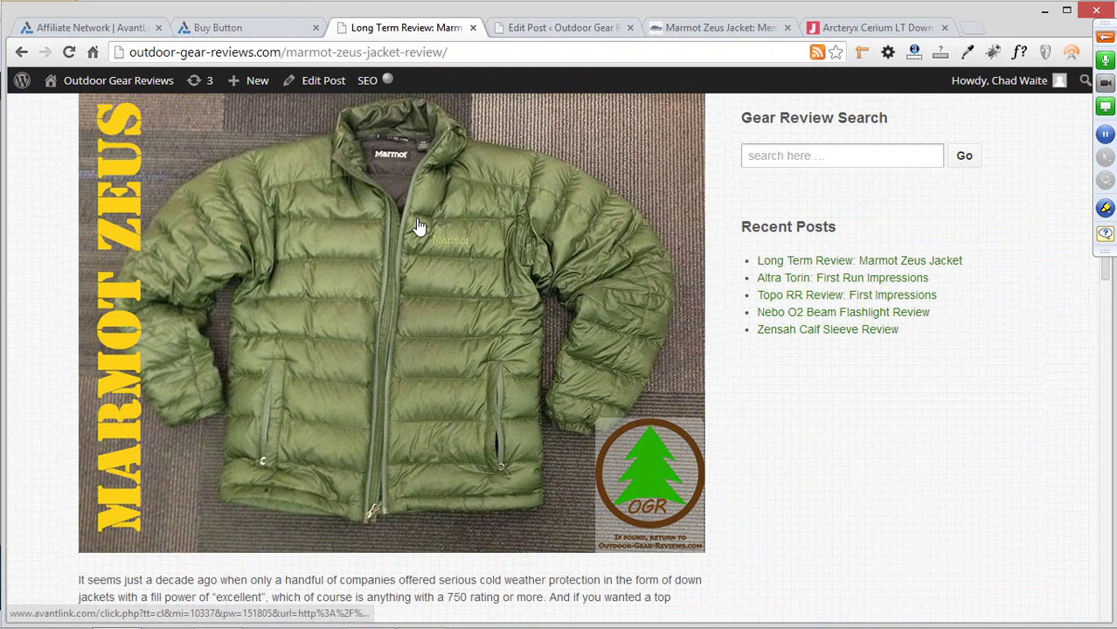
middle_click(431, 226)
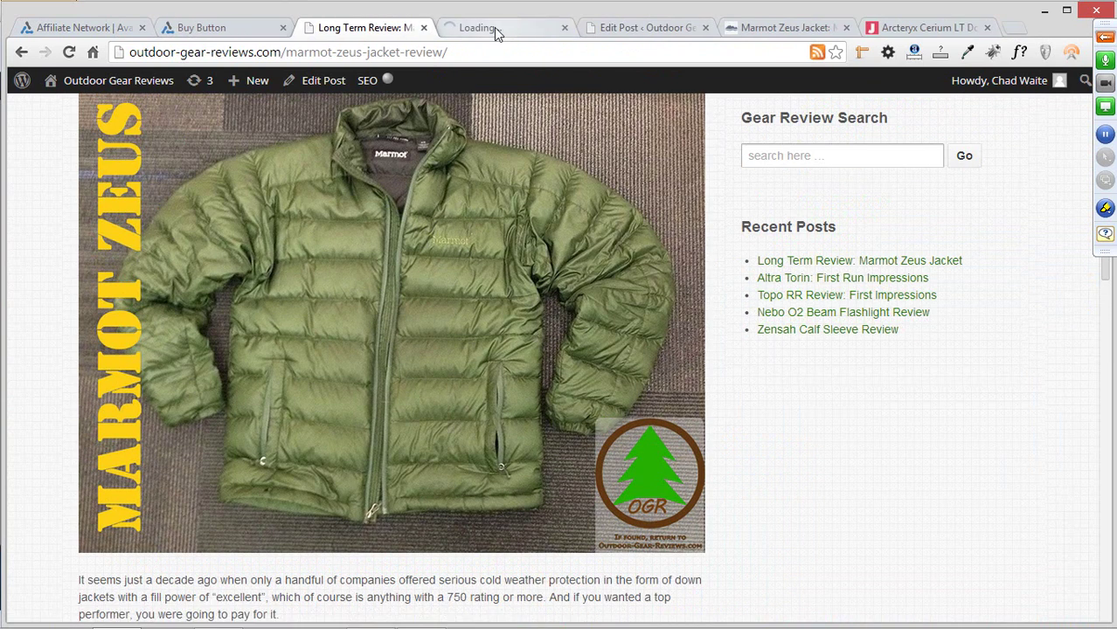
left_click(495, 29)
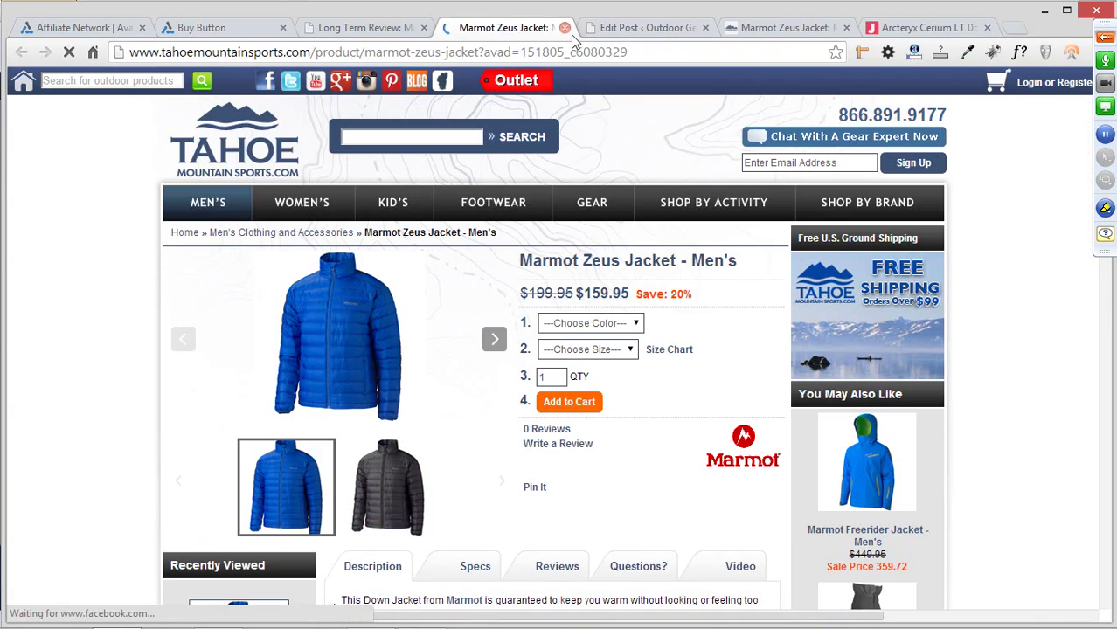
left_click(564, 29)
Step: Scroll down the live review to the Bottom Line section and the orange Buy Now button
scroll(763, 285, "down", 3)
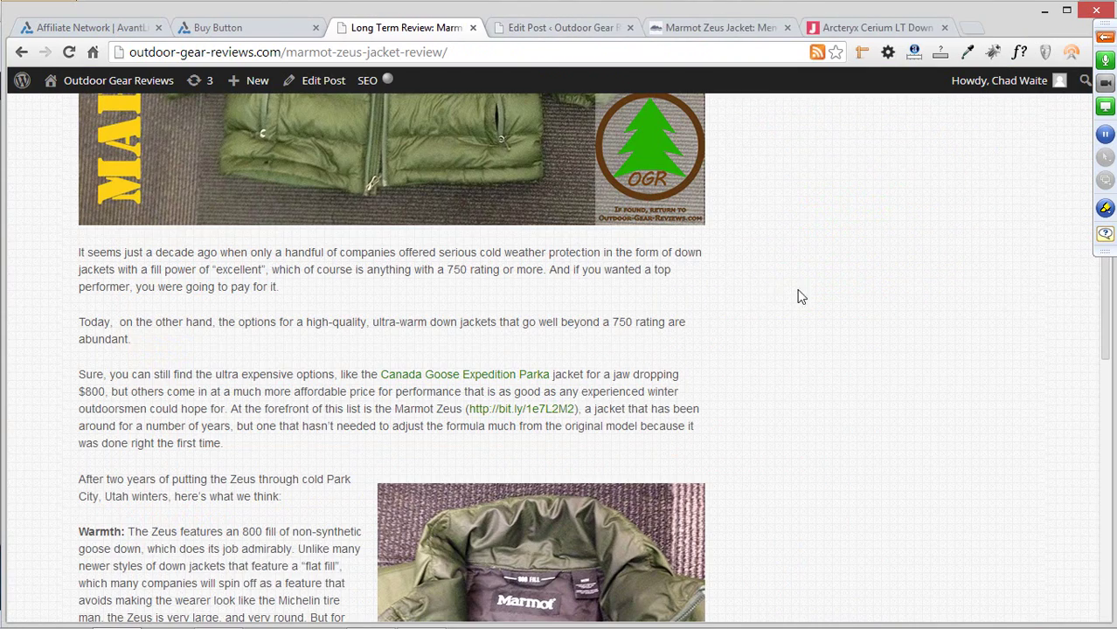
scroll(598, 252, "down", 1)
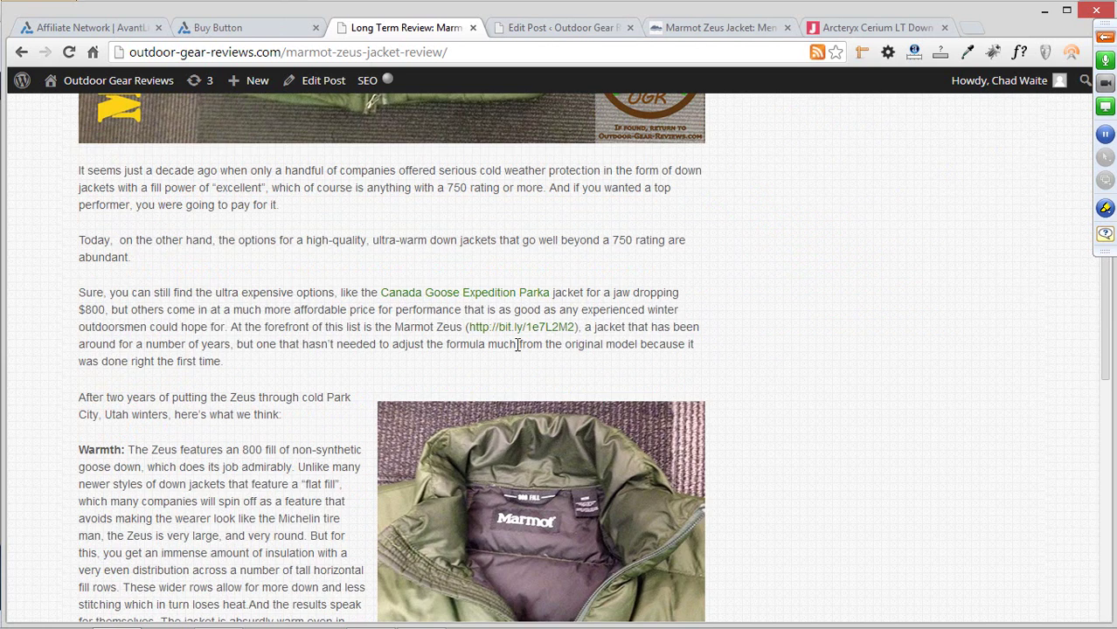
scroll(477, 245, "down", 2)
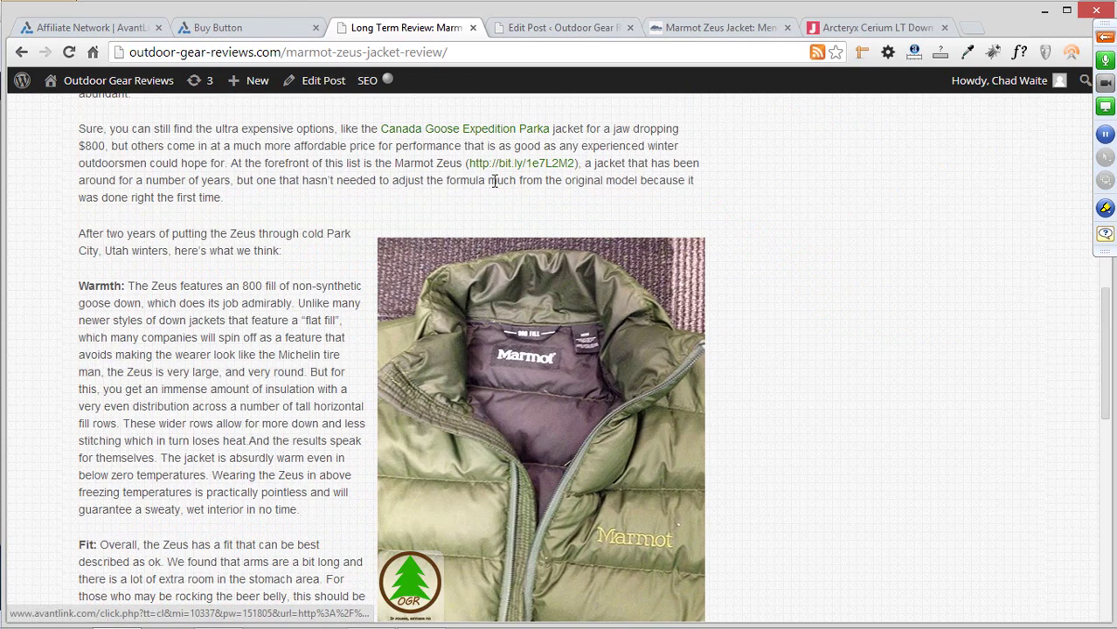
scroll(502, 196, "up", 3)
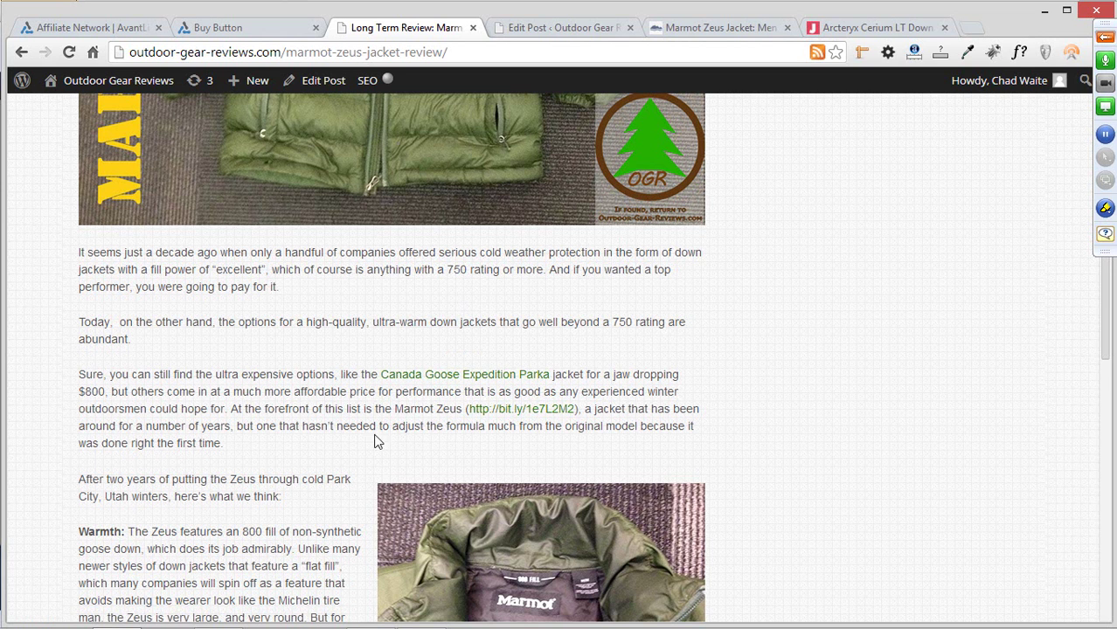
scroll(383, 404, "down", 2)
scroll(166, 163, "down", 6)
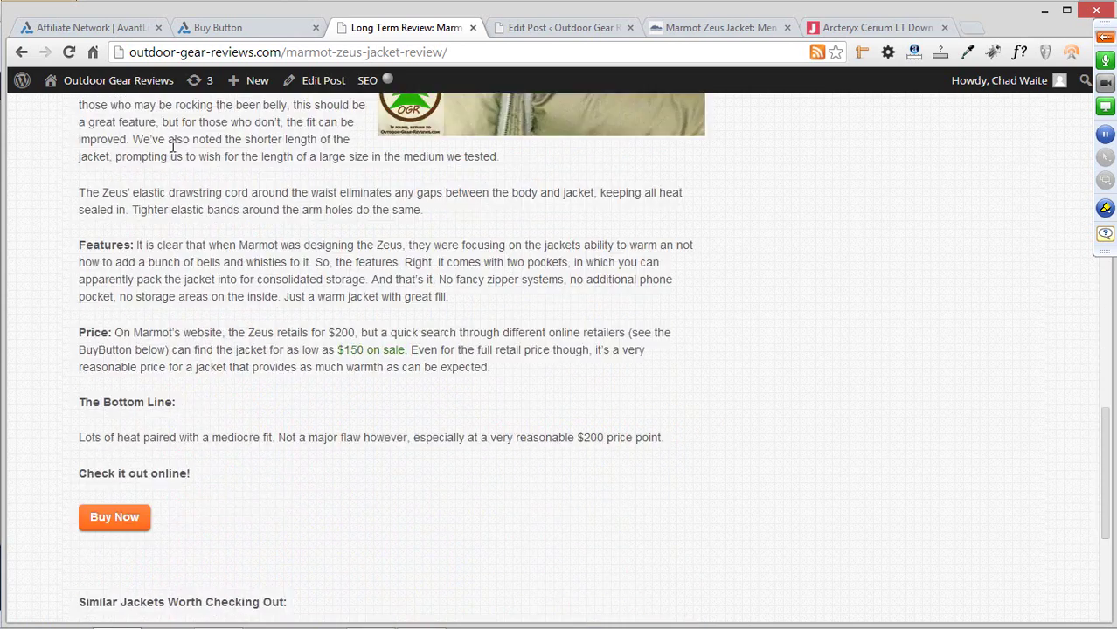
scroll(173, 147, "down", 3)
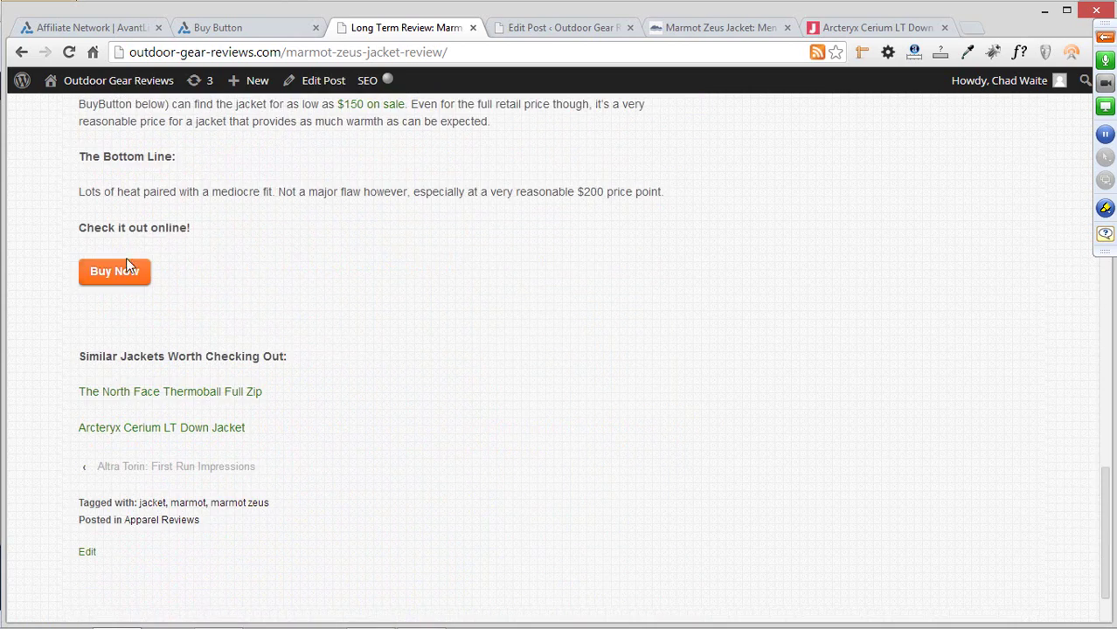
left_click(107, 267)
left_click_drag(229, 19, 563, 33)
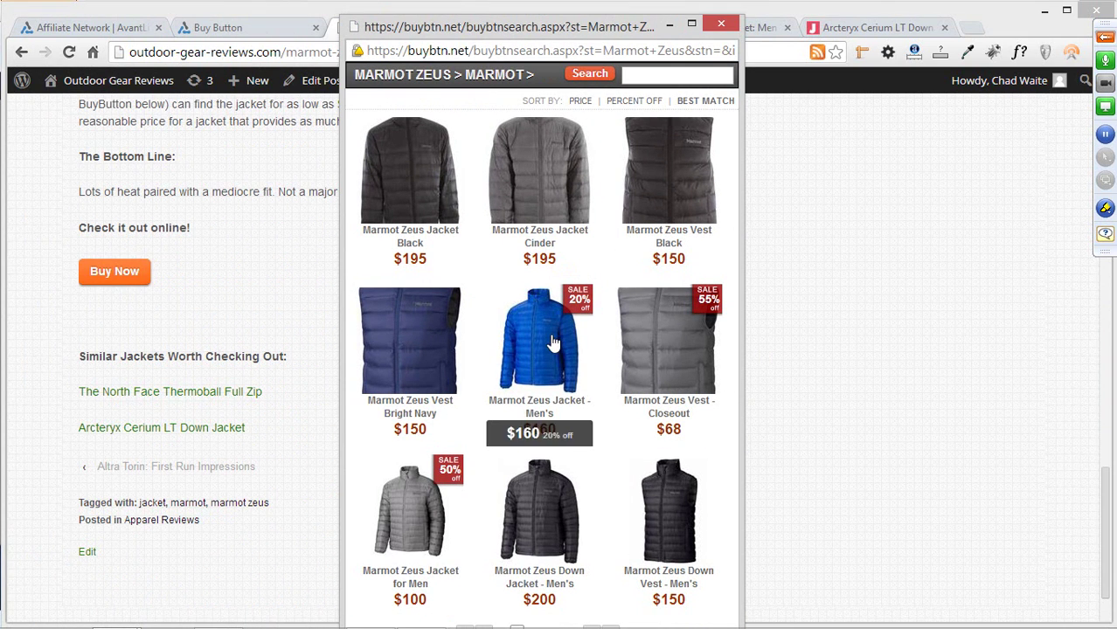
mouse_move(554, 331)
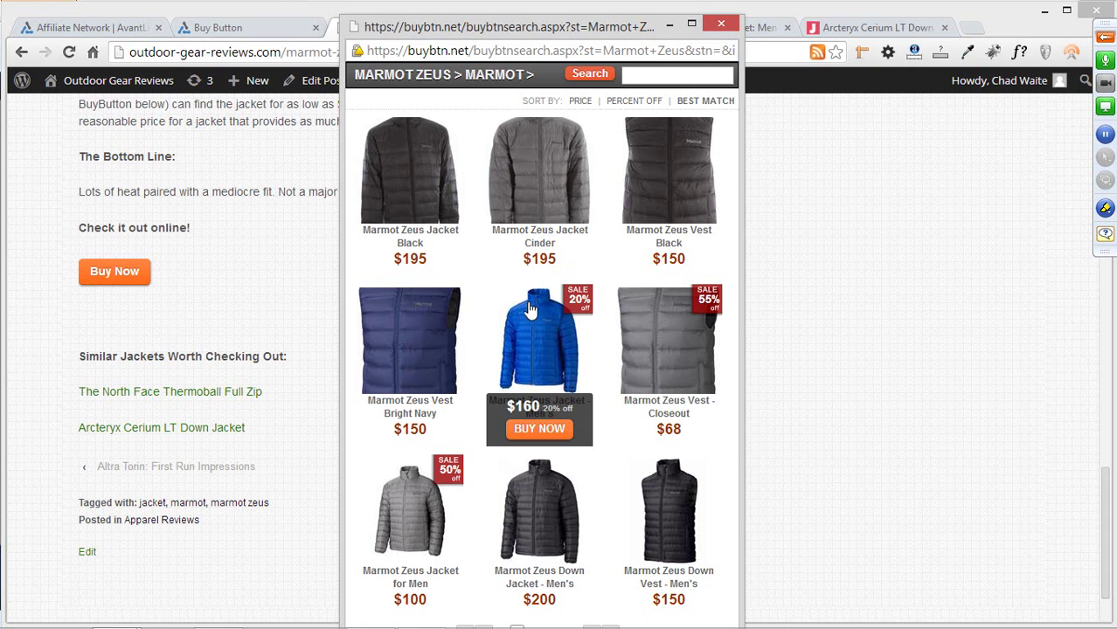
mouse_move(433, 516)
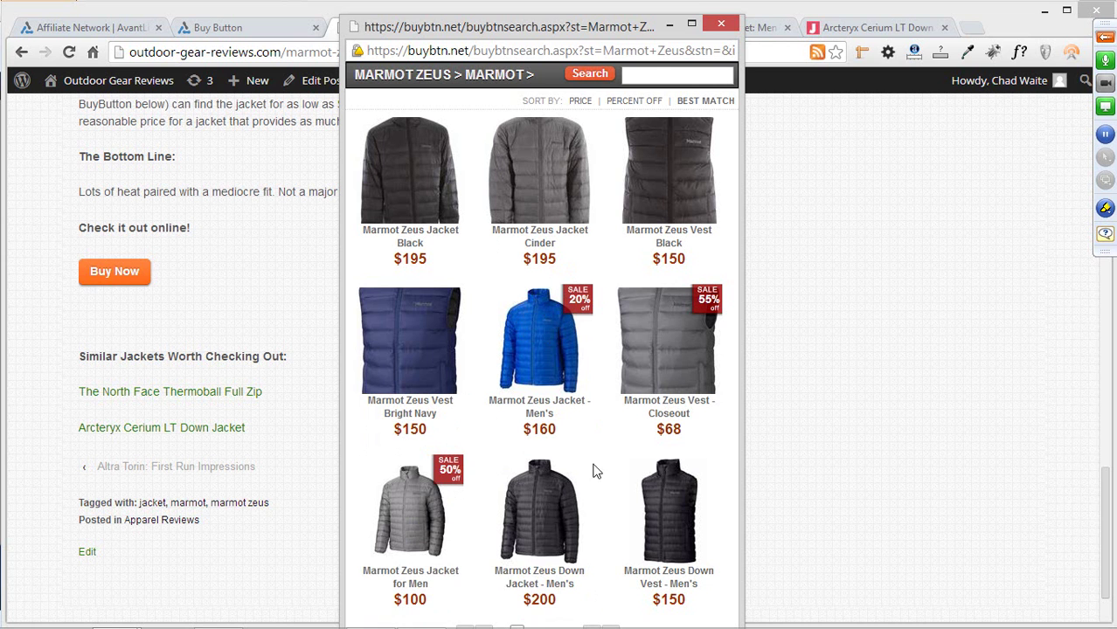
left_click(721, 27)
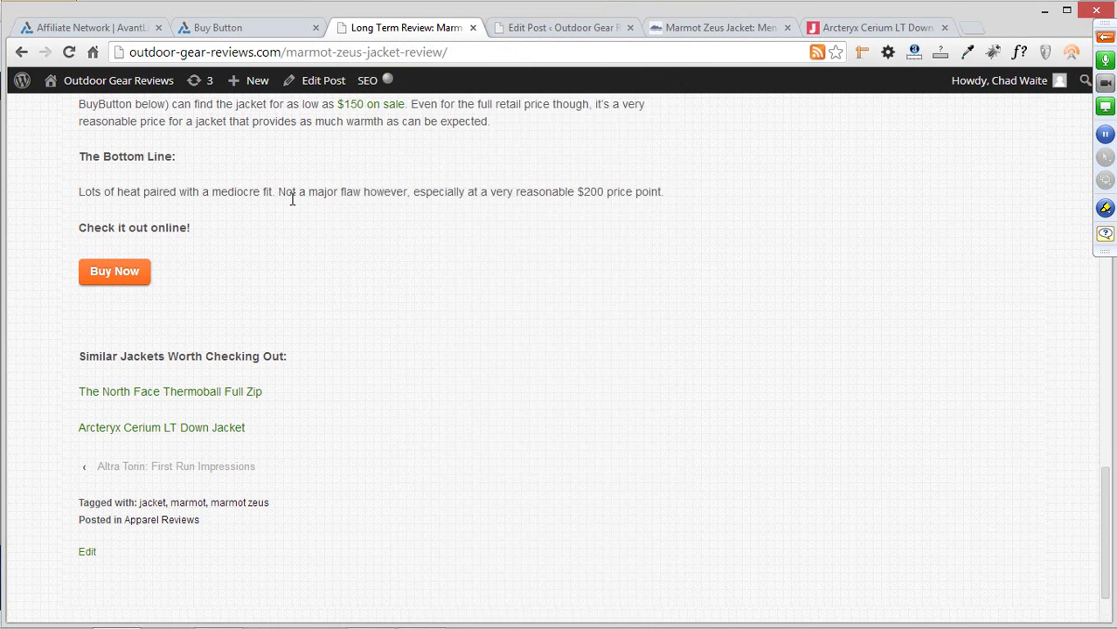
scroll(492, 319, "up", 20)
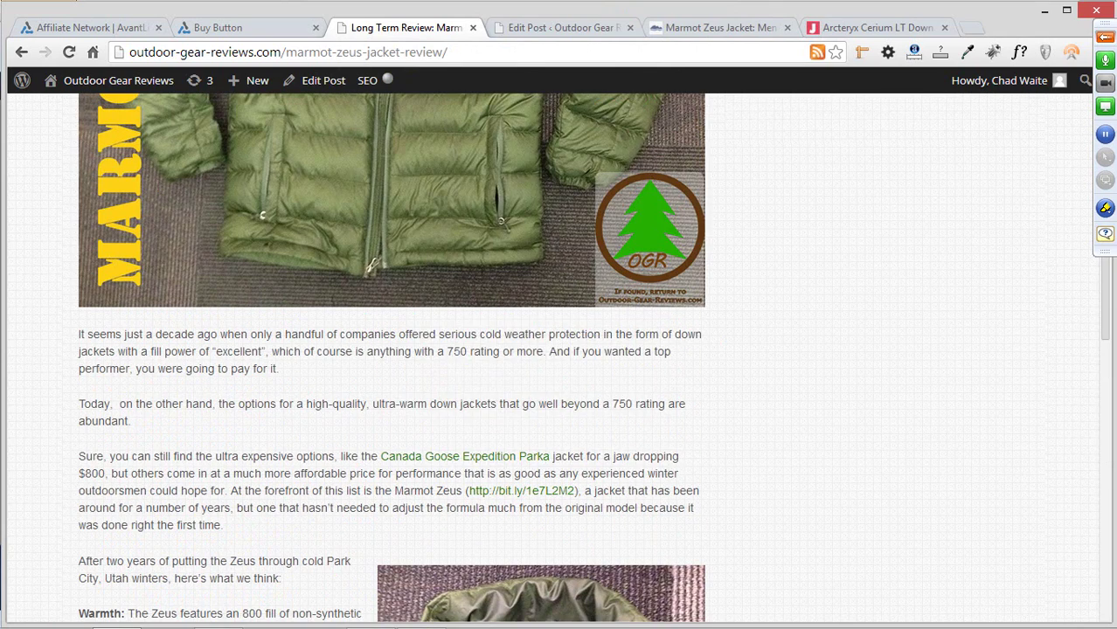
left_click(1105, 235)
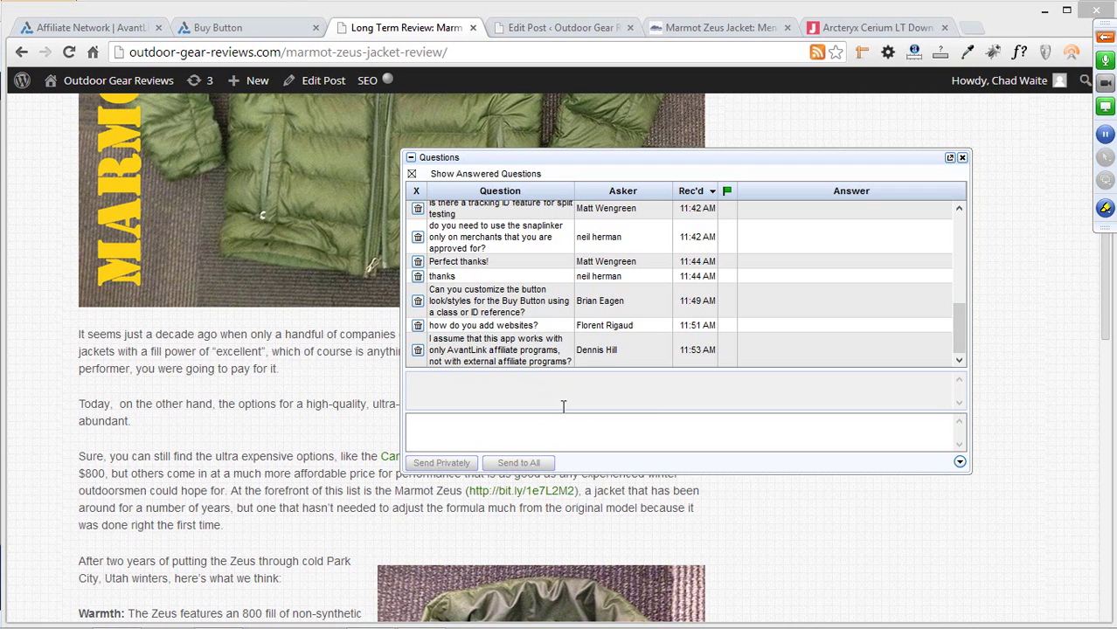
left_click(949, 159)
scroll(906, 309, "up", 5)
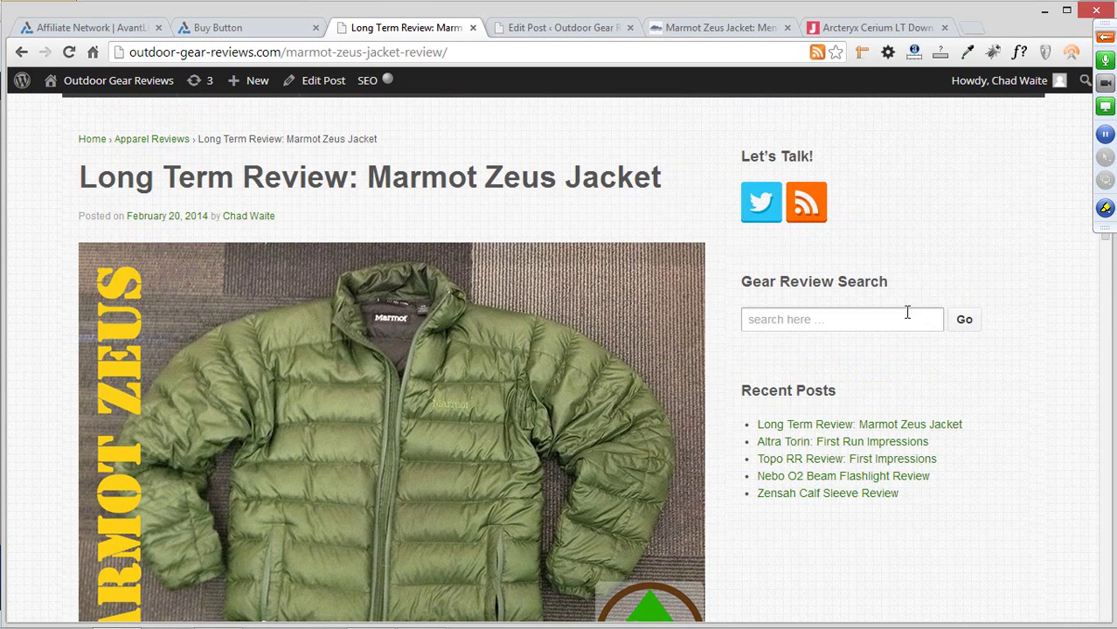
scroll(996, 258, "down", 1)
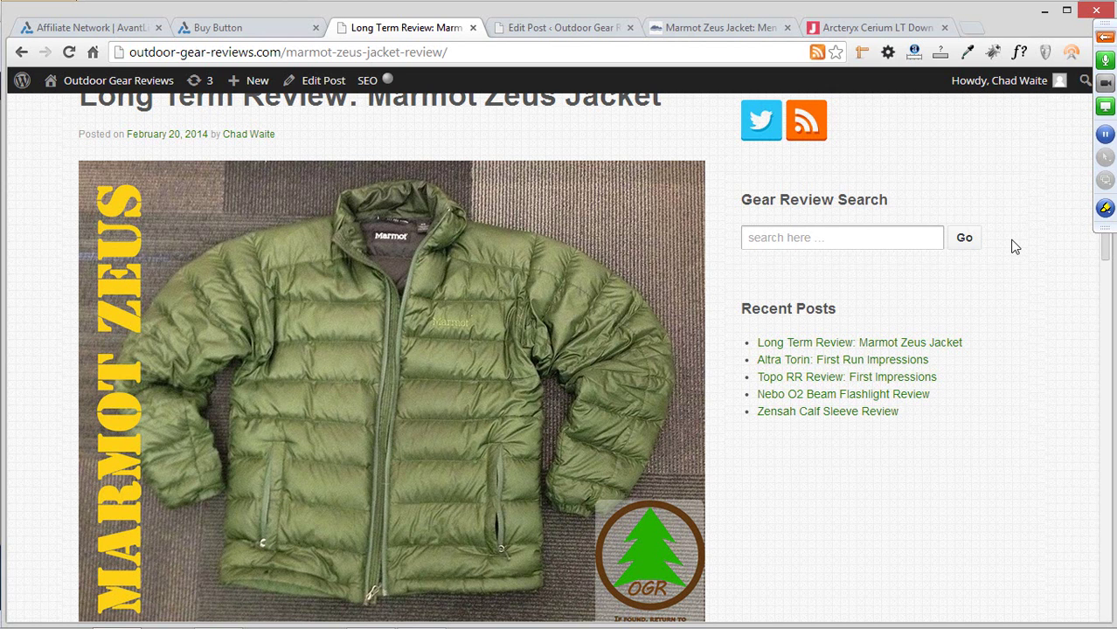
scroll(1068, 236, "down", 1)
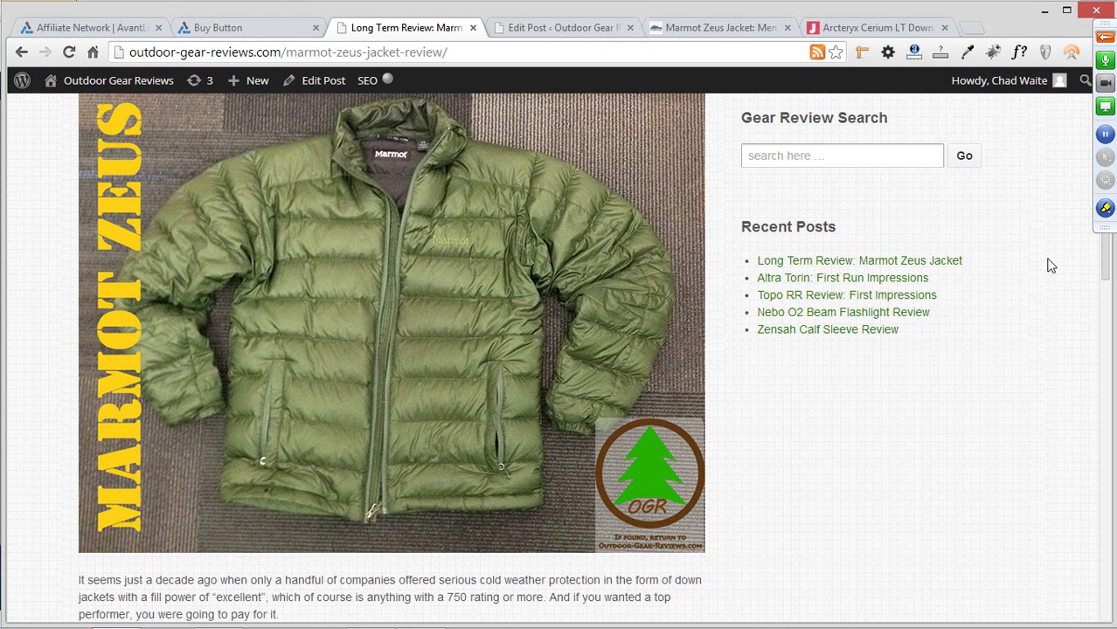